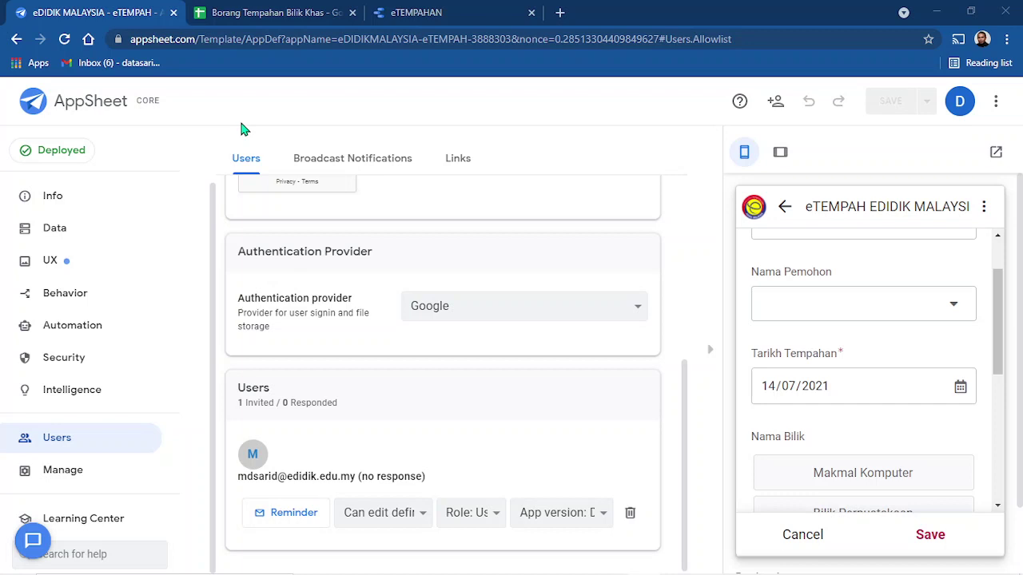
Remove the existing invited user from the app's user list.
click(631, 513)
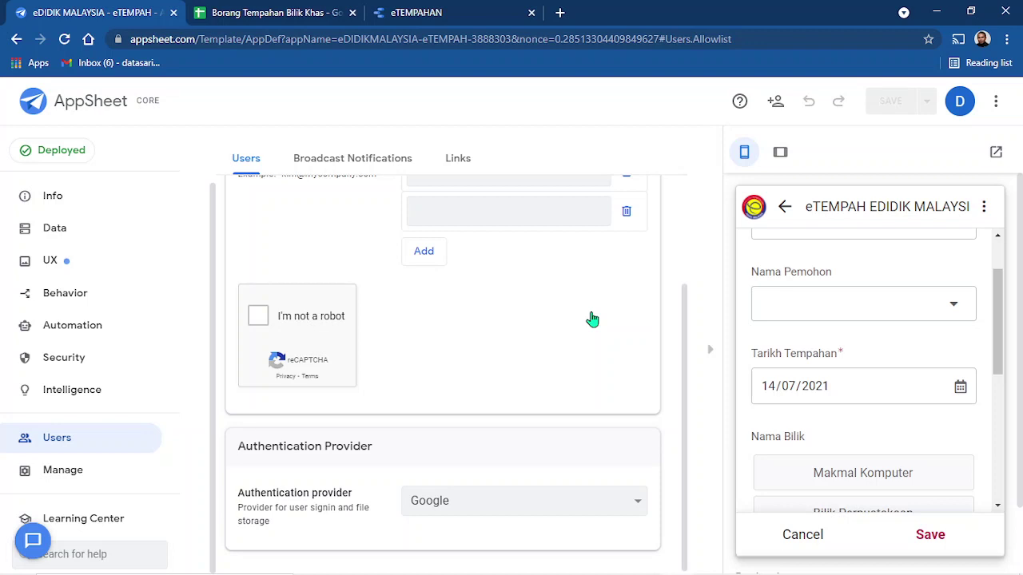
scroll(592, 319, up, 2)
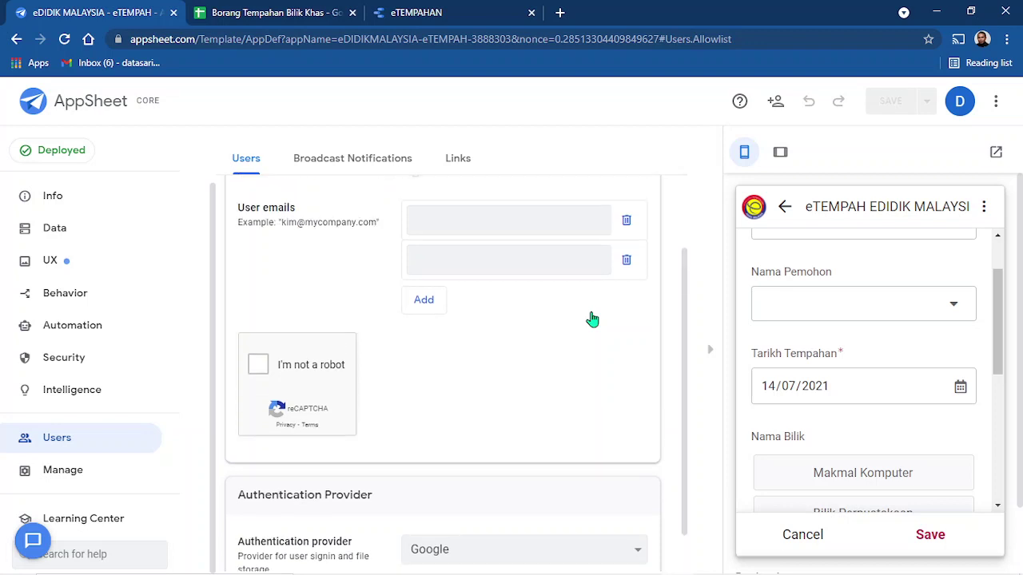
Review the app's data tables and the booking form preview.
click(80, 230)
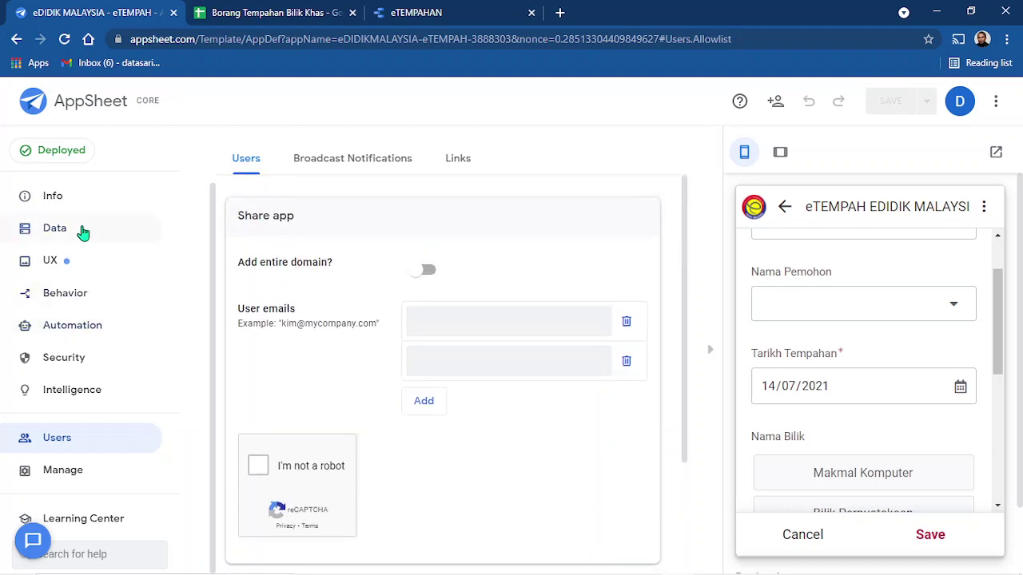
scroll(406, 360, down, 3)
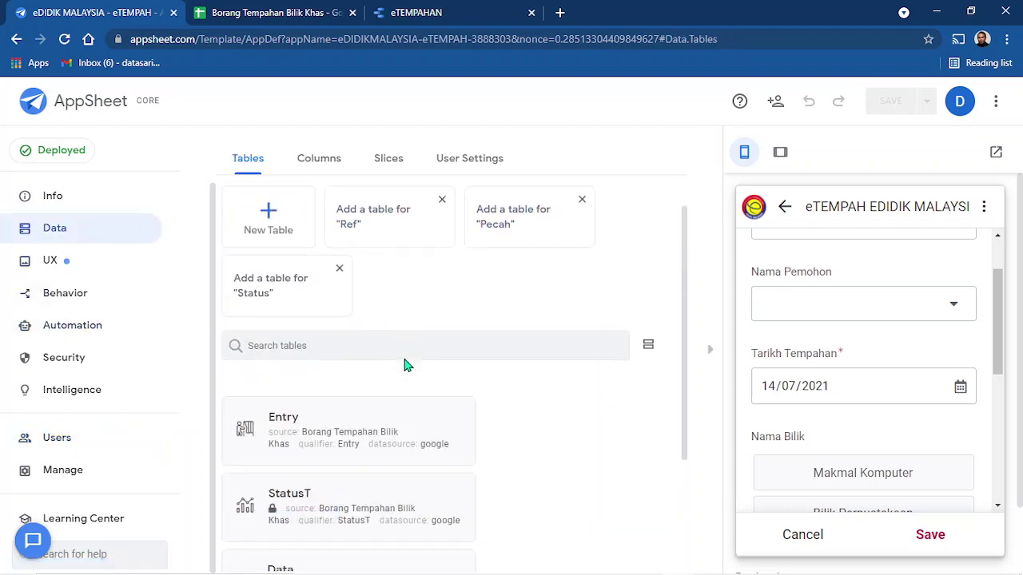
scroll(797, 340, down, 3)
scroll(810, 431, down, 5)
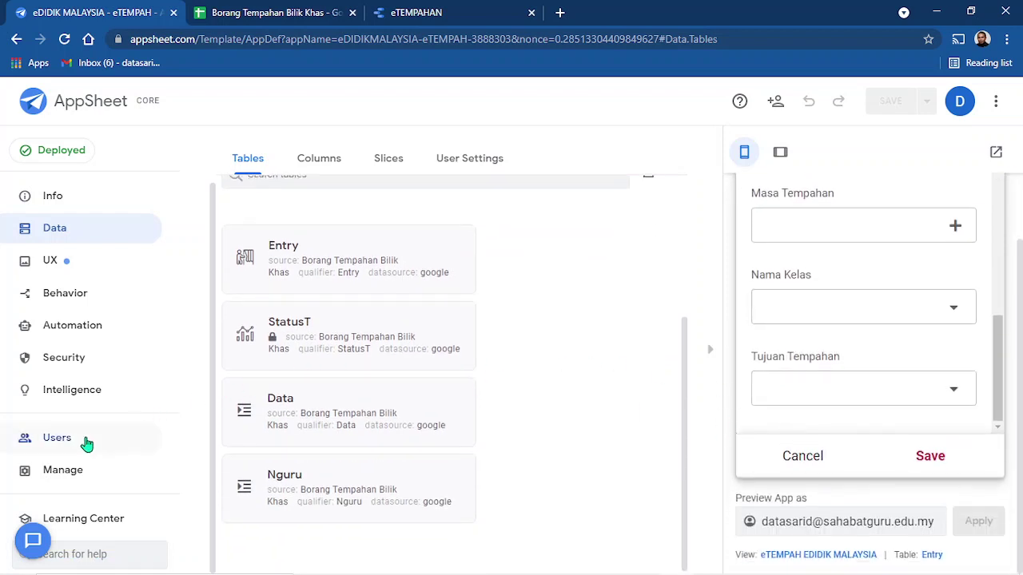
Enter the new user's e-mail address in the Share app settings and add another blank e-mail row.
click(84, 442)
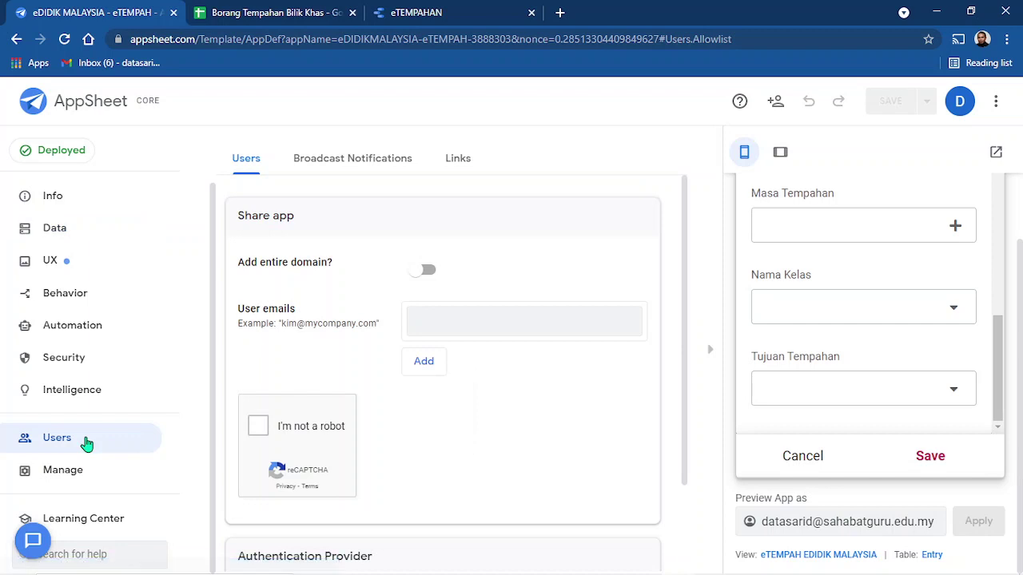
click(449, 328)
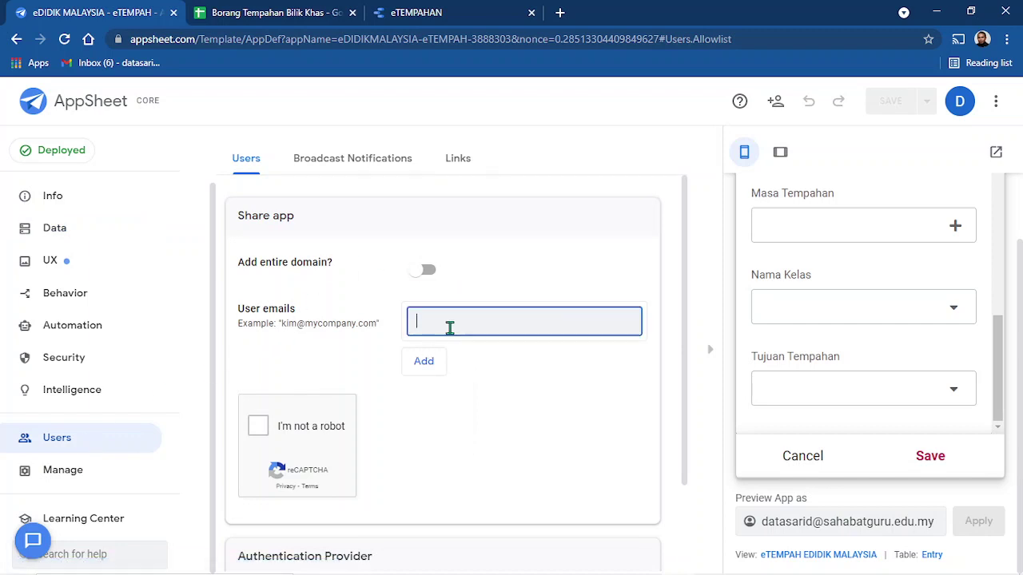
right_click(452, 332)
click(500, 446)
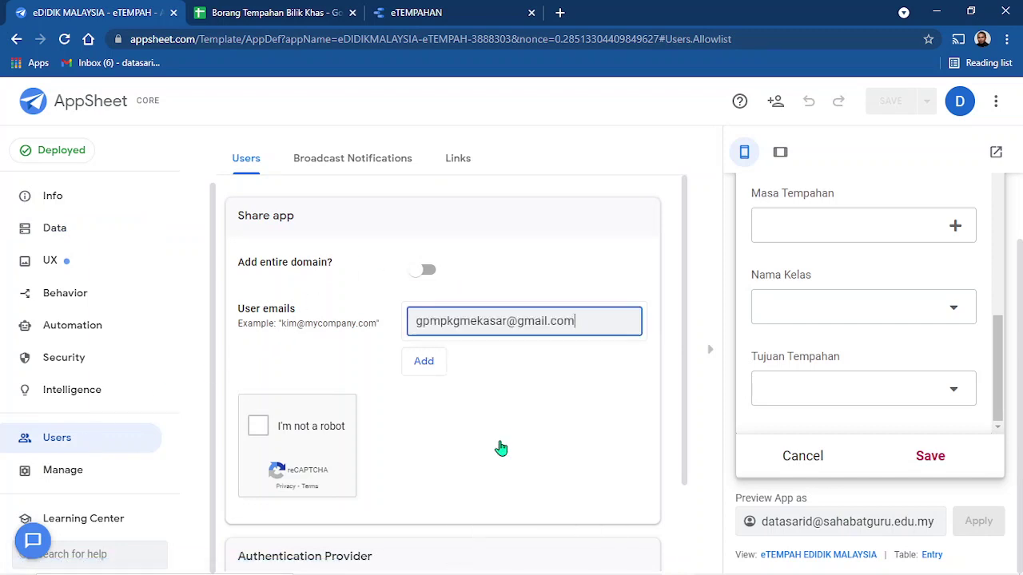
click(440, 370)
click(441, 372)
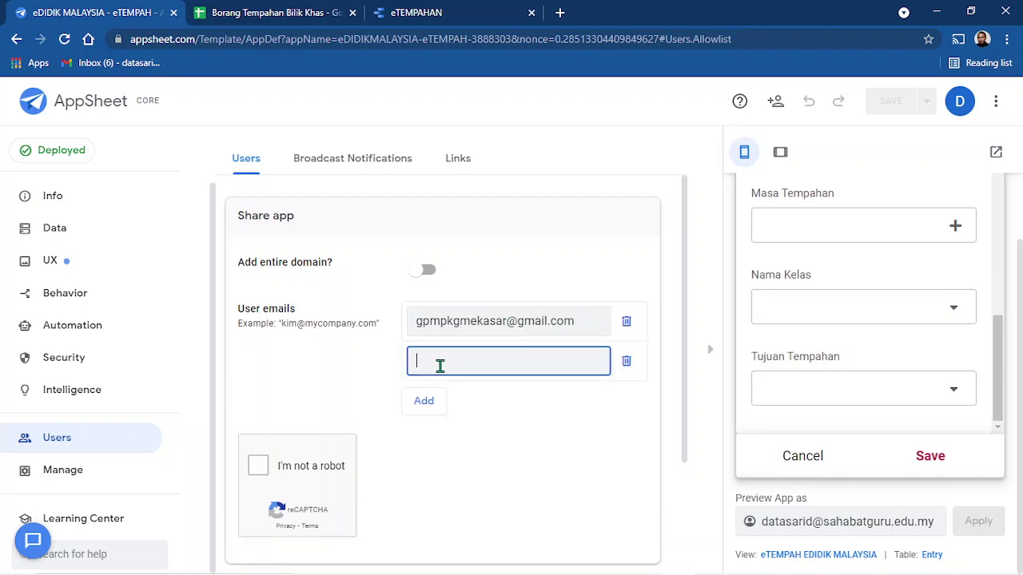
Complete the robot check and send the invite with Add as co-authors enabled.
click(258, 466)
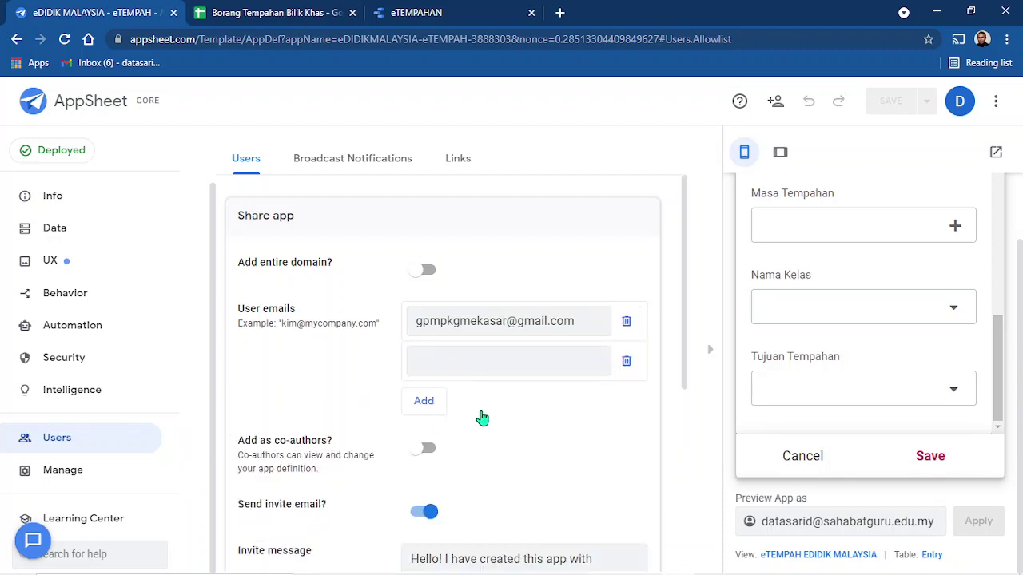
scroll(482, 418, down, 3)
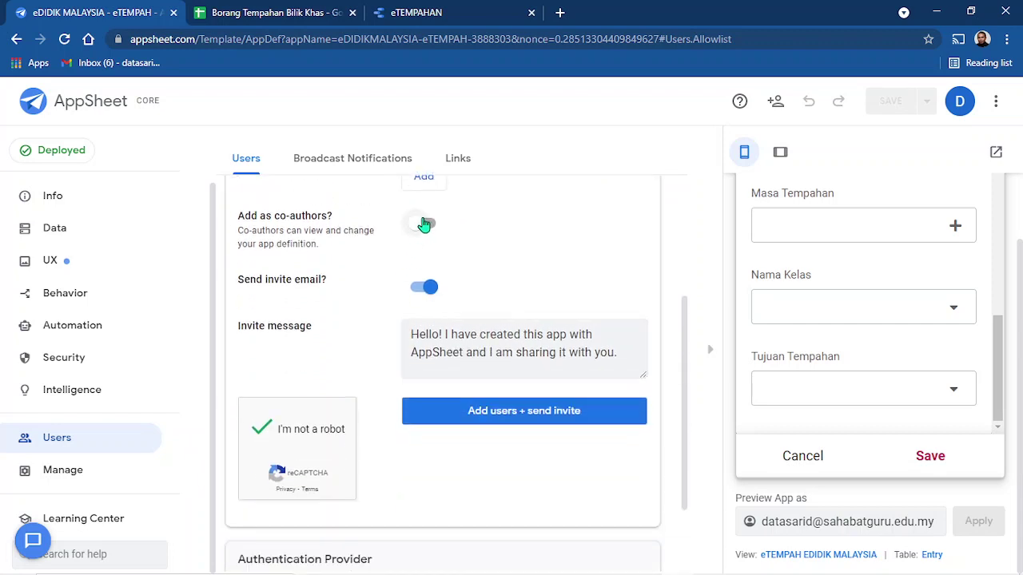
click(426, 226)
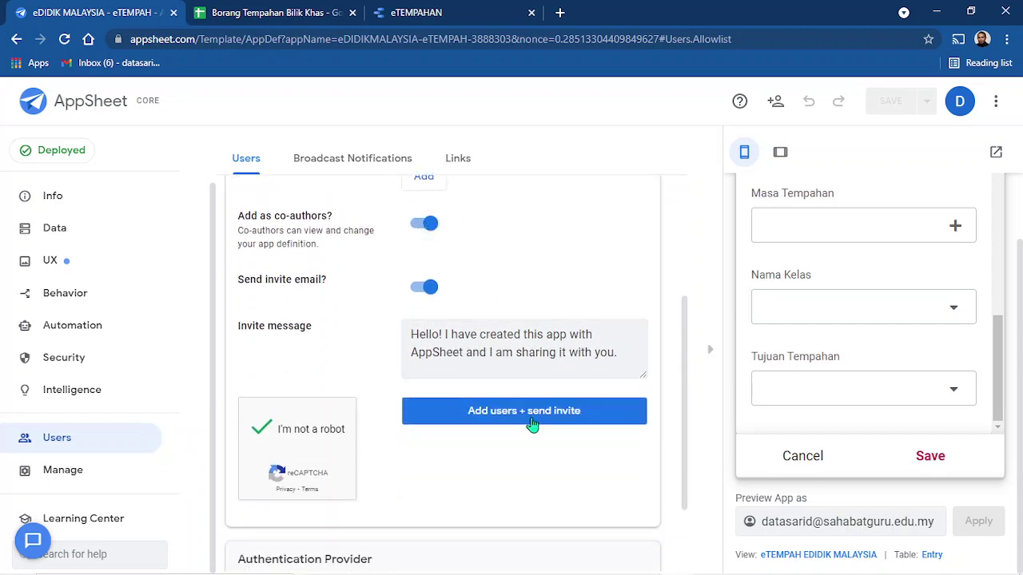
click(533, 423)
scroll(485, 379, down, 3)
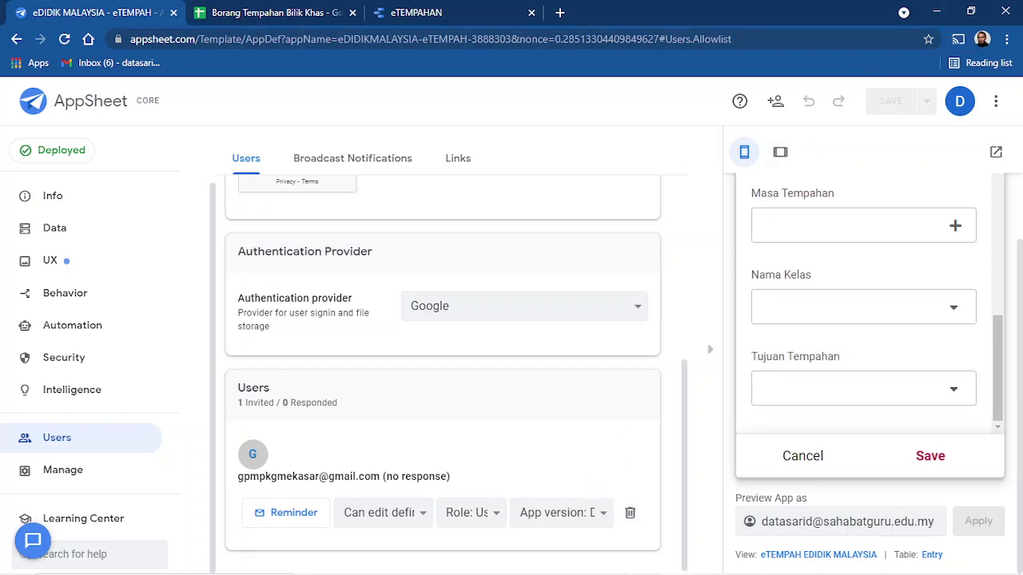
Switch to the invited user's Gmail inbox and reload it to look for the invitation.
mouse_move(652, 563)
click(583, 561)
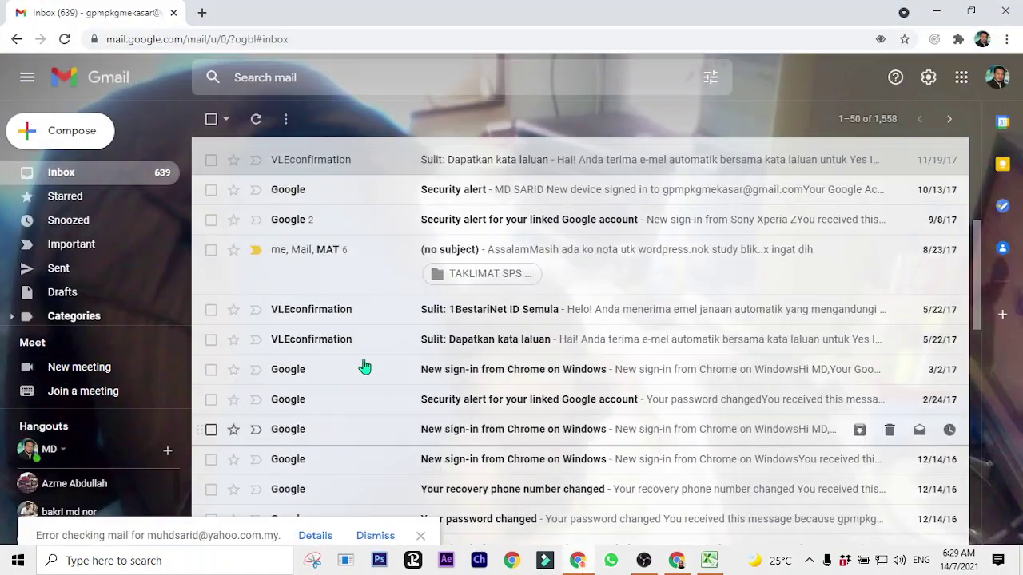
scroll(376, 206, up, 5)
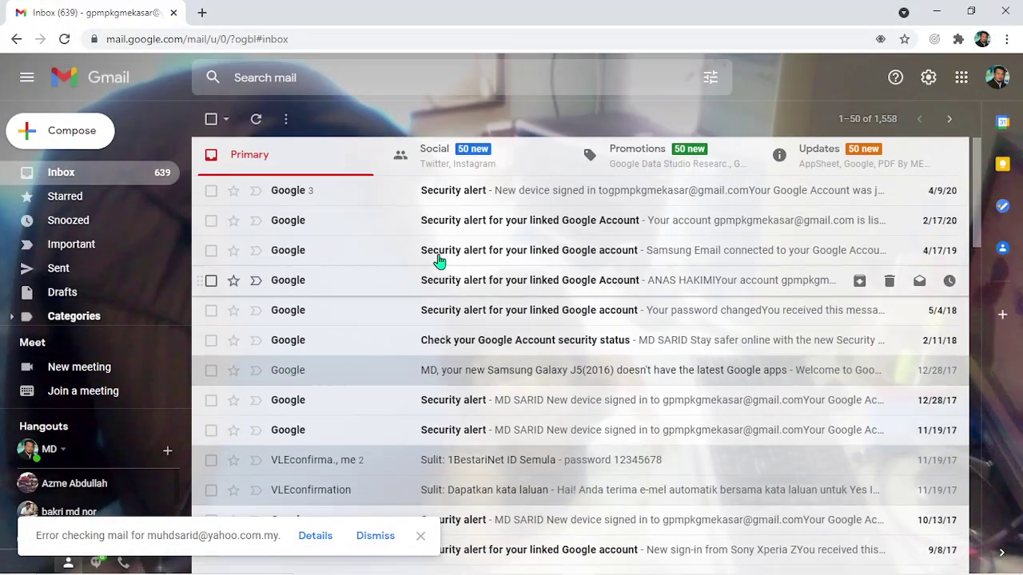
click(64, 38)
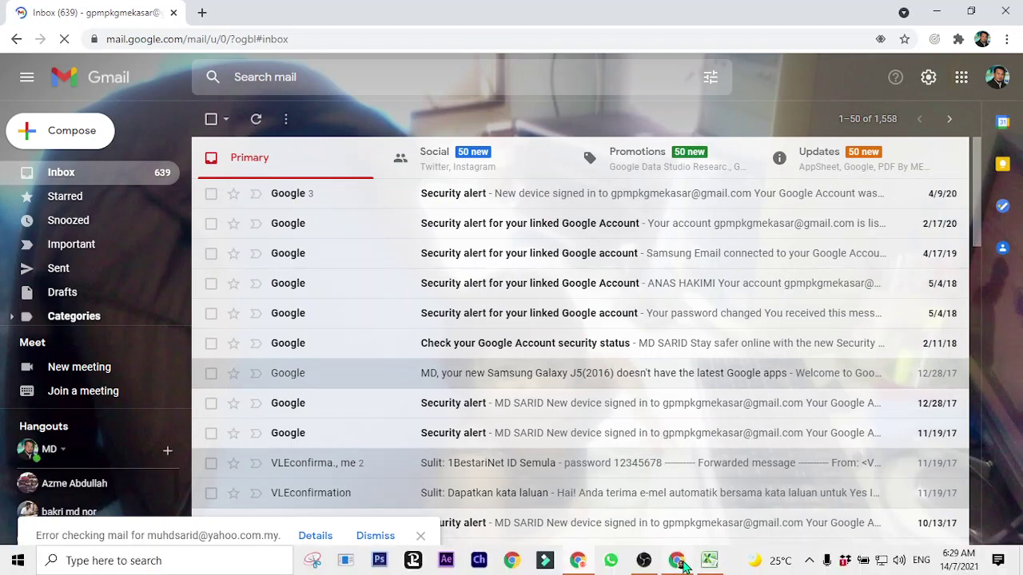
Switch back to AppSheet and check the invited user's entry in the user list.
click(679, 565)
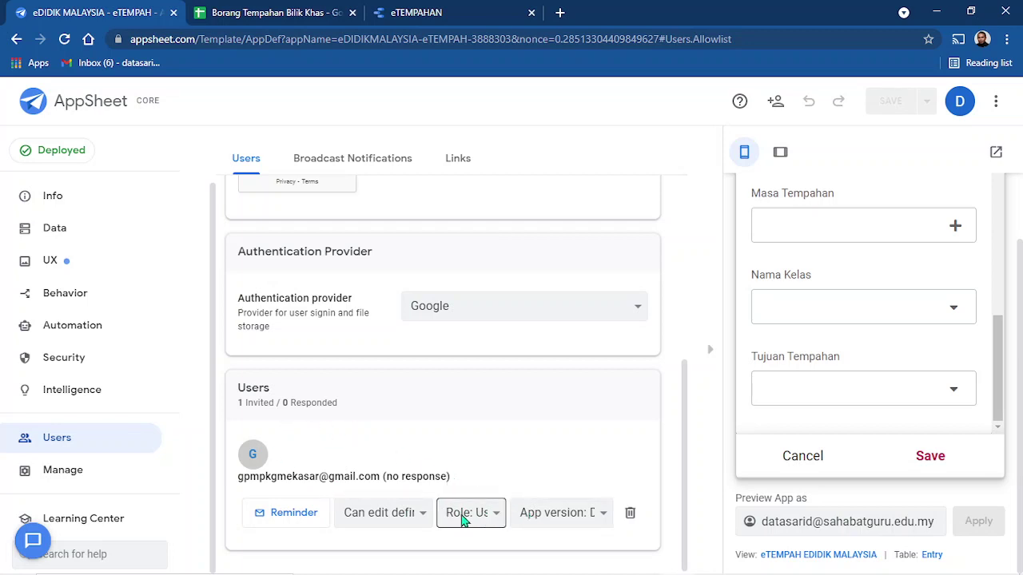
scroll(418, 333, up, 1)
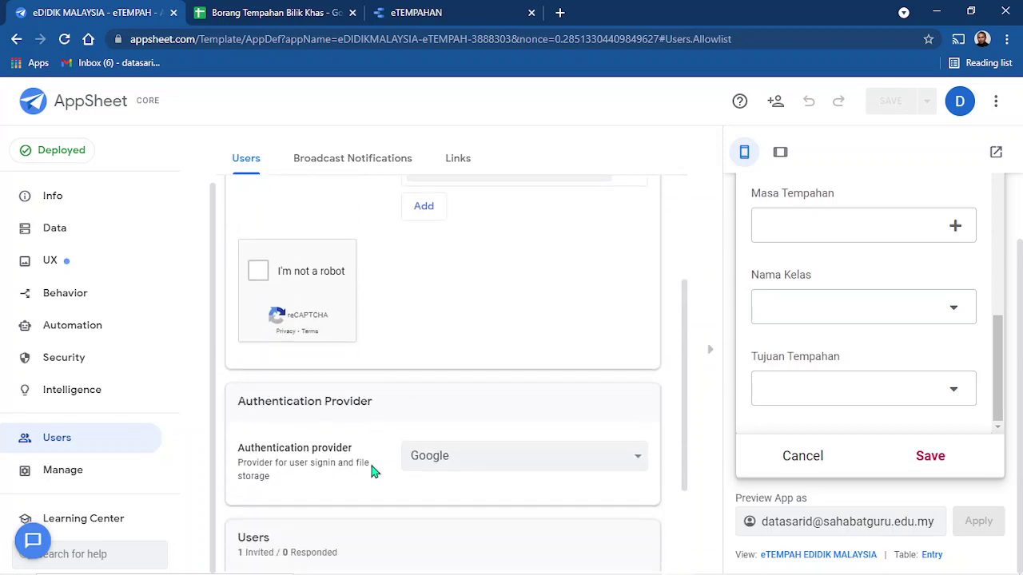
scroll(376, 503, down, 1)
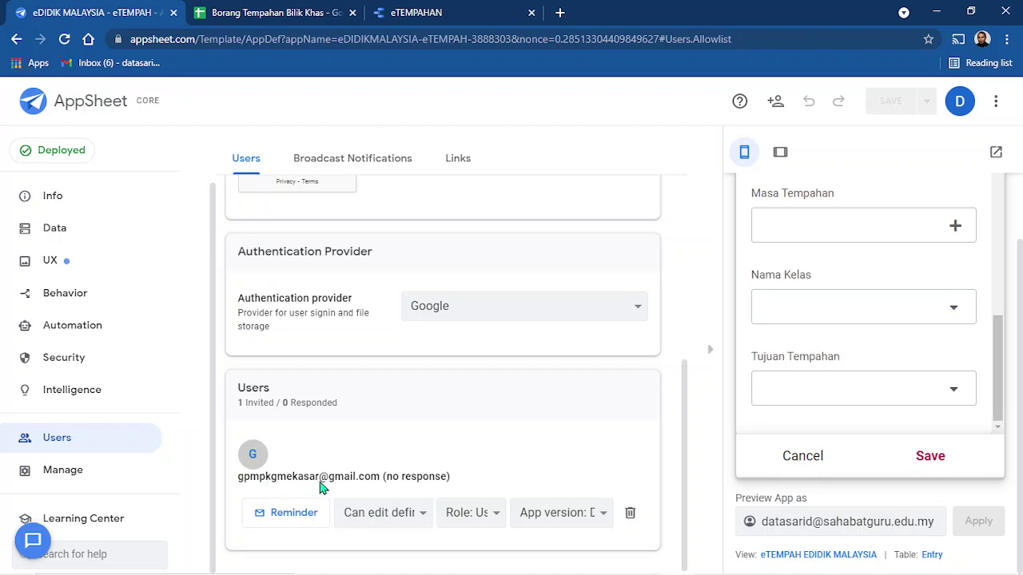
Switch to Gmail, check the Spam folder for the invitation, and return to the inbox.
click(935, 12)
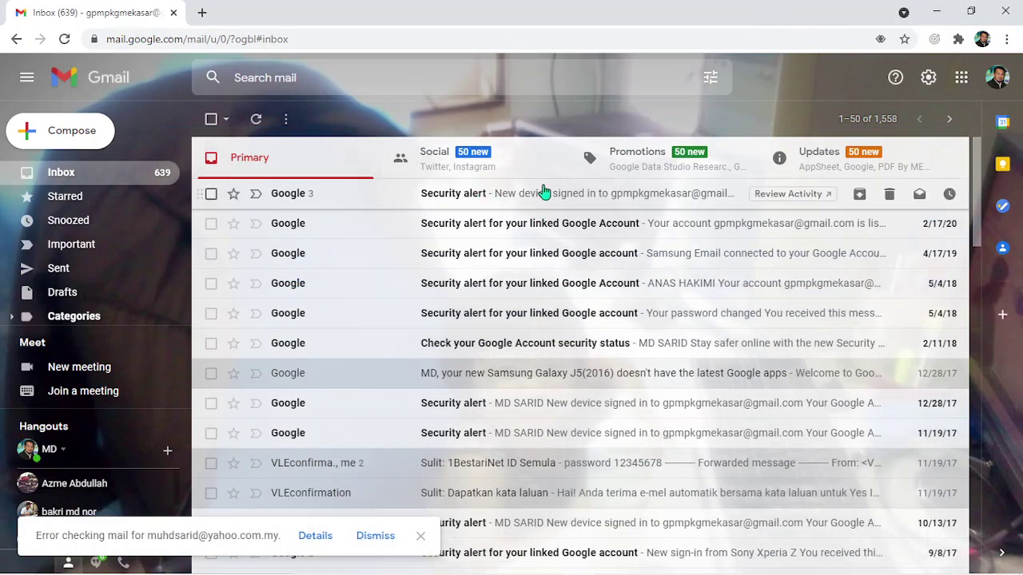
scroll(71, 316, down, 3)
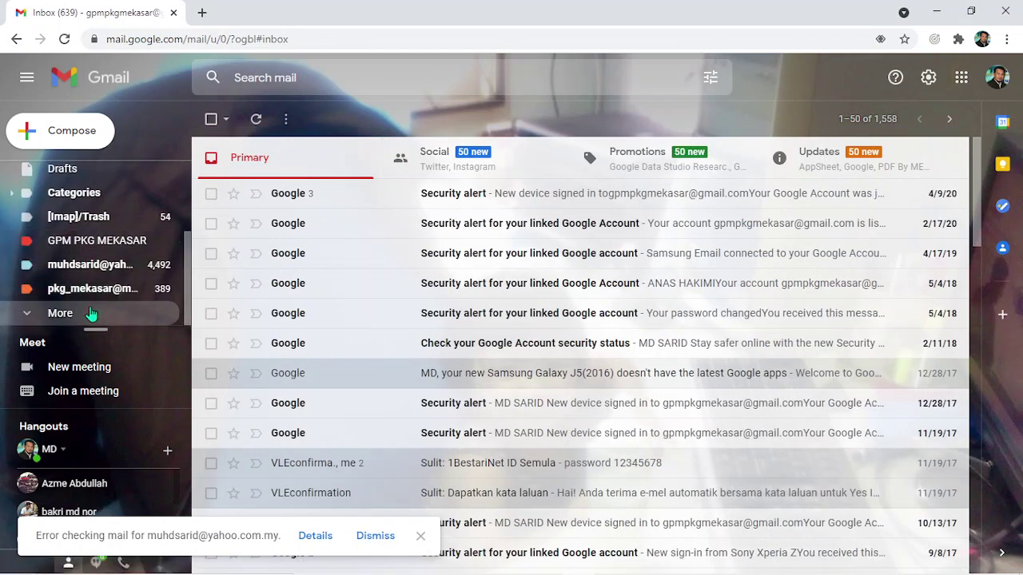
click(91, 313)
scroll(91, 303, down, 3)
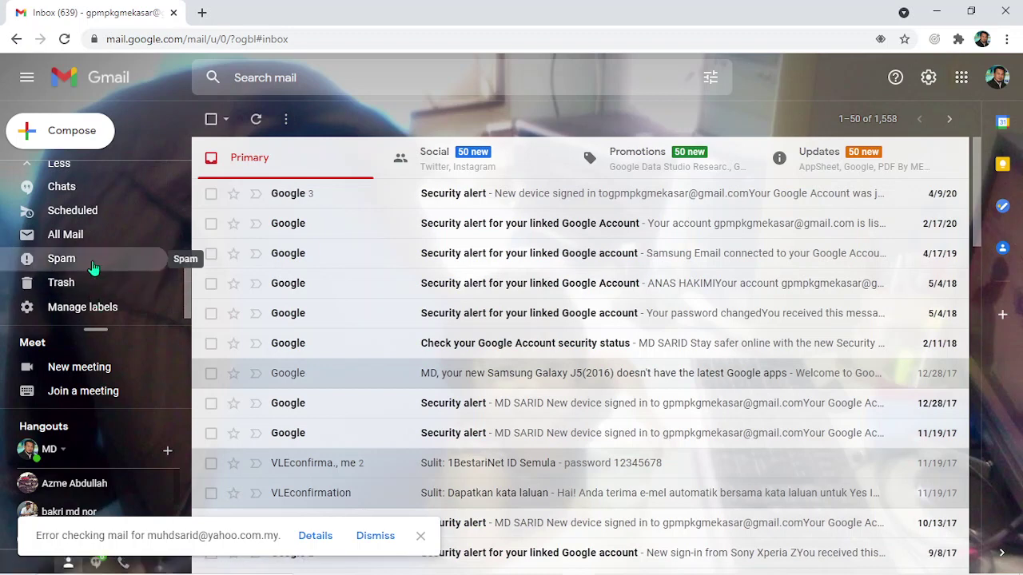
click(93, 268)
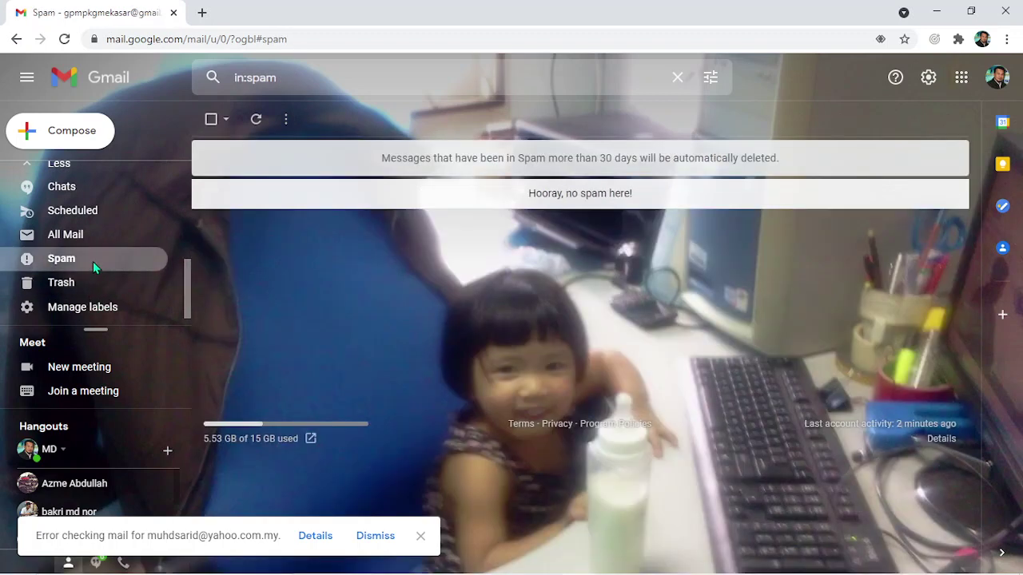
scroll(92, 261, up, 5)
click(80, 174)
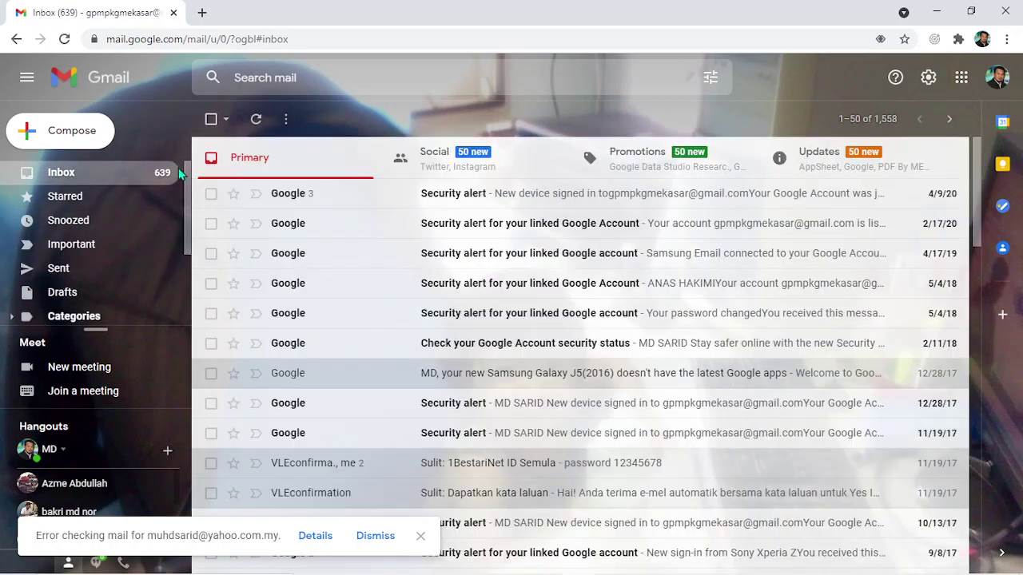
Open the AppSheet invitation for eDIDIK MALAYSIA - eTEMPAH from the Updates category and read it through.
click(815, 157)
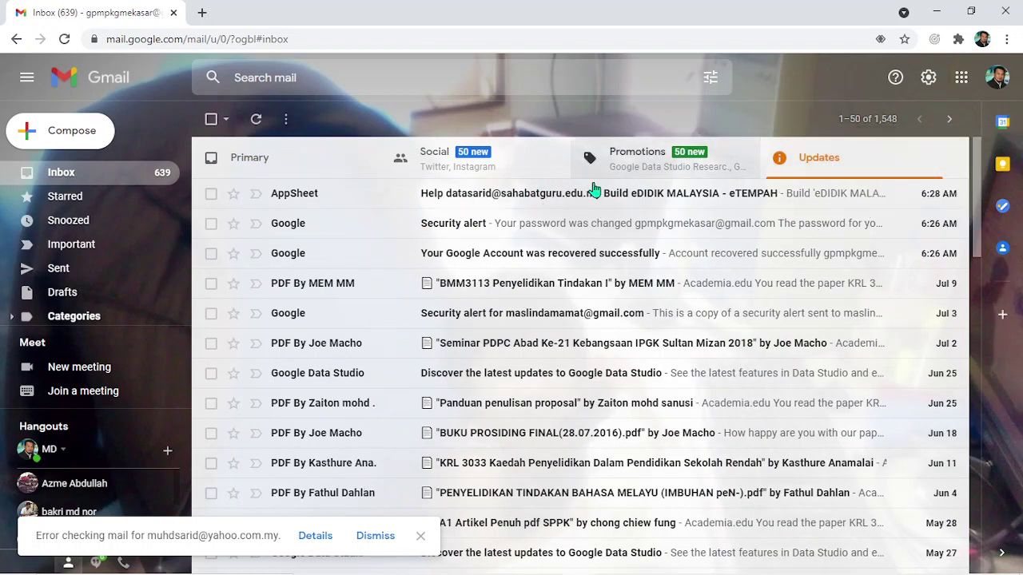
click(544, 200)
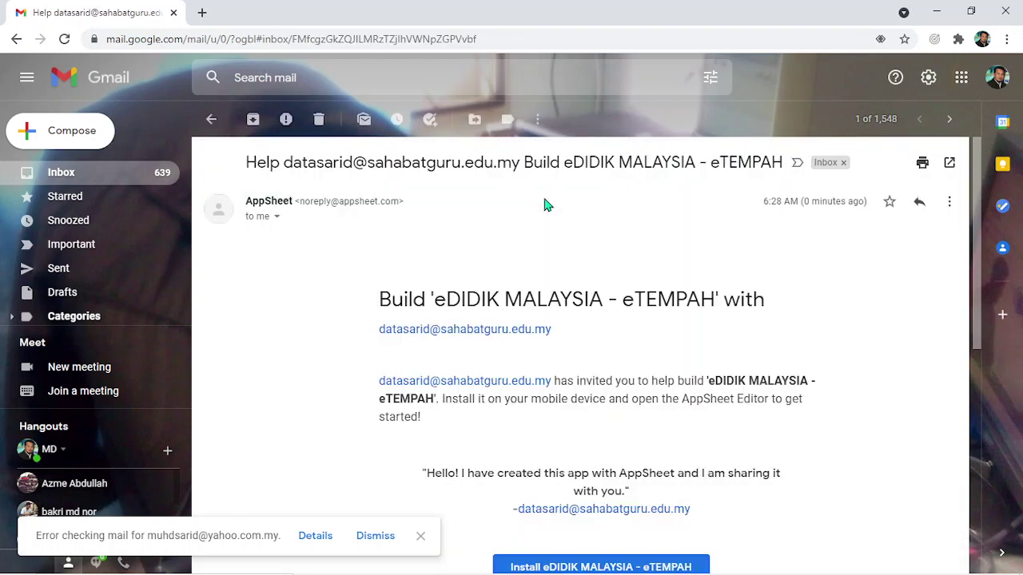
scroll(548, 263, down, 3)
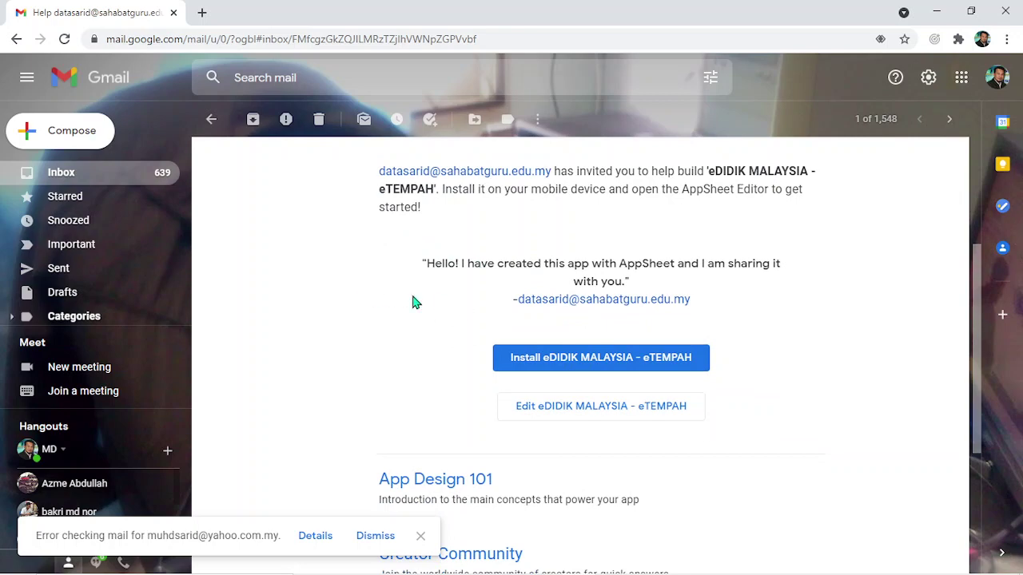
scroll(416, 304, down, 3)
scroll(466, 286, up, 3)
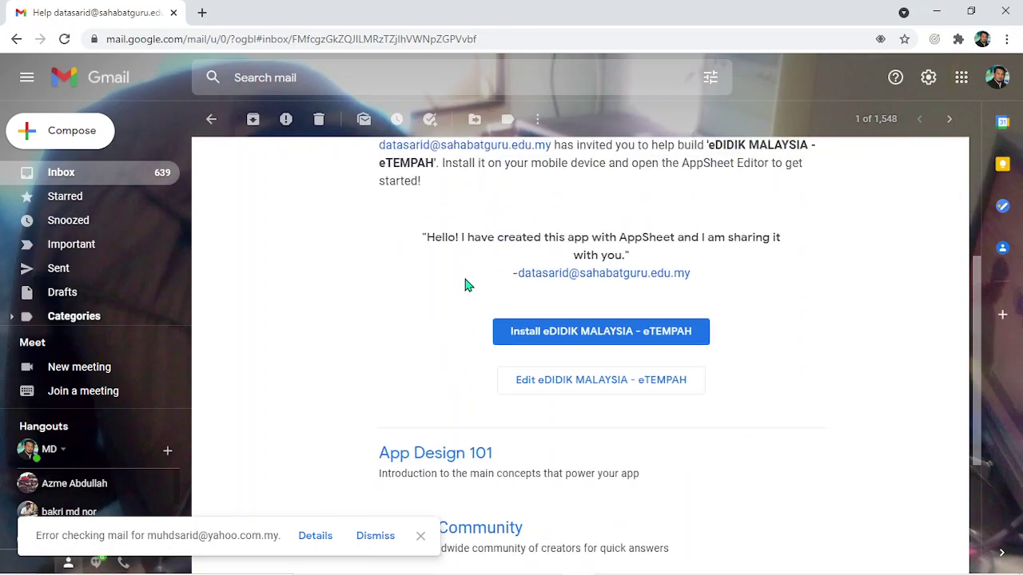
scroll(466, 285, up, 3)
Open appsheet.com in a new browser tab.
click(202, 14)
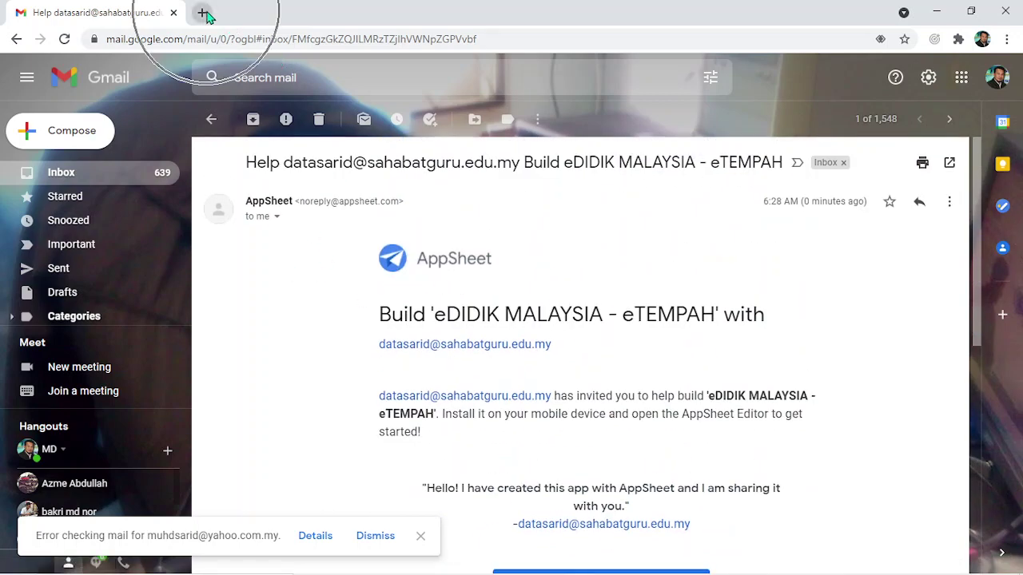
text(a)
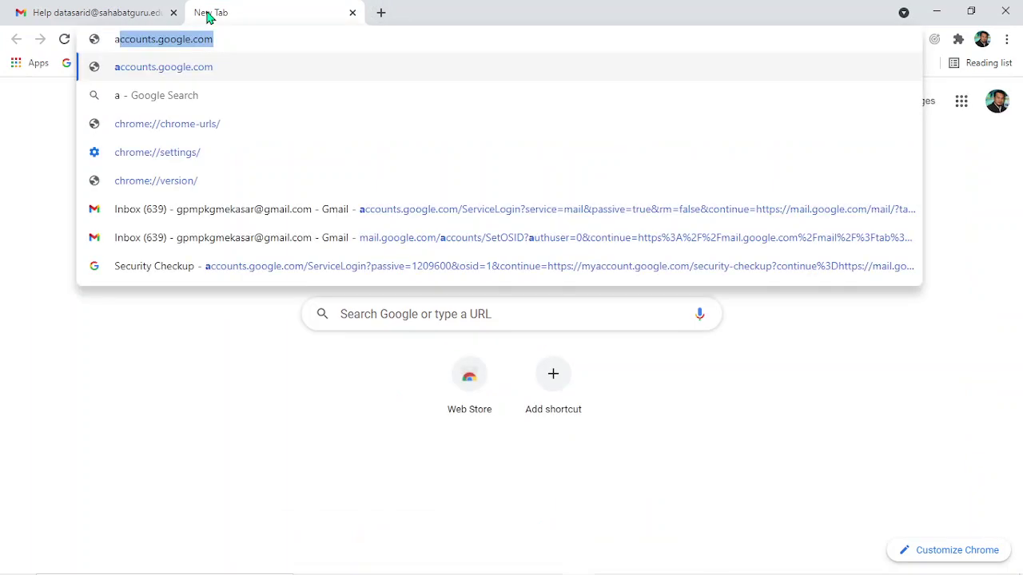
text(ppsheet)
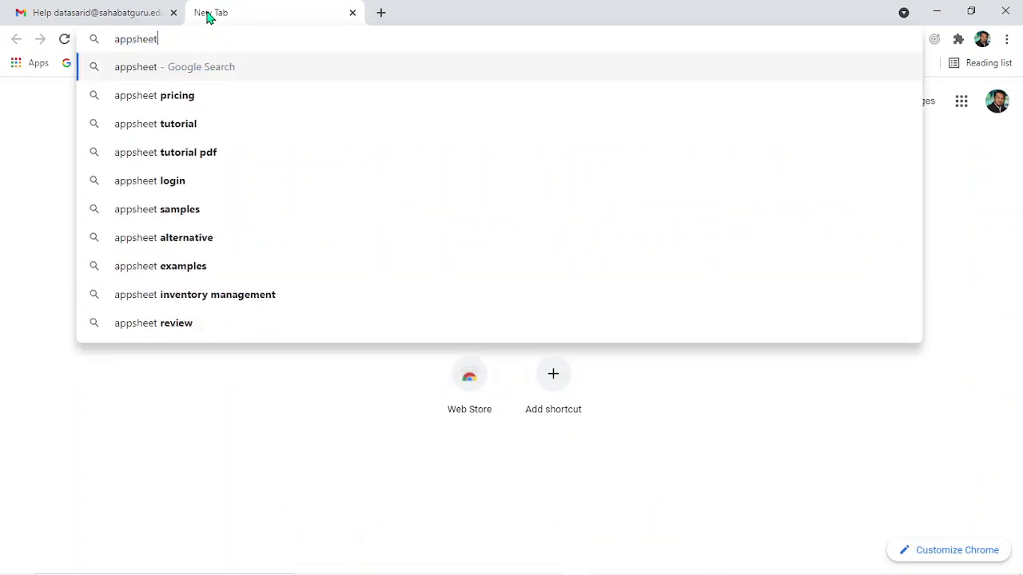
text(.com)
key(Return)
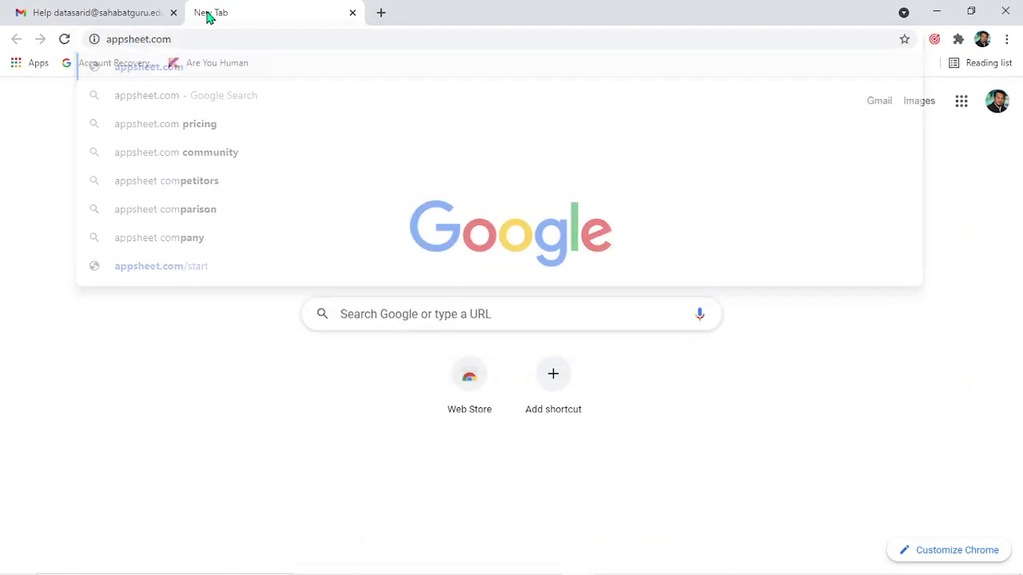
Recheck the install and edit links in the invitation email, and open the login page of the AppSheet site.
click(11, 8)
scroll(612, 389, down, 3)
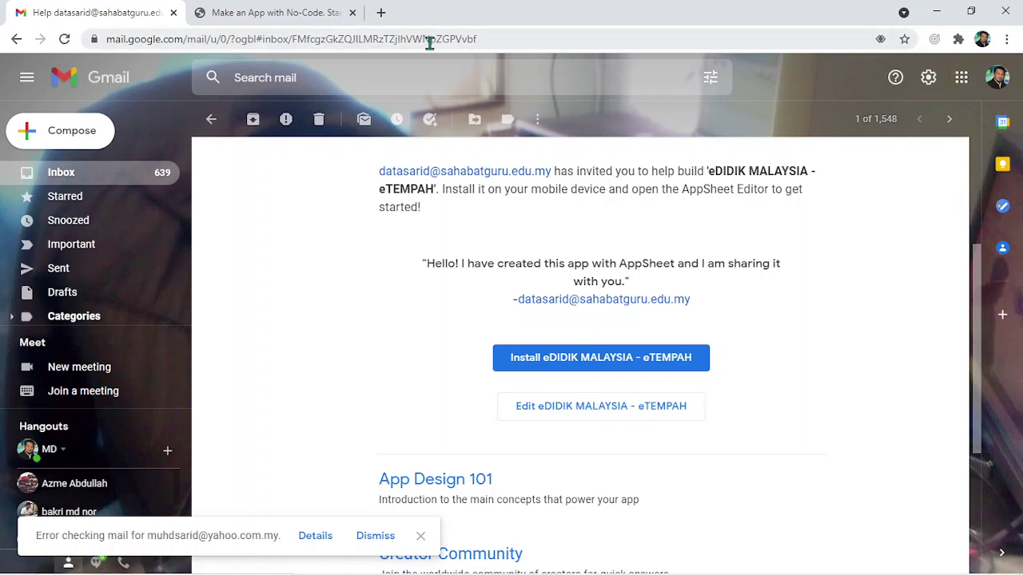
click(287, 12)
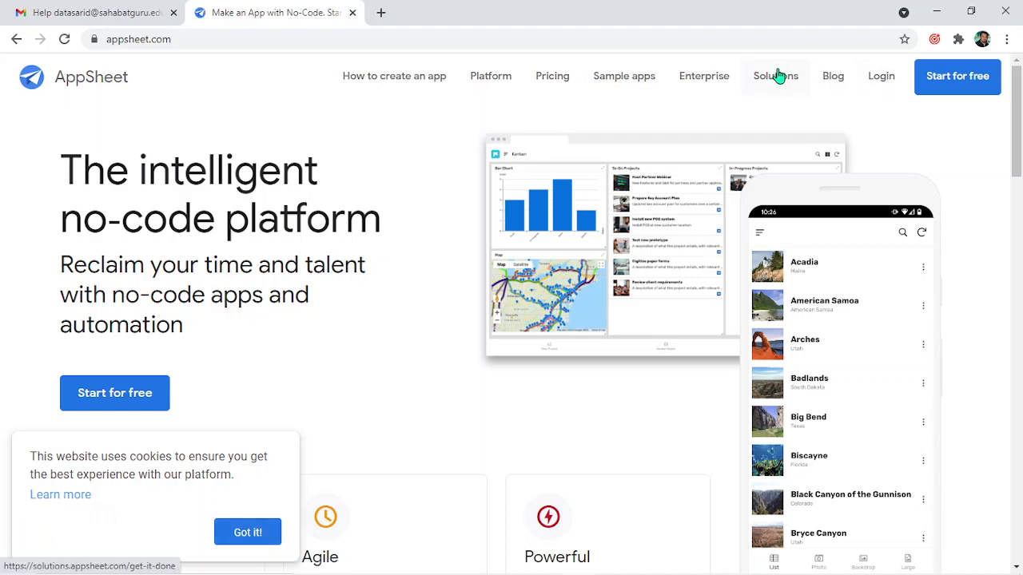
click(885, 80)
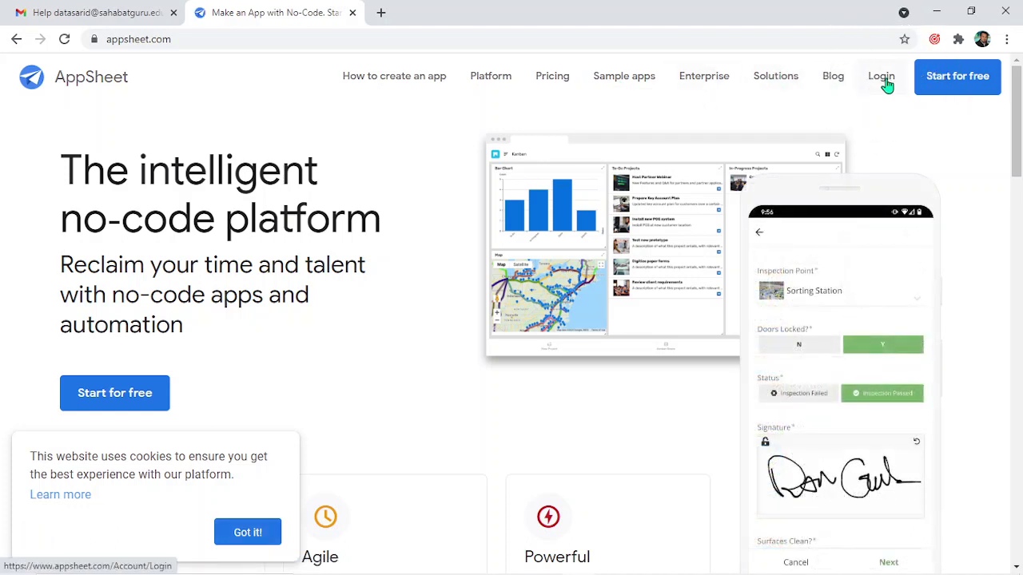
Log in to AppSheet with the invited Google account and allow access to its Drive files and Sheets spreadsheets.
click(882, 79)
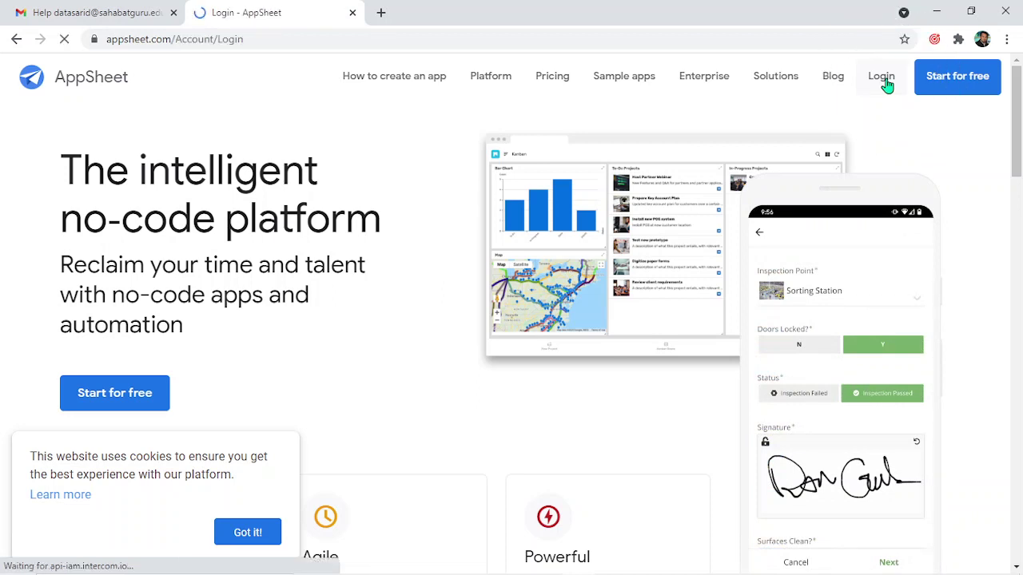
click(481, 194)
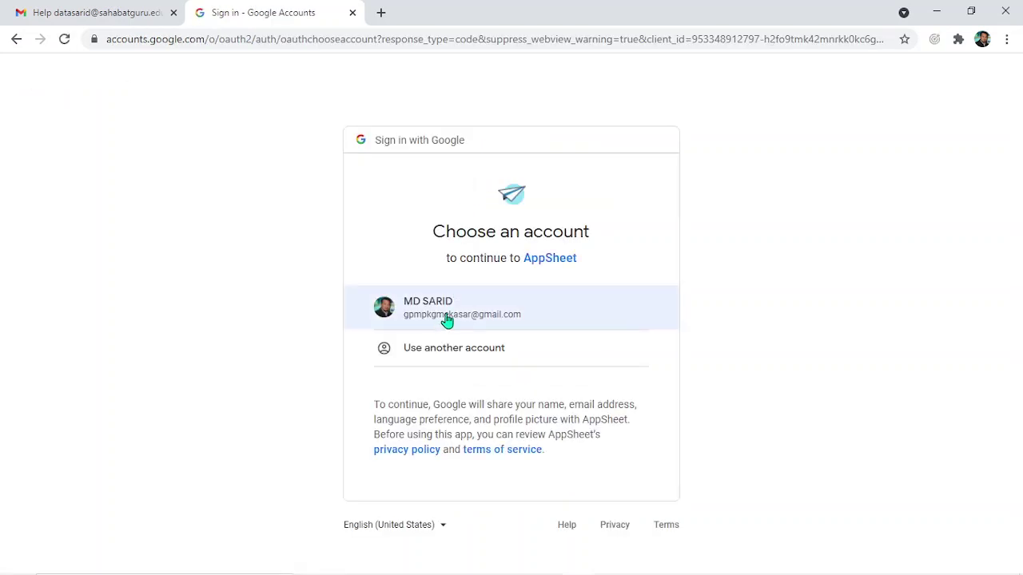
click(448, 319)
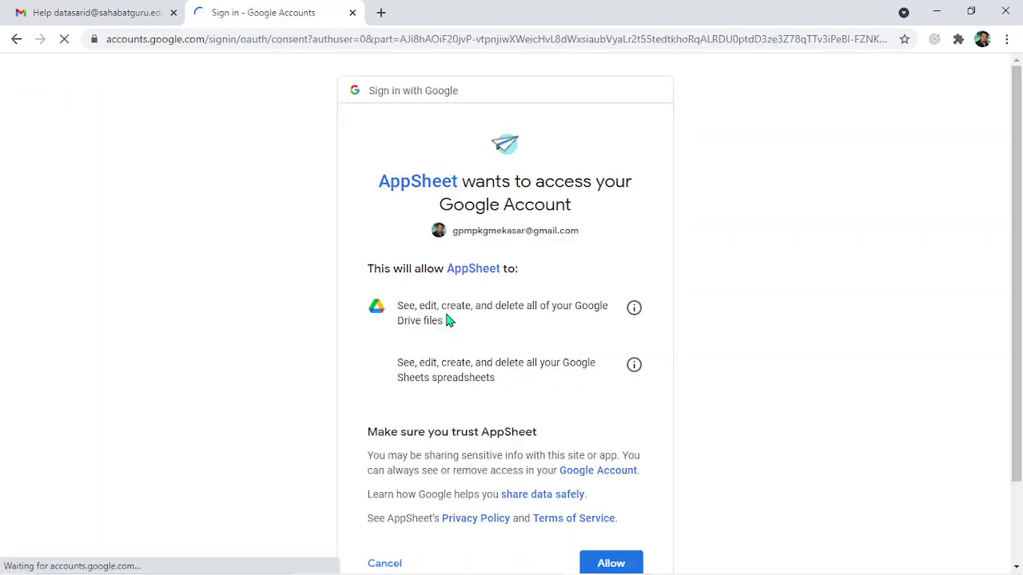
scroll(559, 399, down, 2)
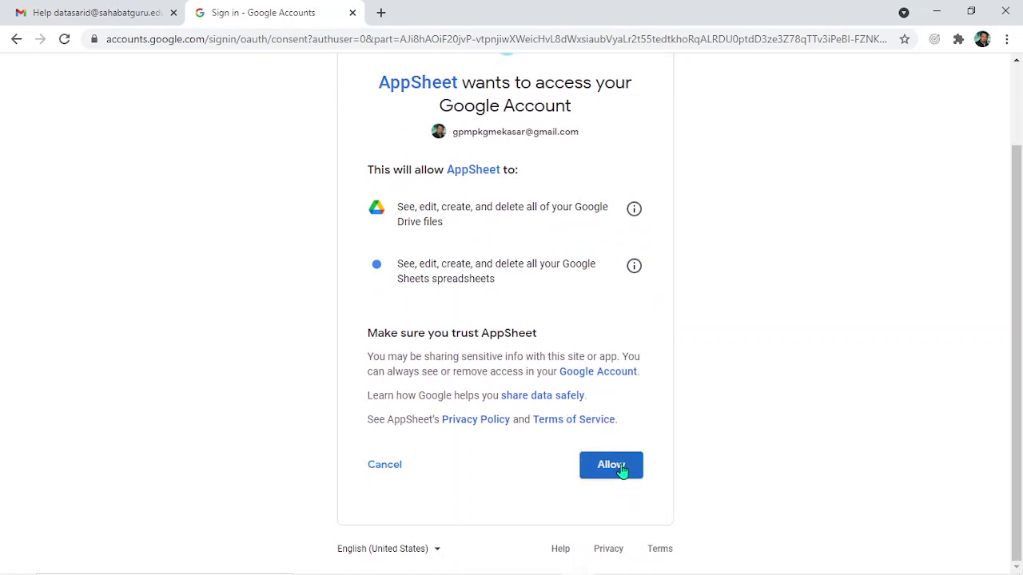
click(612, 466)
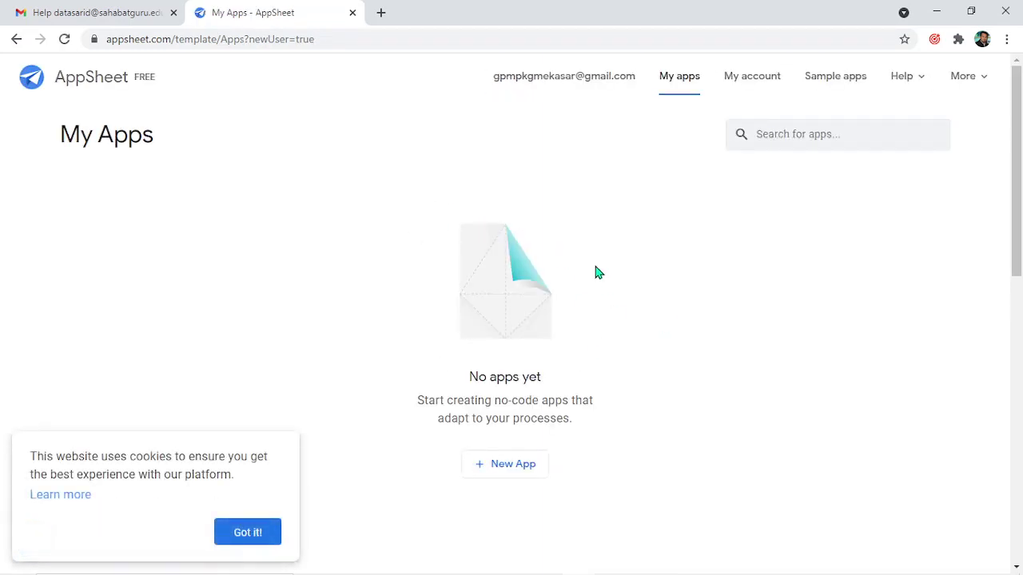
Copy the co-authored eDIDIK MALAYSIA - eTEMPAH app under the name eTEMPAHAN SKPKS and accept the cookie notice.
scroll(555, 408, down, 6)
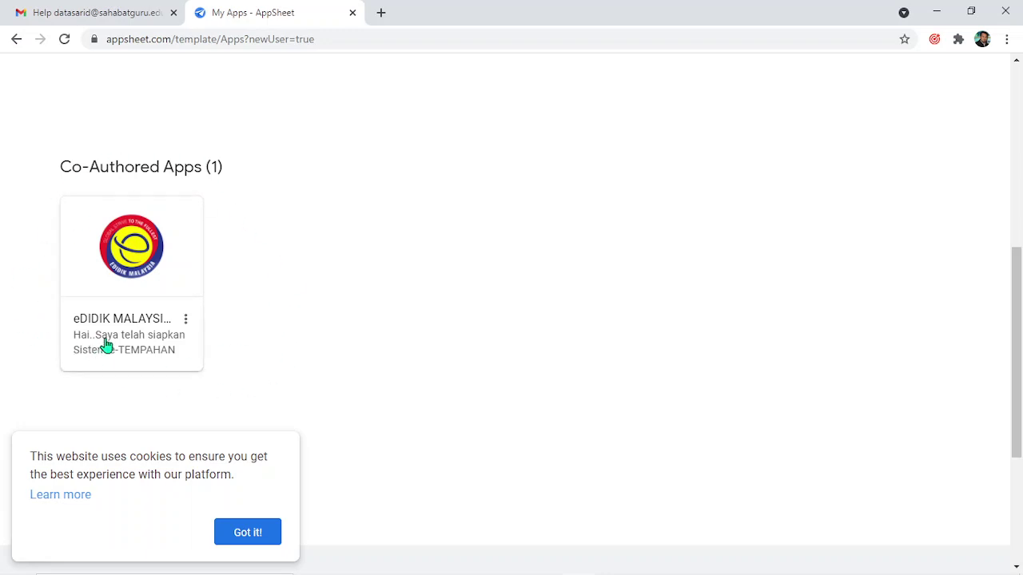
click(186, 322)
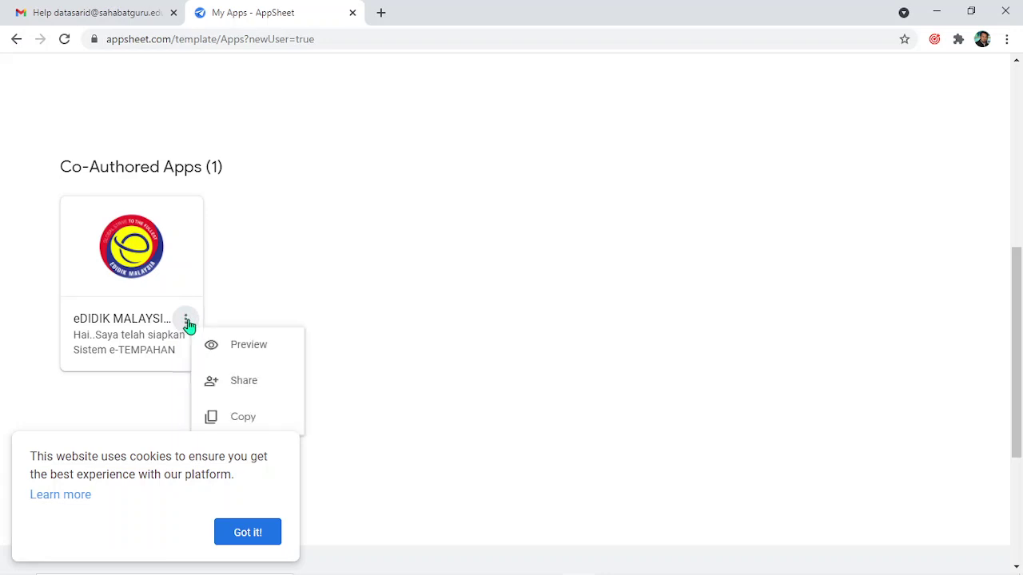
click(237, 419)
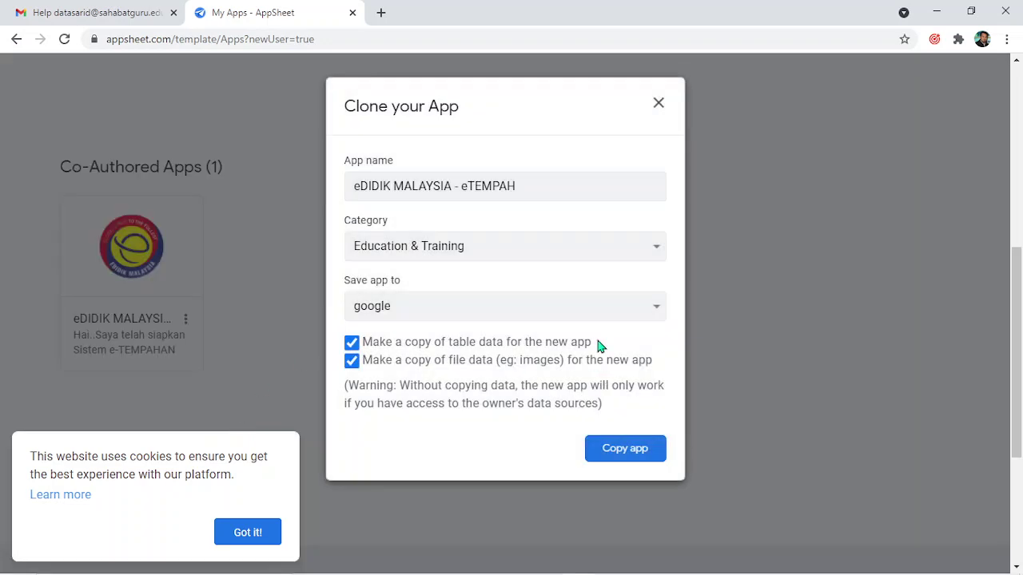
drag(537, 183, 354, 186)
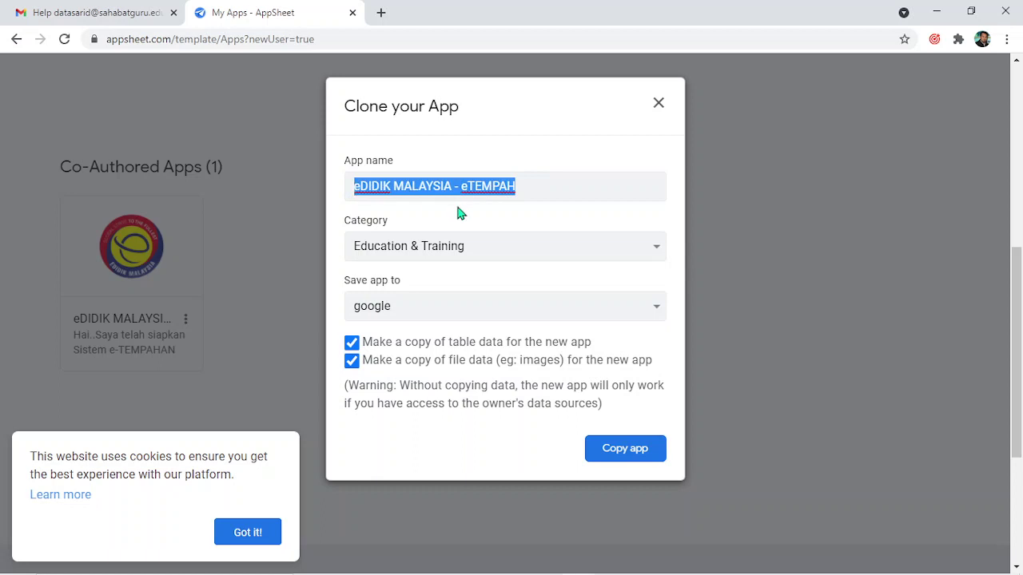
text(S)
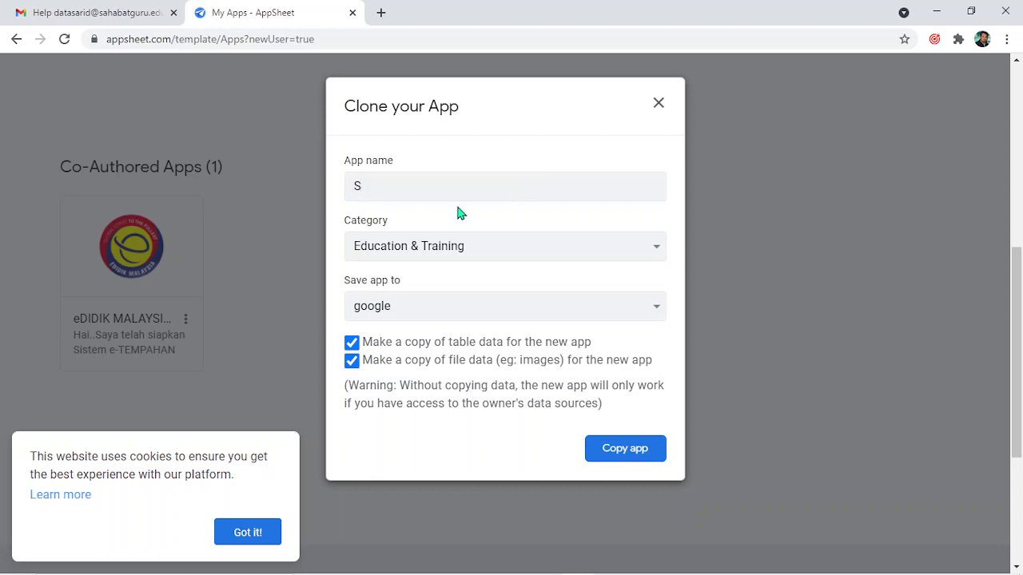
key(BackSpace)
text(eTEMPAHAN SKPKS)
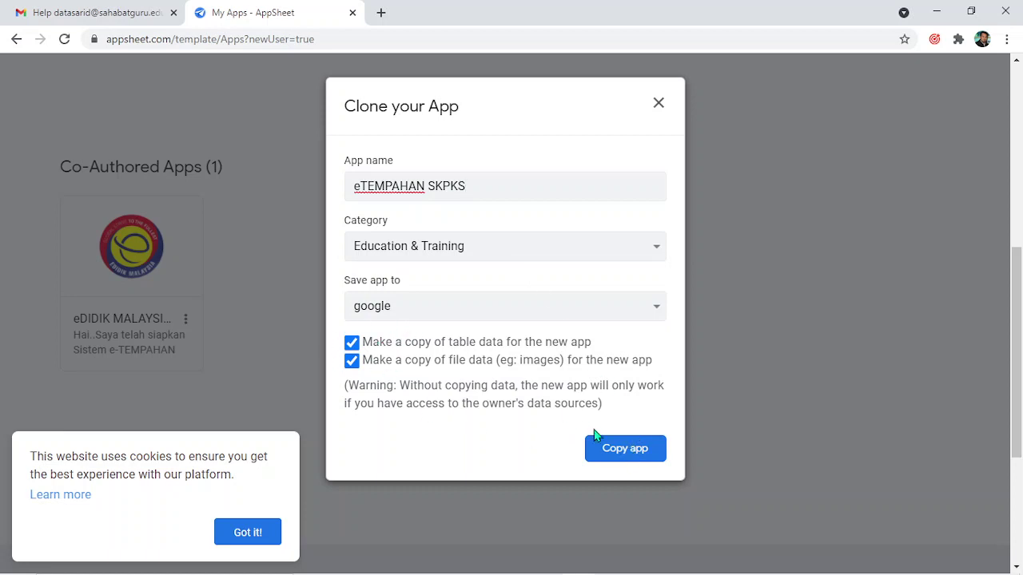
click(633, 451)
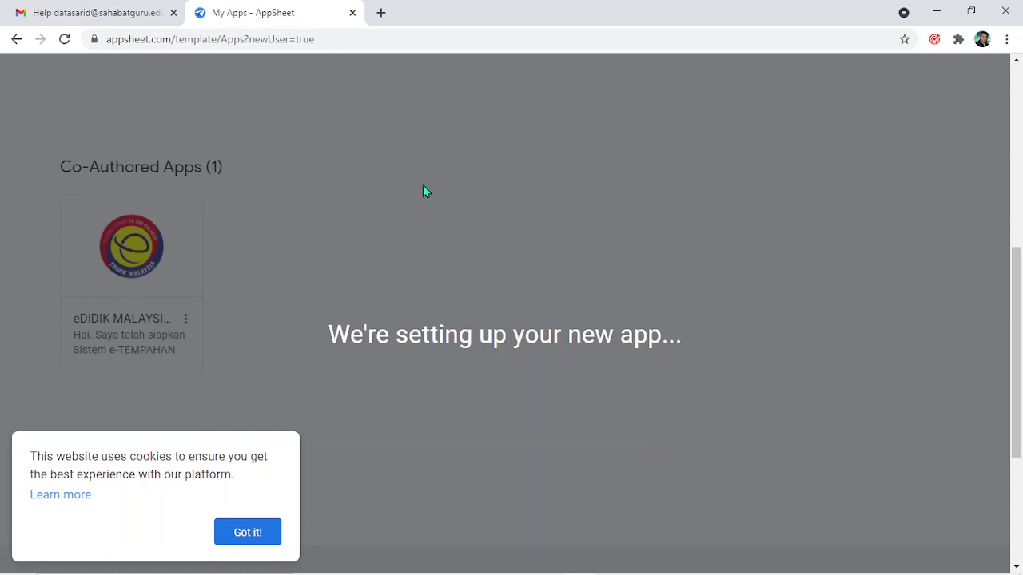
click(247, 535)
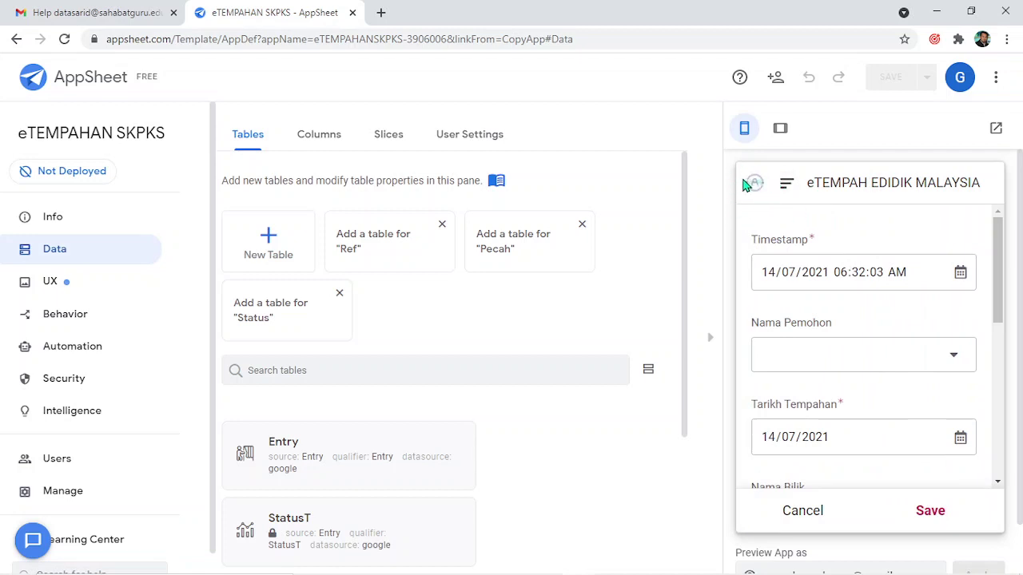
Look through the booking form in the app preview and open the source spreadsheet of the Entry table.
scroll(913, 354, down, 5)
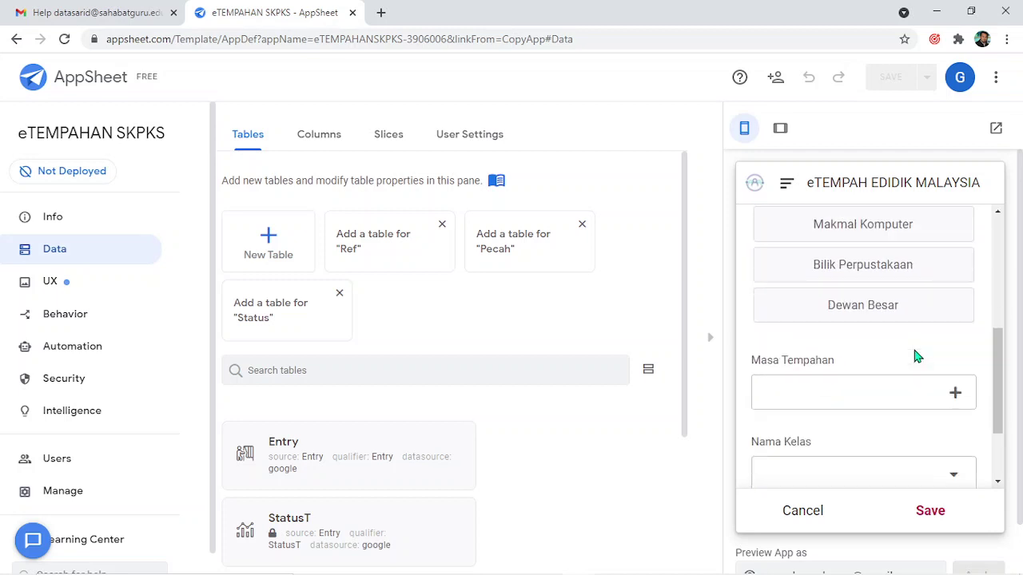
scroll(913, 361, up, 5)
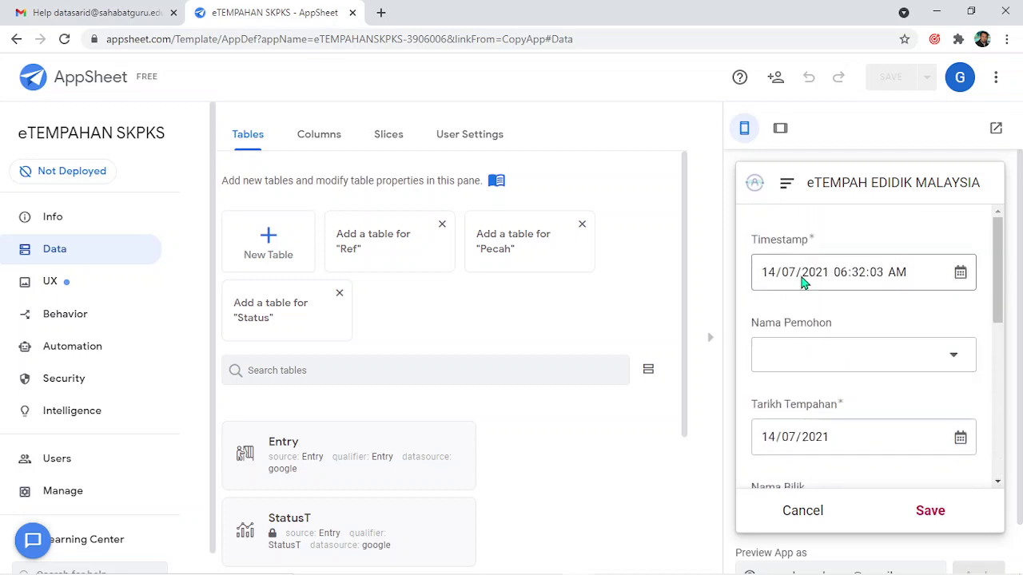
click(280, 450)
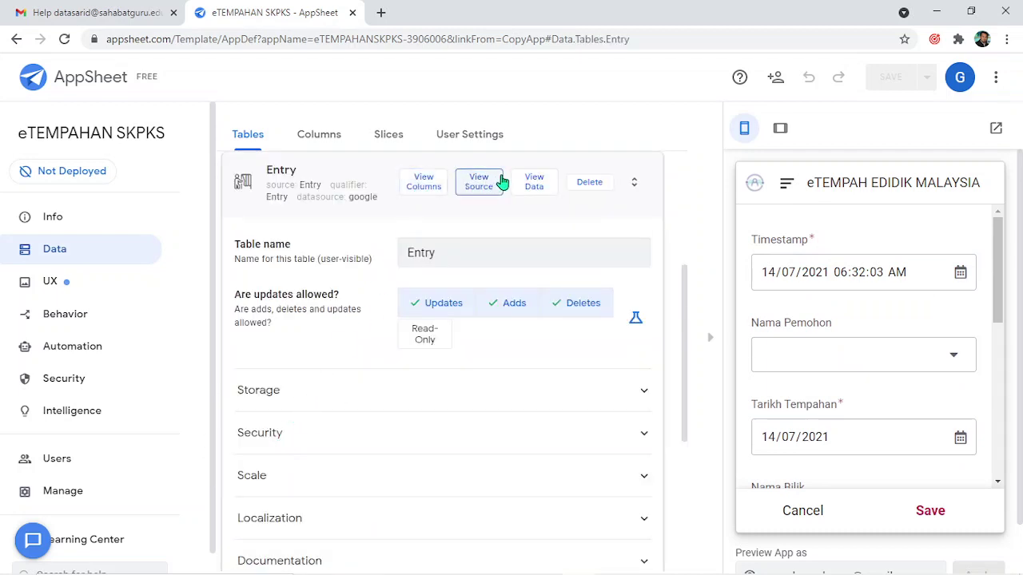
click(477, 183)
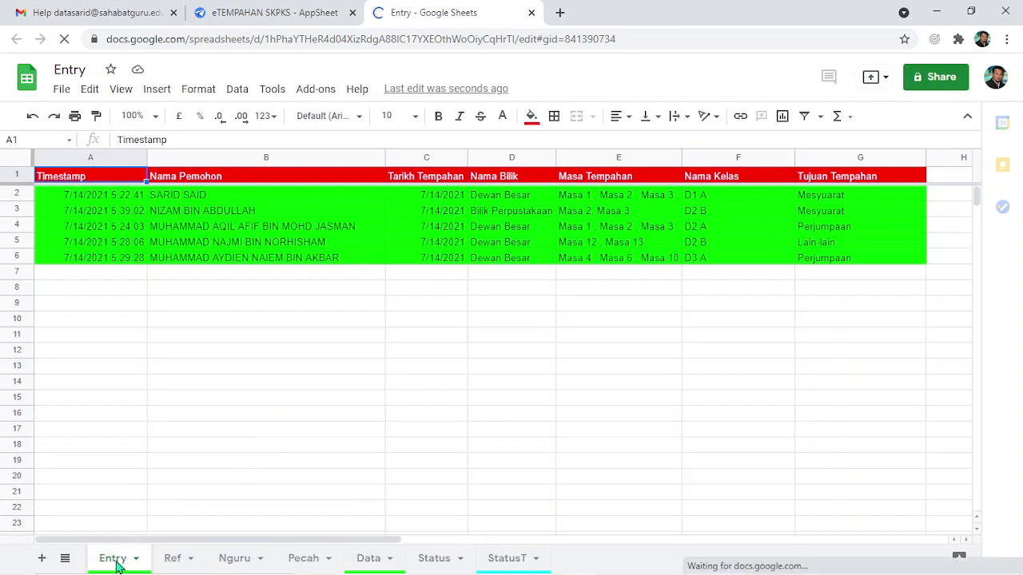
Look through the Data and StatusT sheets of the Entry spreadsheet and return to the Entry sheet.
click(368, 558)
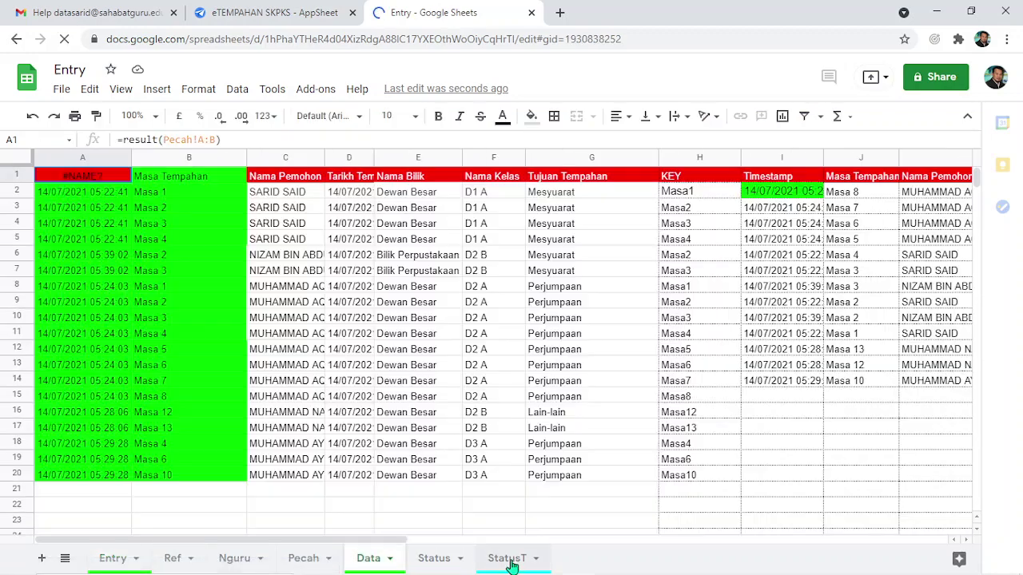
click(512, 561)
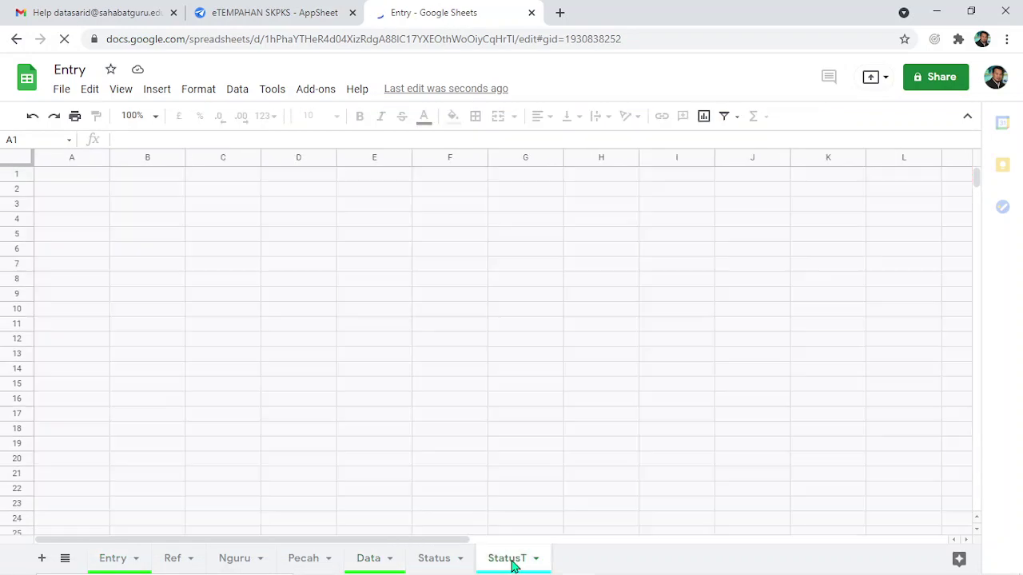
click(357, 559)
click(104, 559)
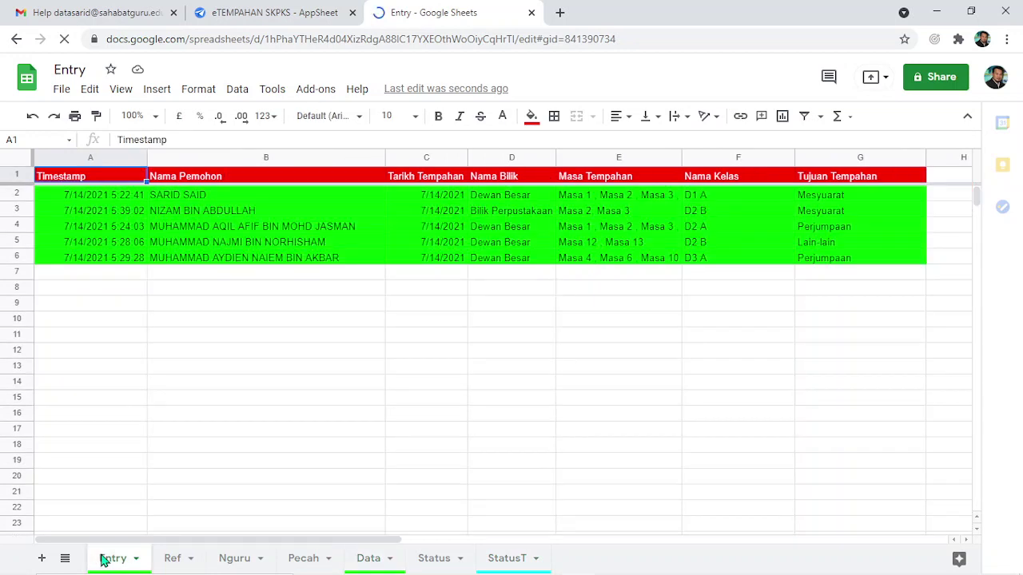
Open the Nguru sheet and change its tab color to green.
click(238, 560)
right_click(244, 566)
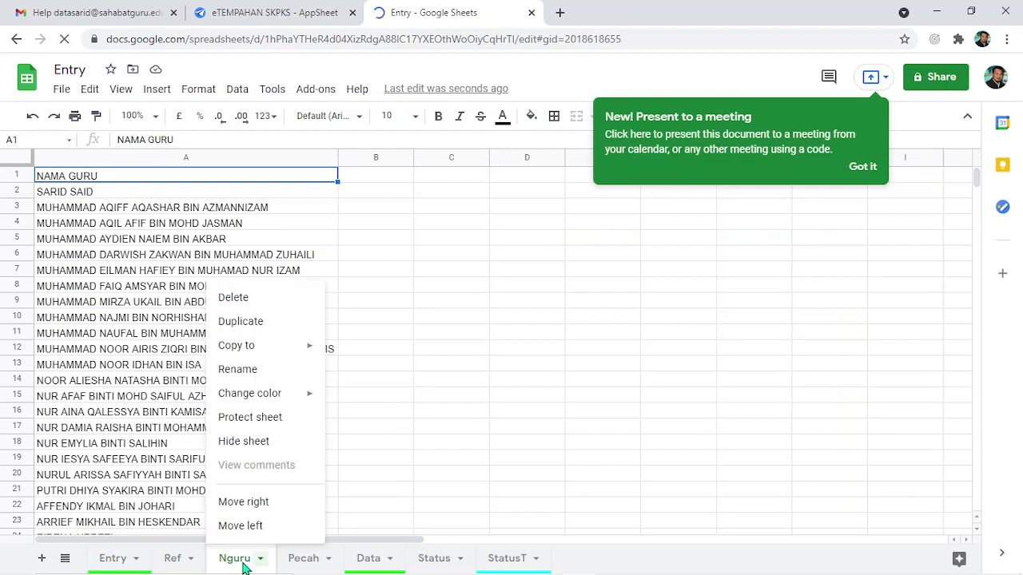
mouse_move(271, 397)
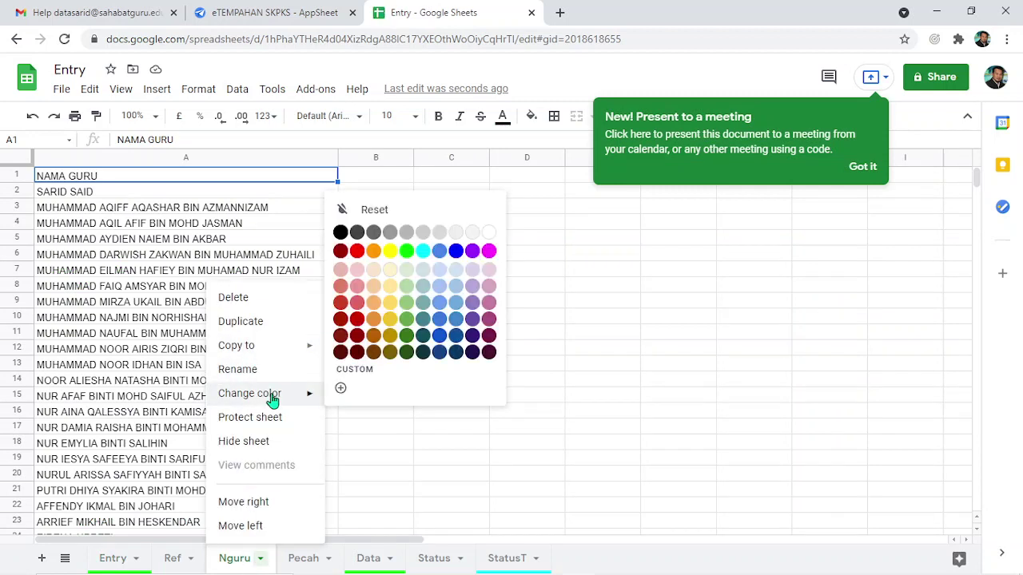
click(343, 378)
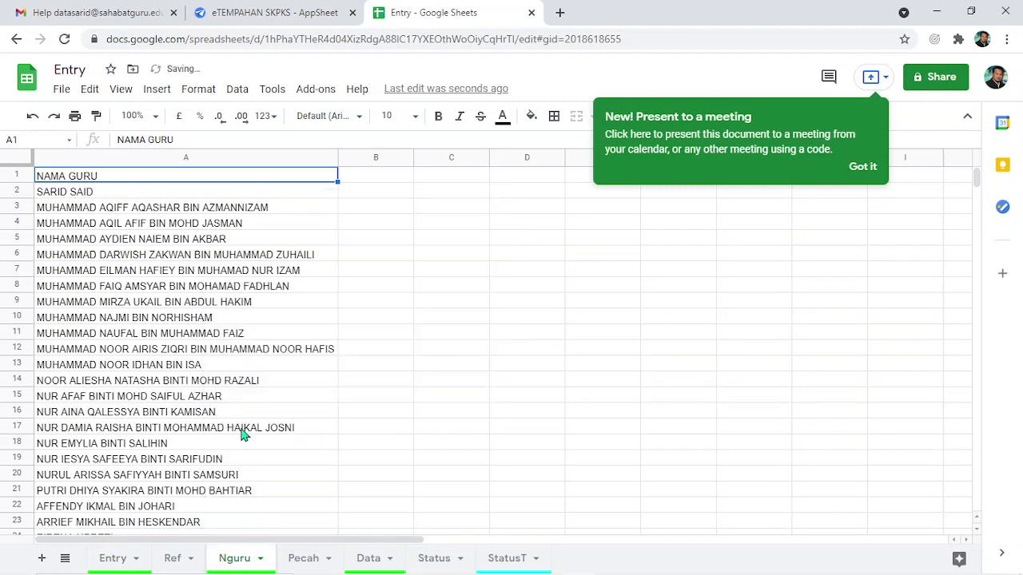
Dismiss the meeting notice and clear the teacher names in A2:A32 below the NAMA GURU header on the Nguru sheet.
drag(117, 197, 151, 402)
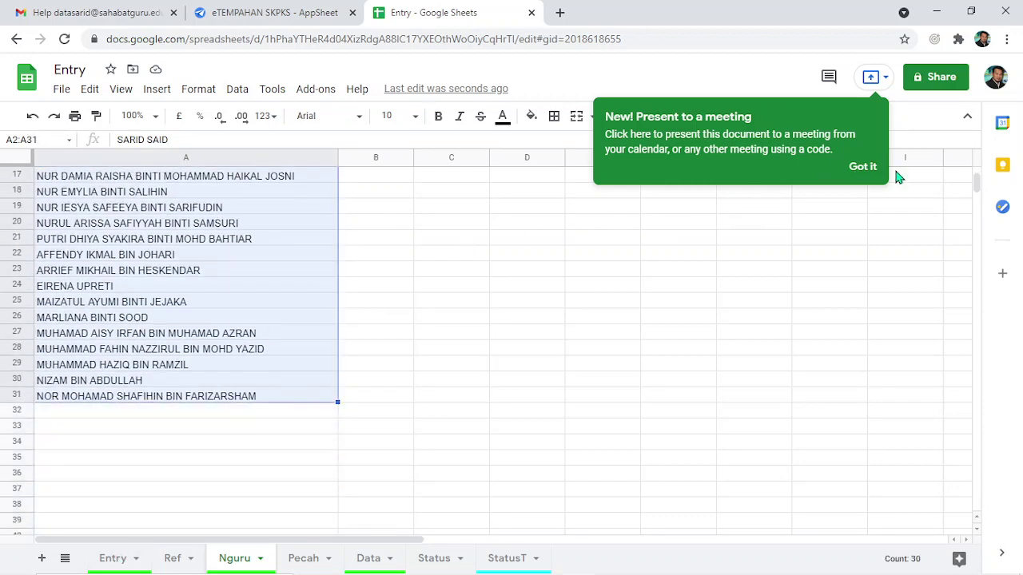
click(860, 168)
scroll(303, 328, up, 5)
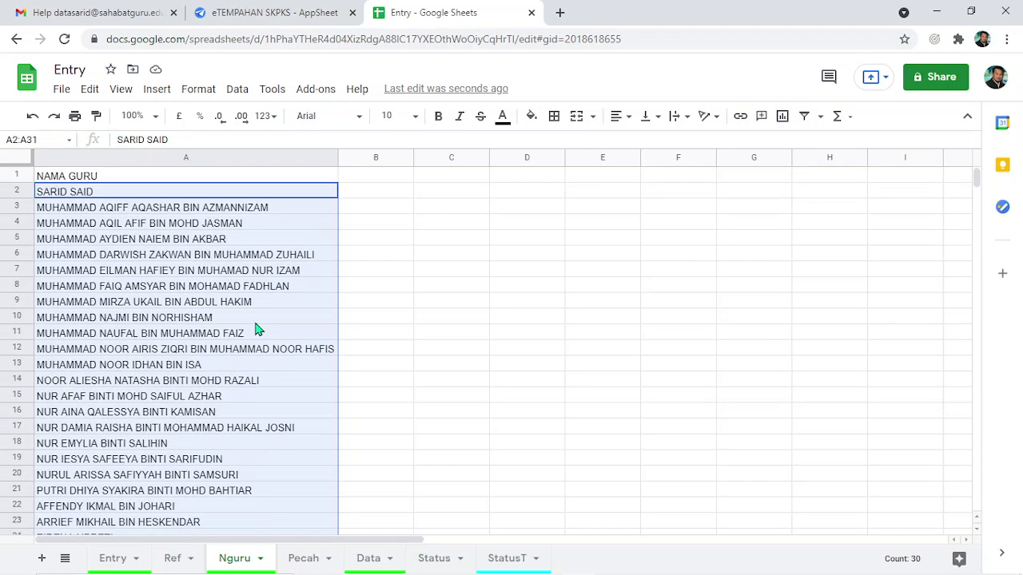
click(148, 274)
drag(168, 194, 183, 483)
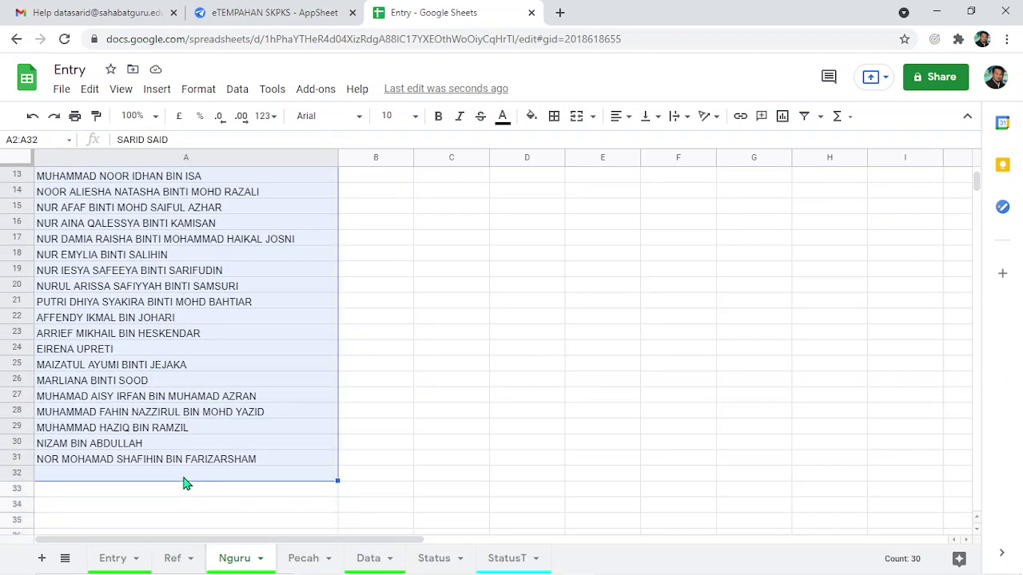
key(Delete)
click(310, 400)
scroll(231, 315, up, 4)
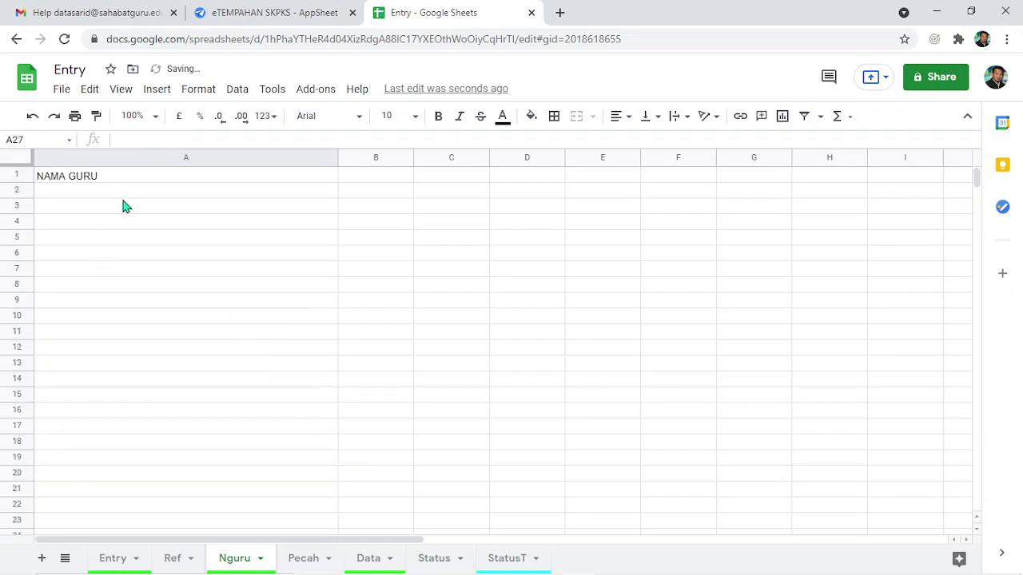
Copy the teacher names in A2:A22 of the SKPKS Info Excel workbook and paste special them from A2 on the Nguru sheet.
click(709, 560)
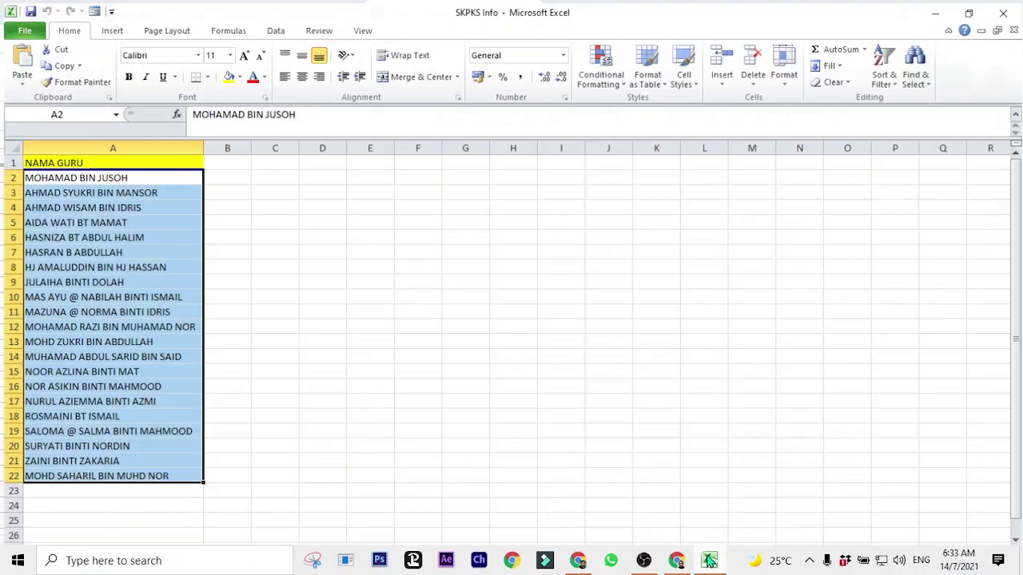
right_click(76, 229)
click(147, 256)
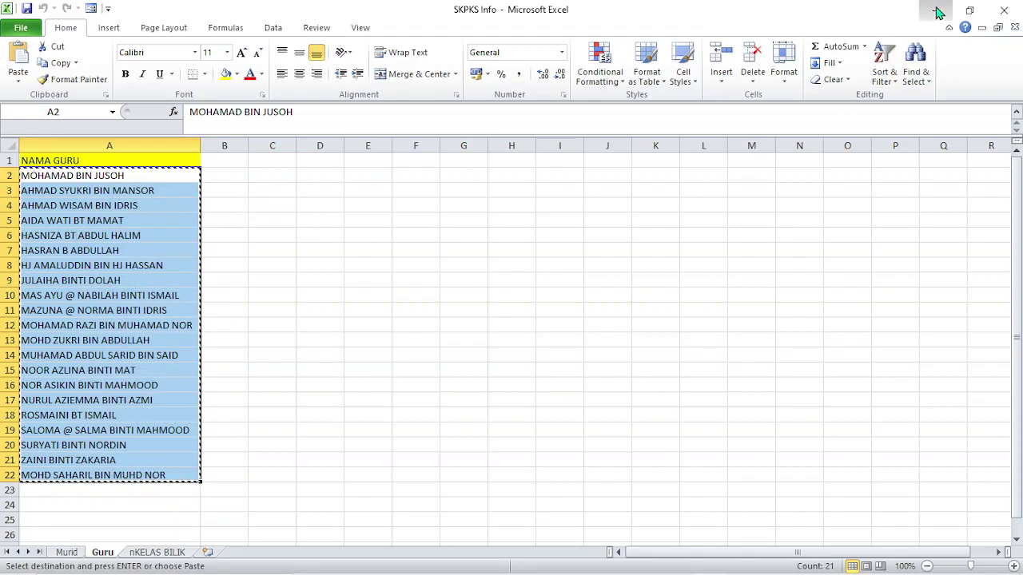
key(alt+Tab)
click(127, 195)
right_click(127, 195)
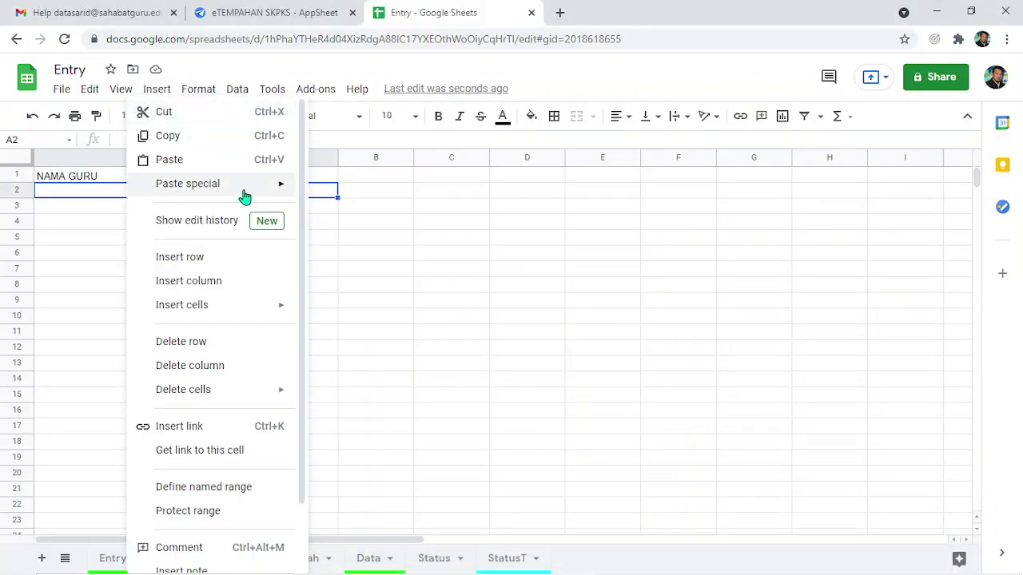
mouse_move(244, 196)
click(357, 194)
click(438, 289)
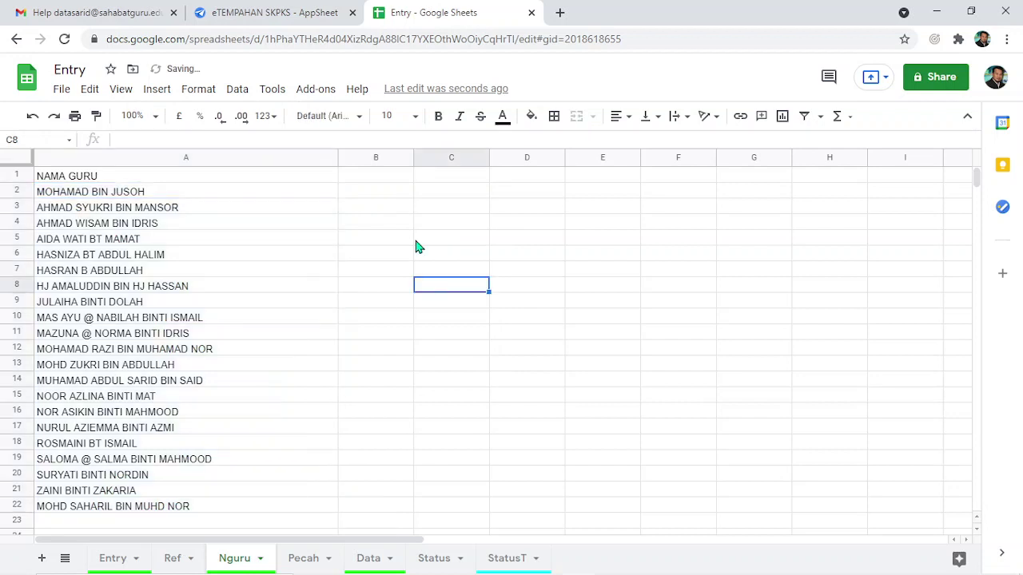
Back in AppSheet, leave the open booking form, sync the preview app, and open the Nama Pemohon list in a new booking.
click(297, 11)
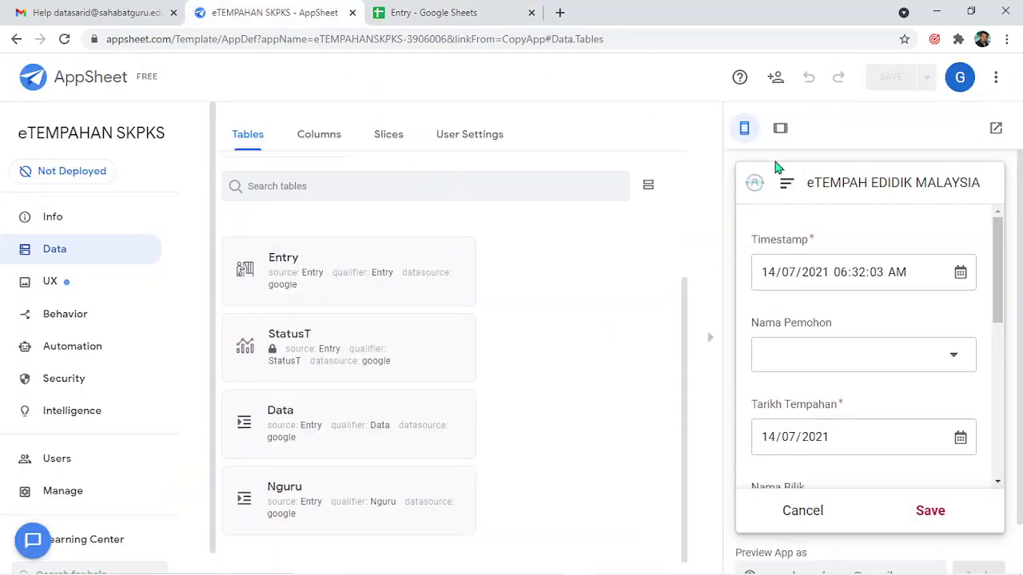
scroll(874, 423, down, 2)
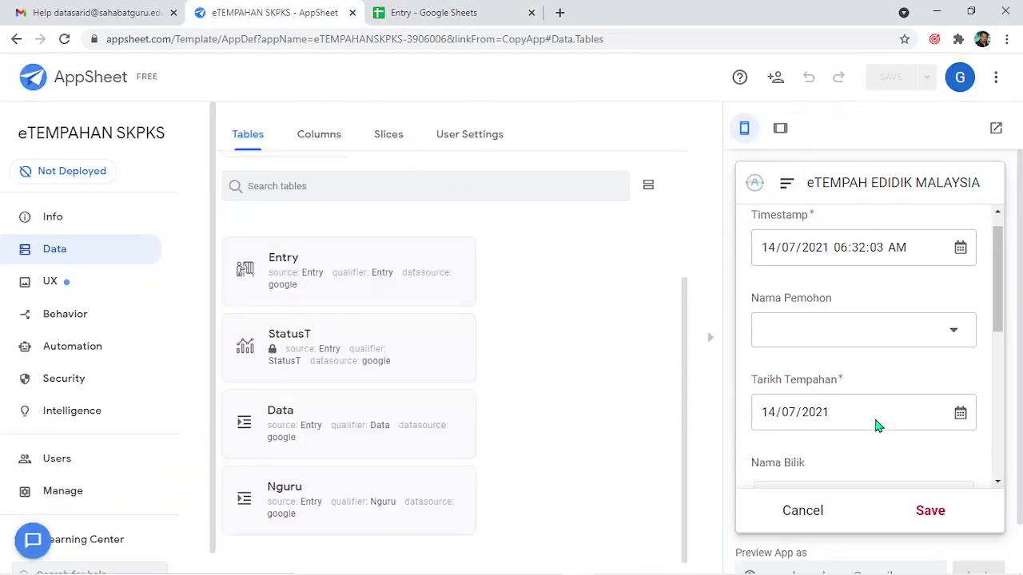
click(815, 514)
click(955, 190)
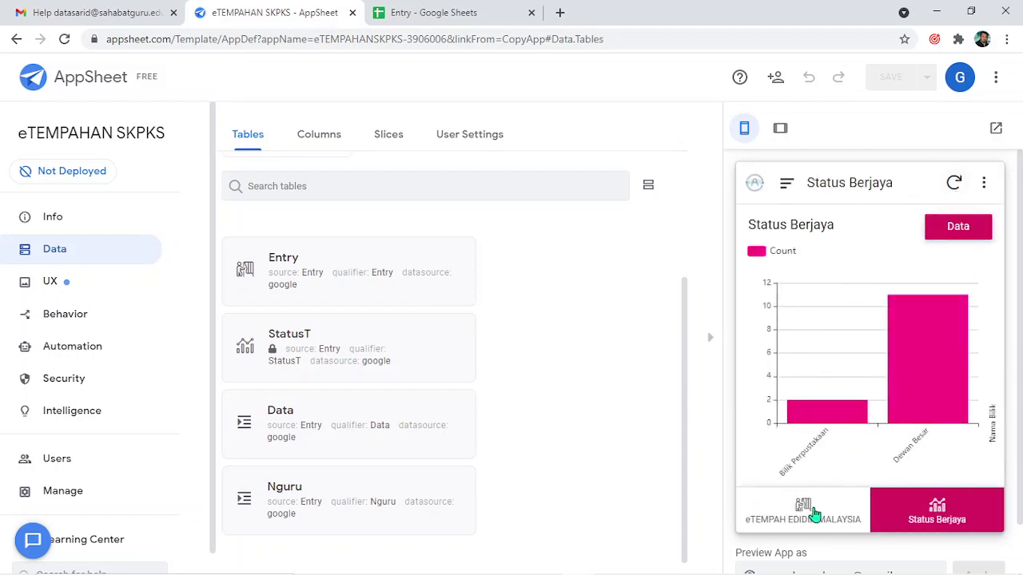
click(805, 515)
click(845, 352)
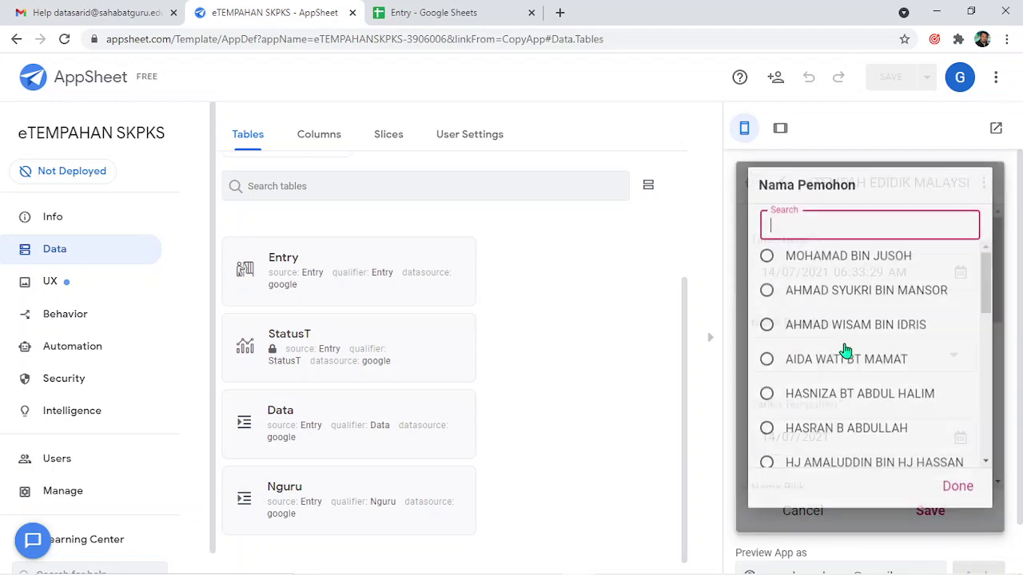
Review the Nama Pemohon list in the preview booking, choose the first teacher, and view the Nama Bilik options.
scroll(847, 319, down, 10)
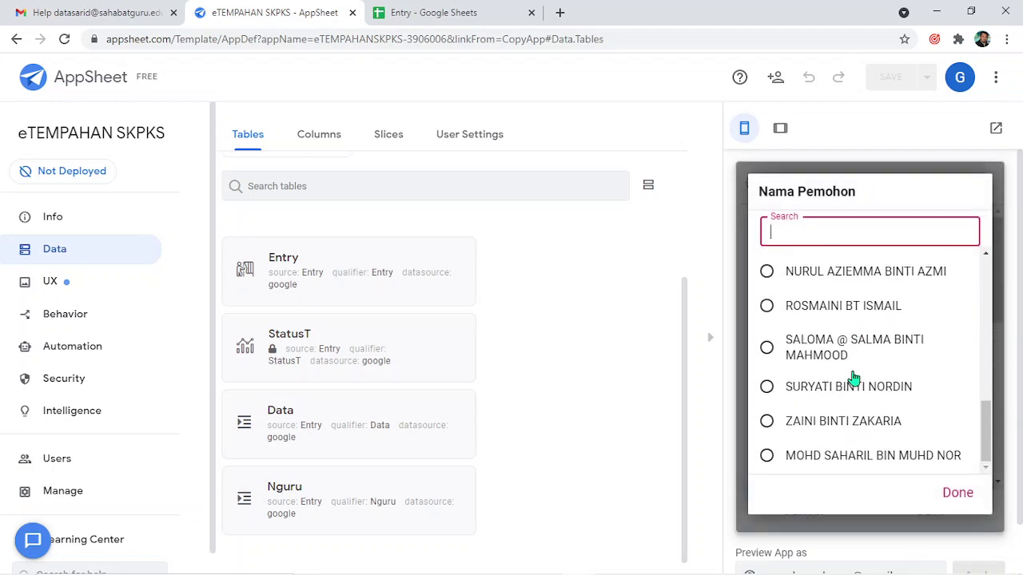
scroll(853, 392, up, 10)
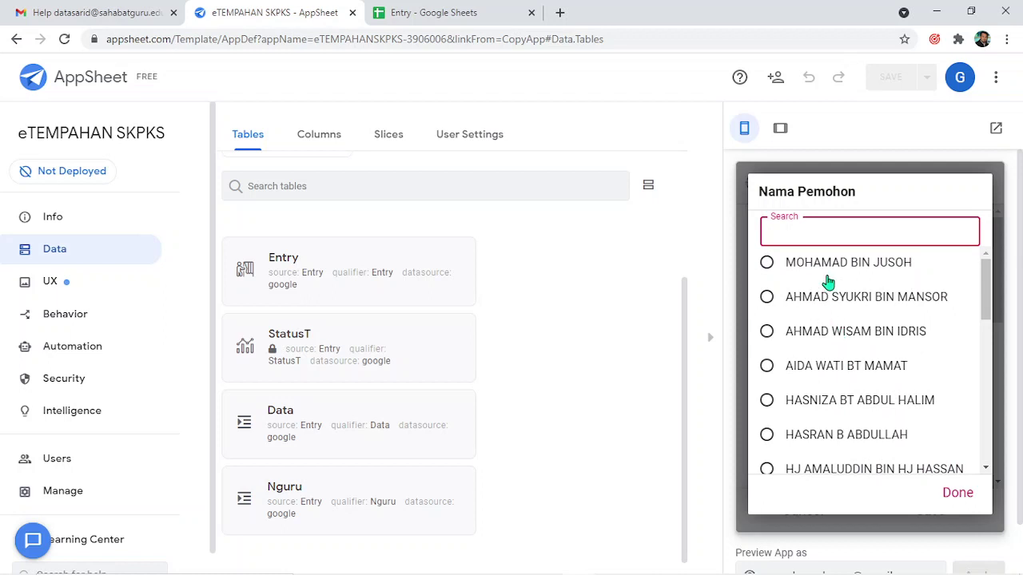
click(829, 279)
scroll(897, 397, down, 3)
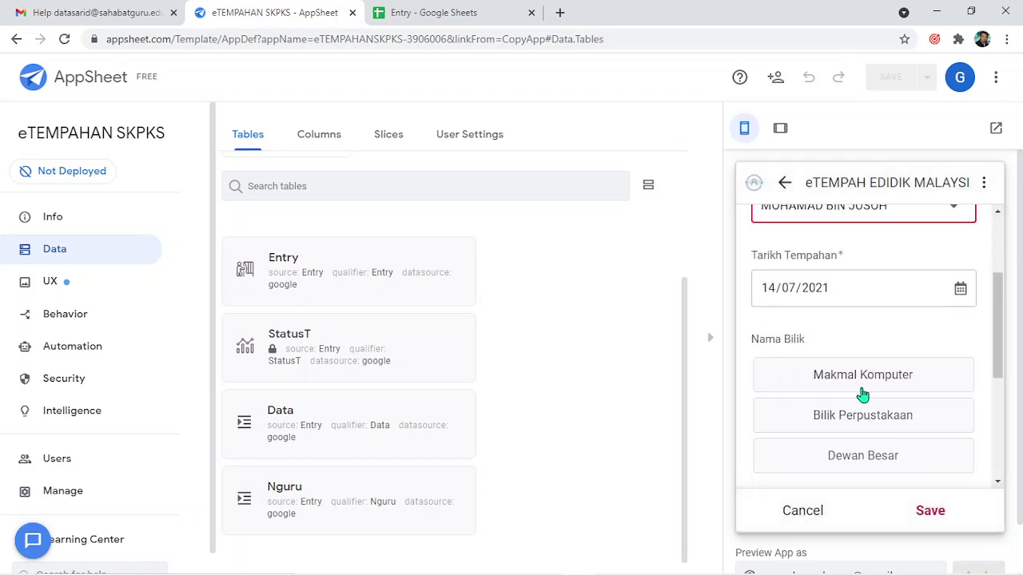
Look up the room names in column B of the Ref sheet in Google Sheets, then return to AppSheet.
click(429, 10)
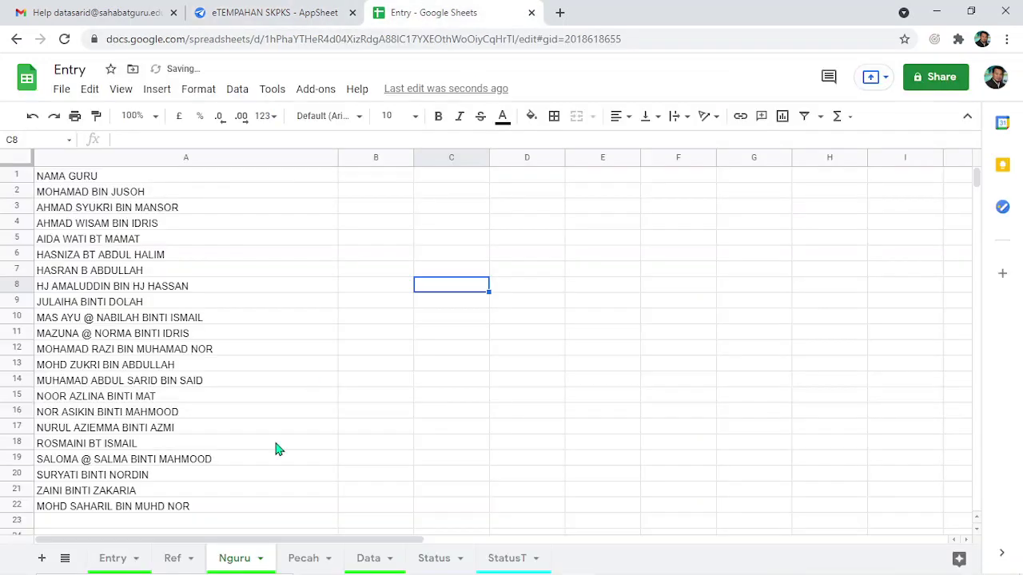
click(182, 558)
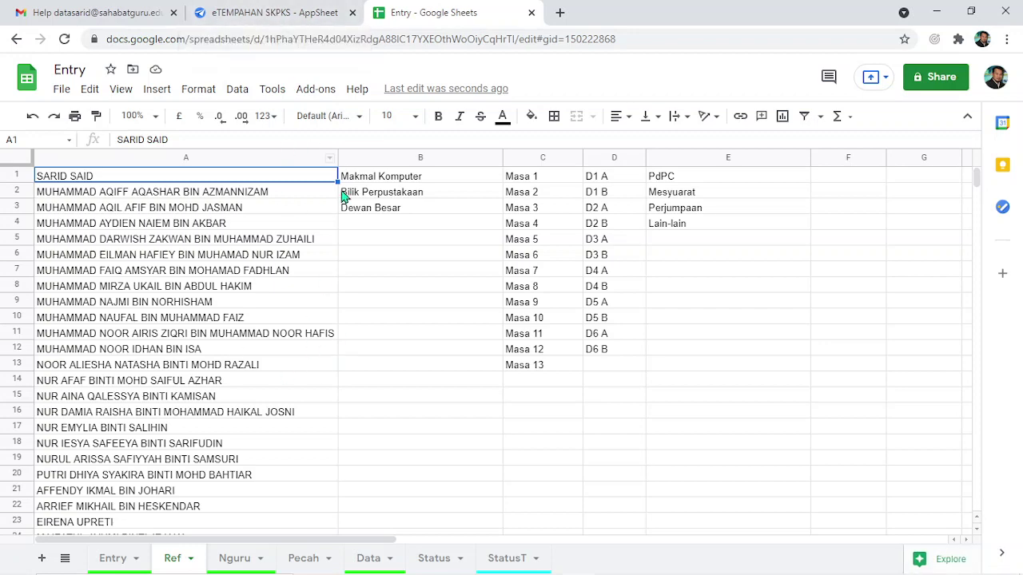
click(280, 13)
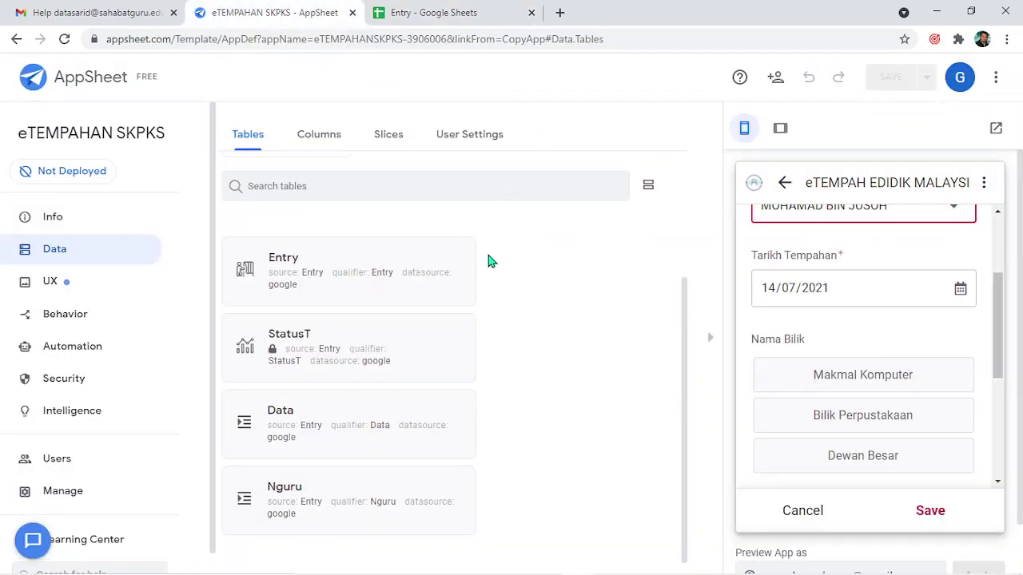
Open the Entry table's columns and bring up the enum values in the Nama Bilik column settings.
click(297, 411)
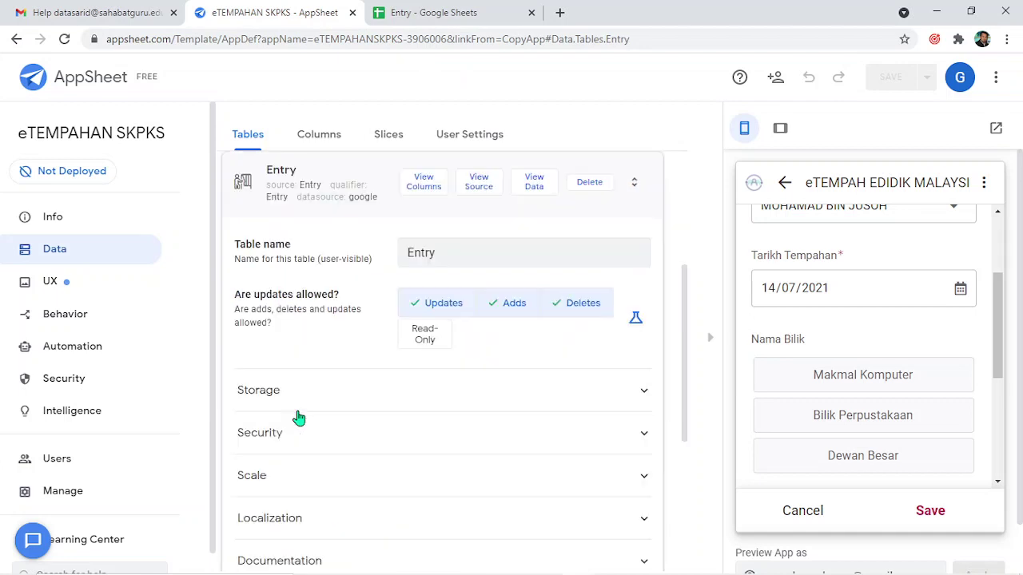
click(425, 186)
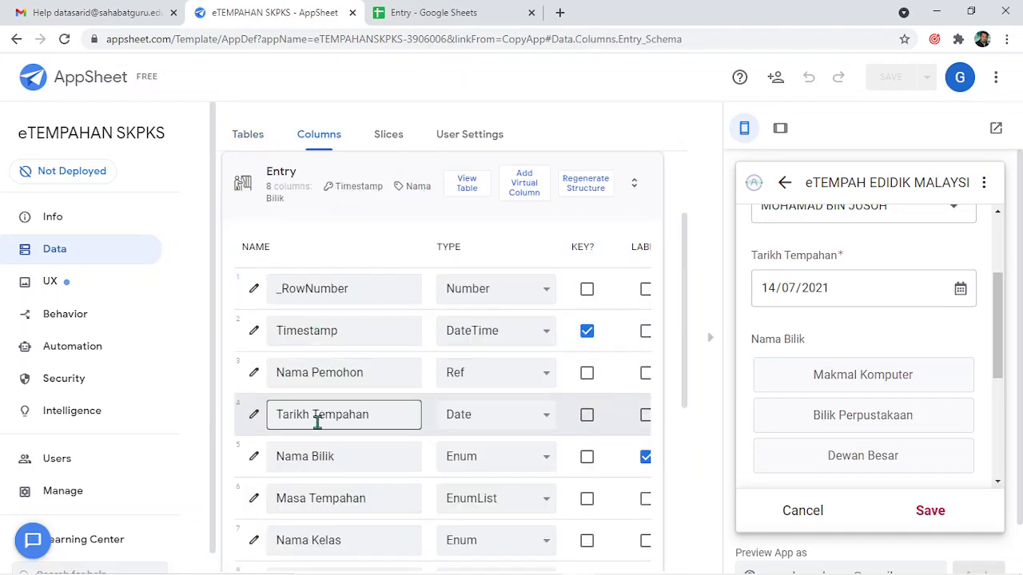
scroll(851, 404, down, 1)
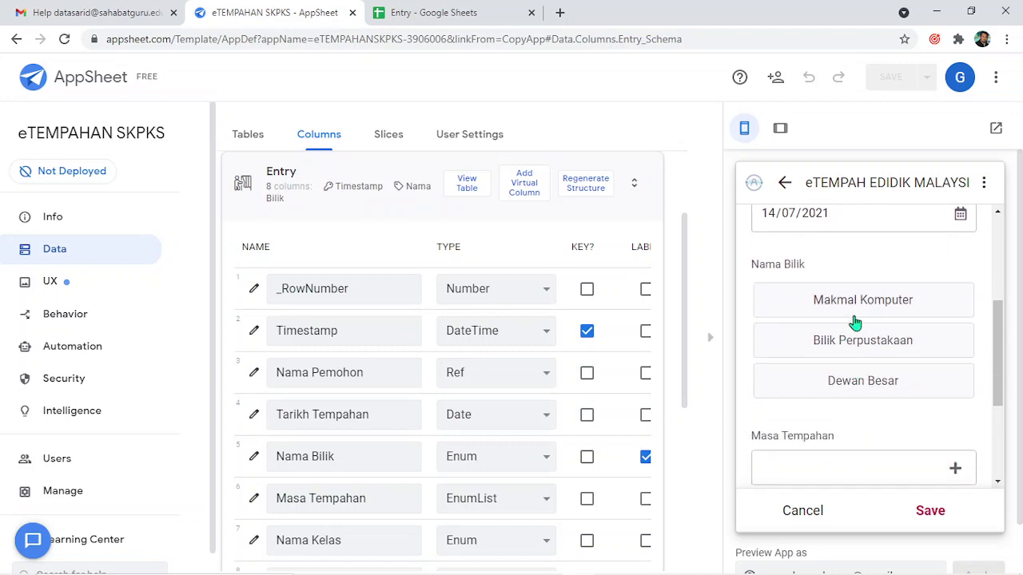
click(255, 458)
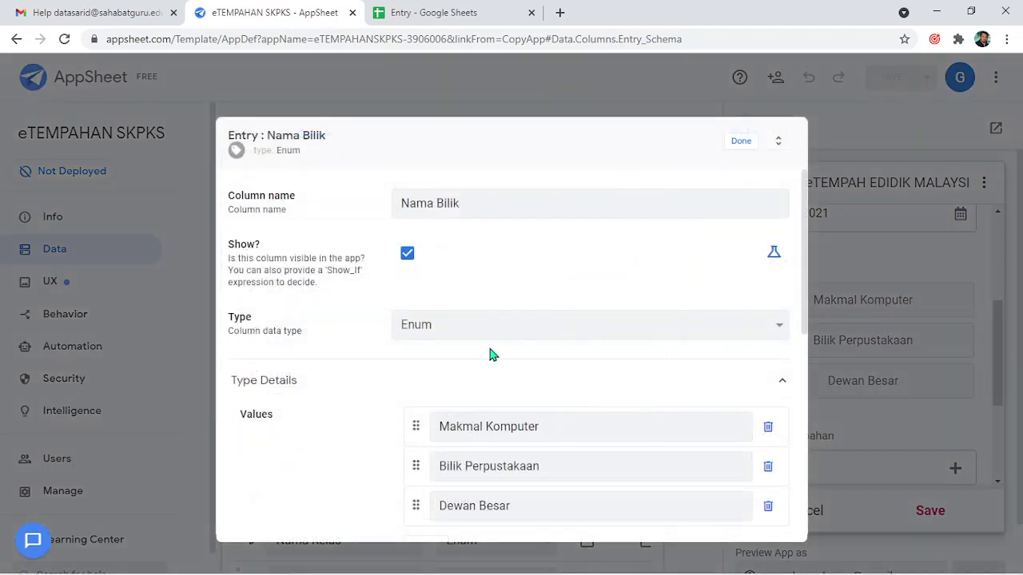
scroll(543, 383, down, 1)
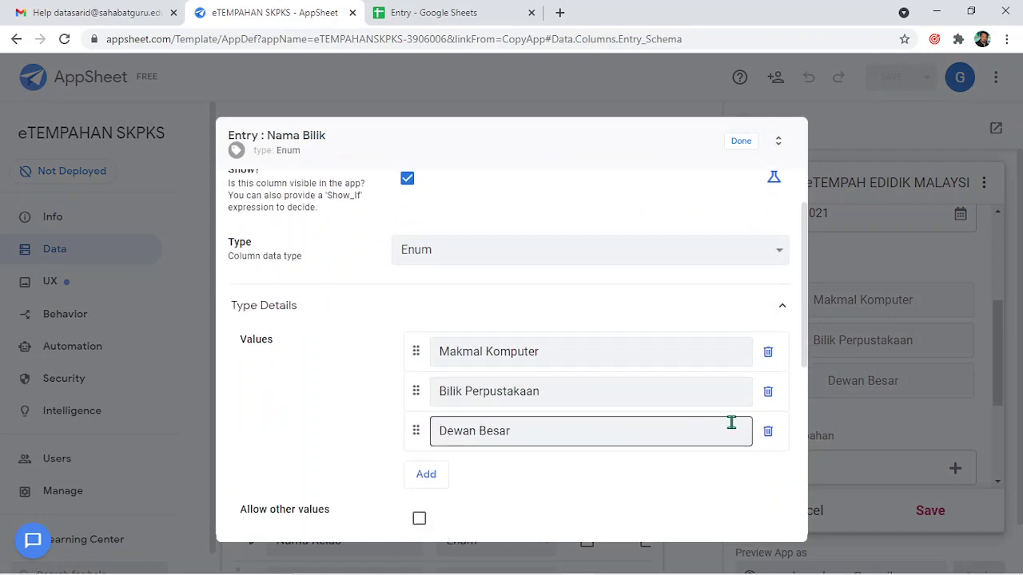
Check the room names on the Ref sheet again and replace the Nama Bilik value Dewan Besar with Bilik SAL.
click(450, 17)
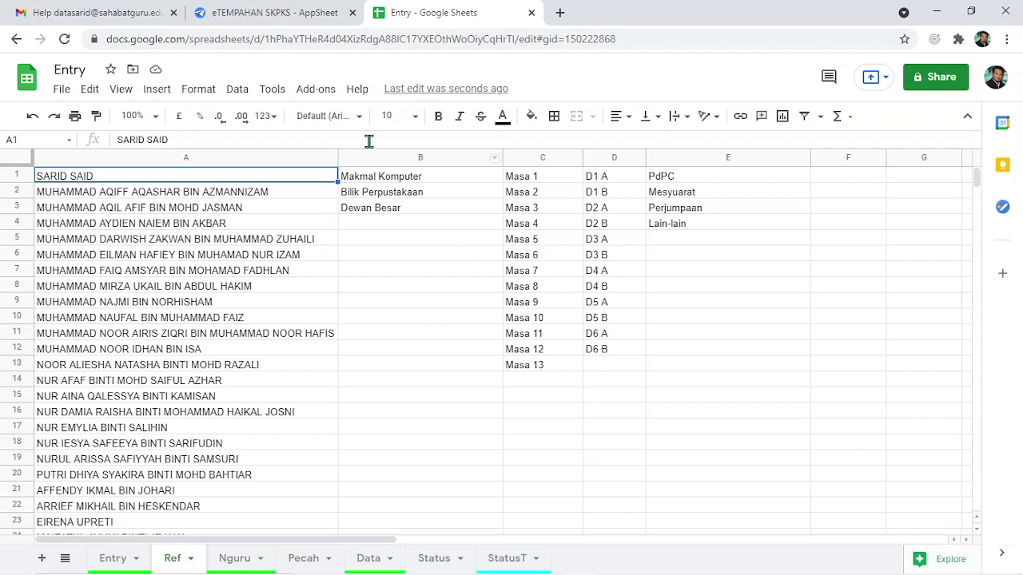
click(281, 12)
drag(563, 432, 390, 437)
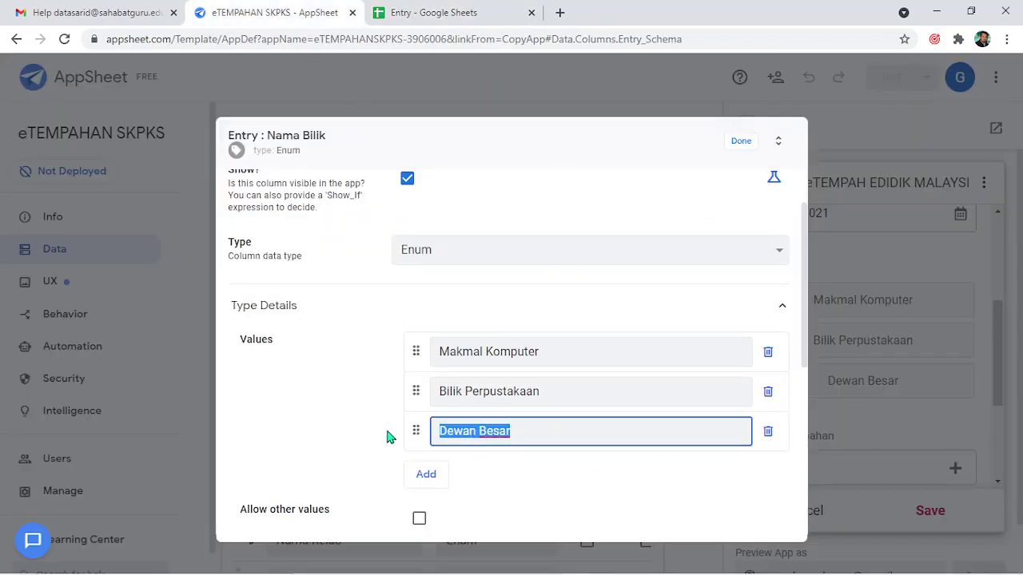
text(b)
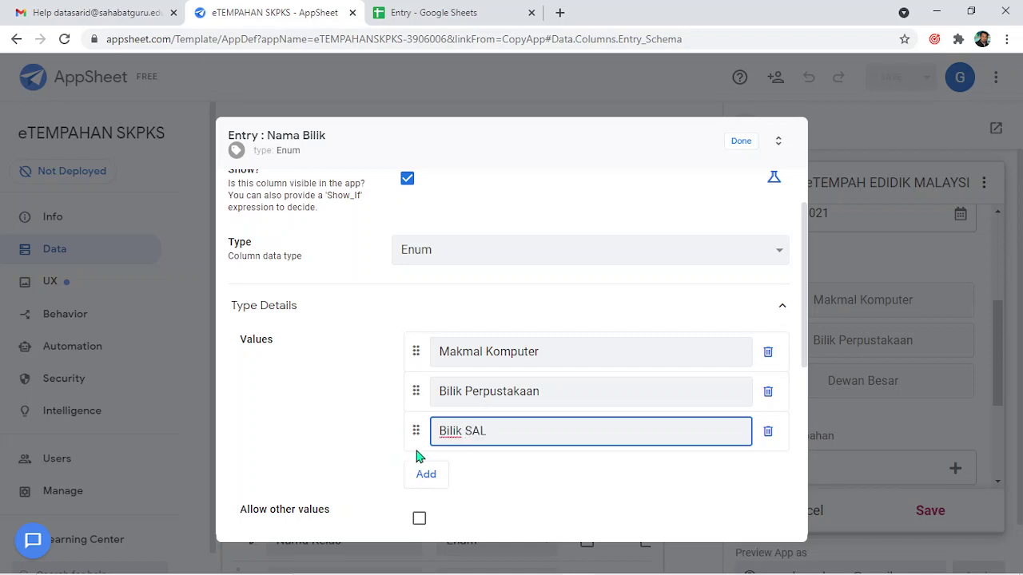
Add Bilik Tayang and Dewan Terbuka to the Nama Bilik values and close the column settings.
click(418, 477)
click(480, 470)
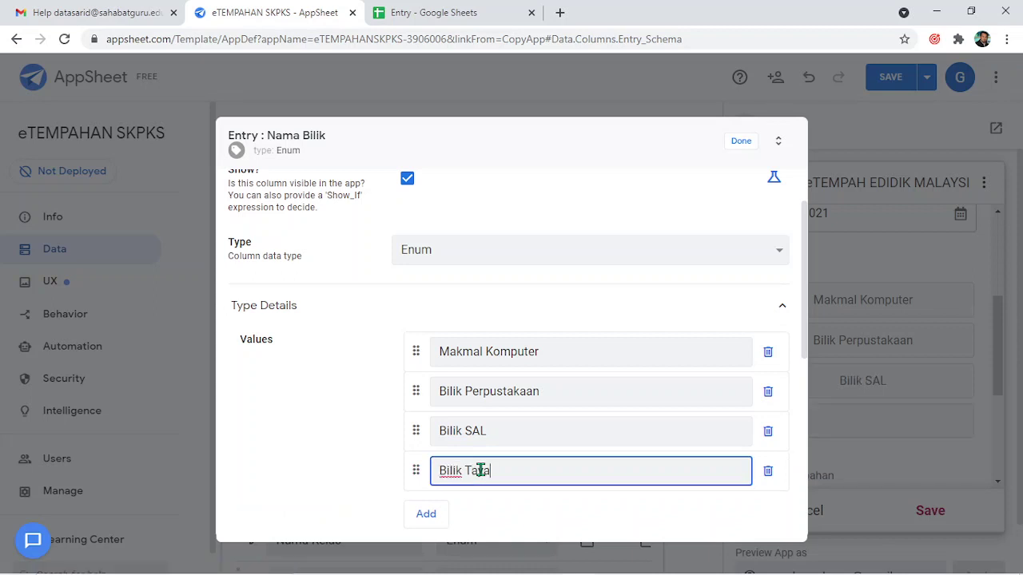
scroll(511, 459, down, 1)
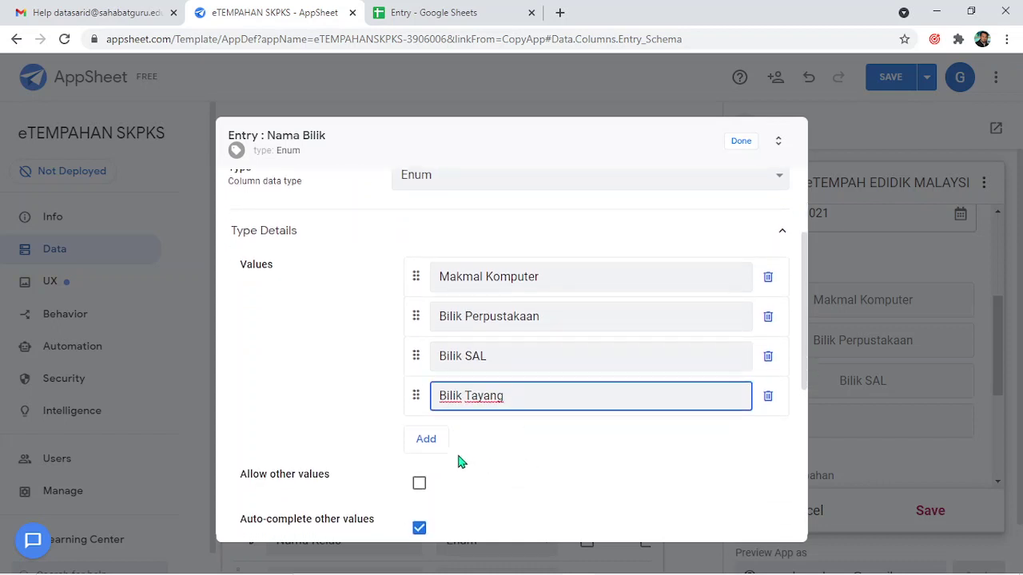
click(428, 440)
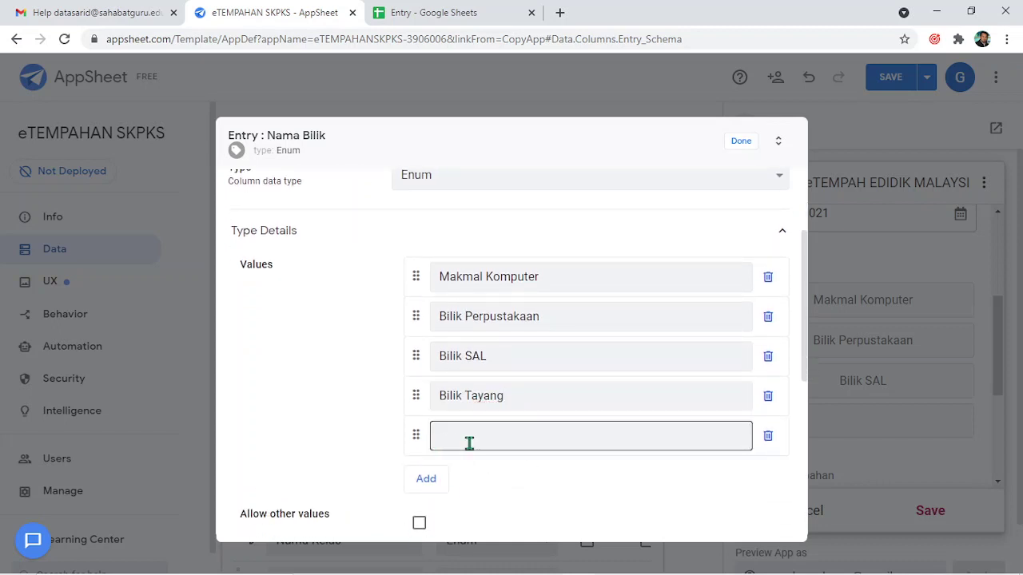
click(500, 440)
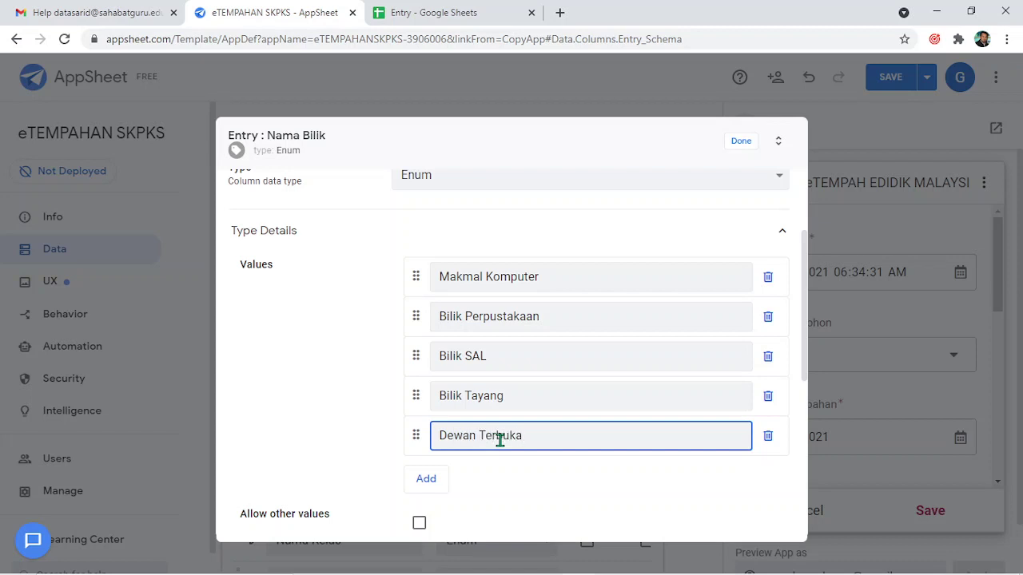
scroll(557, 420, down, 1)
scroll(615, 408, up, 2)
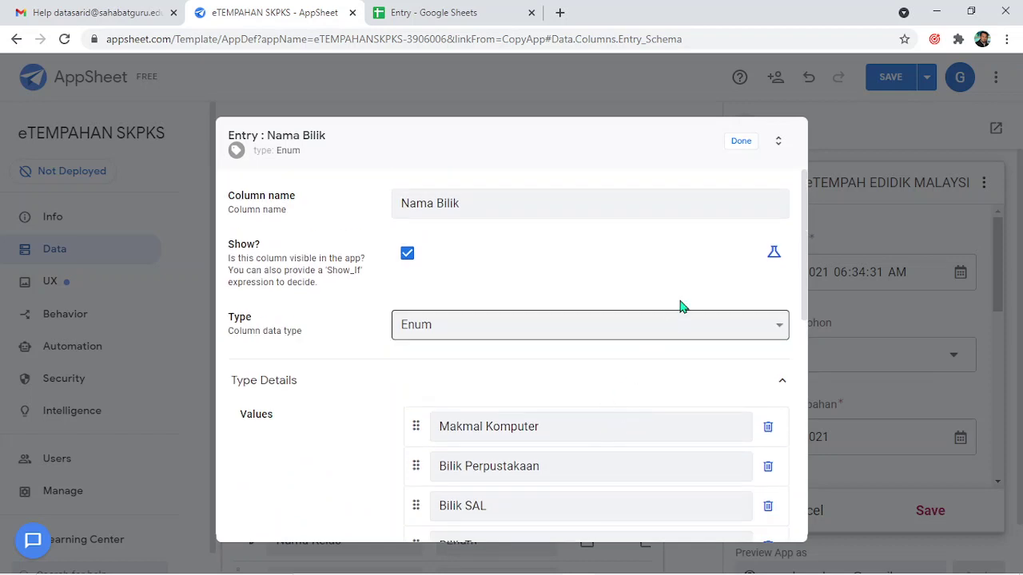
click(742, 147)
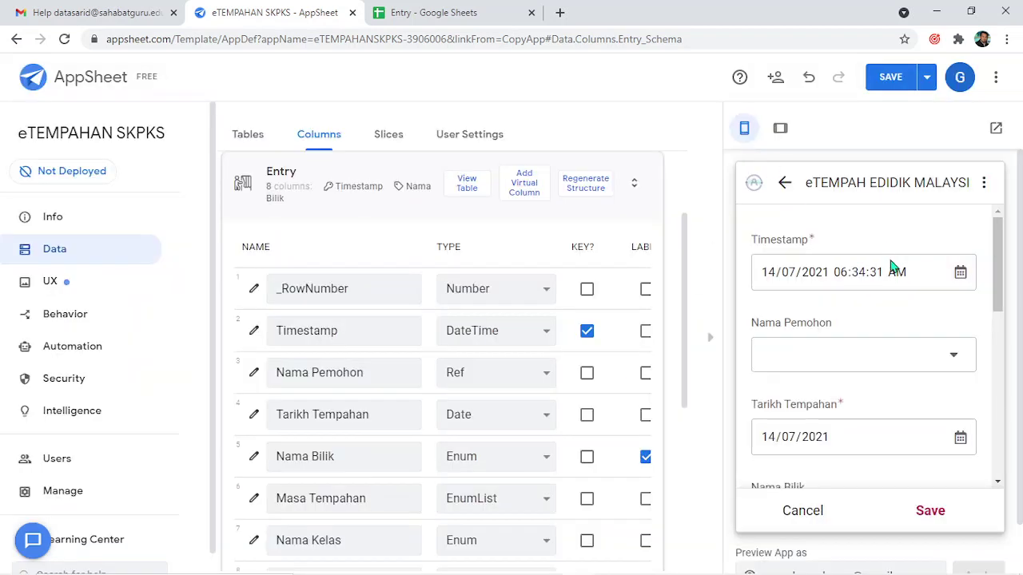
Check the Nama Bilik and Masa Tempahan fields in the preview booking form against the Entry column list.
scroll(890, 275, down, 4)
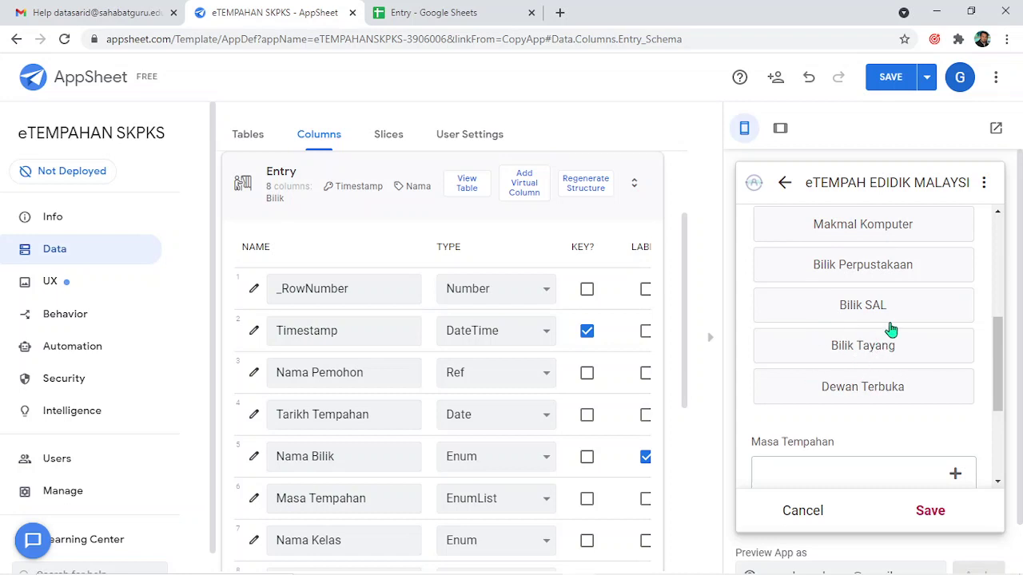
scroll(851, 320, up, 3)
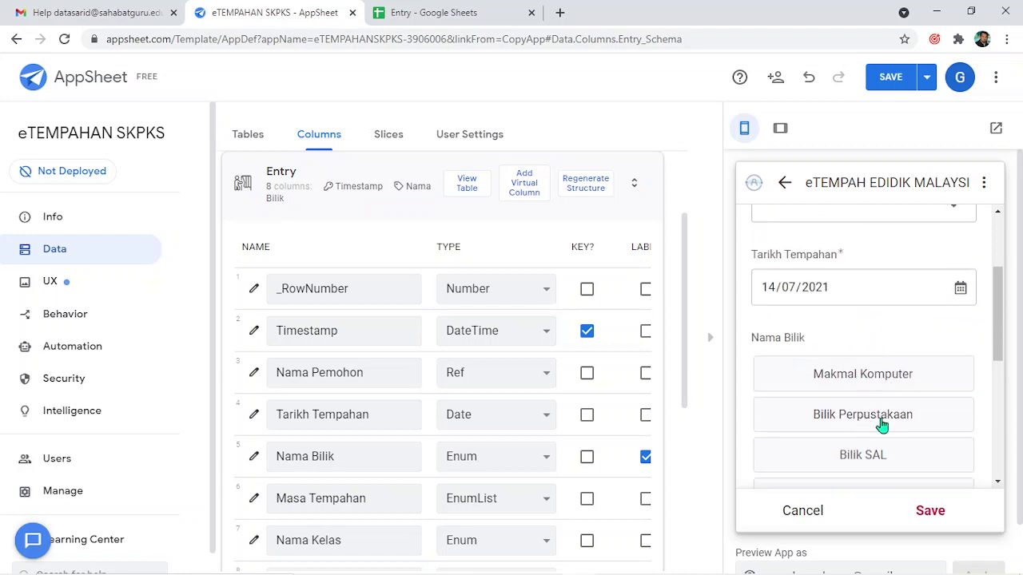
scroll(887, 422, down, 4)
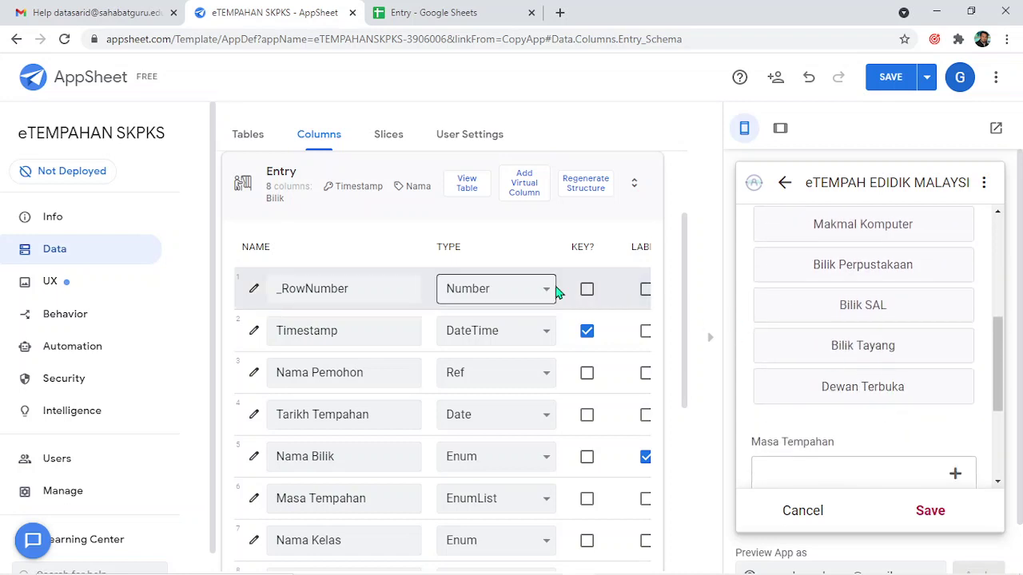
scroll(737, 338, down, 1)
scroll(349, 432, down, 1)
scroll(349, 432, down, 2)
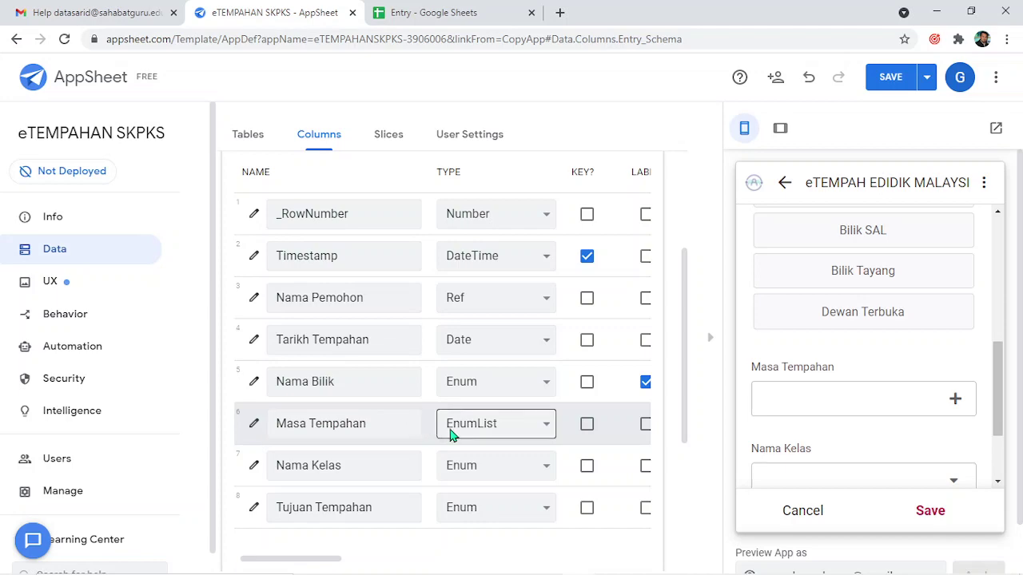
Switch to Google Sheets and inspect the Masa period entries in column C of the Ref sheet.
click(432, 12)
click(530, 180)
click(533, 224)
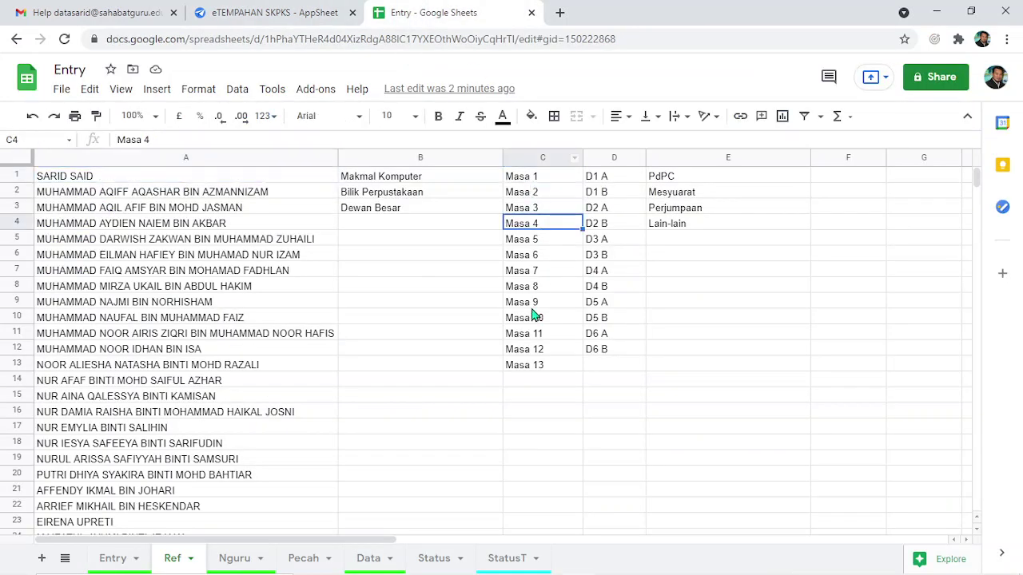
click(536, 303)
click(539, 179)
click(537, 223)
click(538, 301)
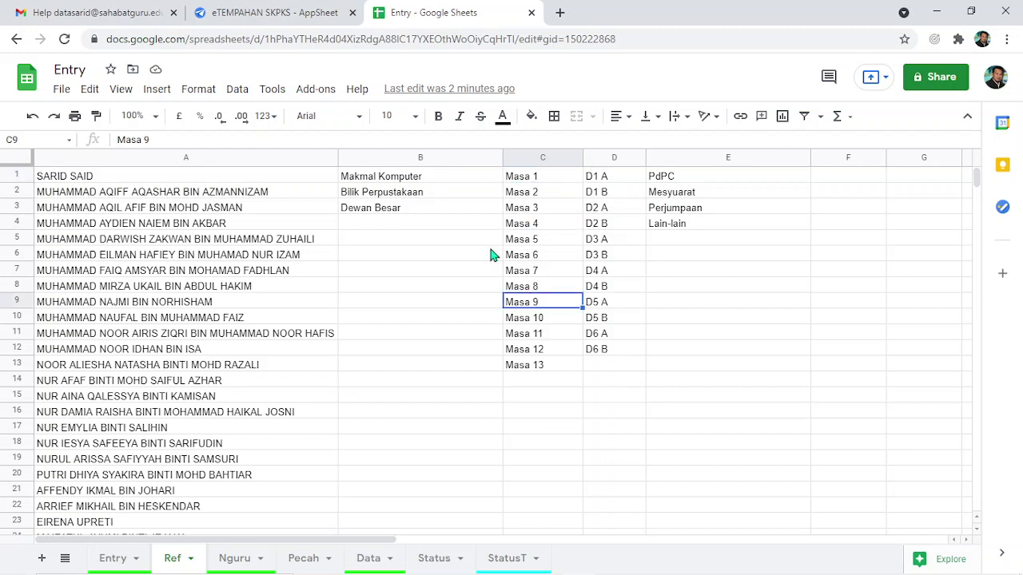
Back in AppSheet, review the Masa values in the Masa Tempahan column settings and close them without changes.
click(256, 12)
scroll(349, 367, down, 1)
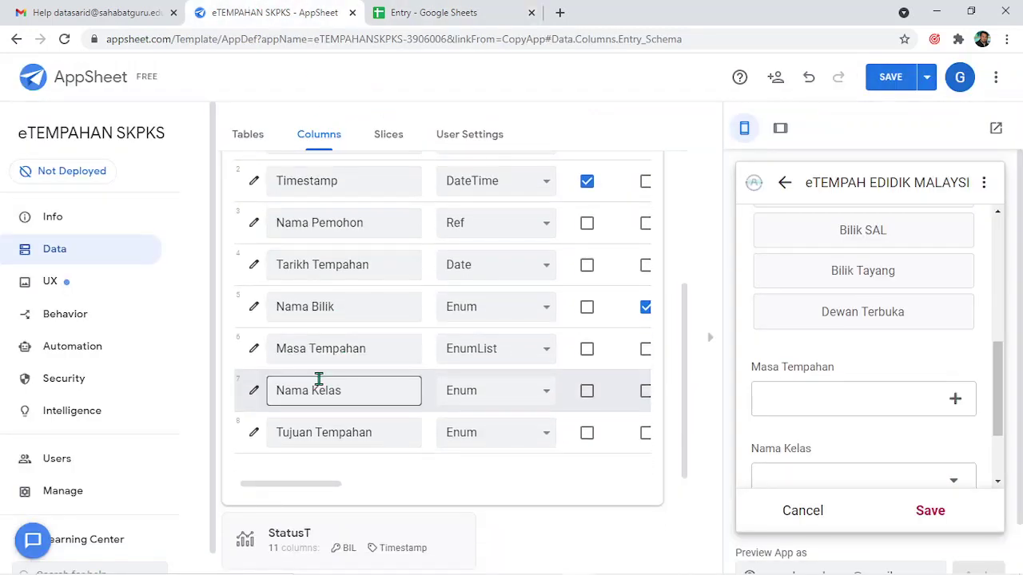
click(254, 351)
scroll(516, 429, down, 2)
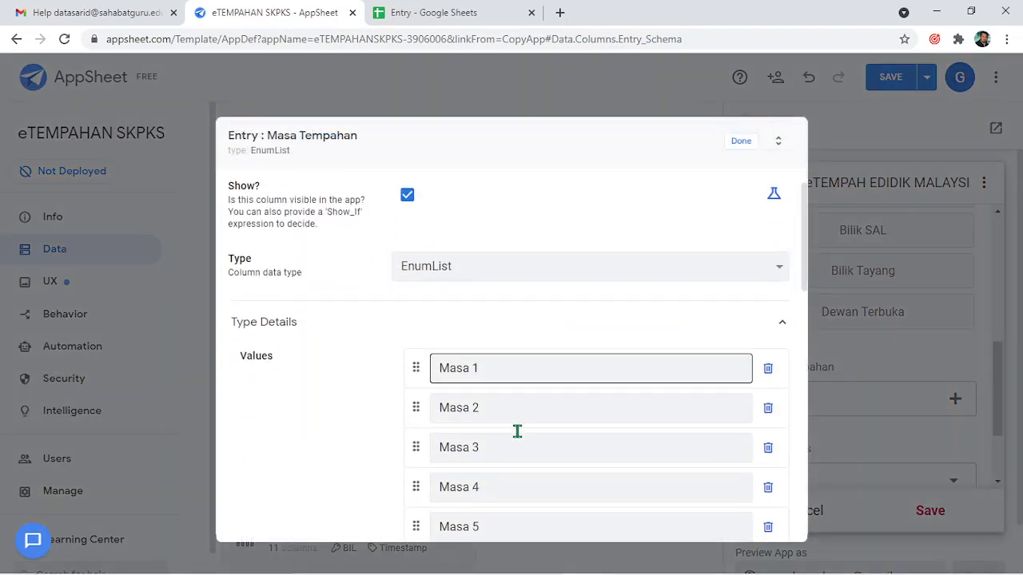
drag(482, 277, 437, 277)
drag(498, 312, 449, 317)
drag(524, 351, 493, 360)
drag(507, 397, 504, 365)
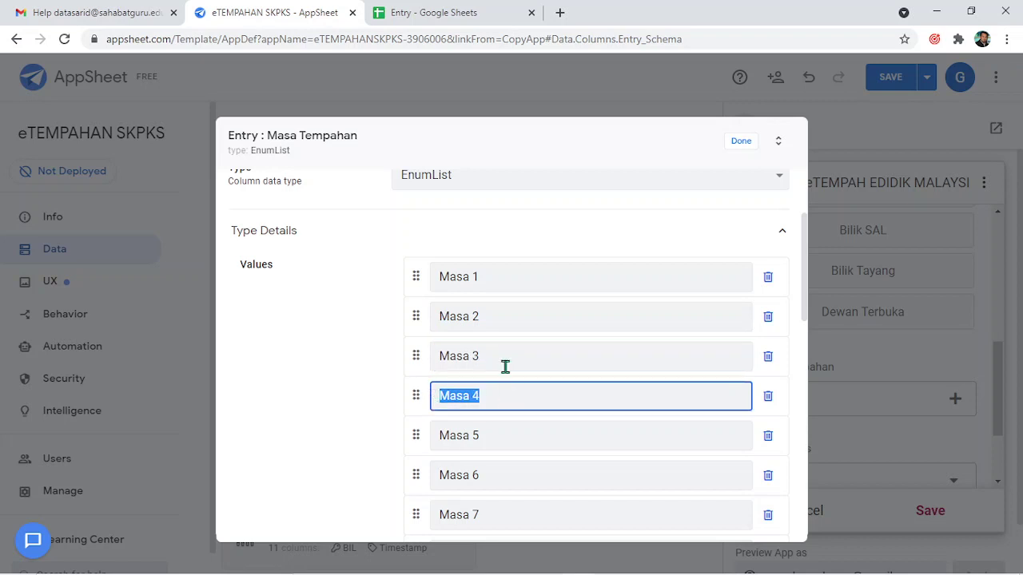
click(734, 144)
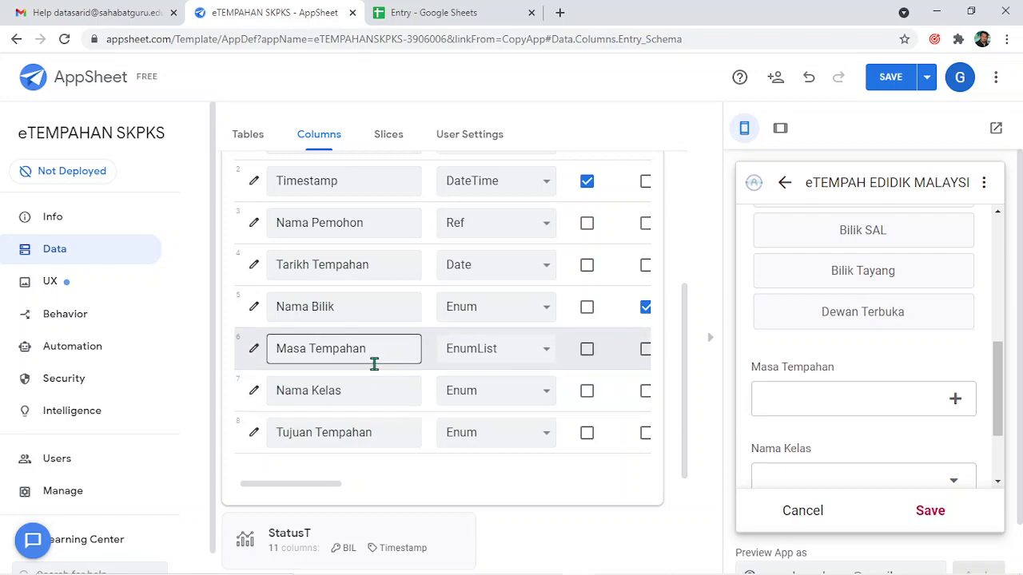
In the Tujuan Tempahan column values, replace Lain-lain with PIBG/PIBKS, add Lain-lain as a fifth value and close the settings.
scroll(377, 365, down, 1)
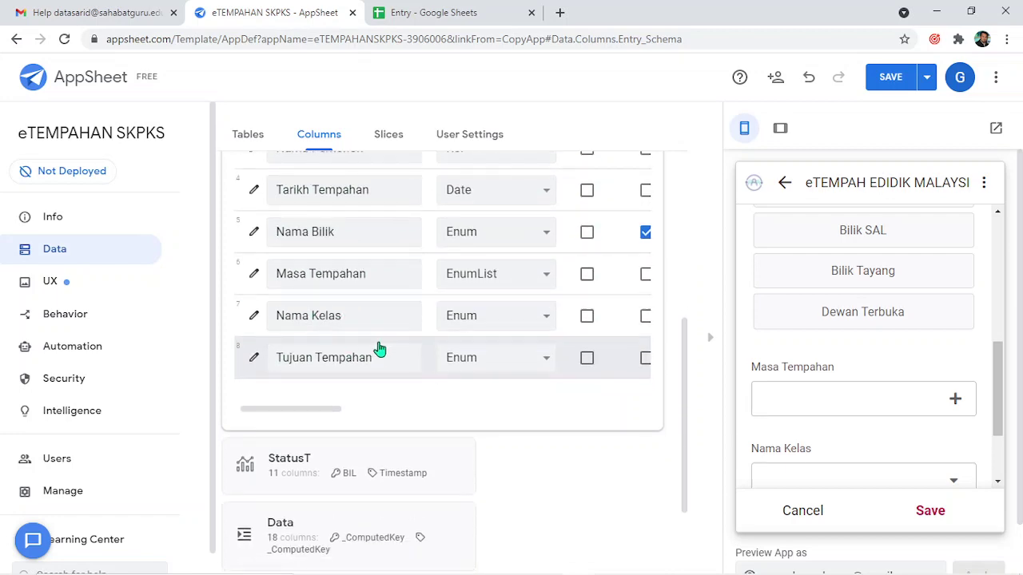
click(256, 369)
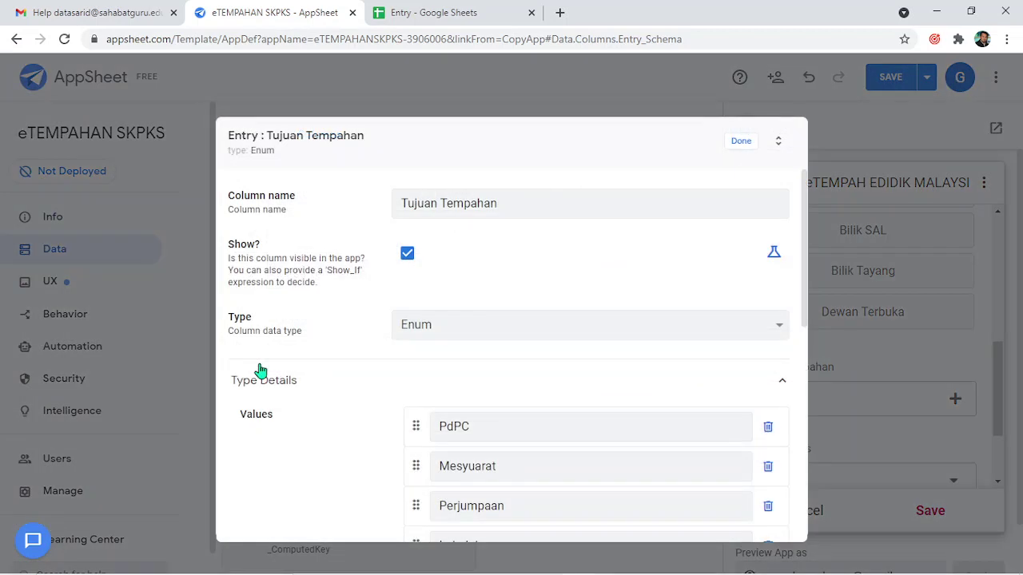
scroll(523, 418, down, 2)
click(424, 444)
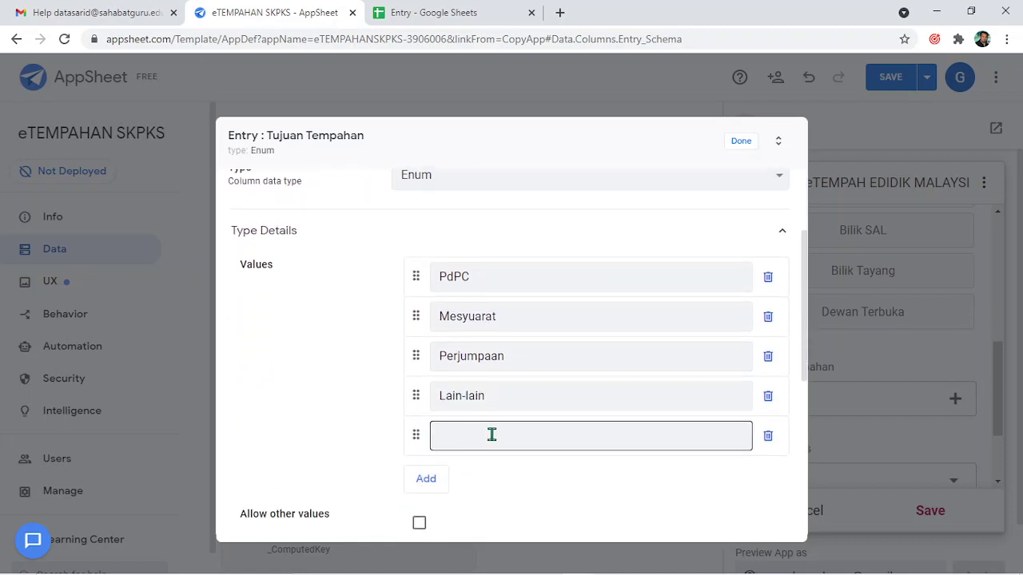
click(525, 397)
triple_click(474, 398)
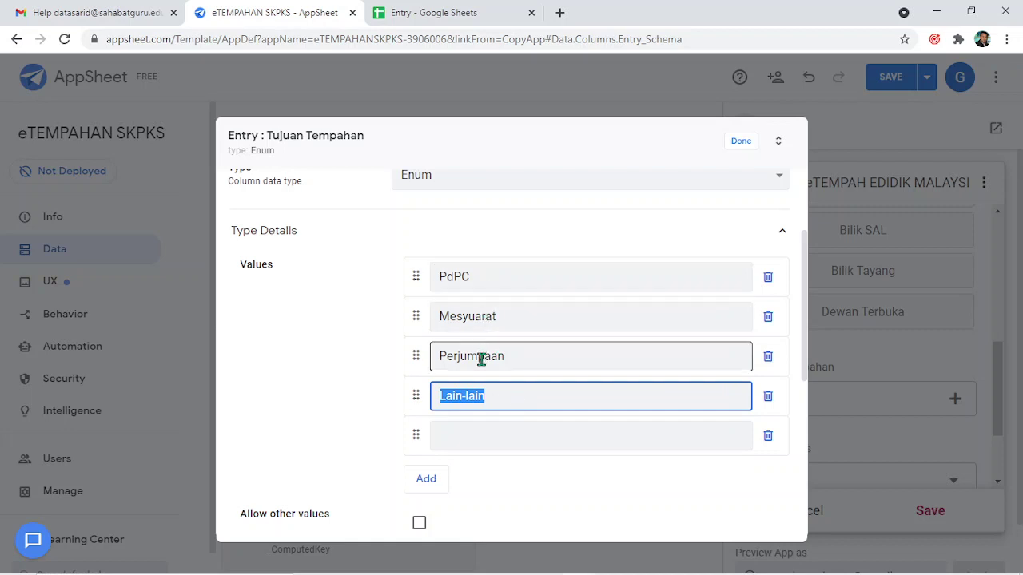
text(Pl)
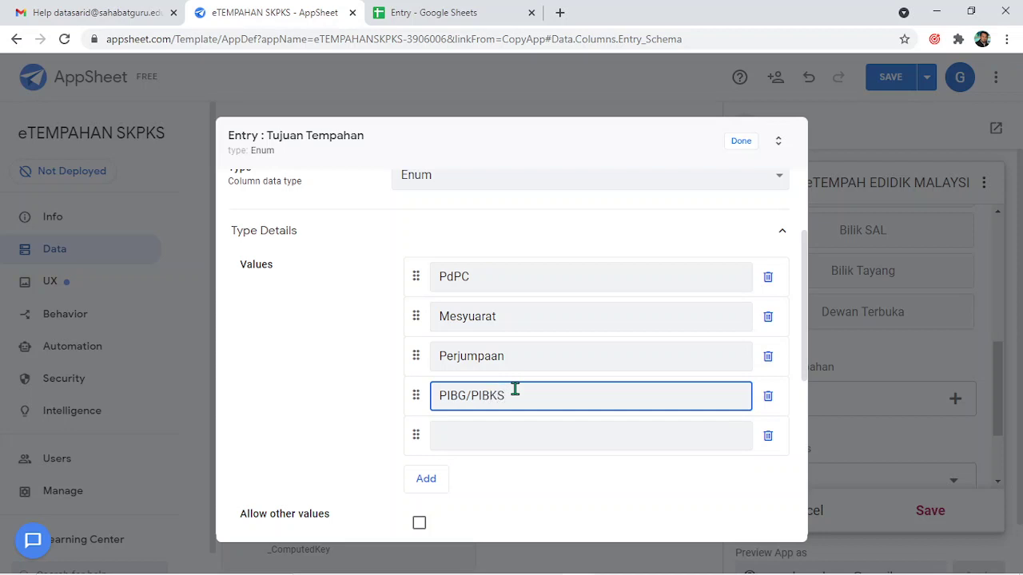
click(486, 440)
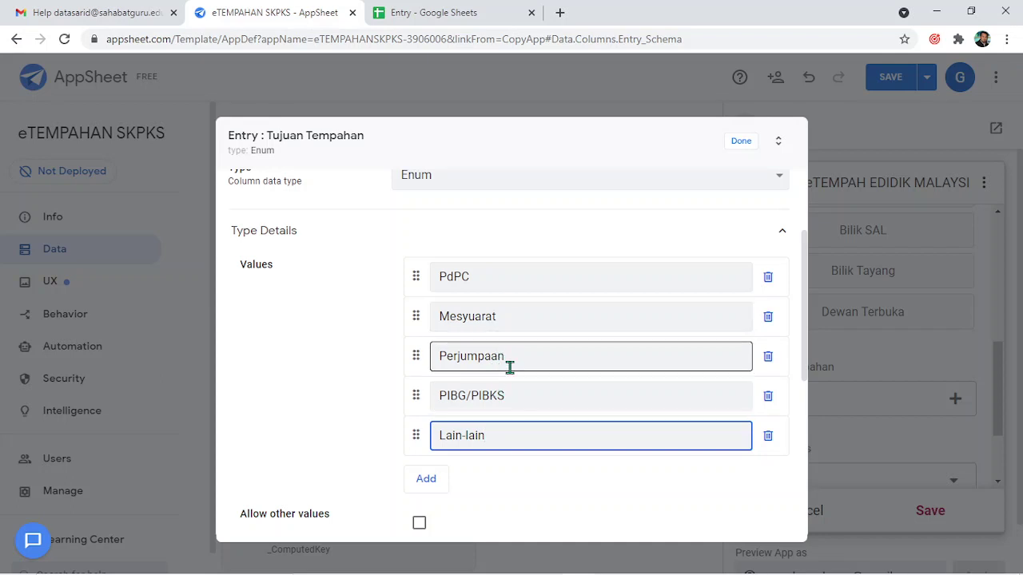
click(741, 140)
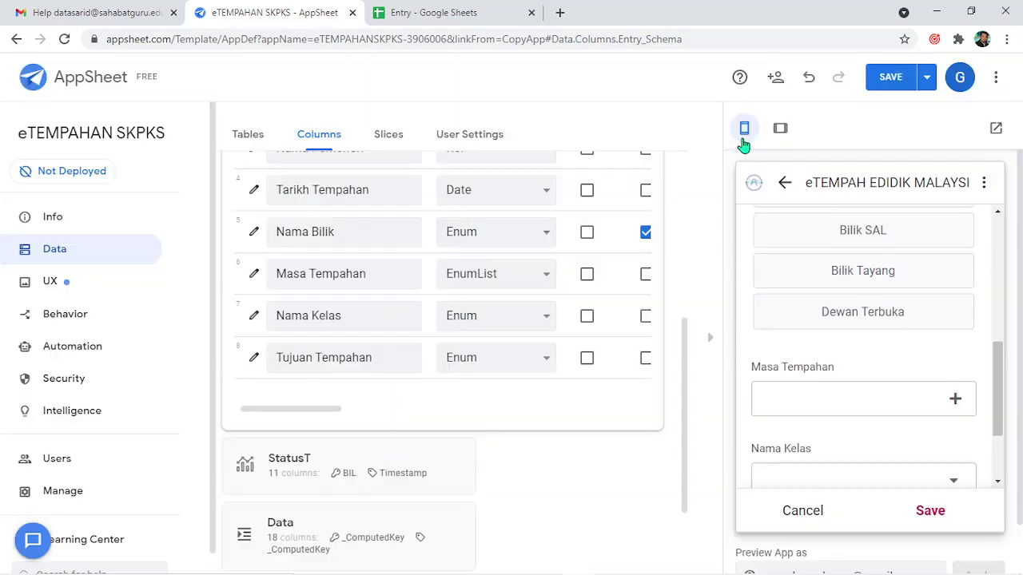
Check the booking purposes offered by the Tujuan Tempahan field in the preview booking form.
scroll(893, 306, down, 2)
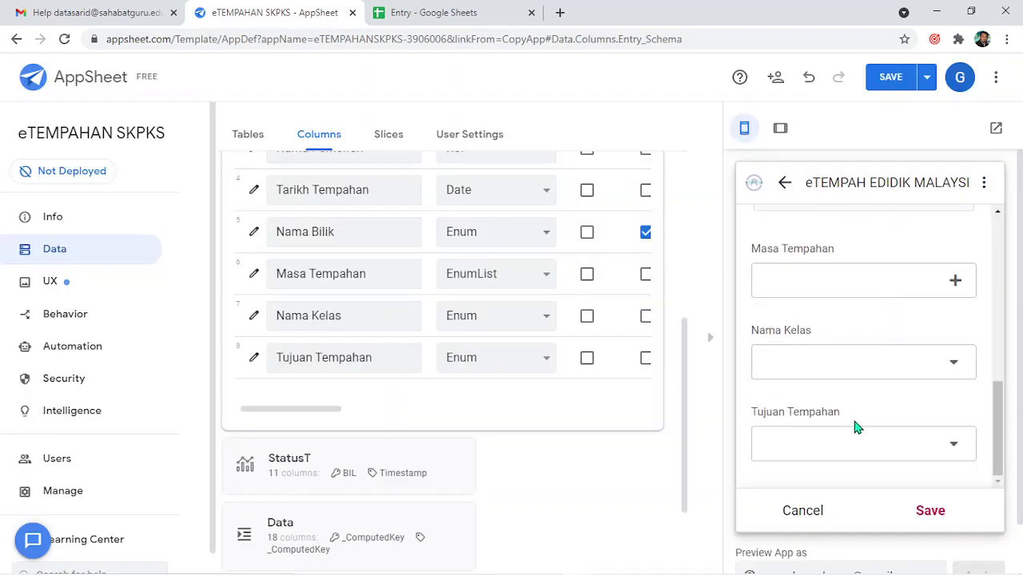
click(853, 435)
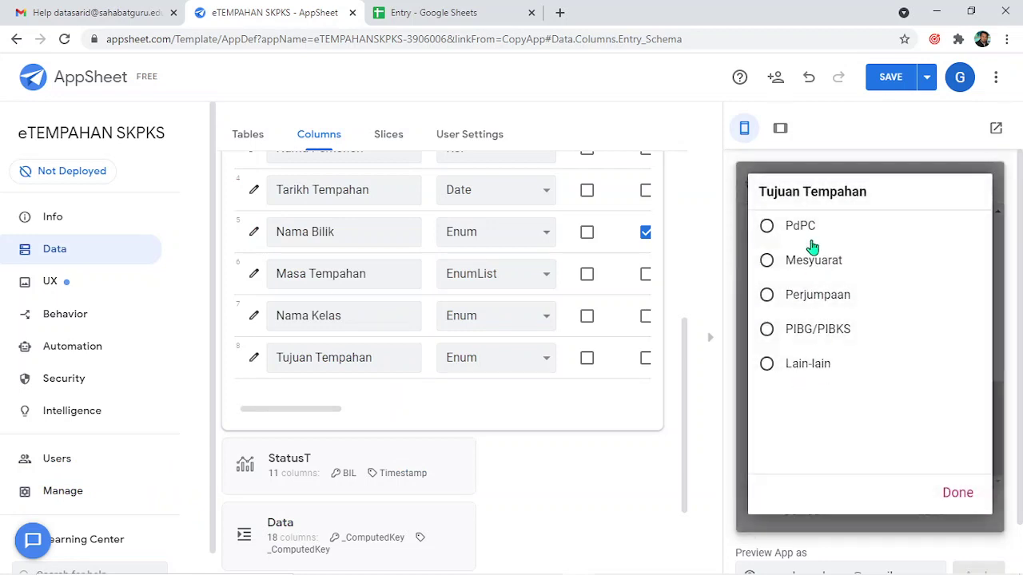
click(955, 496)
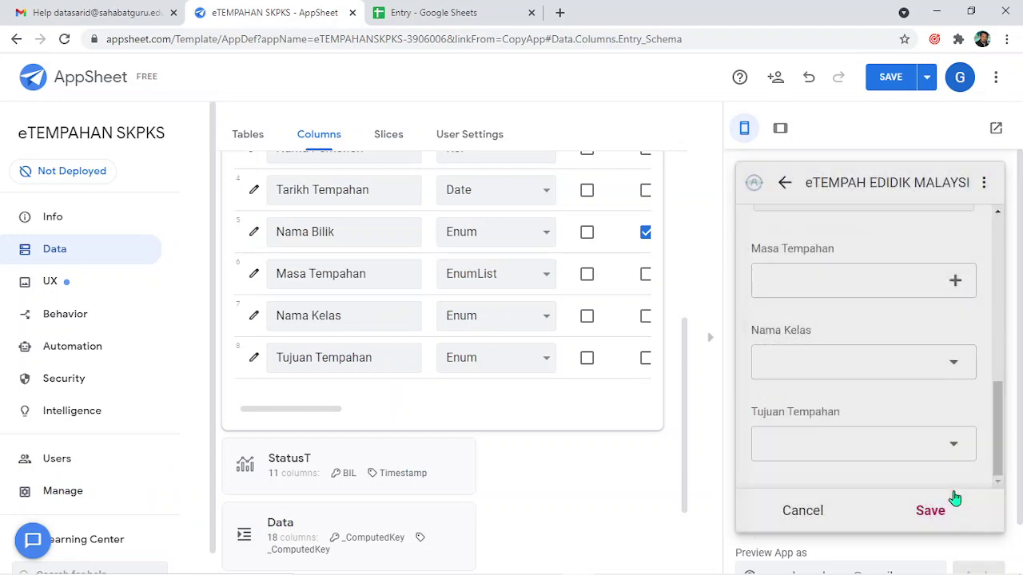
click(951, 504)
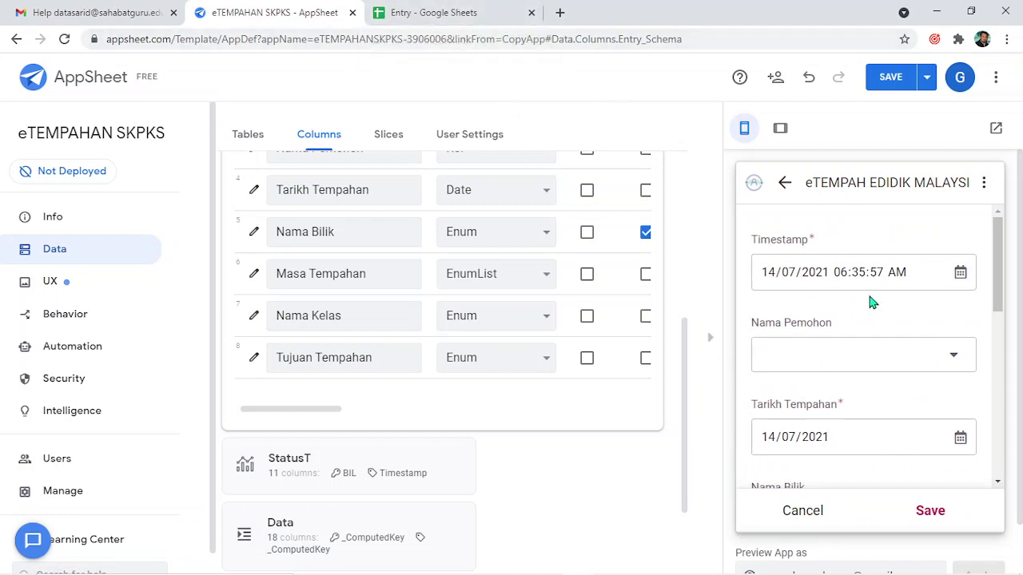
Pick a teacher as Nama Pemohon in the preview booking form and check the Nama Bilik choices.
click(907, 347)
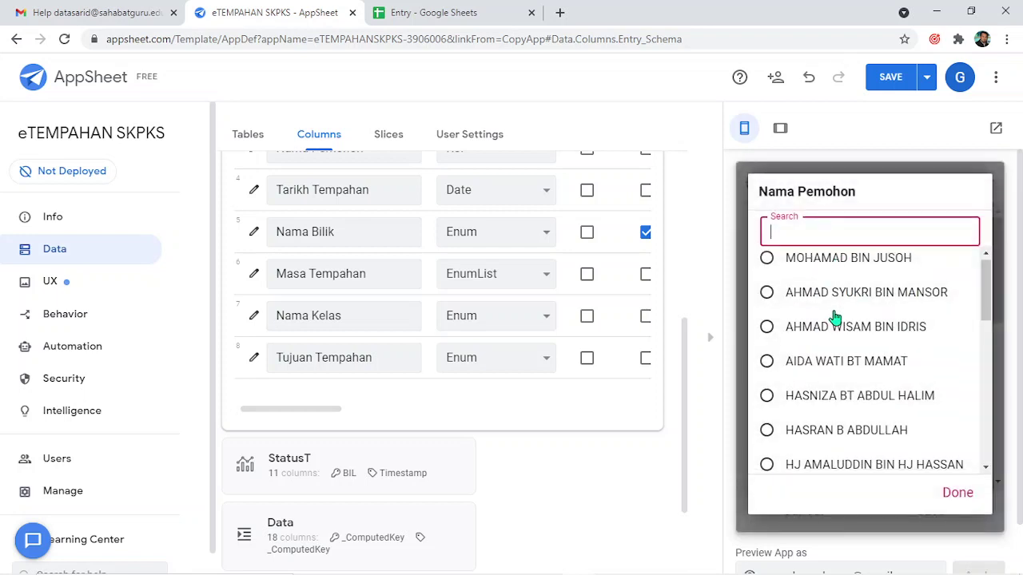
scroll(840, 336, down, 5)
scroll(849, 367, down, 2)
scroll(853, 351, up, 4)
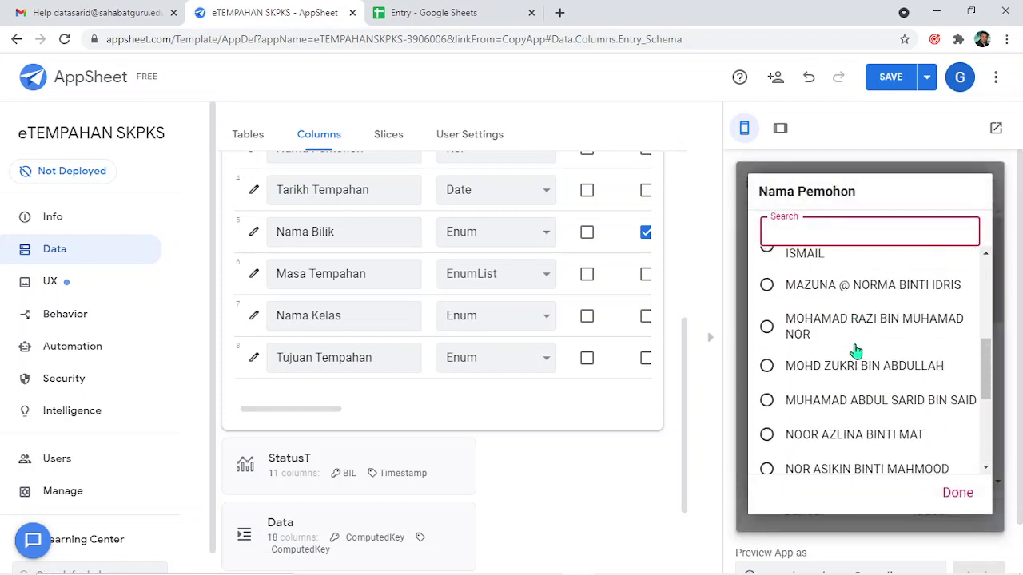
click(813, 402)
scroll(888, 399, down, 1)
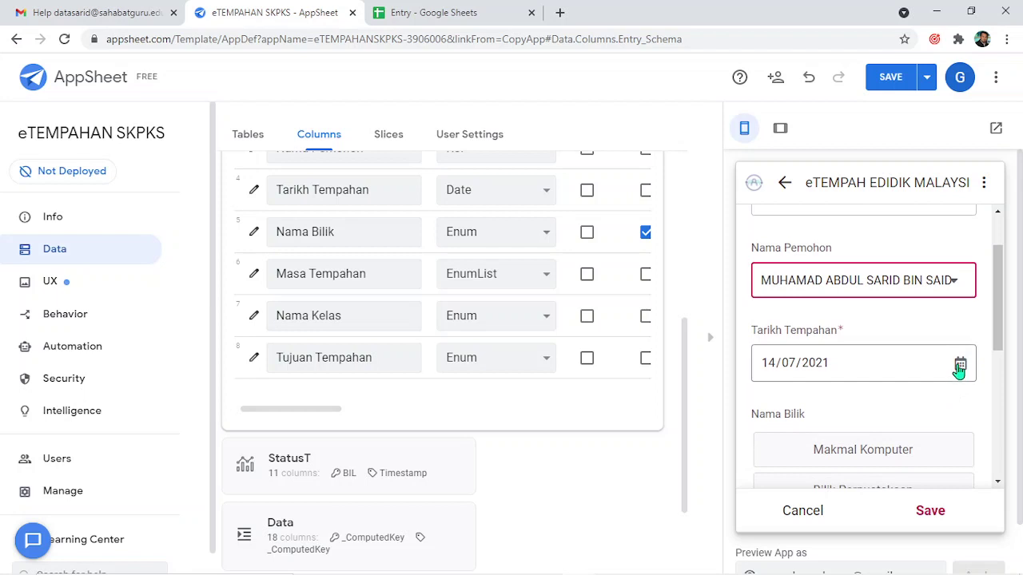
scroll(935, 364, down, 4)
scroll(902, 304, up, 2)
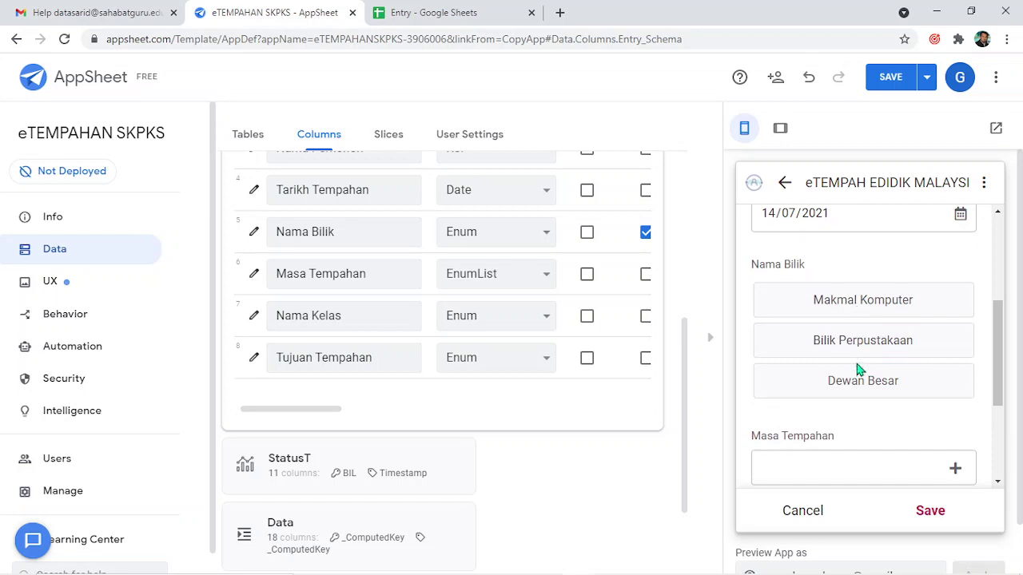
Save the app changes and look through the refreshed preview booking form.
click(897, 77)
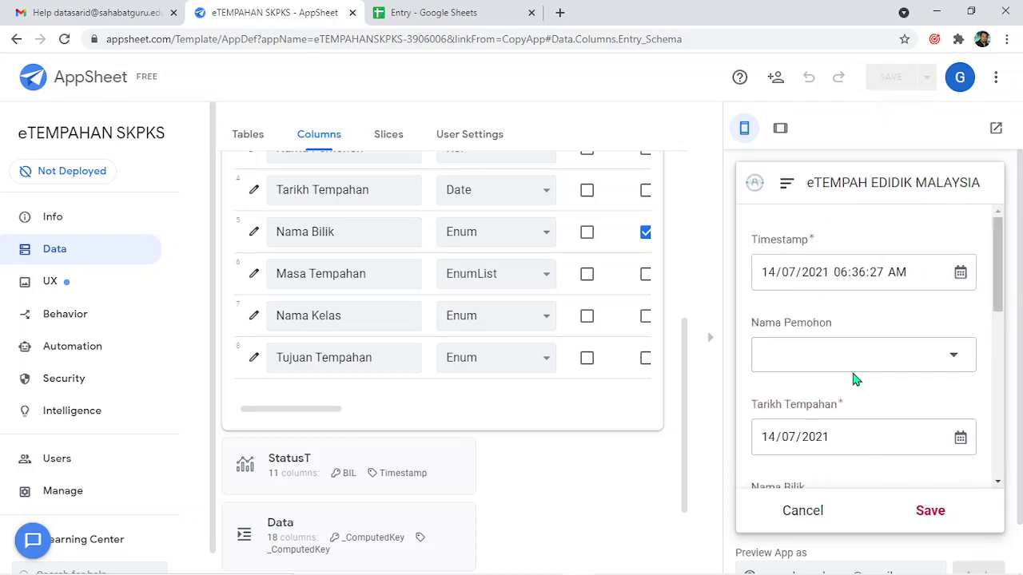
scroll(854, 376, down, 2)
scroll(879, 372, down, 2)
scroll(883, 336, up, 4)
Search the Nama Pemohon list for a teacher's name and select that teacher as the applicant.
click(905, 353)
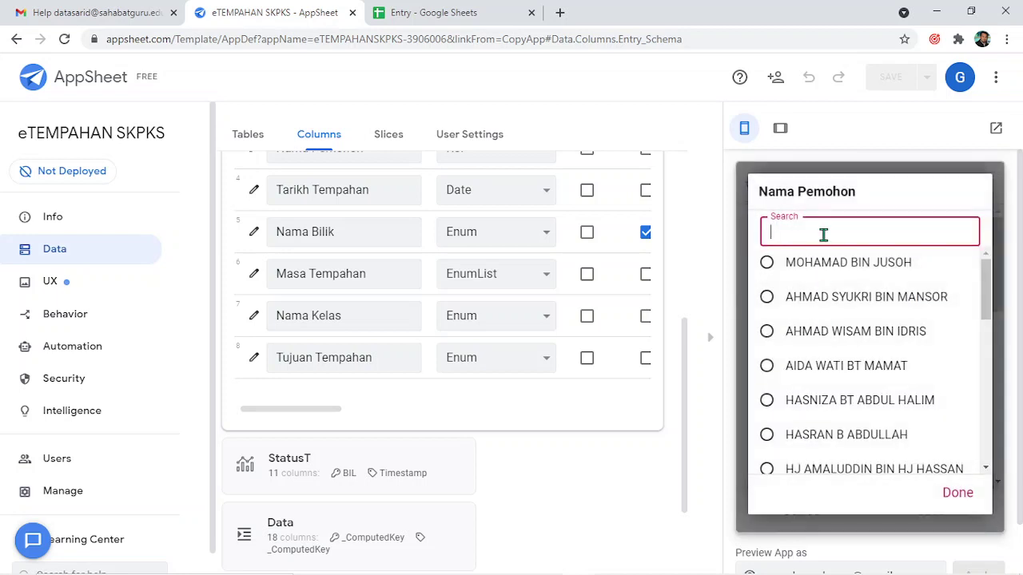
text(sa)
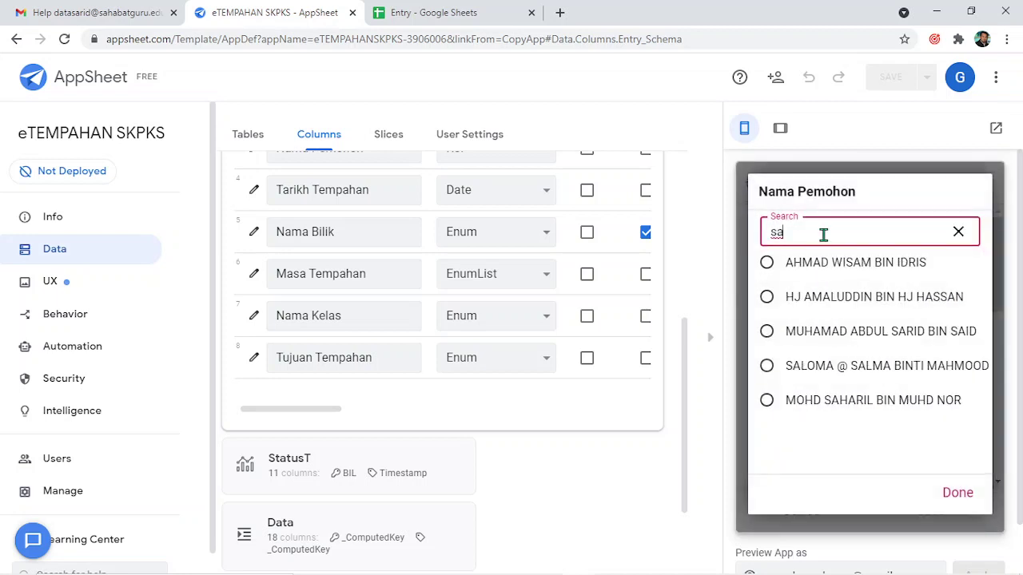
text(r)
click(810, 264)
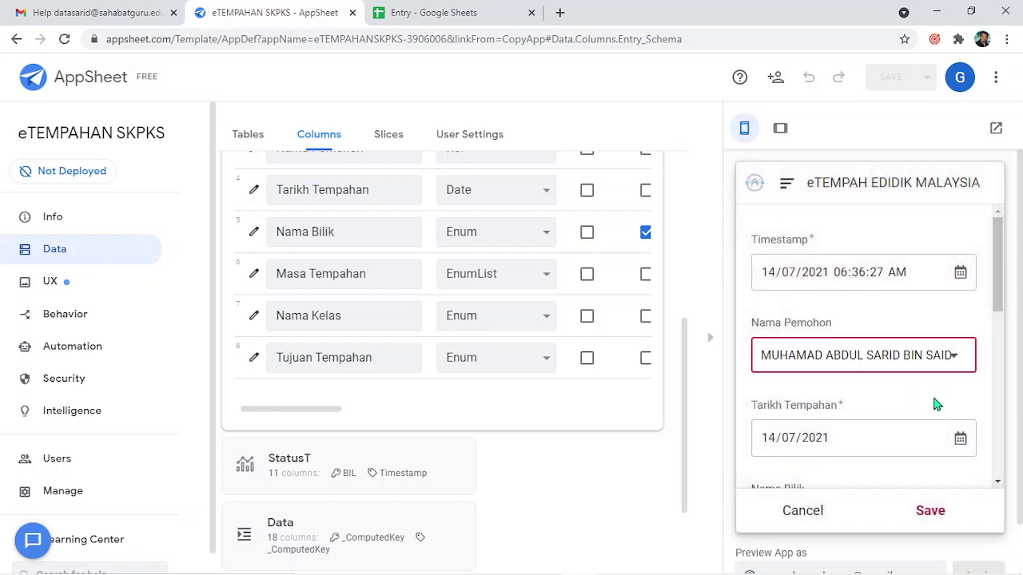
Select Bilik Tayang as the Nama Bilik in the preview booking form.
scroll(936, 404, down, 2)
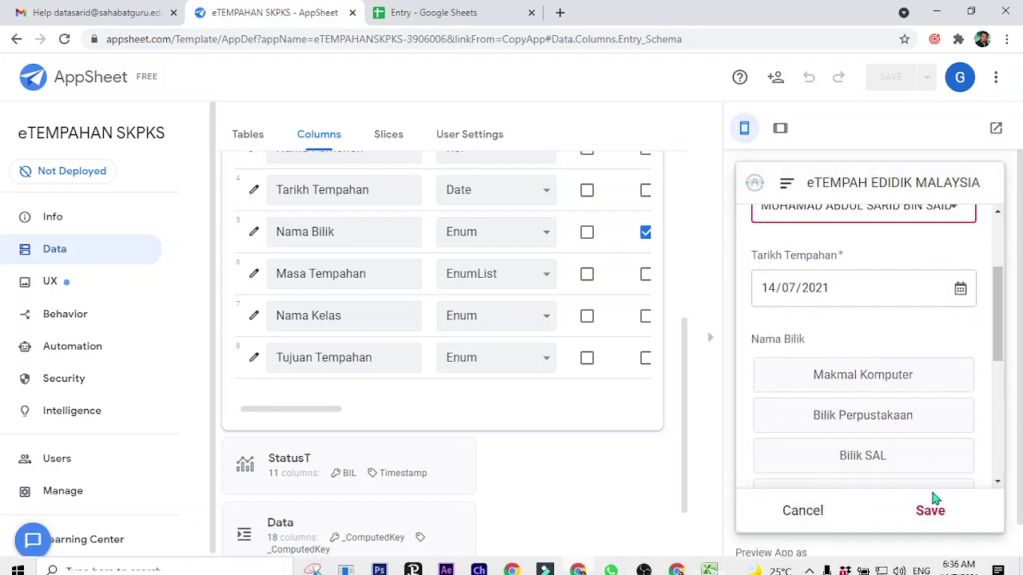
scroll(919, 424, down, 3)
scroll(907, 344, up, 2)
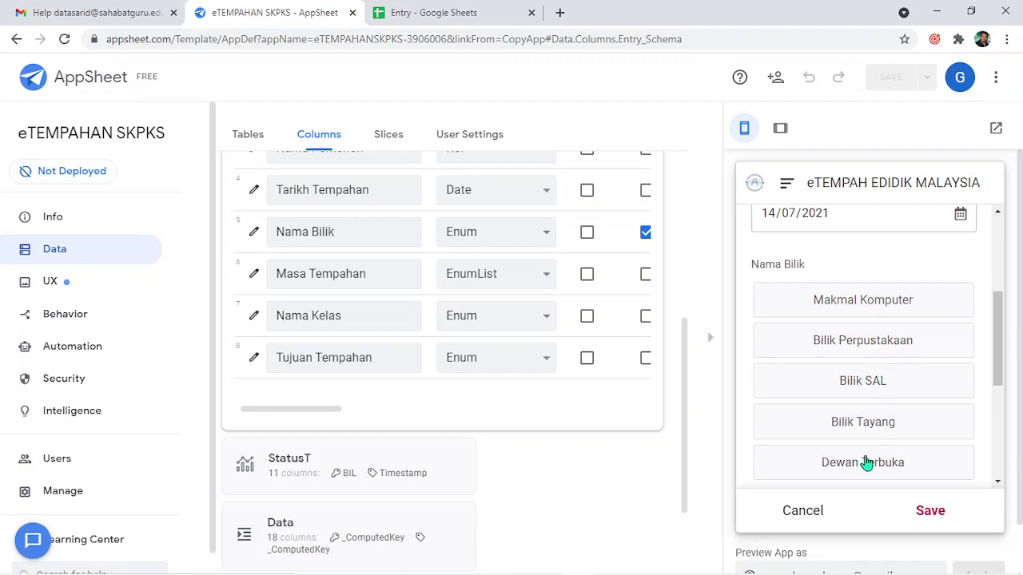
scroll(875, 430, down, 1)
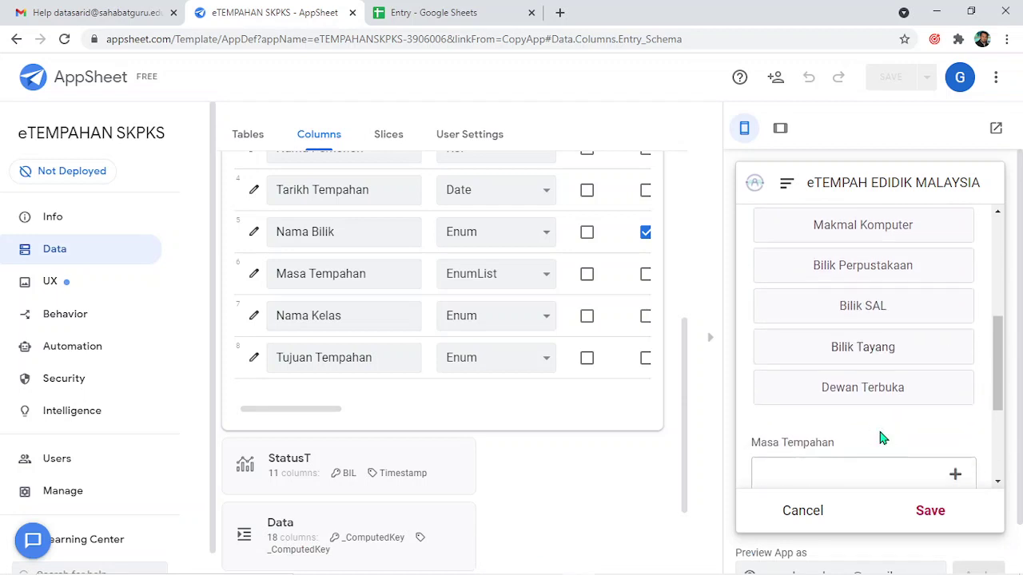
click(883, 355)
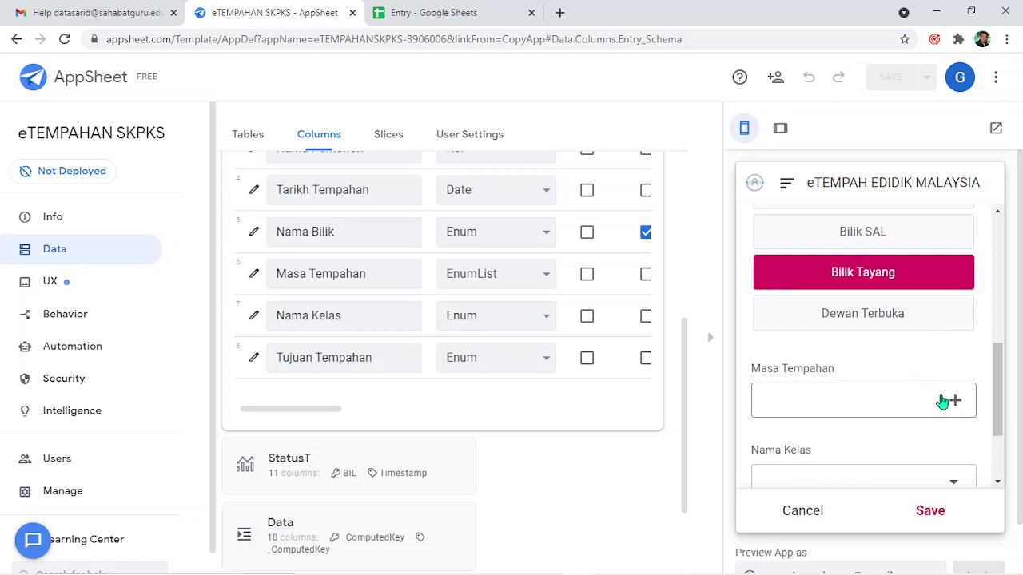
Select all periods, Masa 1 to Masa 13, for Masa Tempahan in the booking form.
click(951, 405)
scroll(805, 464, down, 1)
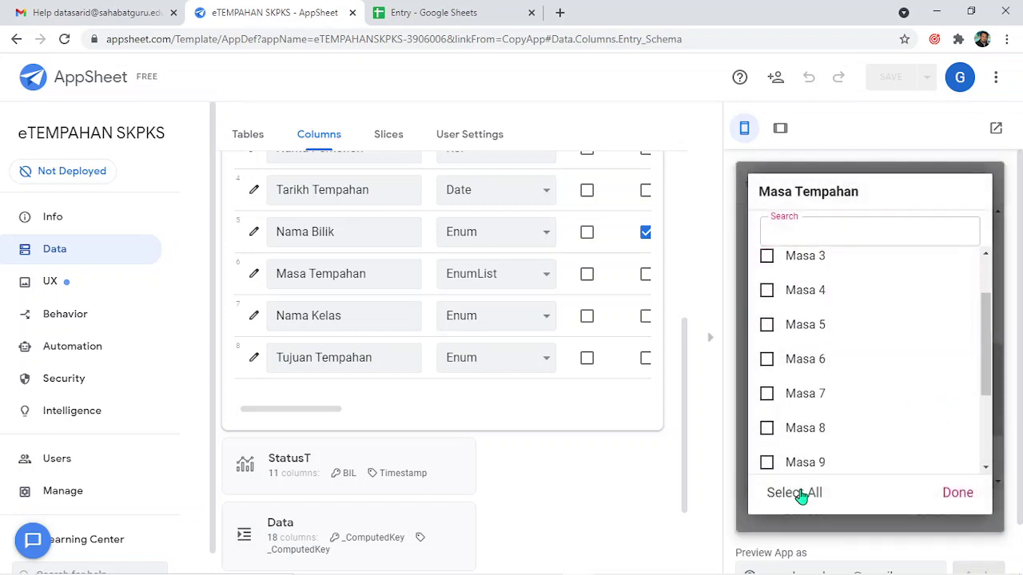
click(796, 492)
click(957, 493)
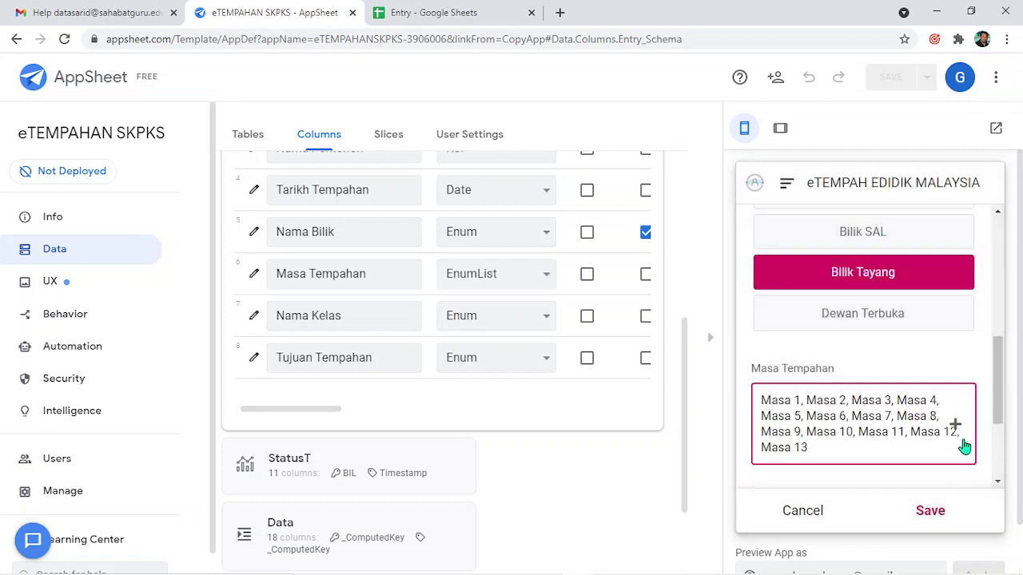
Check the class names offered by the Nama Kelas field in the preview form and close the list without choosing.
scroll(958, 444, down, 2)
click(909, 378)
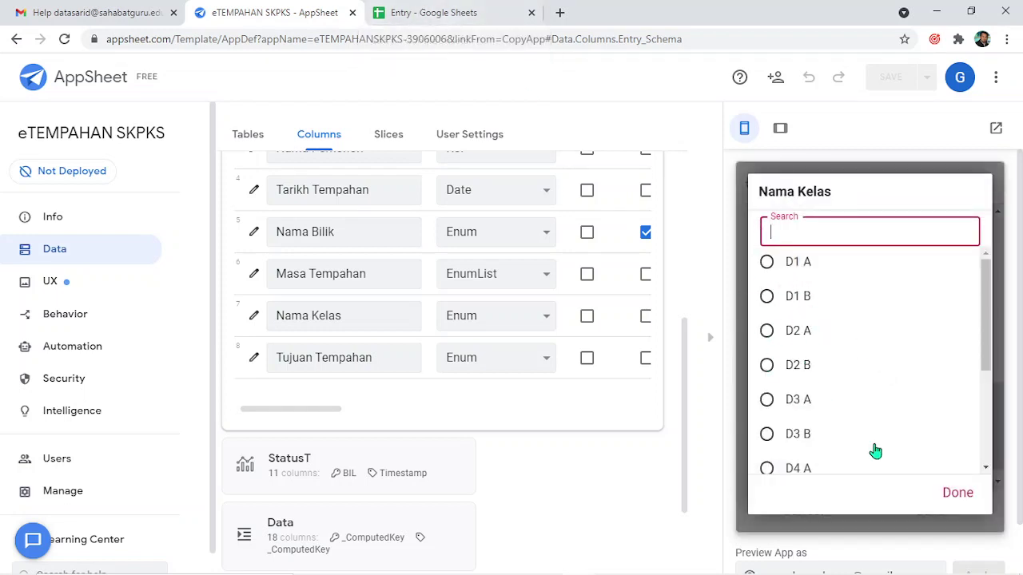
click(946, 496)
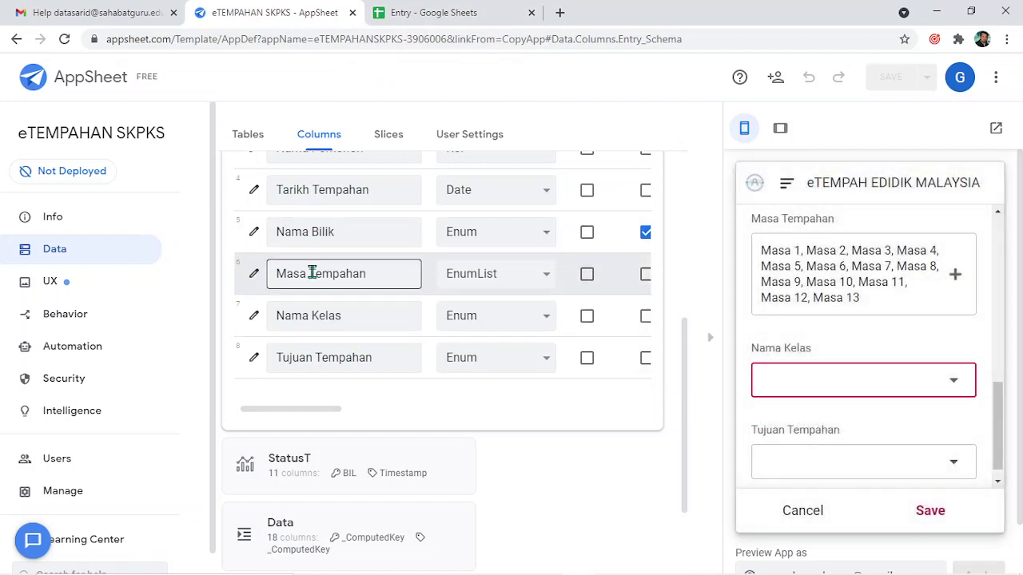
Open the Nama Kelas column settings and select the class letter in the first value, D1 A.
click(256, 317)
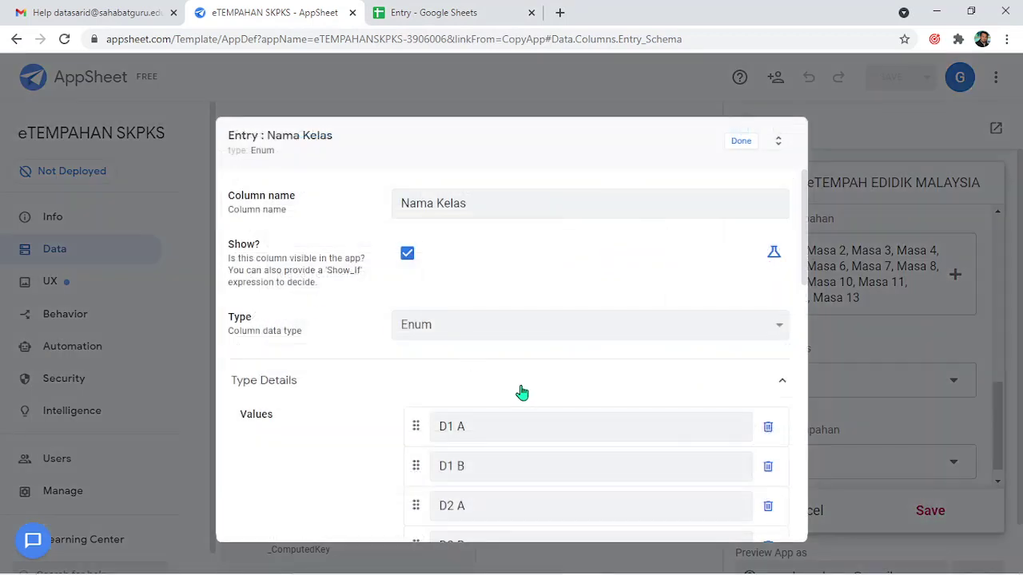
scroll(524, 396, down, 2)
scroll(500, 347, down, 1)
scroll(491, 320, up, 1)
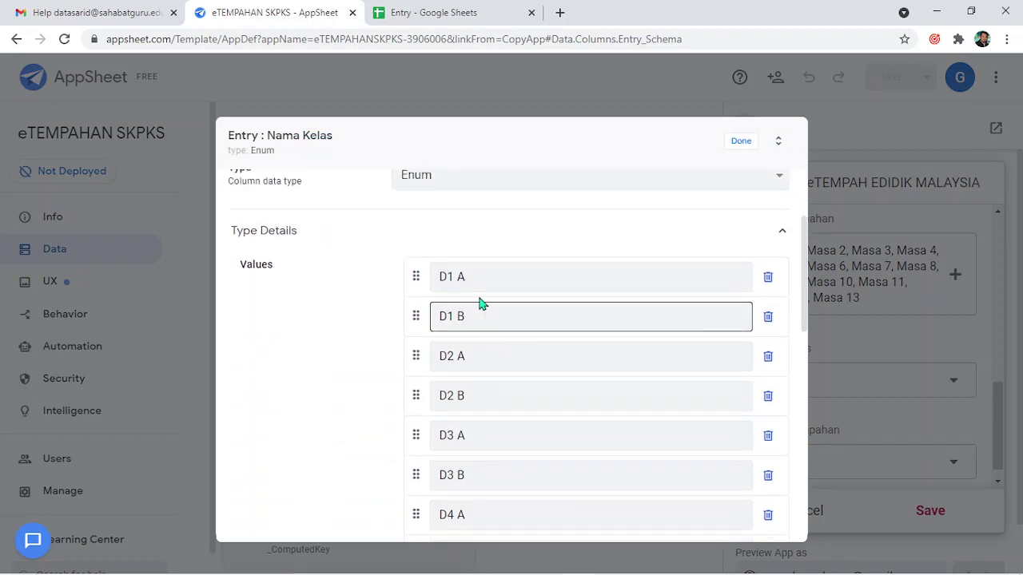
click(481, 283)
drag(457, 276, 506, 276)
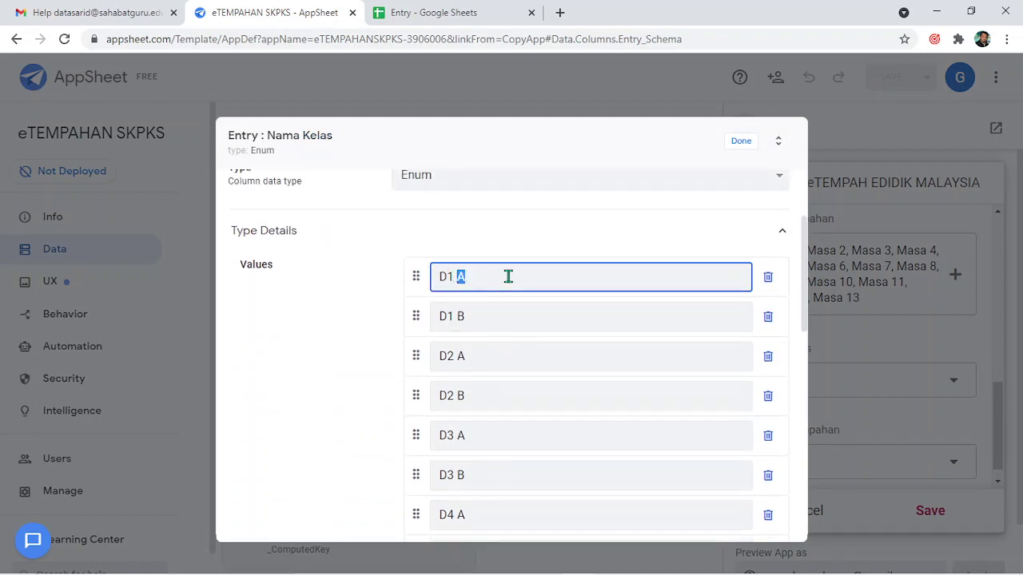
Switch to the SKPKS Info workbook in Excel and copy the class name 1 DEDIKASI from the class and room sheet.
click(392, 12)
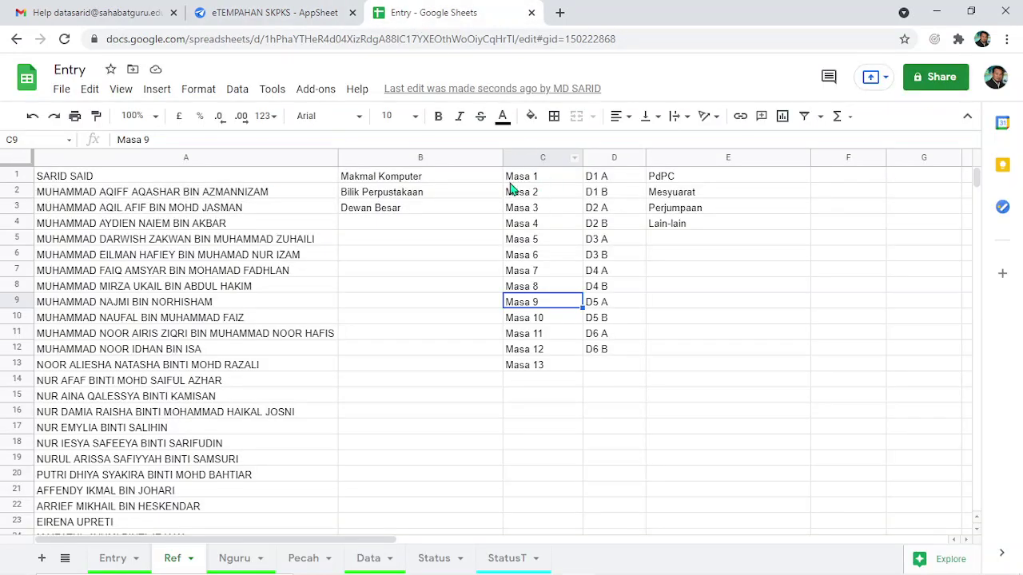
click(279, 14)
click(713, 563)
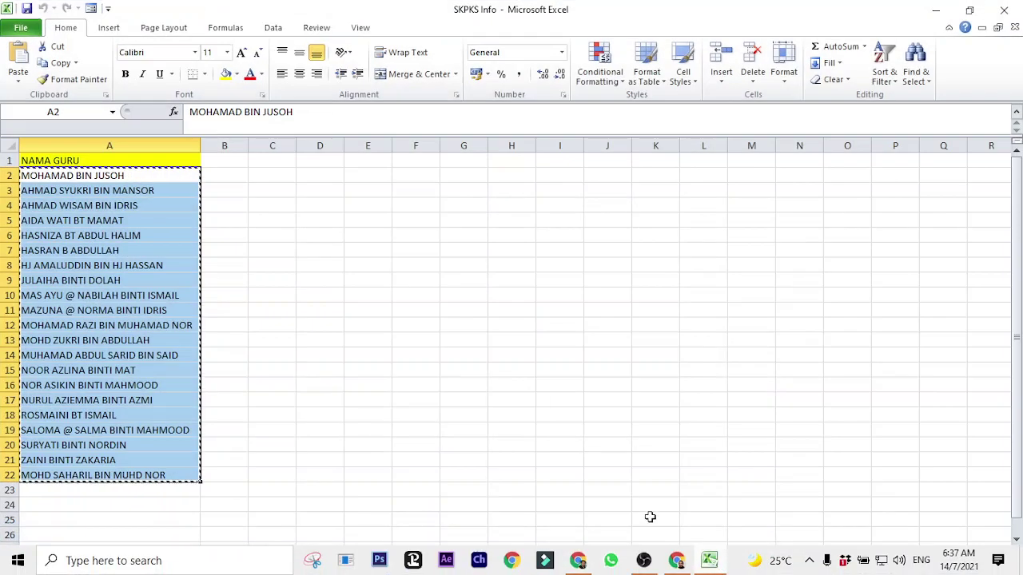
click(158, 553)
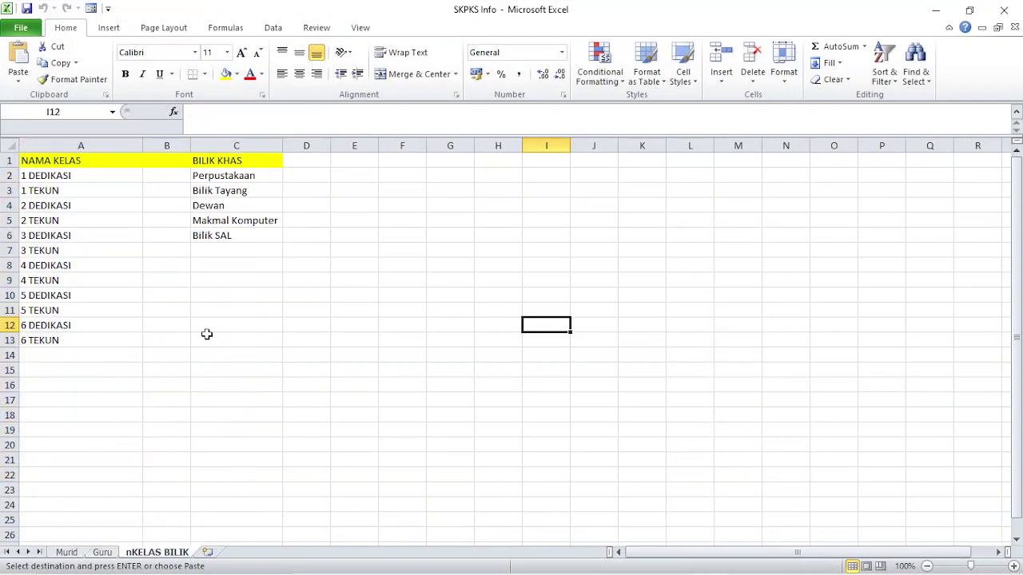
click(67, 179)
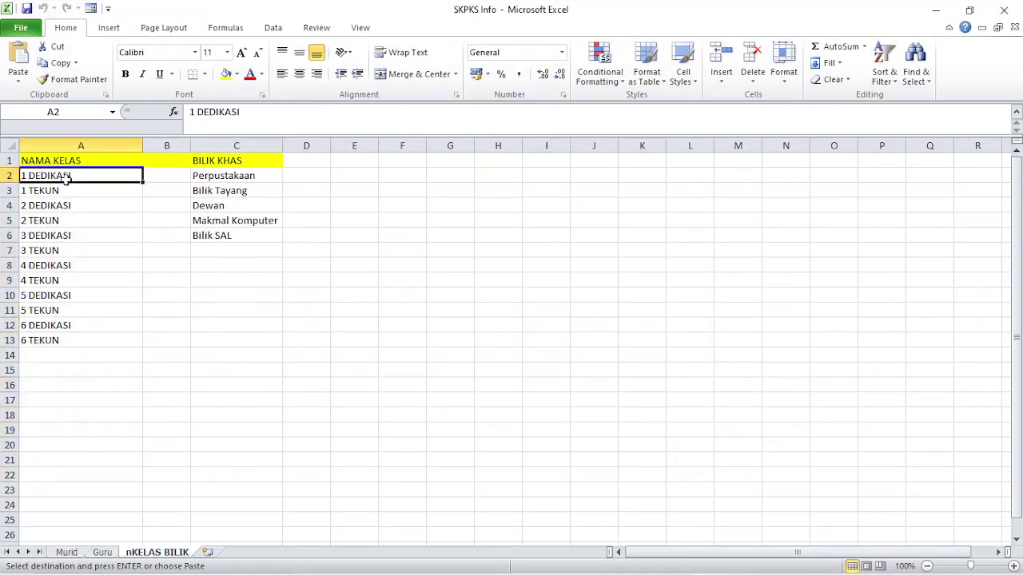
right_click(67, 177)
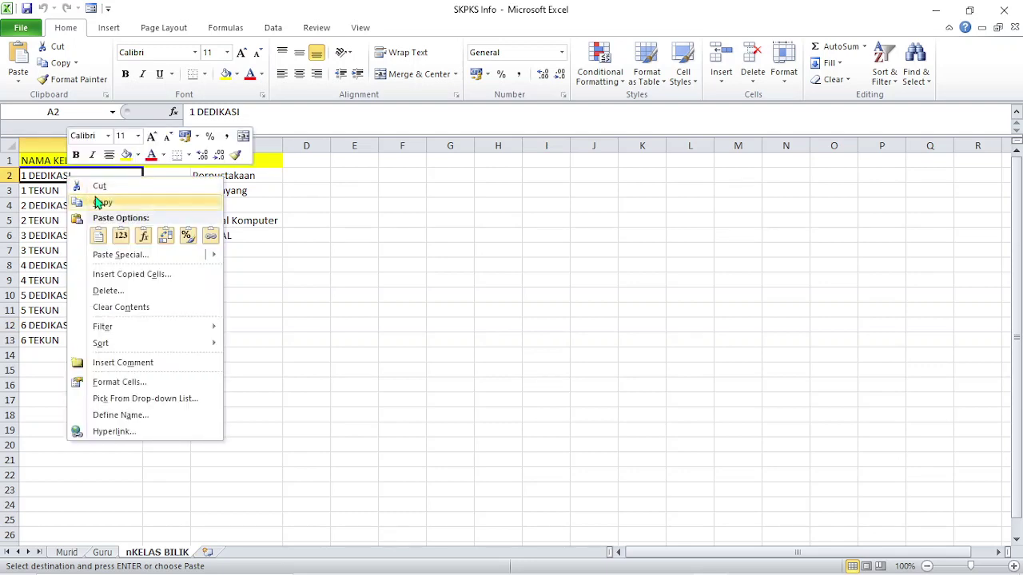
click(94, 201)
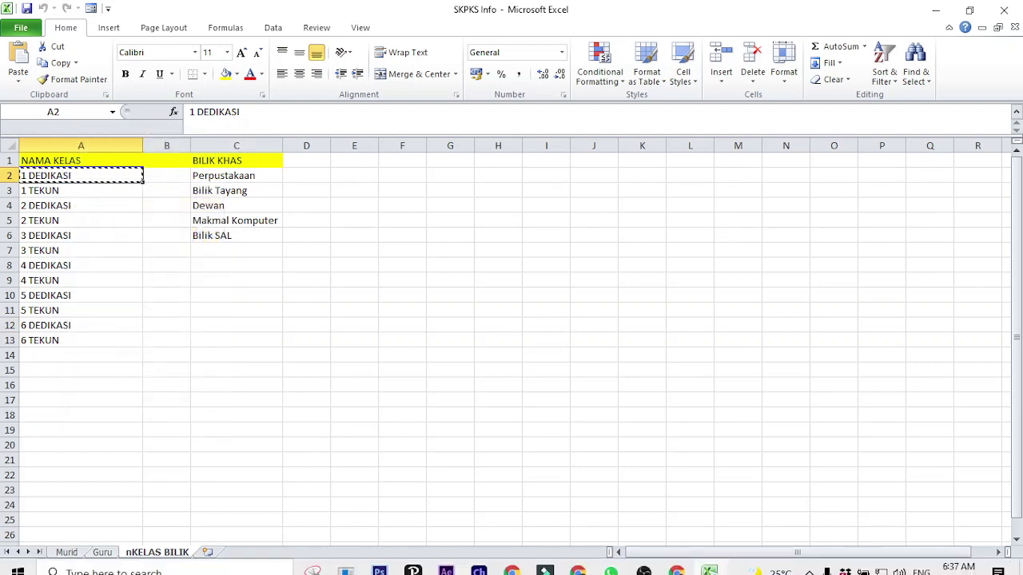
Return to AppSheet and rename the first six Nama Kelas values D1 DEDIKASI, D1 TEKUN, D2 DEDIKASI, D2 TEKUN, D3 DEDIKASI and D3 TEKUN.
mouse_move(677, 562)
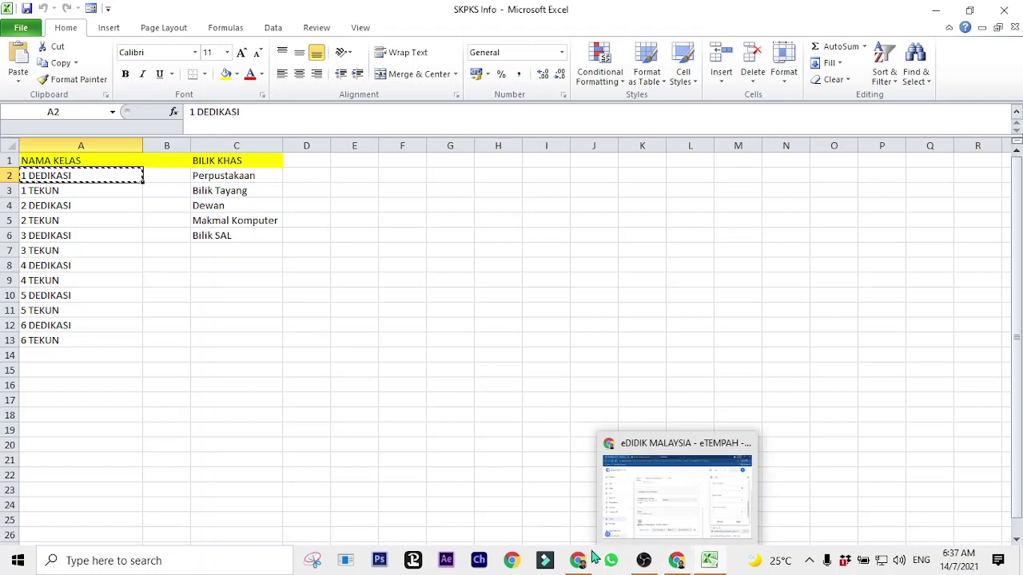
click(591, 559)
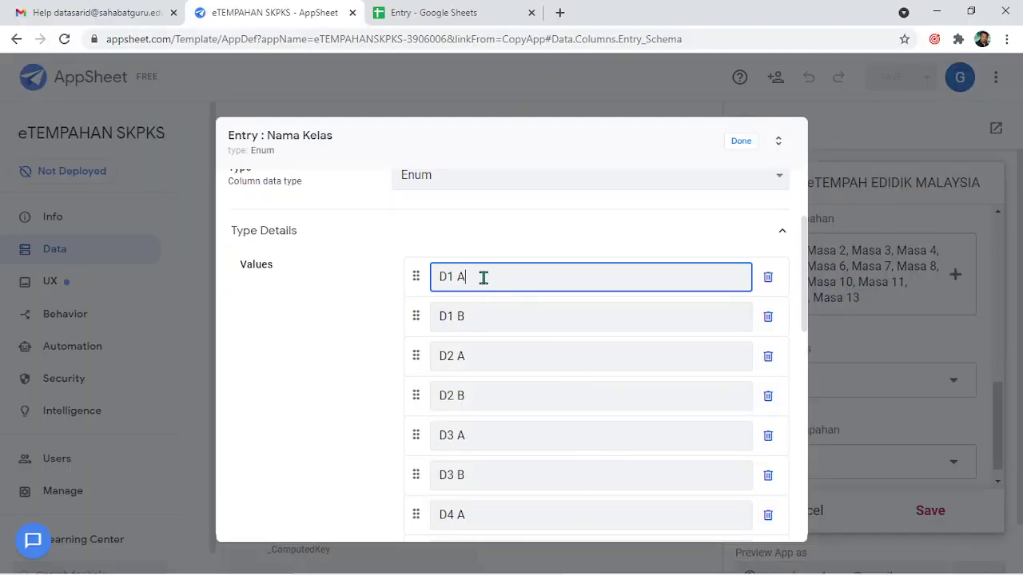
double_click(459, 278)
double_click(460, 317)
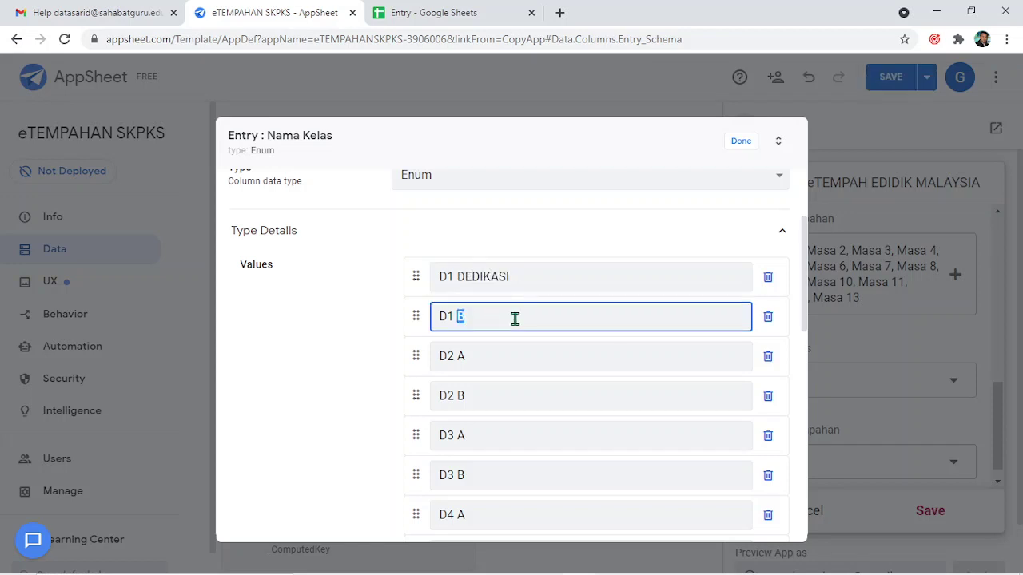
text(TEKUN)
double_click(461, 356)
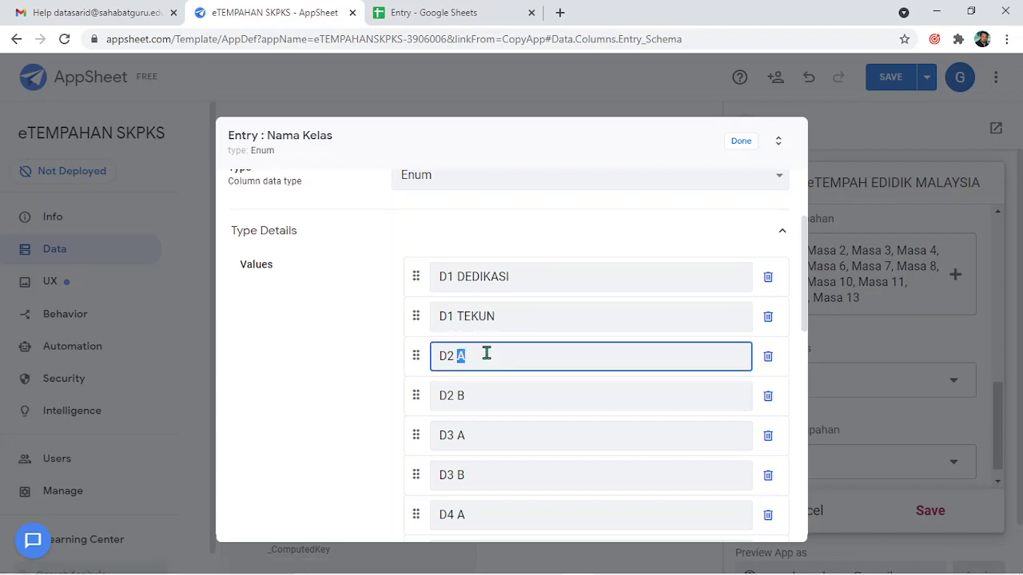
double_click(480, 395)
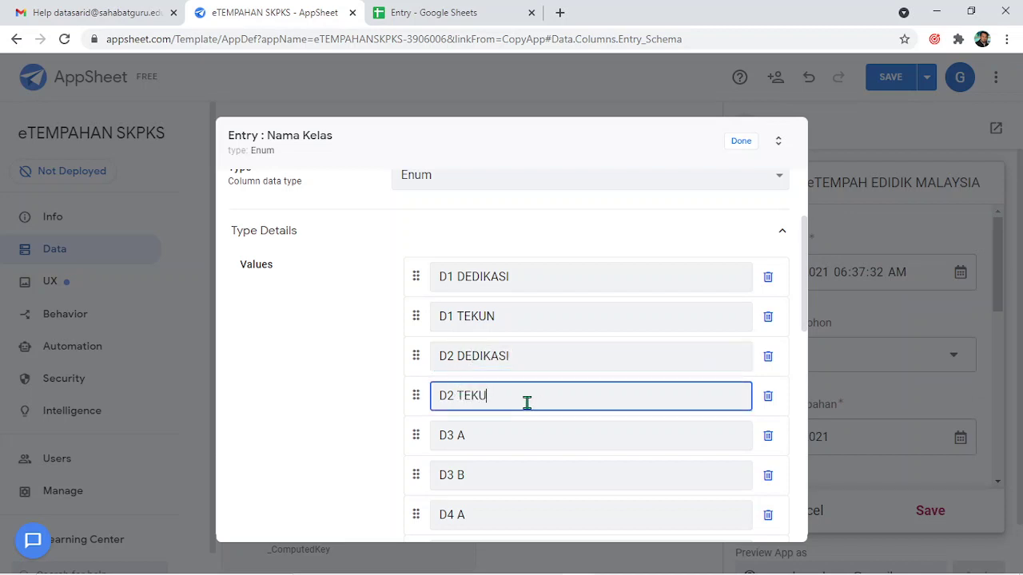
double_click(460, 436)
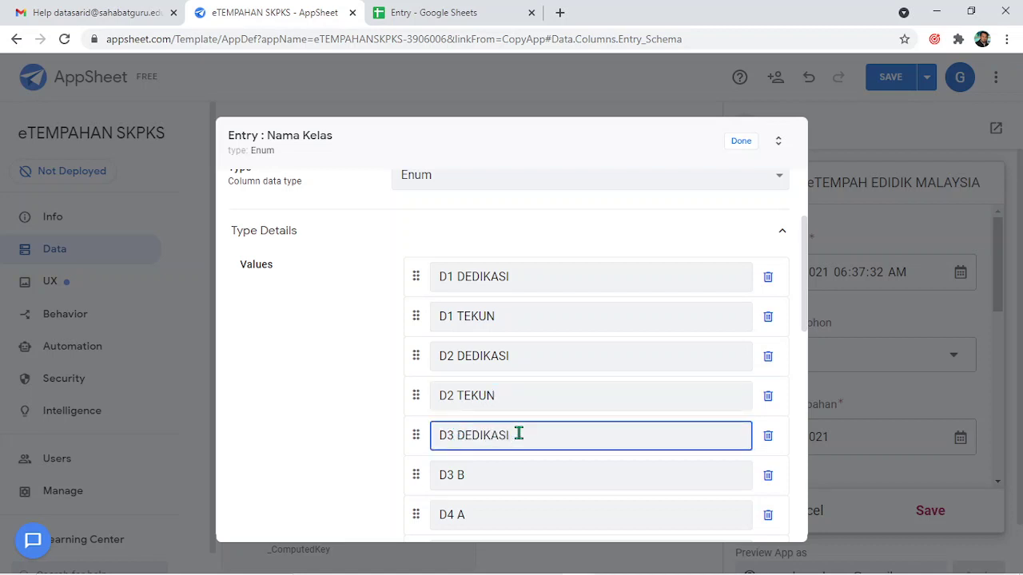
double_click(458, 474)
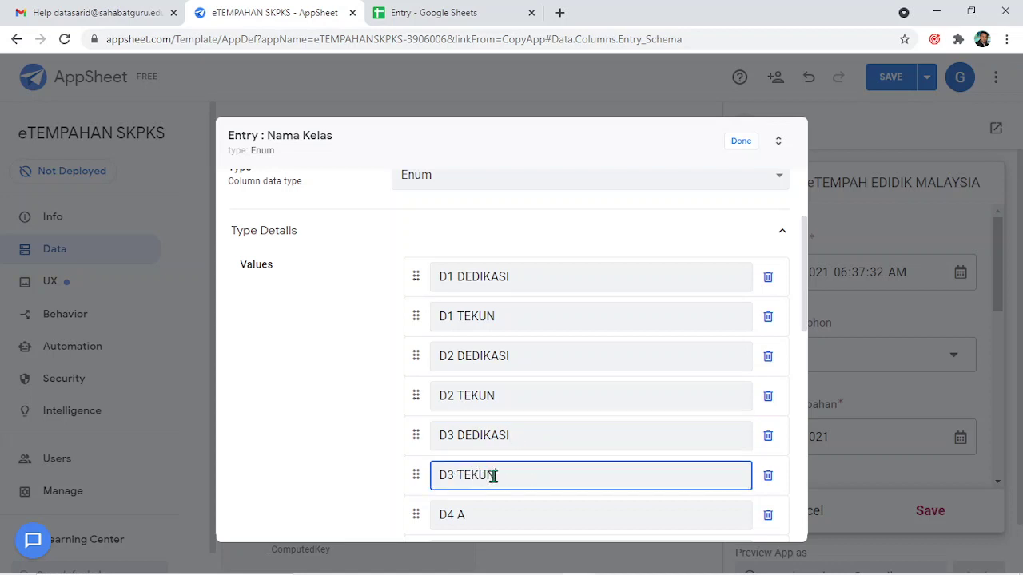
Delete the values D4 A, D5 A and D6 B from the Nama Kelas list.
scroll(512, 464, down, 1)
click(767, 447)
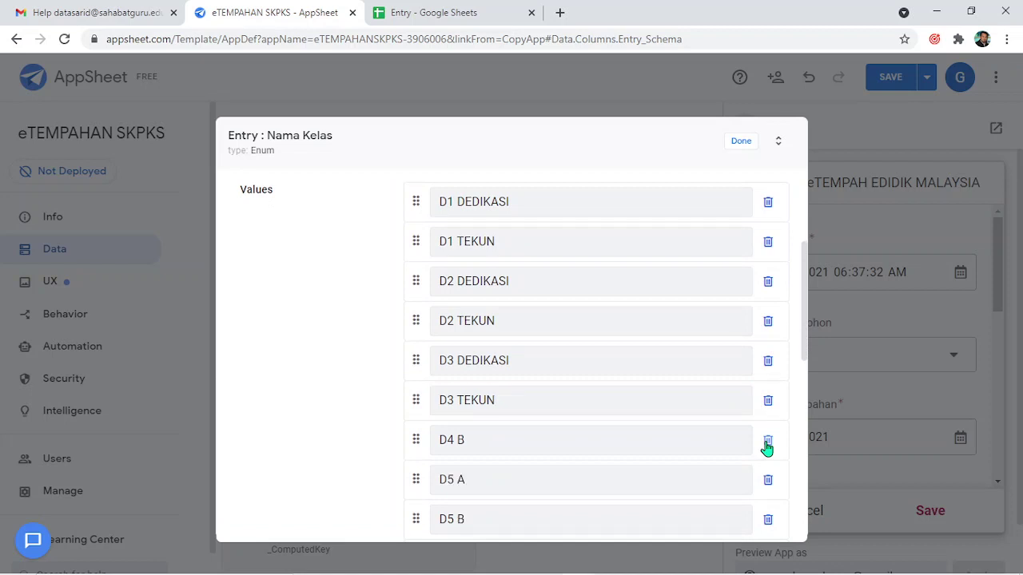
click(769, 480)
scroll(763, 491, down, 1)
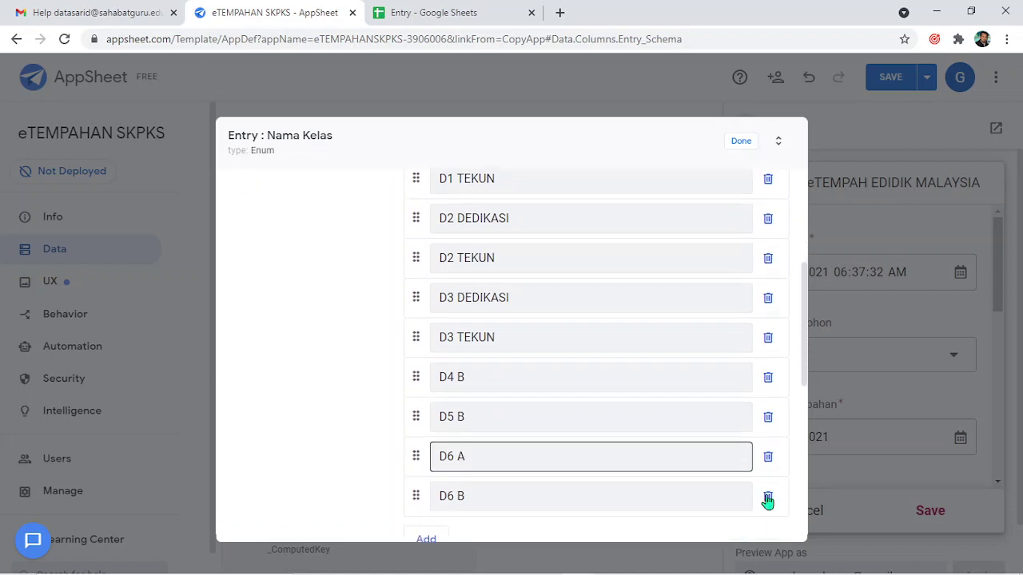
click(768, 484)
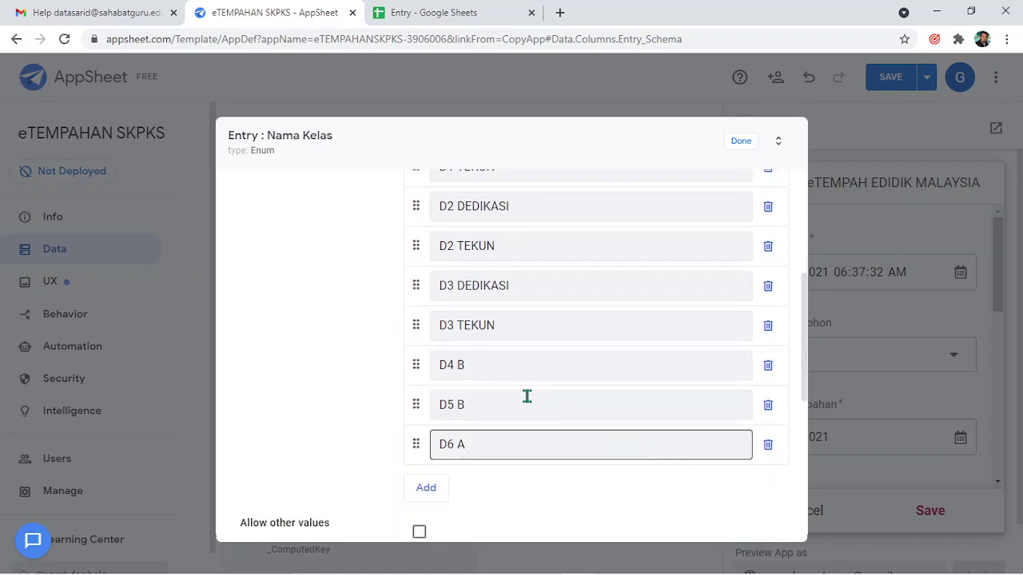
Rename the last three Nama Kelas values D4 TEKUN, D5 TEKUN and D6 TEKUN, then close the column settings and save the app.
click(464, 365)
double_click(462, 365)
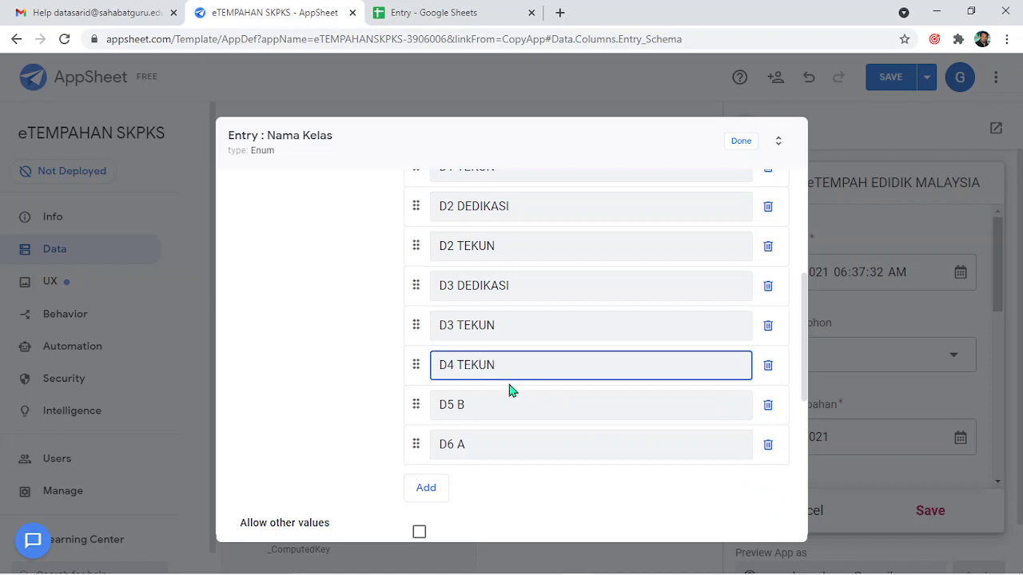
drag(454, 404, 508, 402)
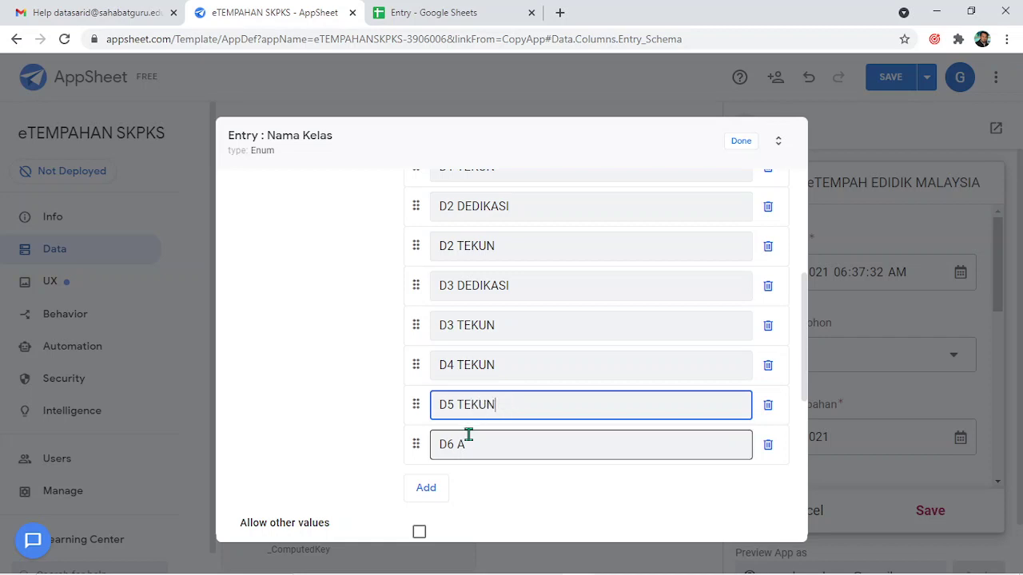
drag(461, 444, 502, 442)
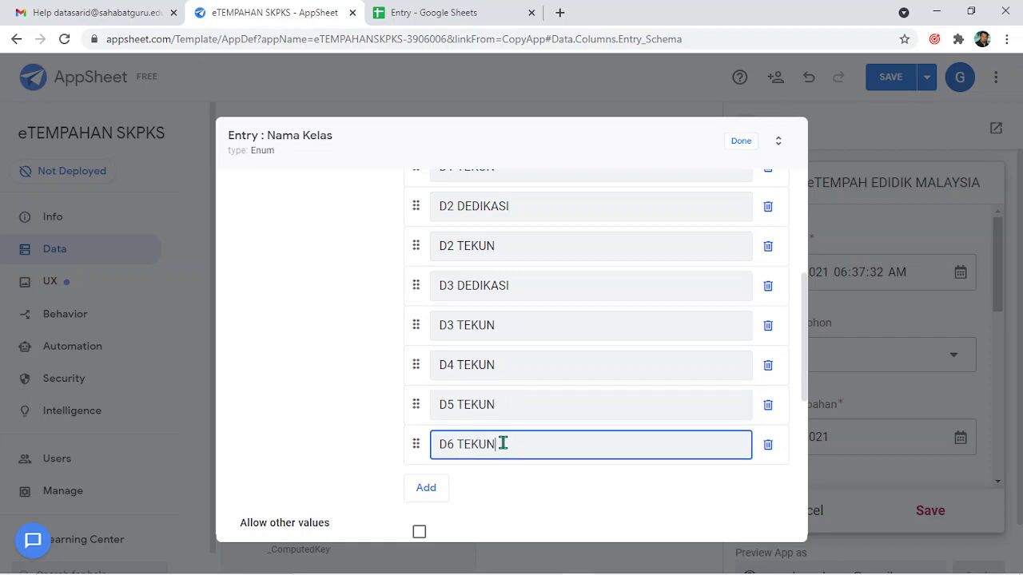
click(741, 140)
click(883, 83)
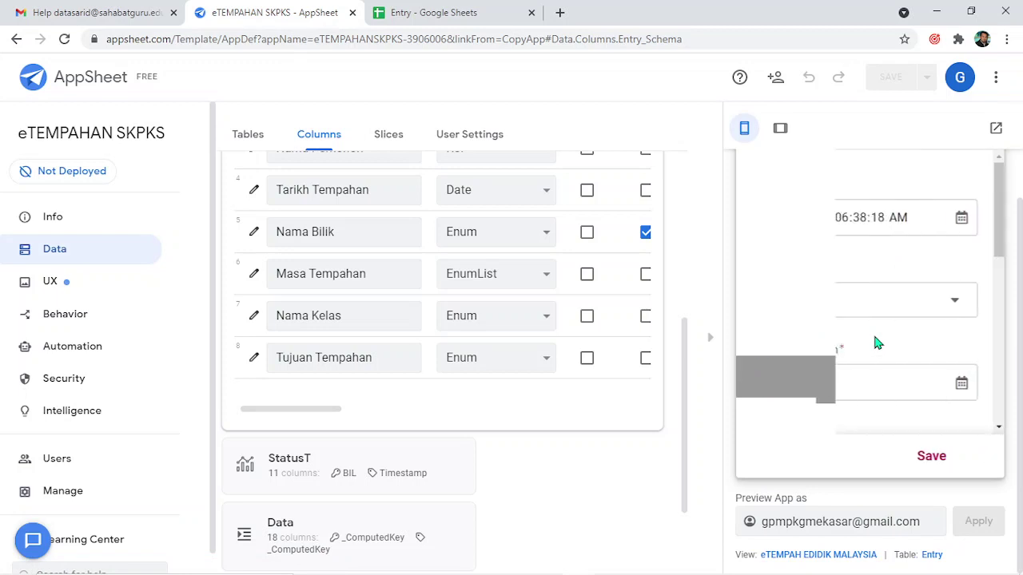
Search the Nama Pemohon list in the preview booking form by part of a teacher's name and select the matching teacher.
click(890, 303)
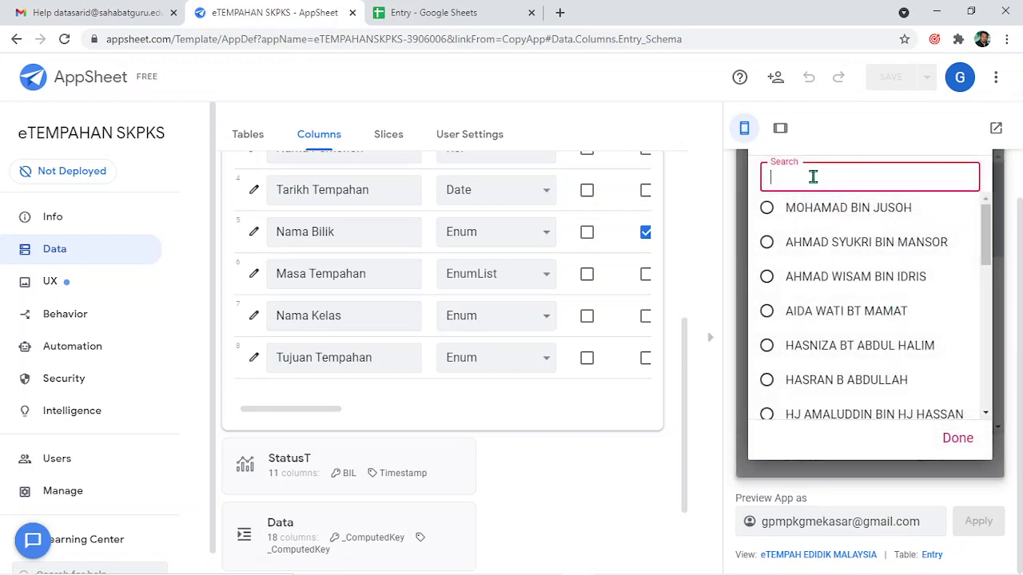
text(SAR)
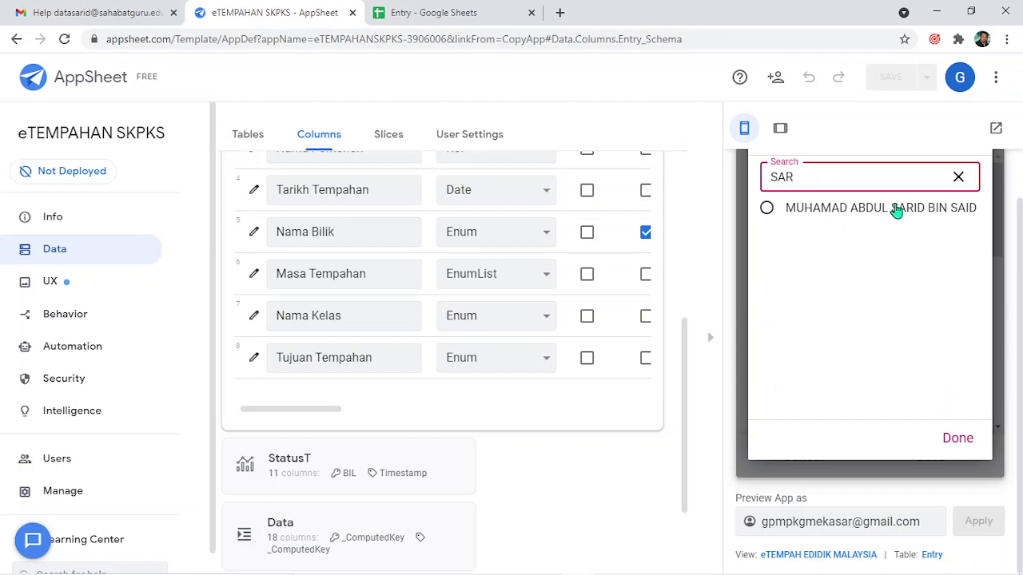
click(896, 210)
Set Tarikh Tempahan to 15 July 2021 and choose Bilik Tayang as the Nama Bilik in the booking form.
scroll(916, 399, down, 1)
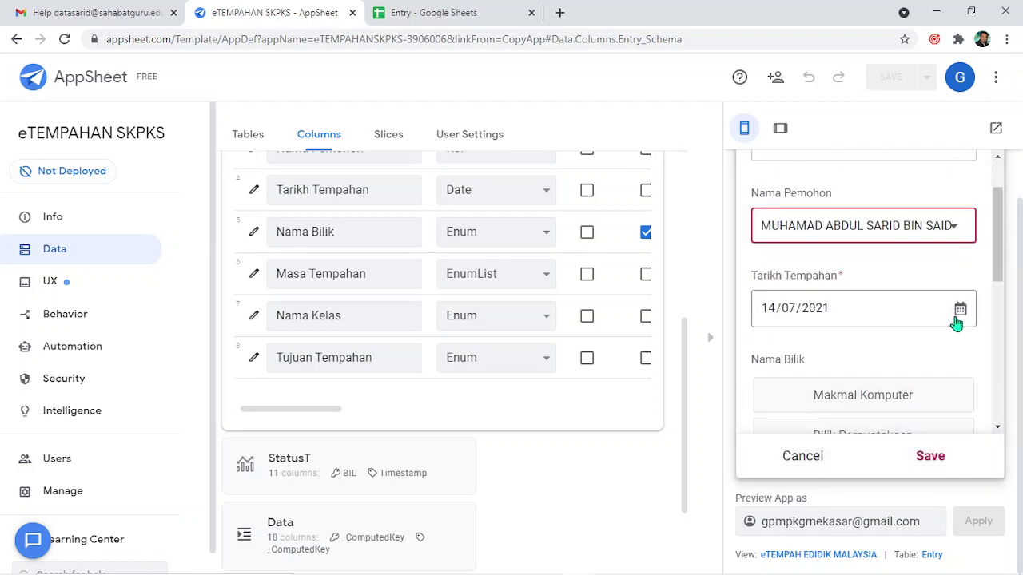
scroll(956, 322, down, 2)
scroll(932, 229, up, 1)
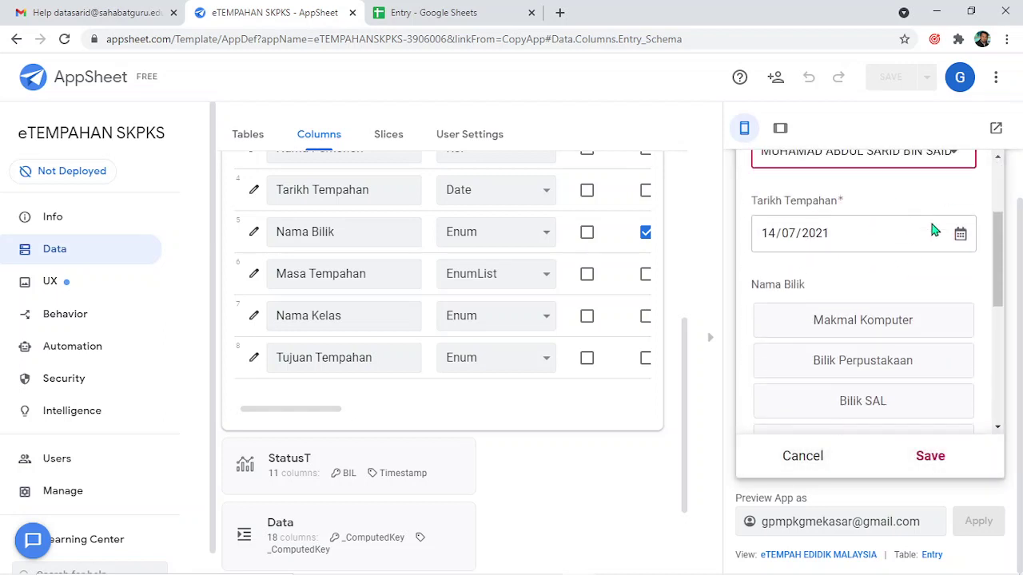
click(954, 248)
click(959, 250)
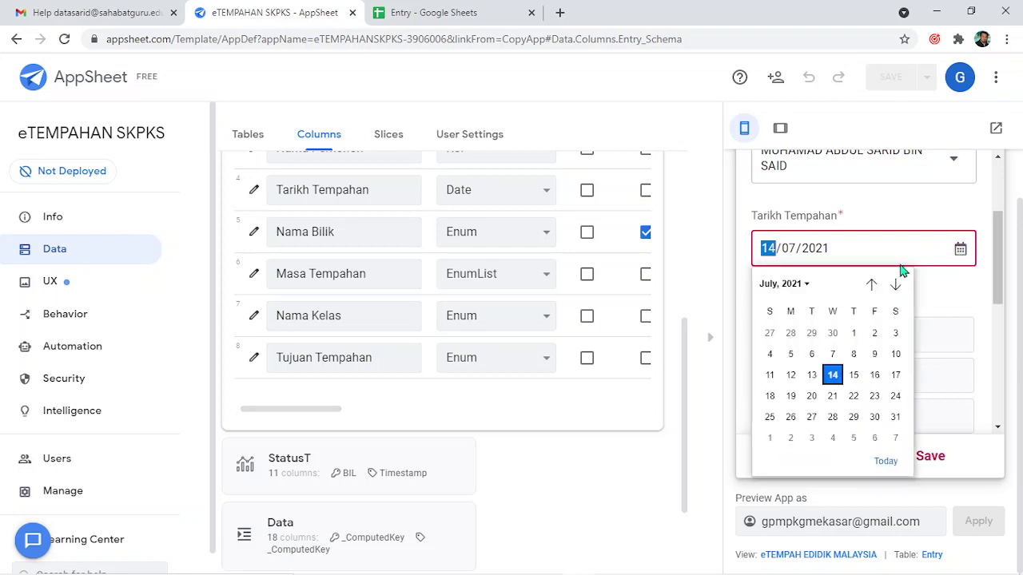
click(854, 377)
scroll(883, 340, down, 2)
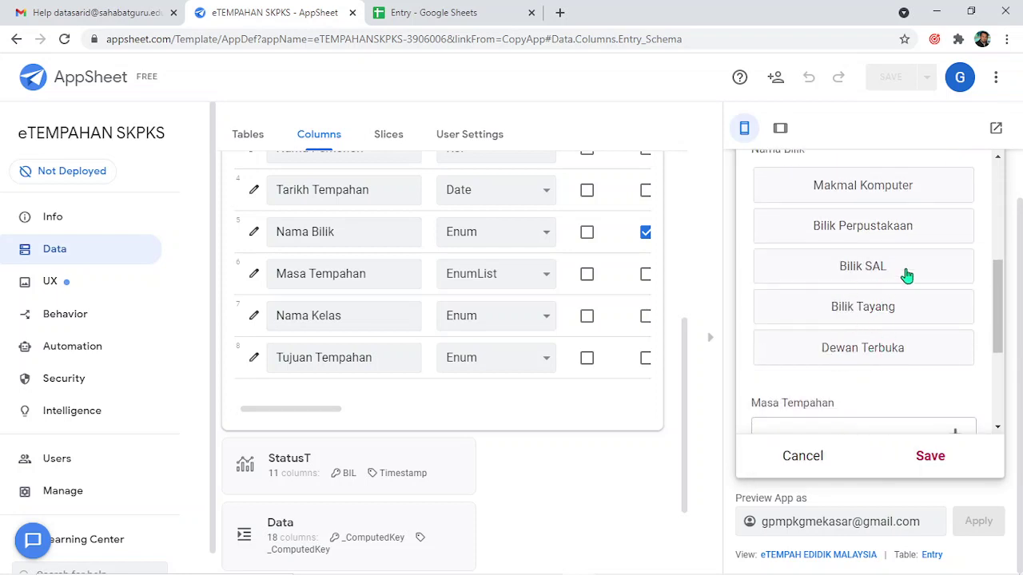
click(853, 311)
Select Masa 10, Masa 11, Masa 12 and Masa 13 for Masa Tempahan in the booking form.
scroll(879, 312, down, 2)
click(949, 286)
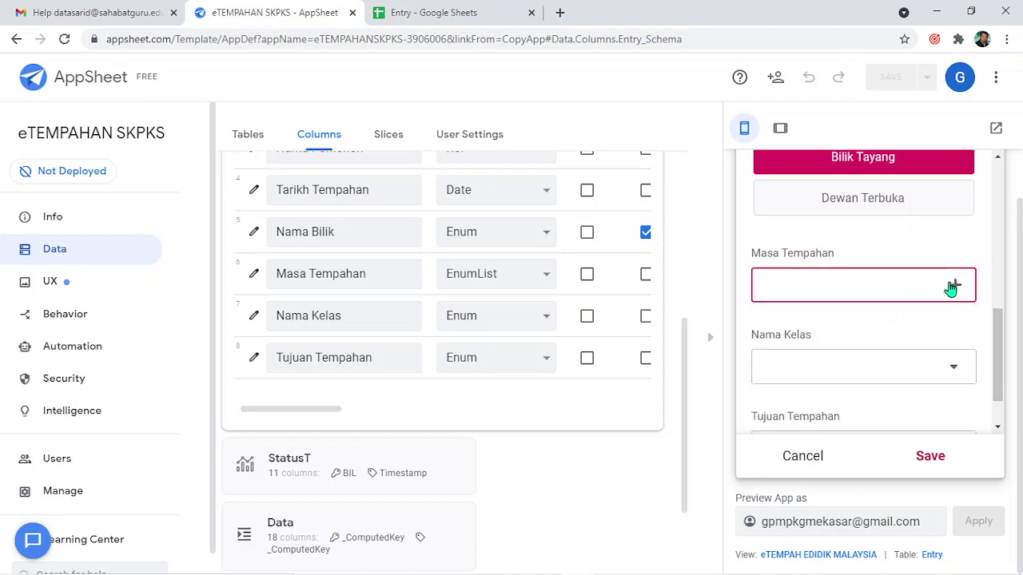
scroll(803, 376, down, 2)
scroll(797, 338, down, 1)
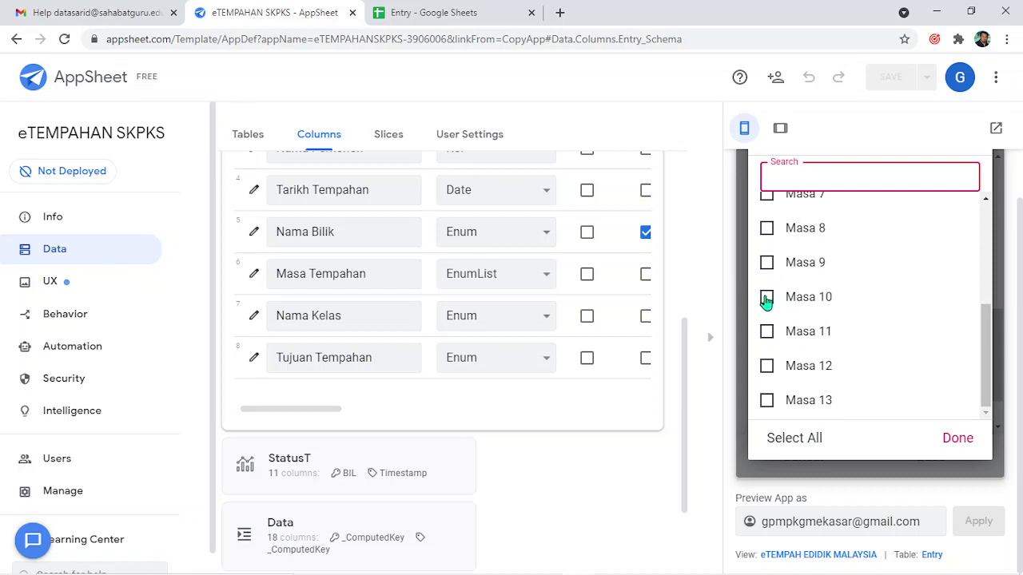
click(767, 300)
click(768, 332)
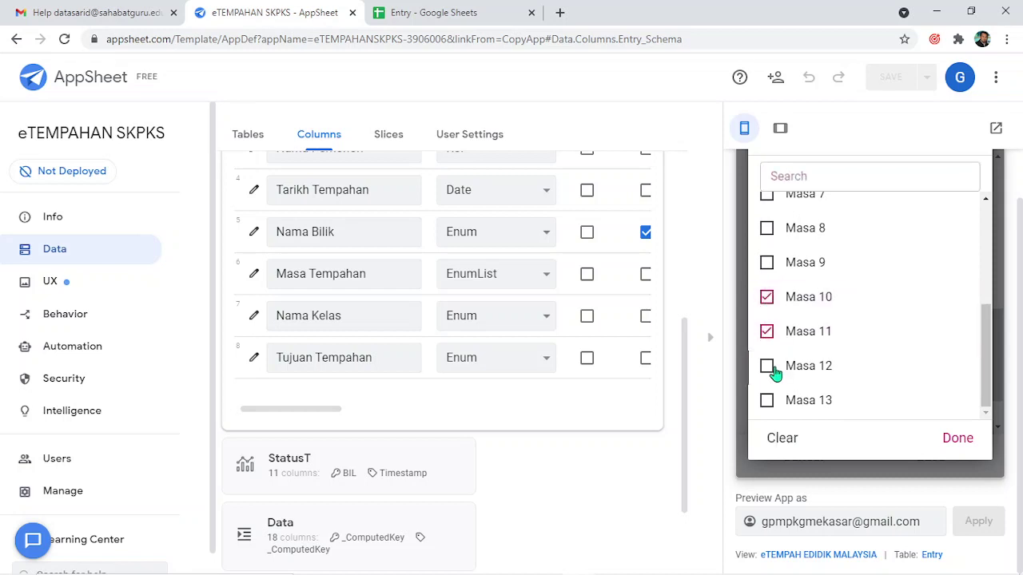
click(769, 367)
click(768, 401)
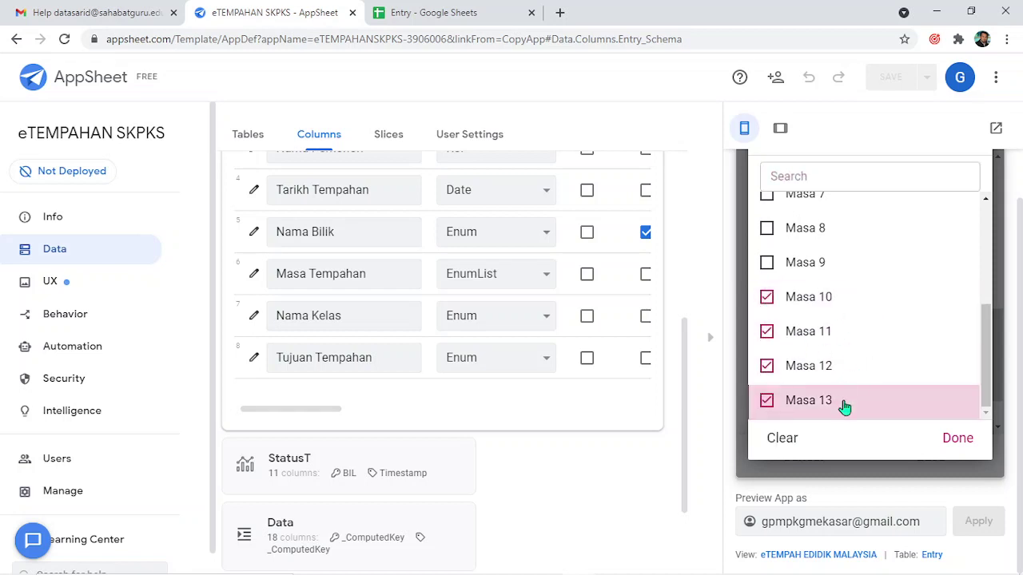
click(956, 439)
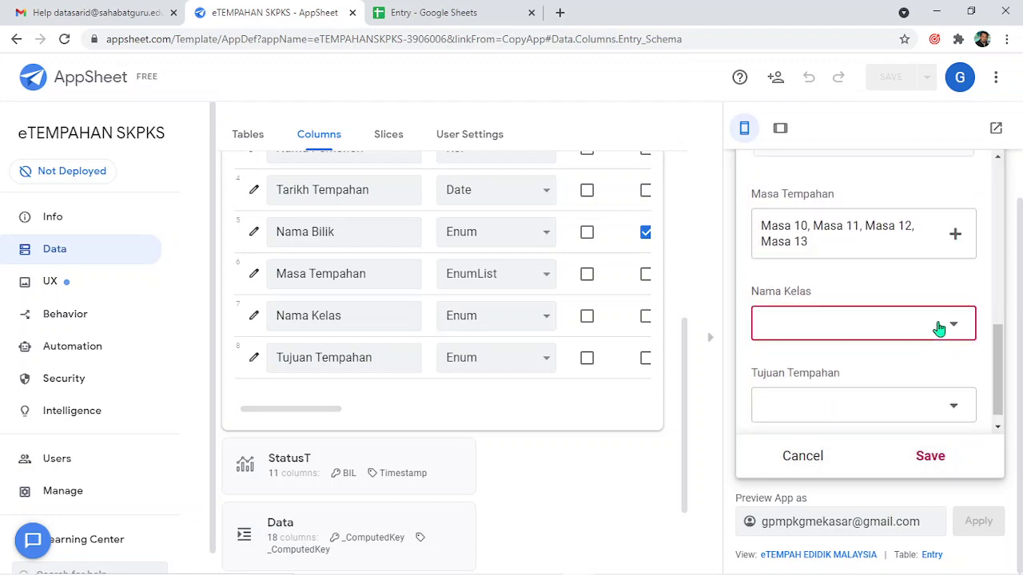
Review the renamed classes offered by the Nama Kelas field and choose D2 TEKUN.
click(936, 326)
scroll(840, 296, down, 2)
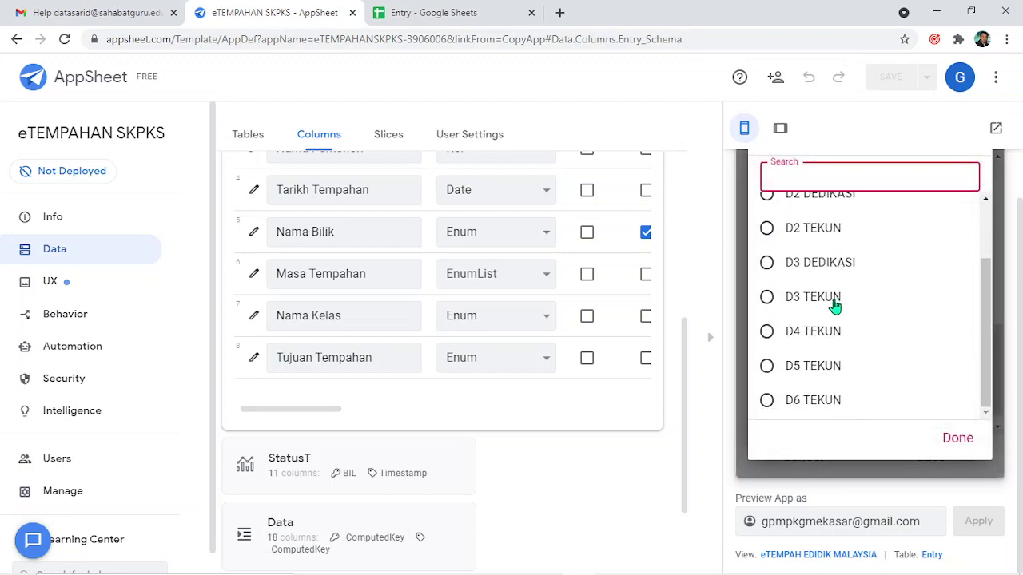
scroll(835, 302, up, 2)
scroll(839, 352, down, 2)
scroll(823, 376, up, 2)
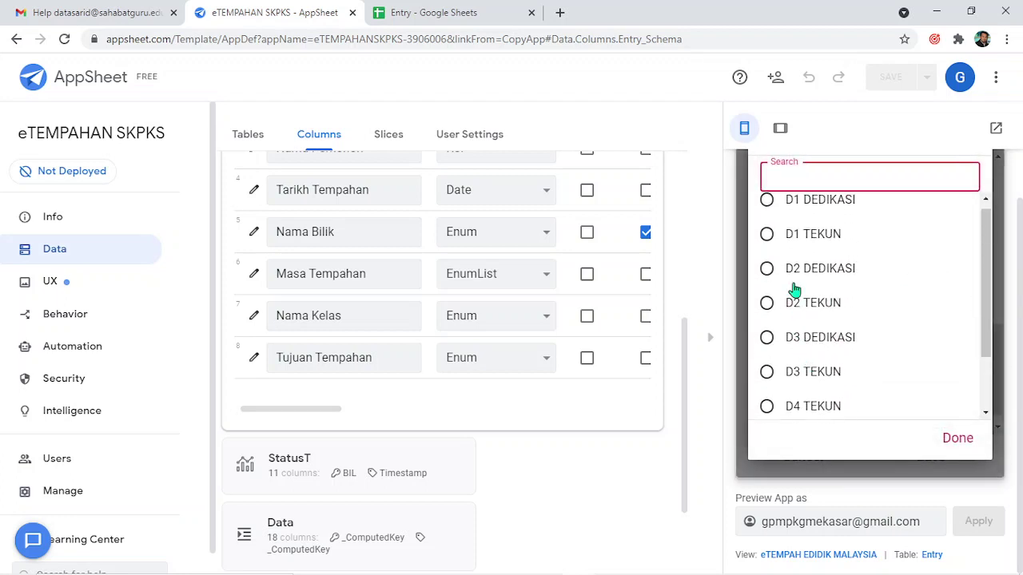
click(769, 305)
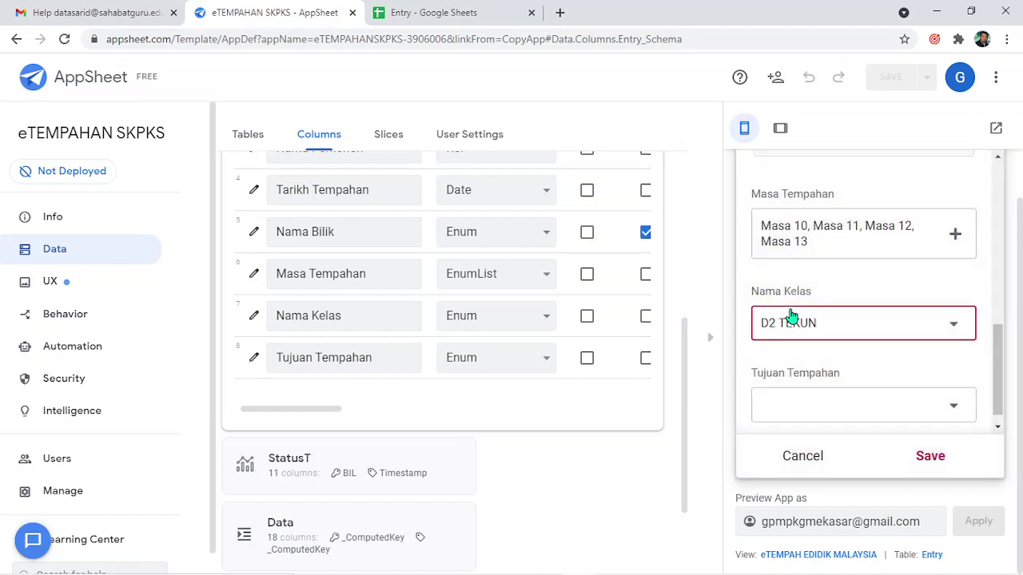
Choose PdPC as Tujuan Tempahan in the booking form and save the booking.
click(948, 393)
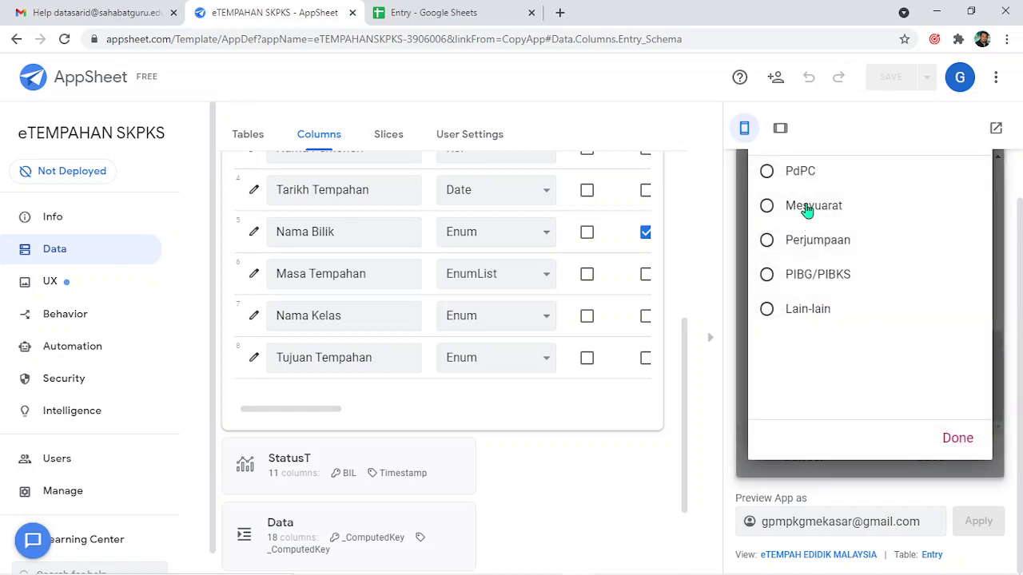
click(807, 177)
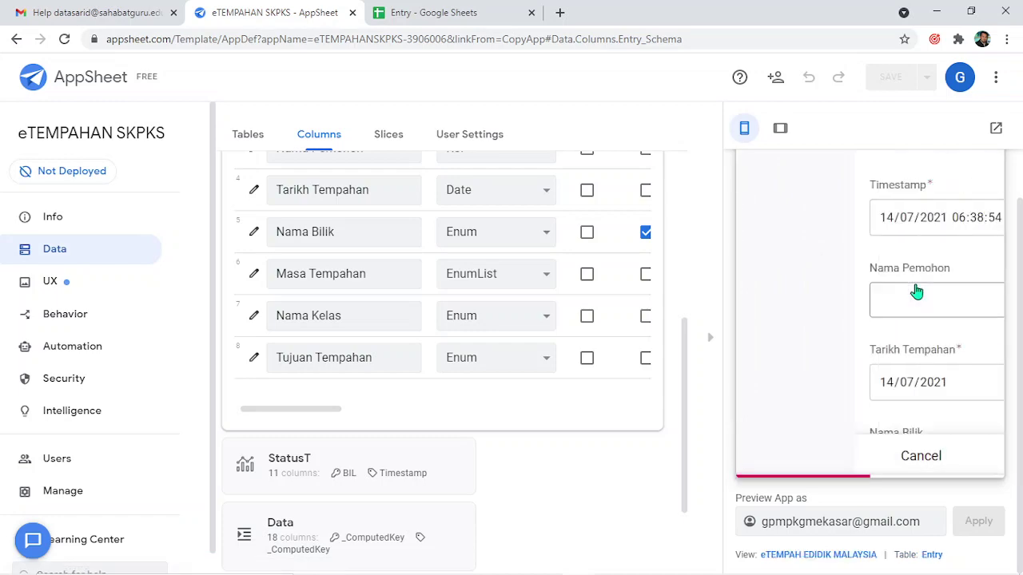
Switch to the Google Sheets spreadsheet and check the Entry sheet for the newly submitted booking's applicant and room.
click(435, 12)
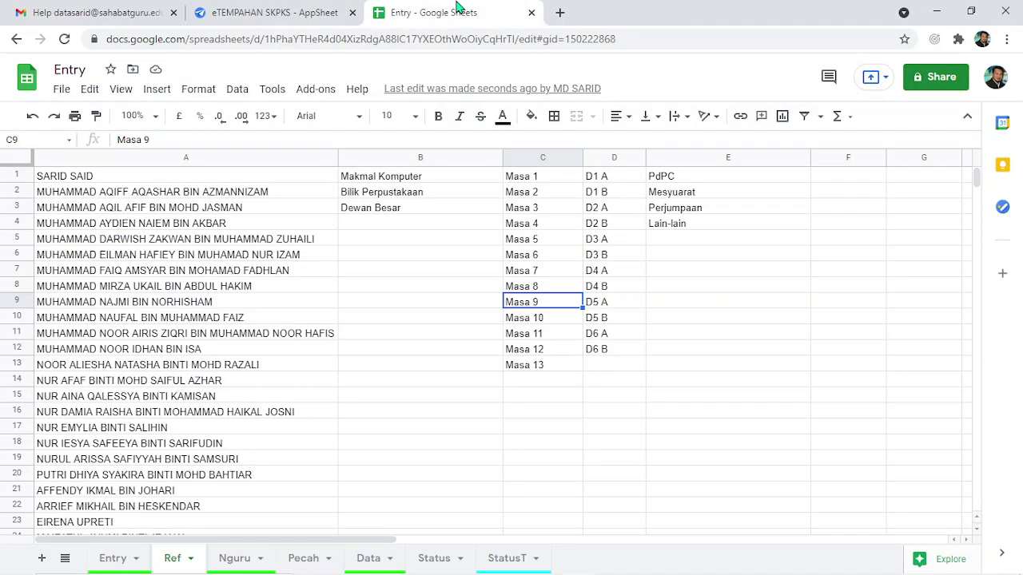
click(112, 557)
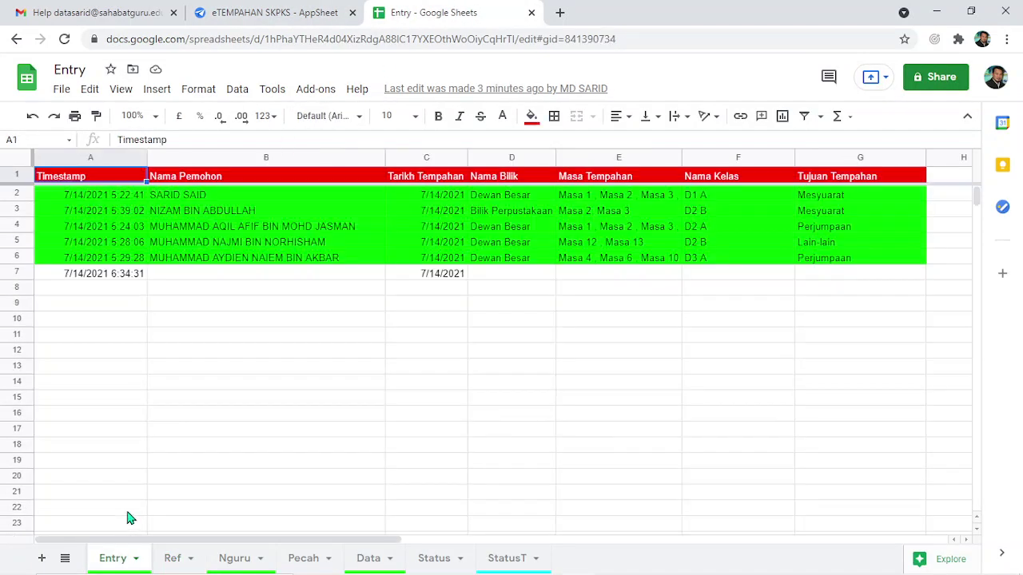
click(212, 334)
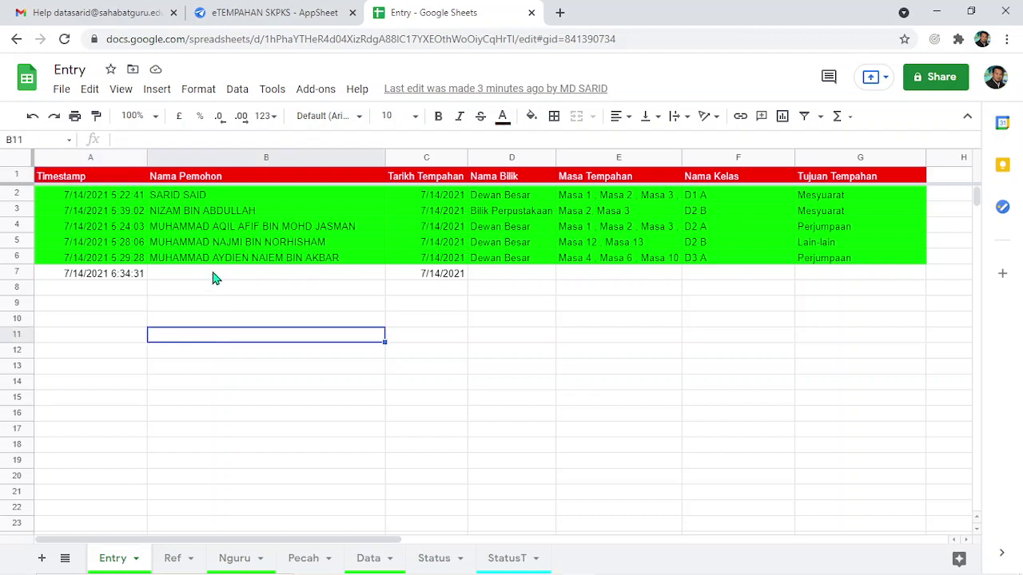
click(214, 276)
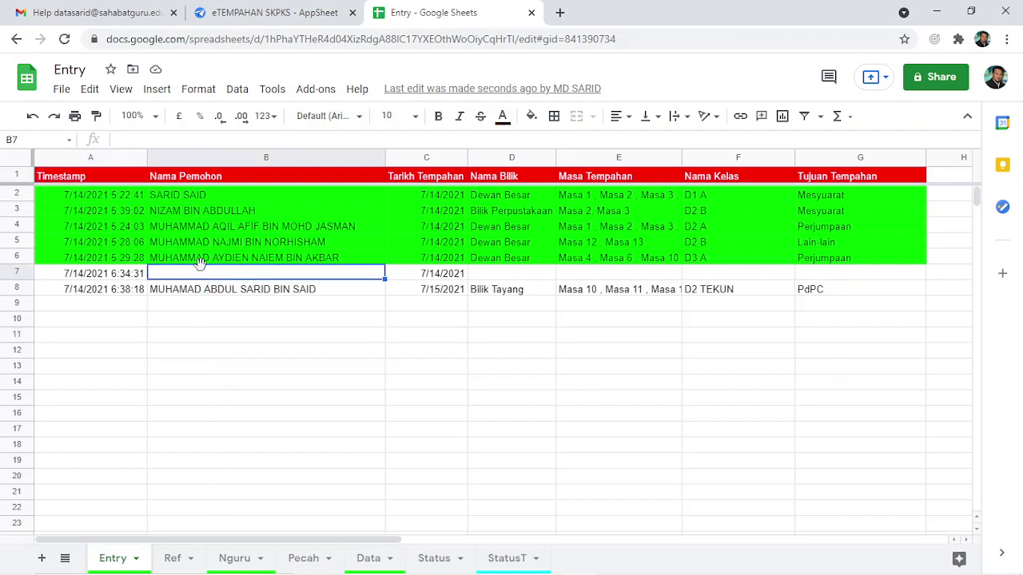
click(206, 293)
click(476, 297)
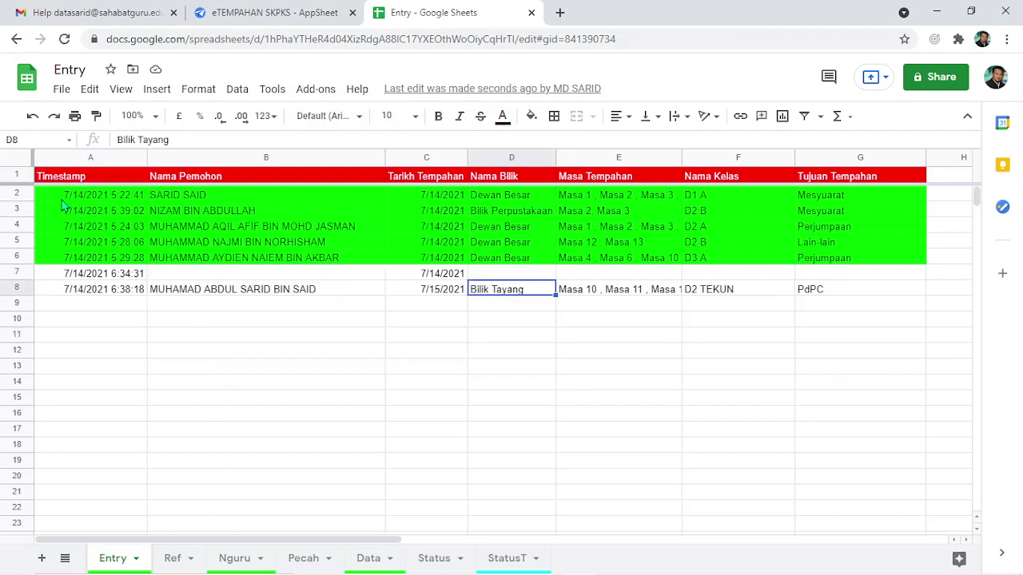
Delete the old booking rows 2 to 7 from the Entry sheet.
drag(26, 201, 40, 274)
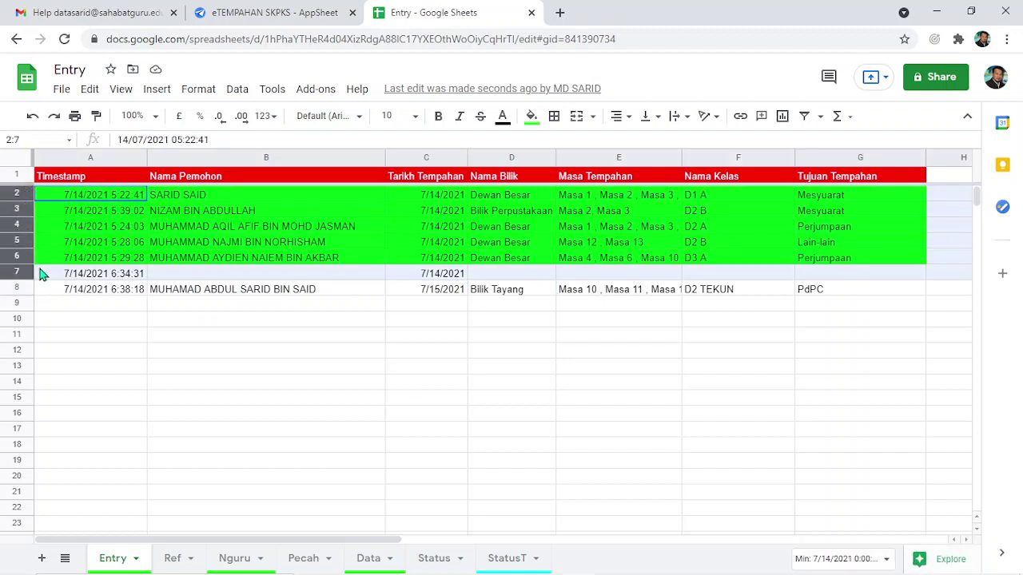
right_click(109, 240)
click(163, 276)
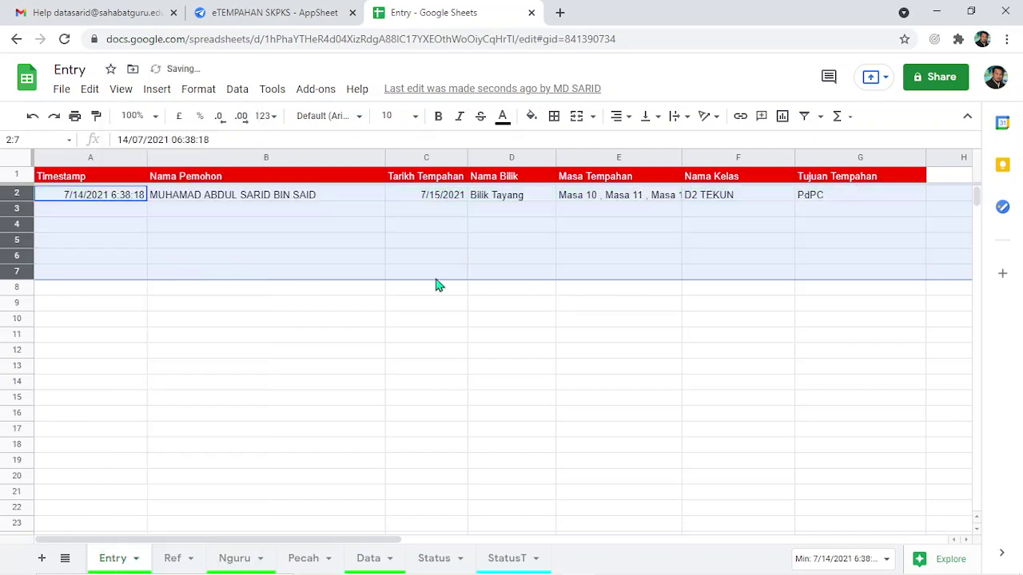
click(520, 294)
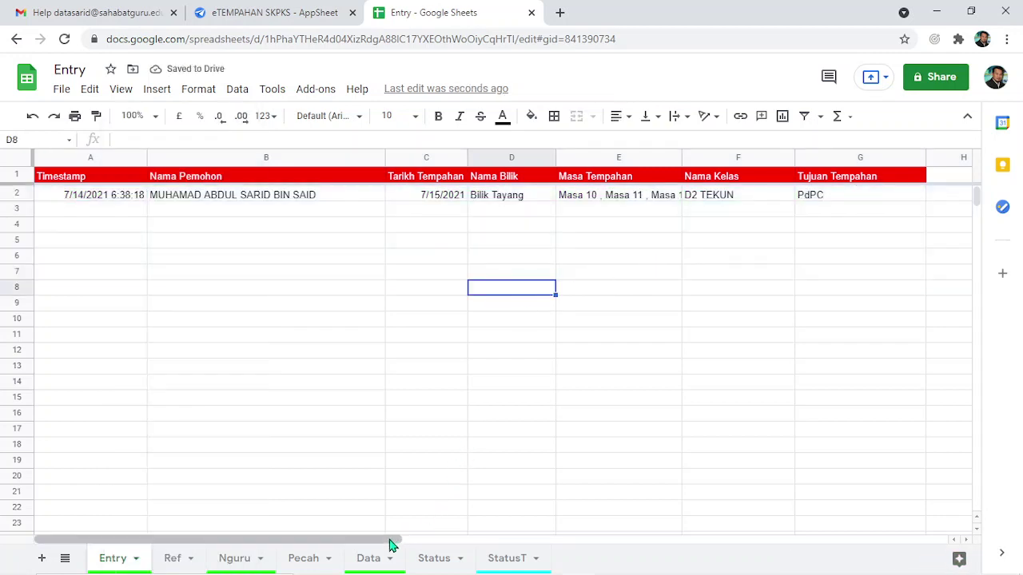
Delete all the empty columns after Tujuan Tempahan in the Entry sheet, first H to X, and the remaining H to I.
drag(392, 541, 571, 548)
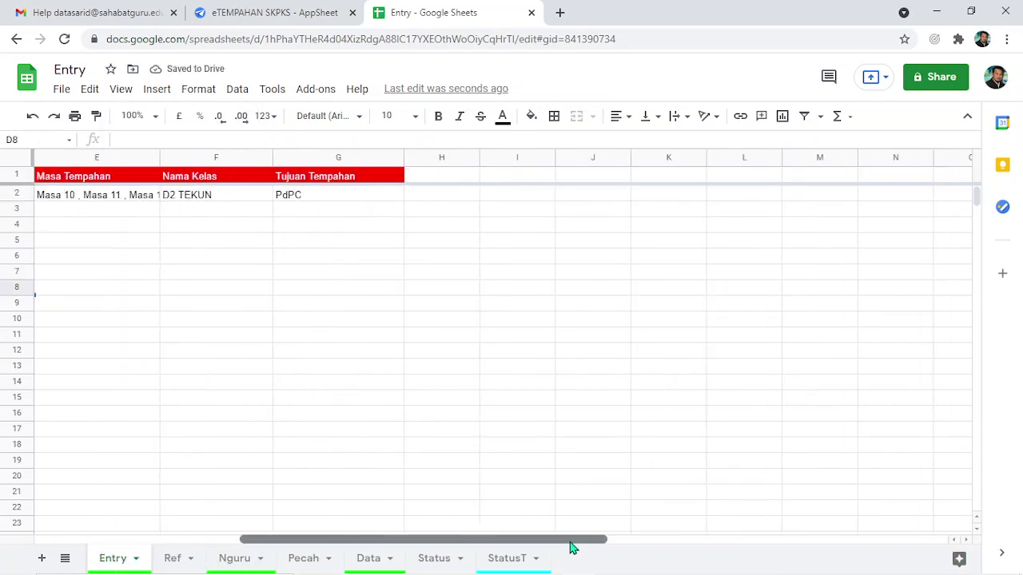
drag(529, 157, 939, 157)
right_click(709, 314)
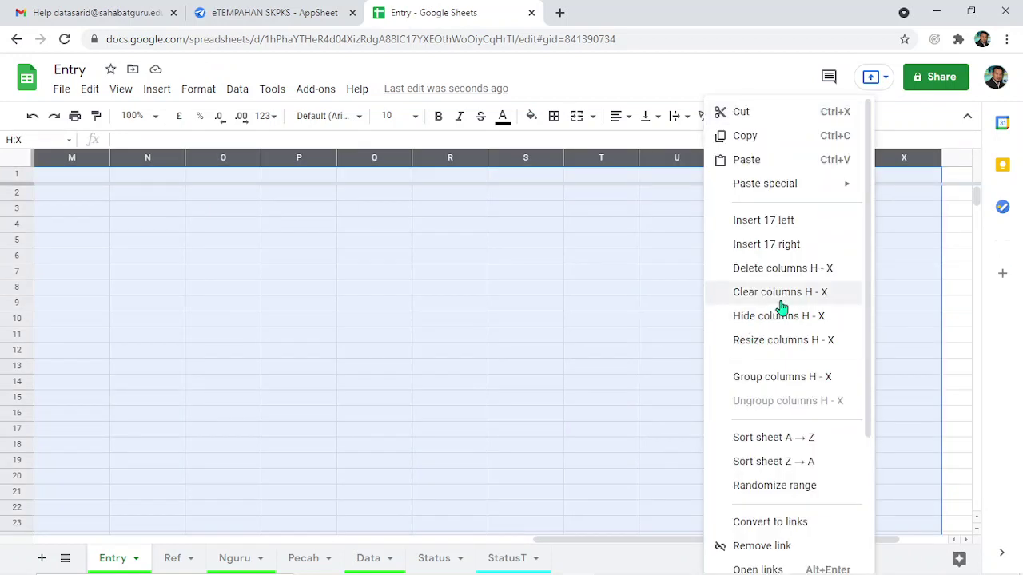
click(787, 272)
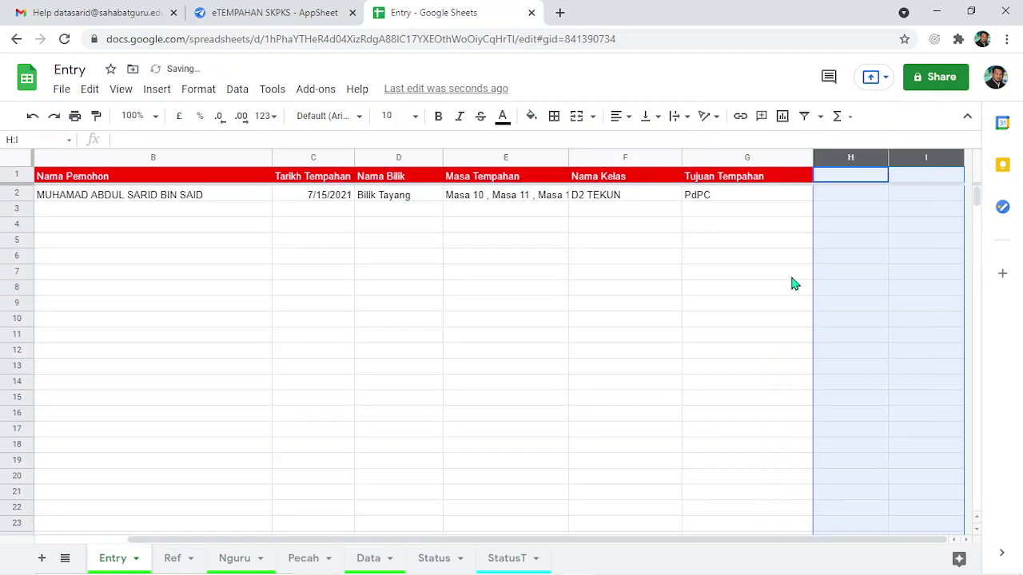
click(868, 240)
drag(860, 158, 927, 157)
right_click(892, 231)
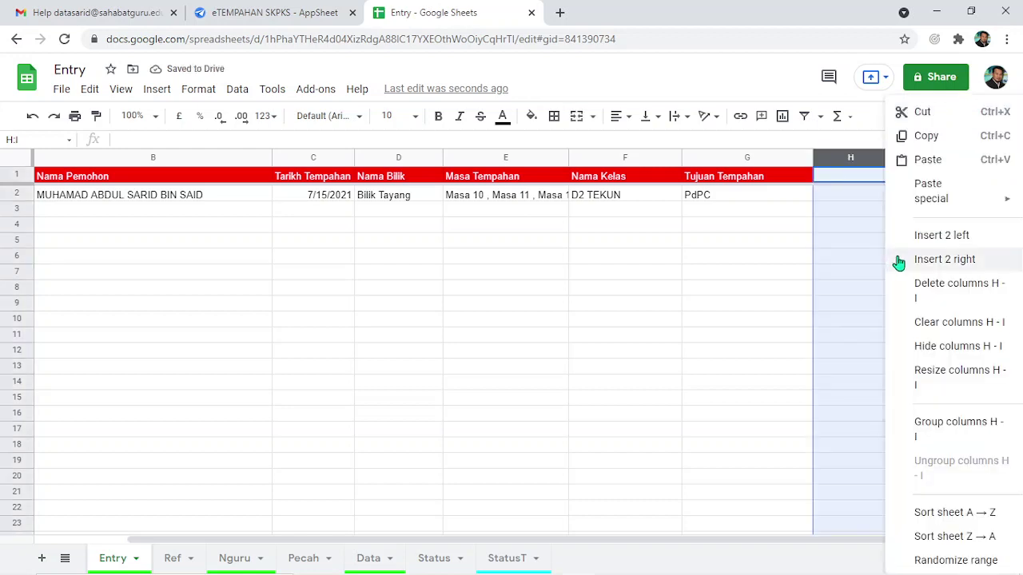
click(931, 284)
click(632, 291)
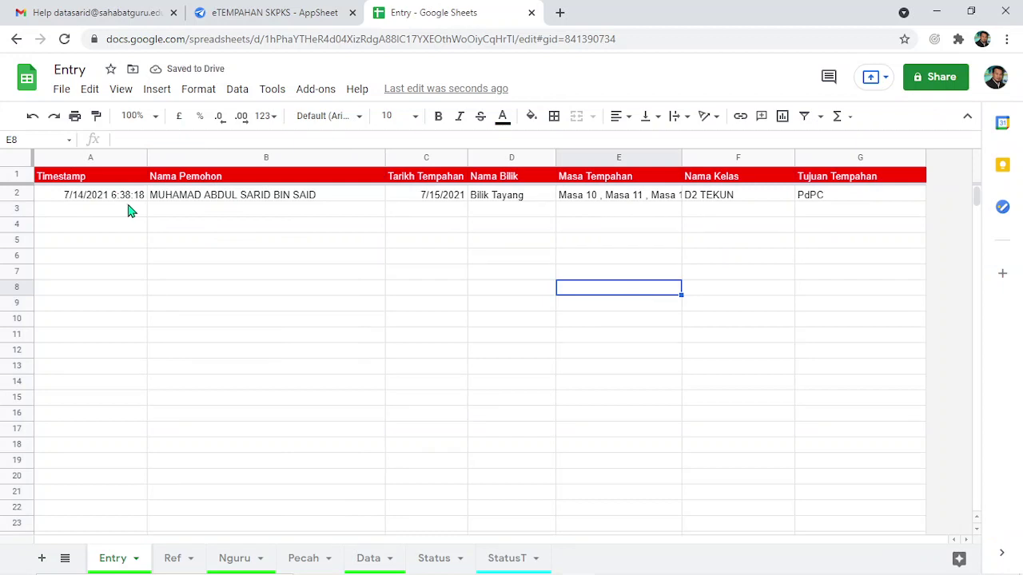
Review the test booking's date and periods in the Entry sheet and the teacher list in the Nguru sheet.
click(449, 200)
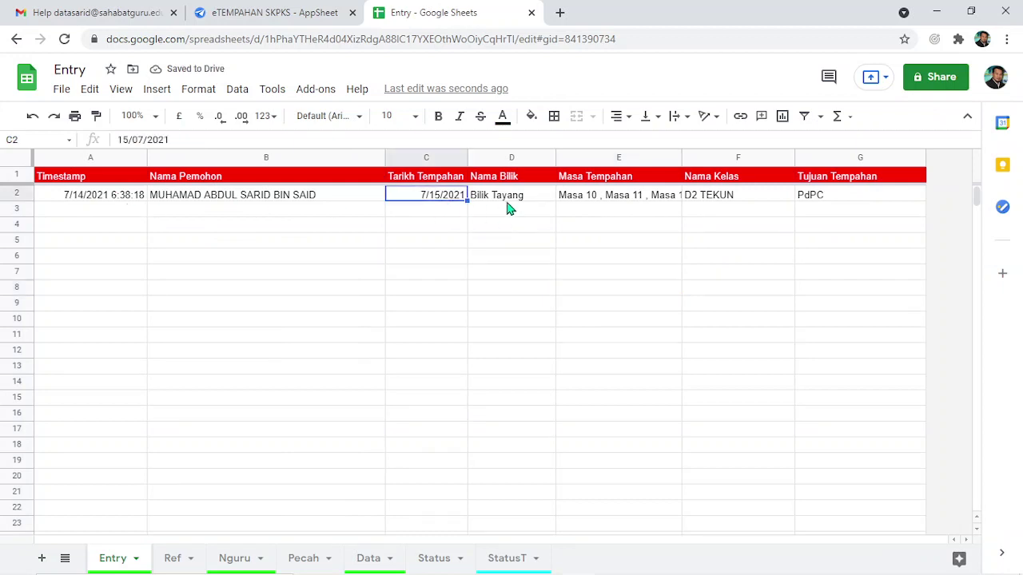
click(610, 203)
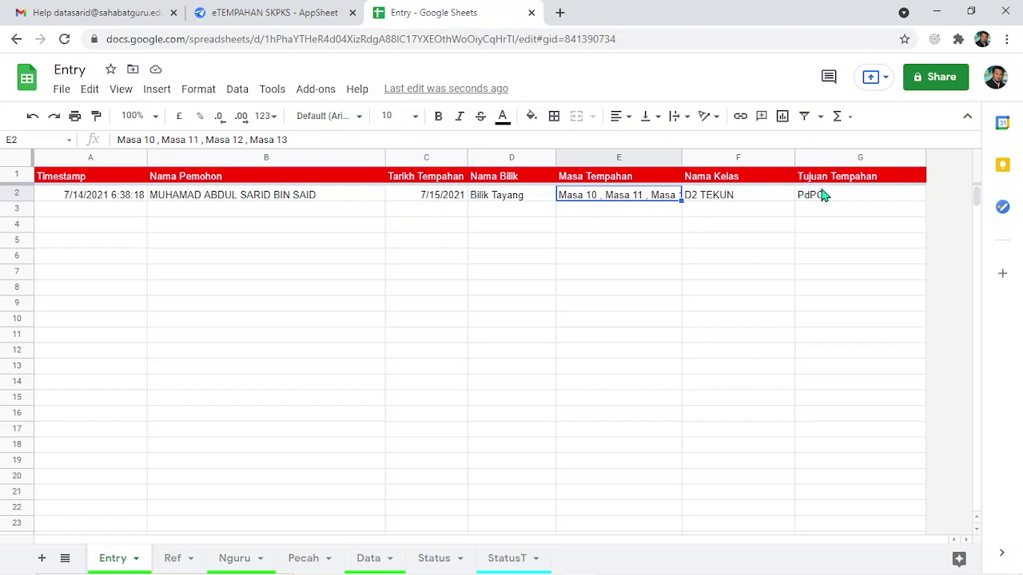
click(241, 564)
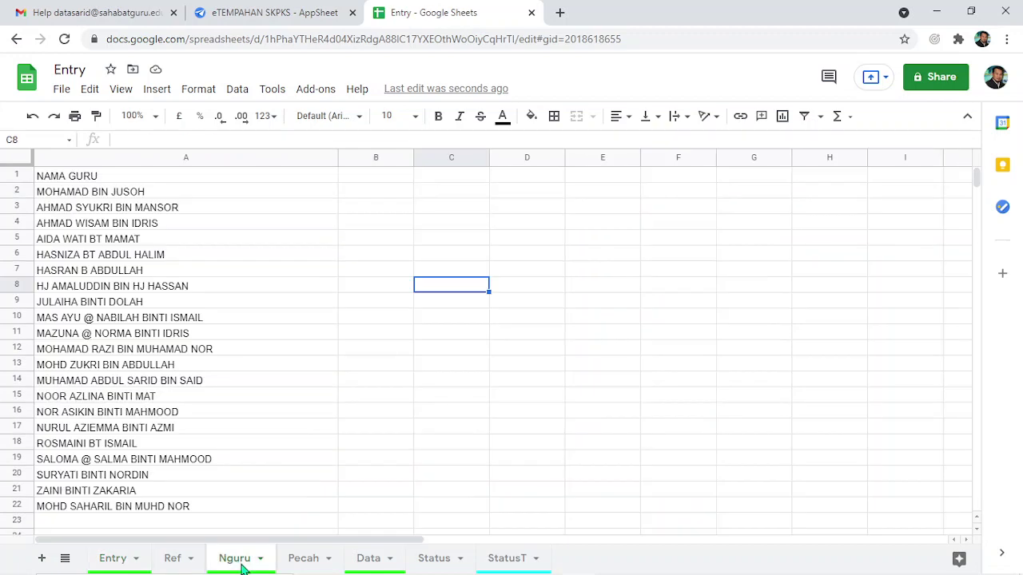
Clear the old timestamps and booking periods from A2:B20 of the Data sheet.
click(368, 558)
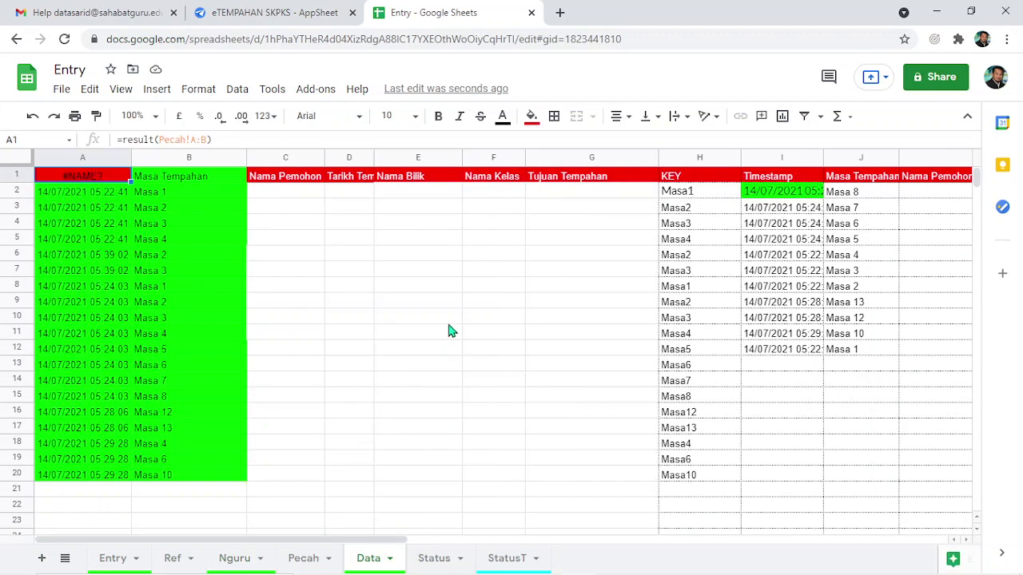
click(449, 323)
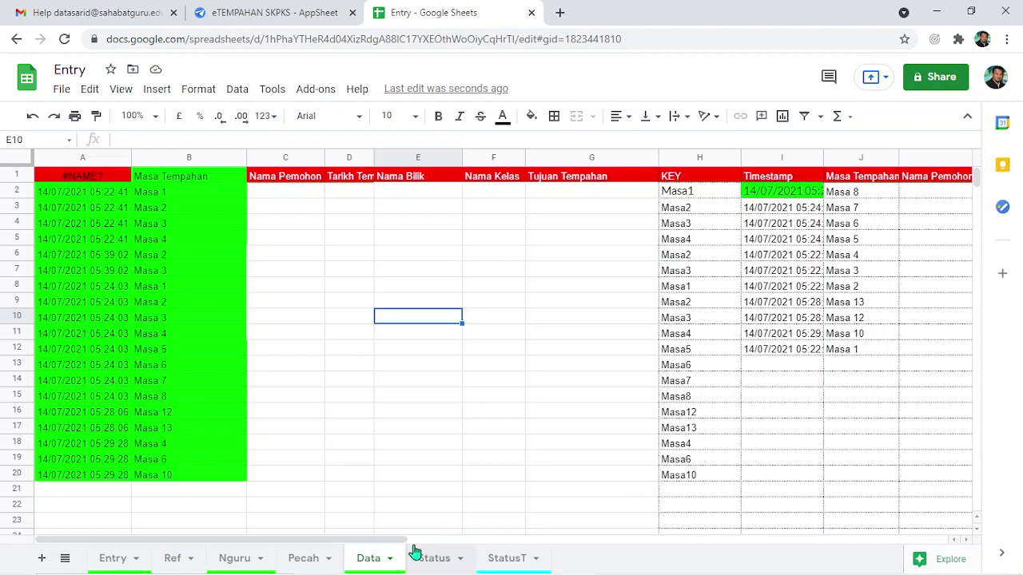
drag(400, 541, 220, 494)
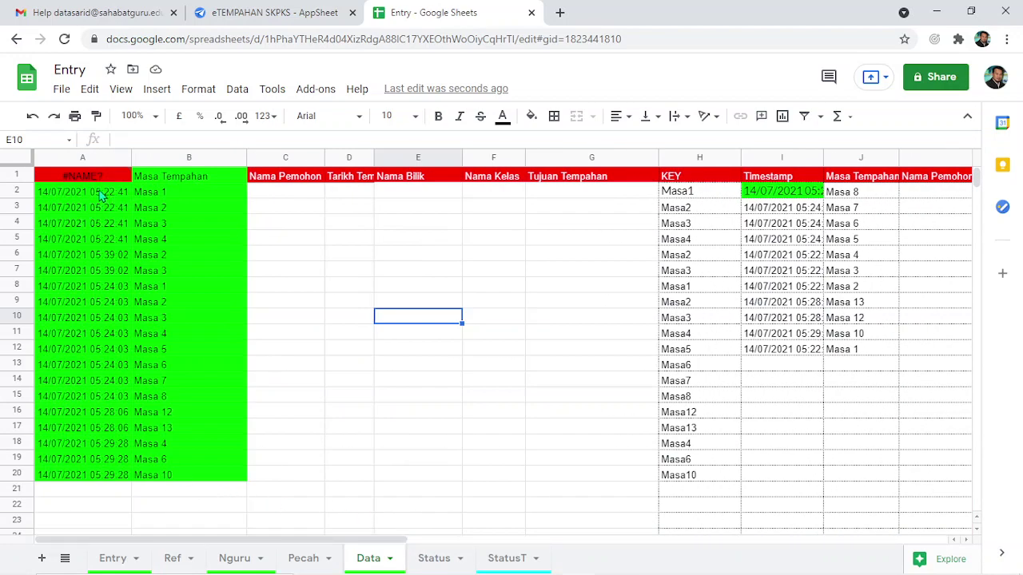
drag(90, 196, 222, 487)
key(Delete)
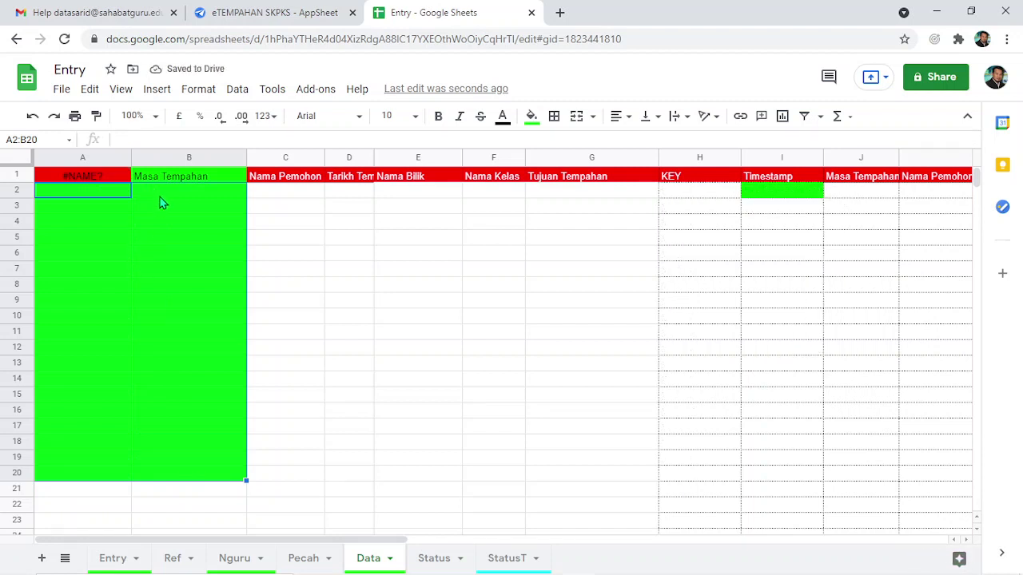
key(Right)
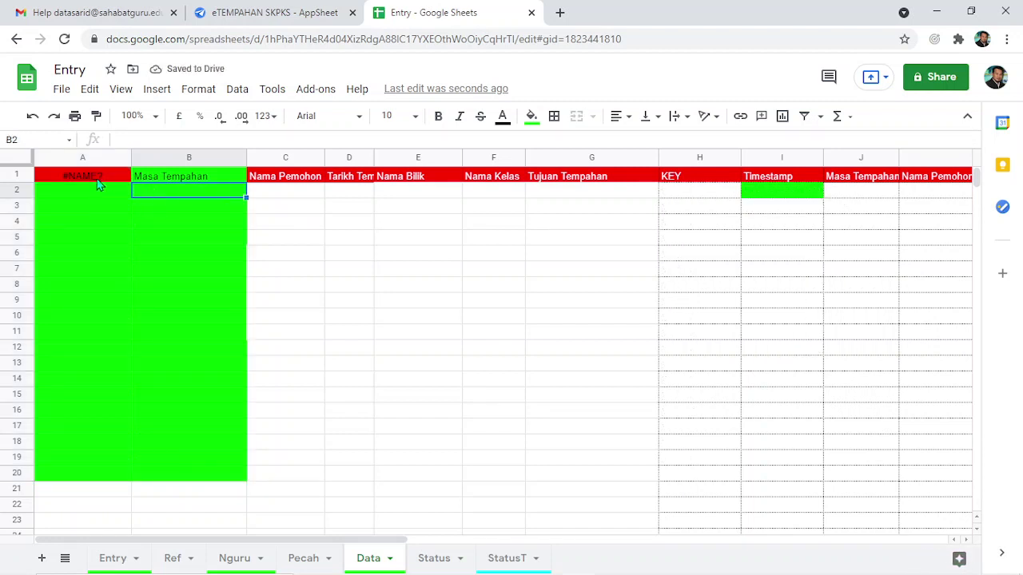
Inspect the formula error in cell A1 of the Data sheet and the green range A2:B20 below it.
click(98, 180)
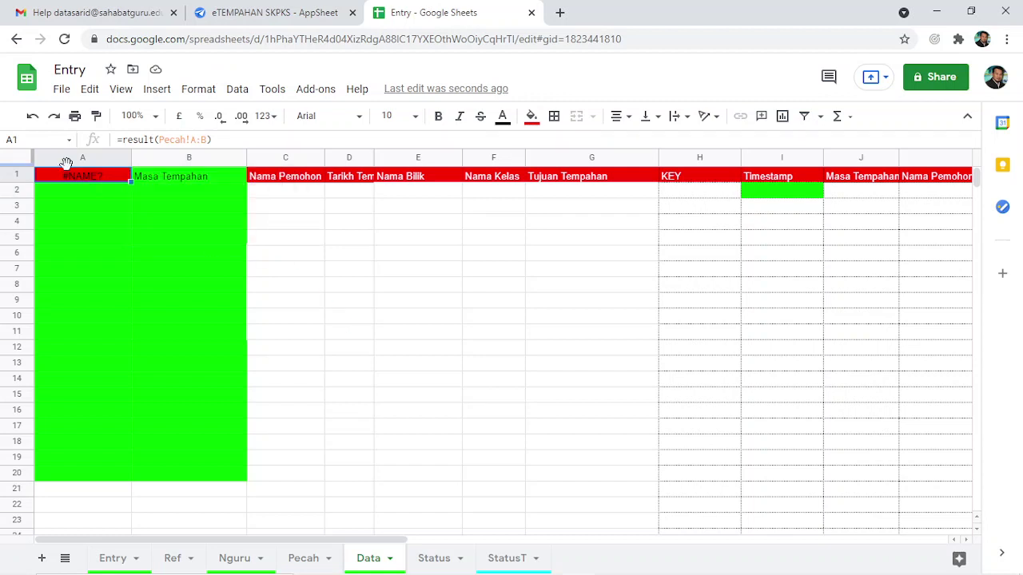
mouse_move(84, 182)
click(69, 237)
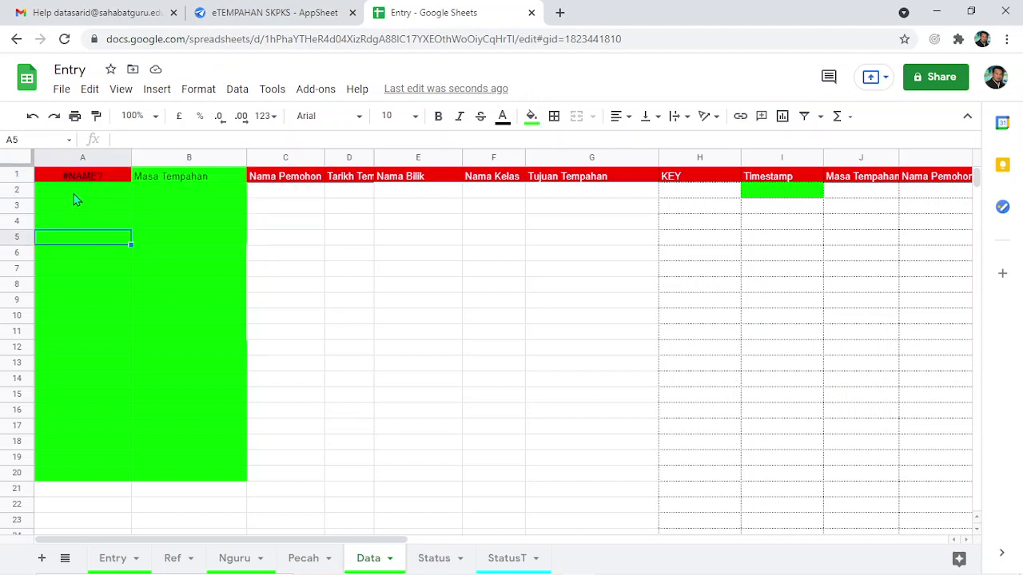
drag(74, 194, 223, 484)
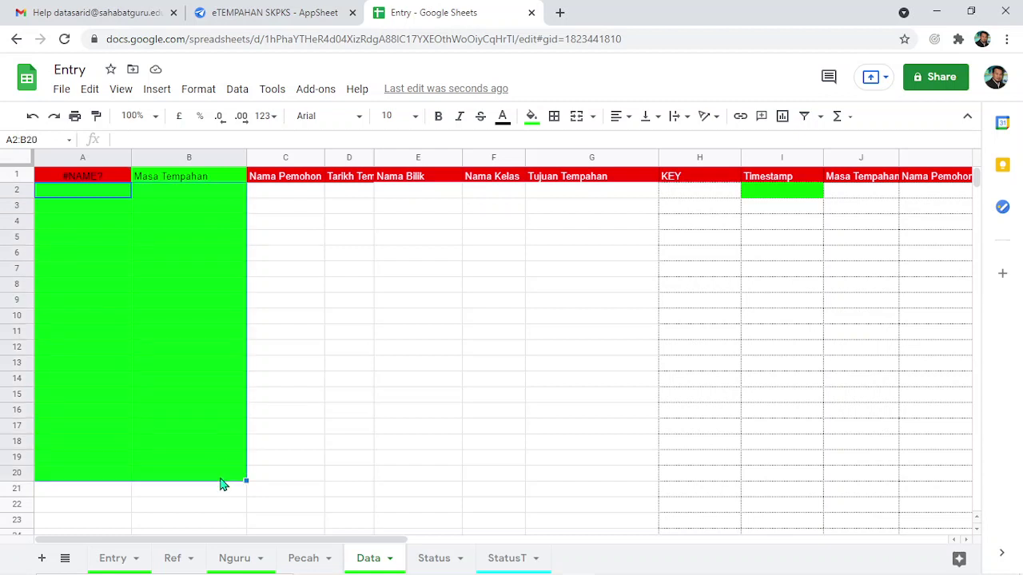
click(190, 336)
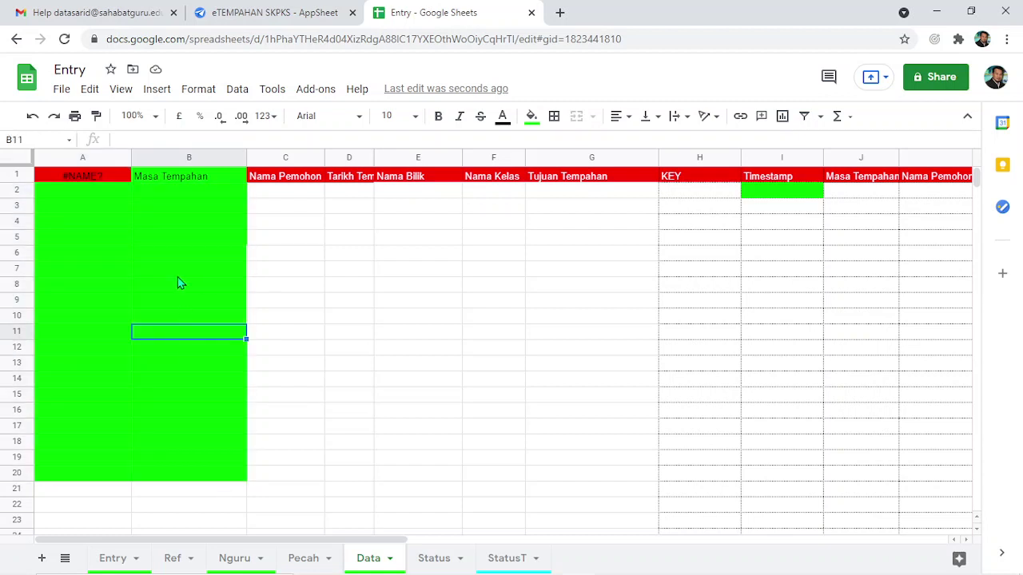
click(102, 181)
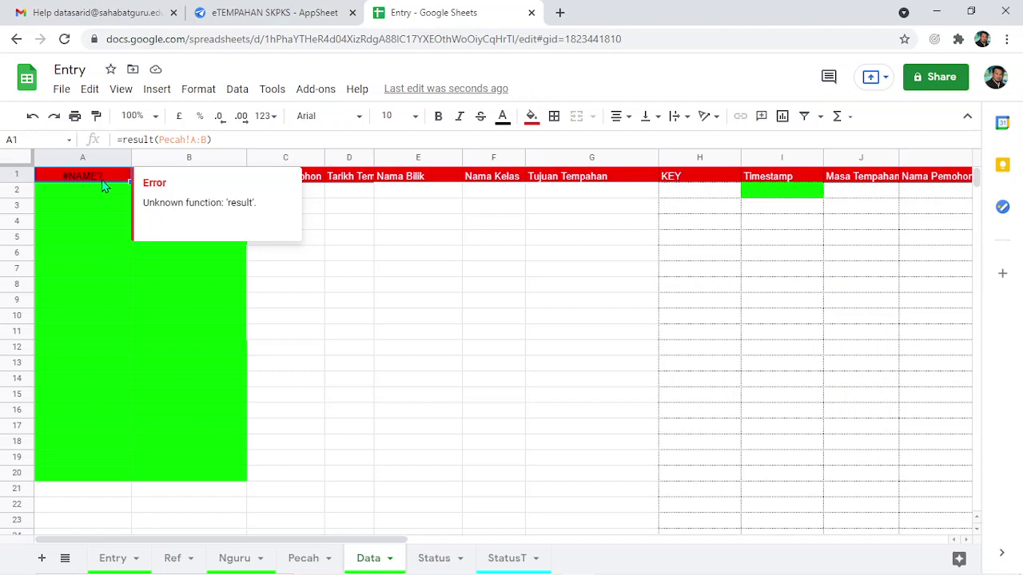
Open the spreadsheet's script editor, accept the cookie notice and remove the default myFunction code from Code.gs.
click(314, 89)
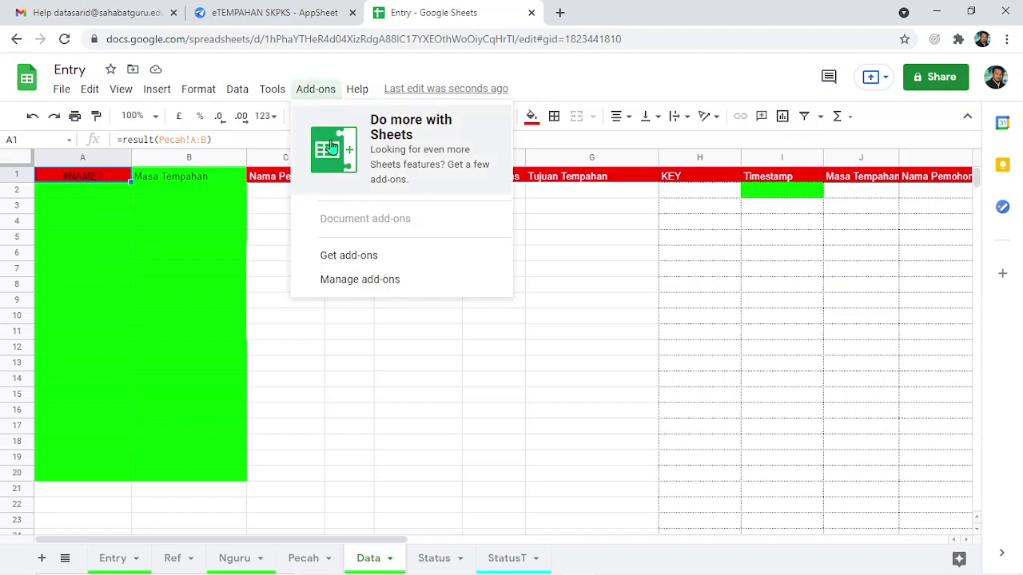
click(281, 93)
click(276, 89)
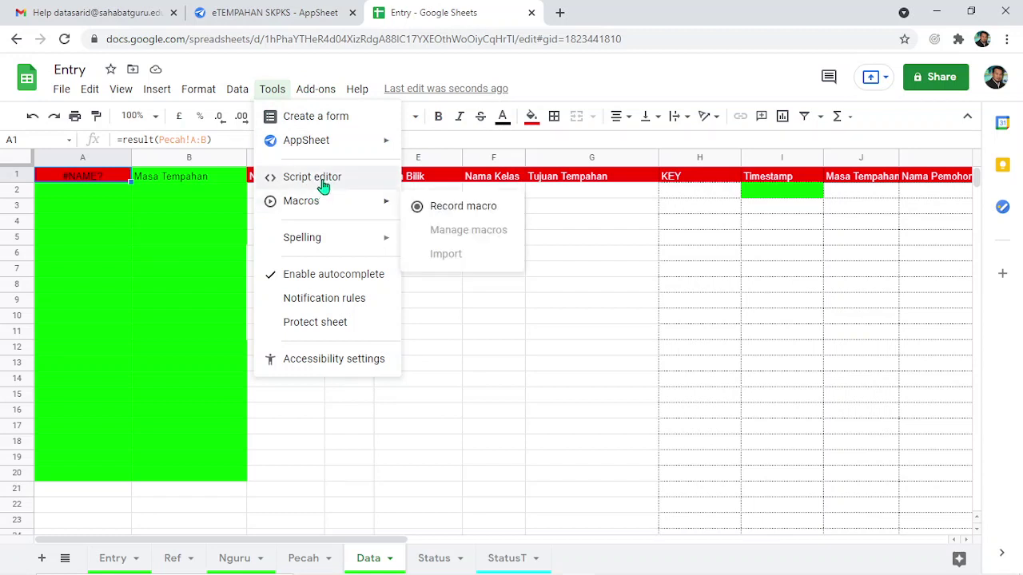
click(320, 176)
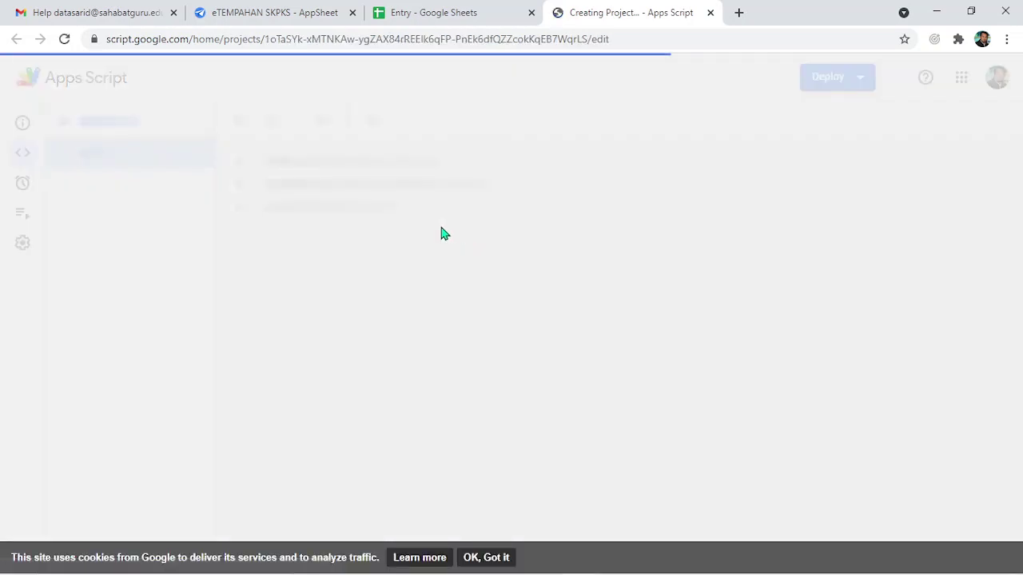
click(496, 559)
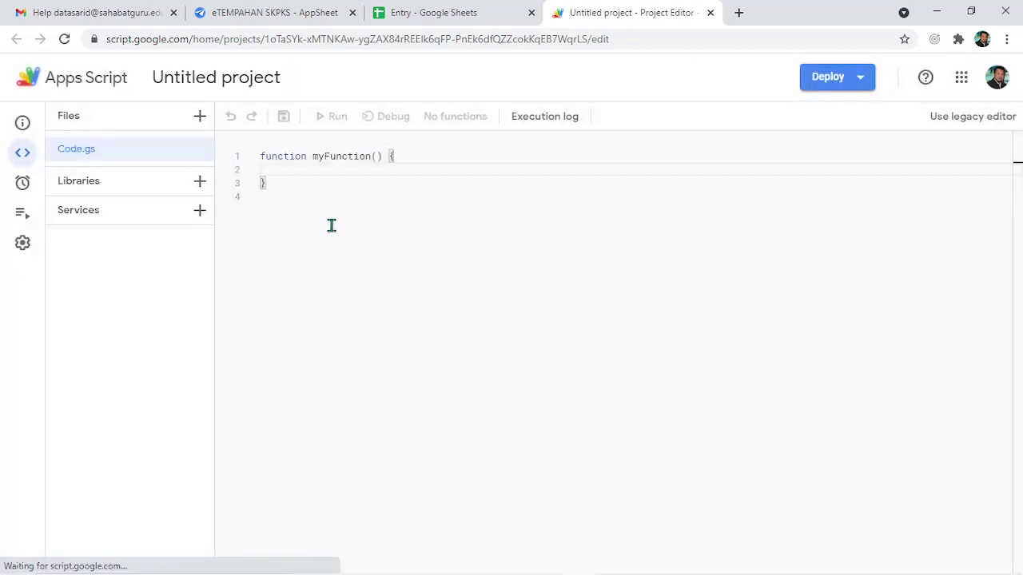
drag(299, 203, 235, 156)
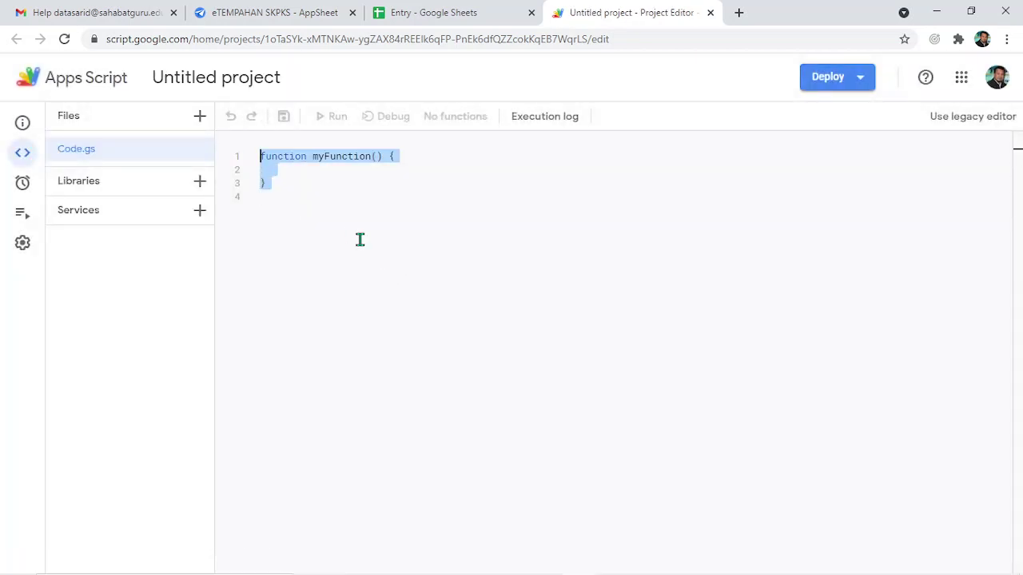
key(BackSpace)
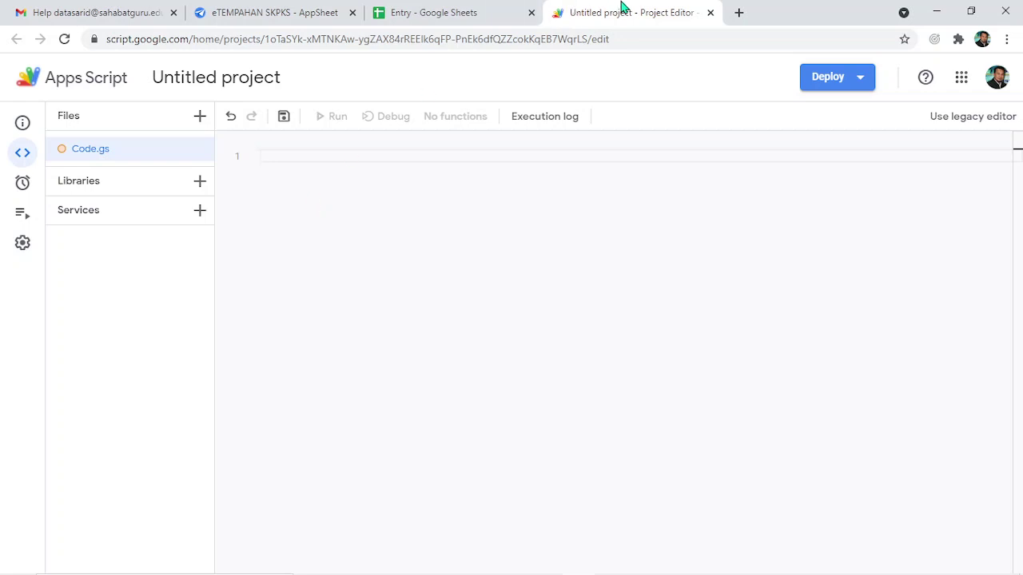
Open the workshop teacher's link page on mylink.la in a new browser tab.
click(729, 18)
text(M)
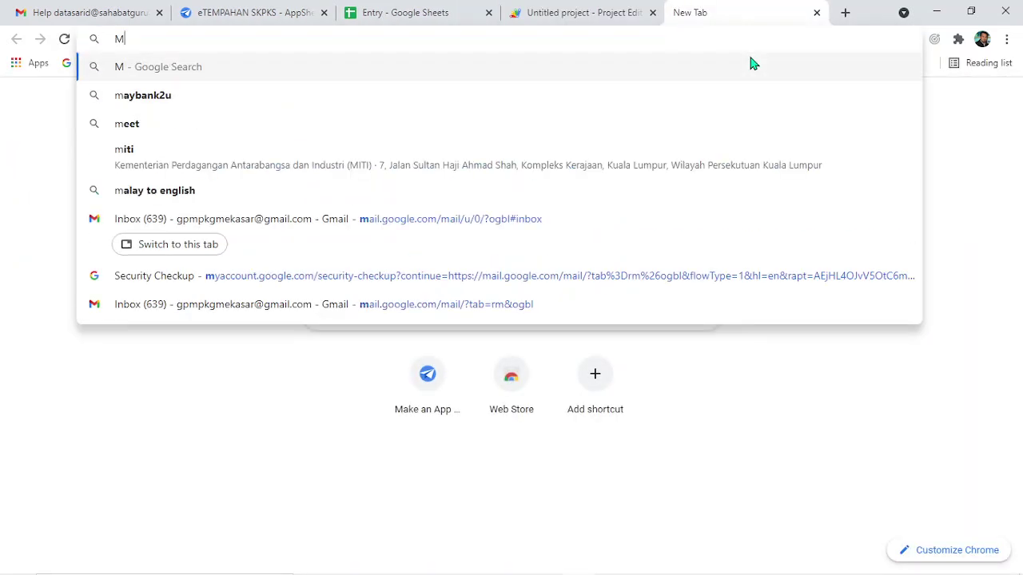
text(YLIN)
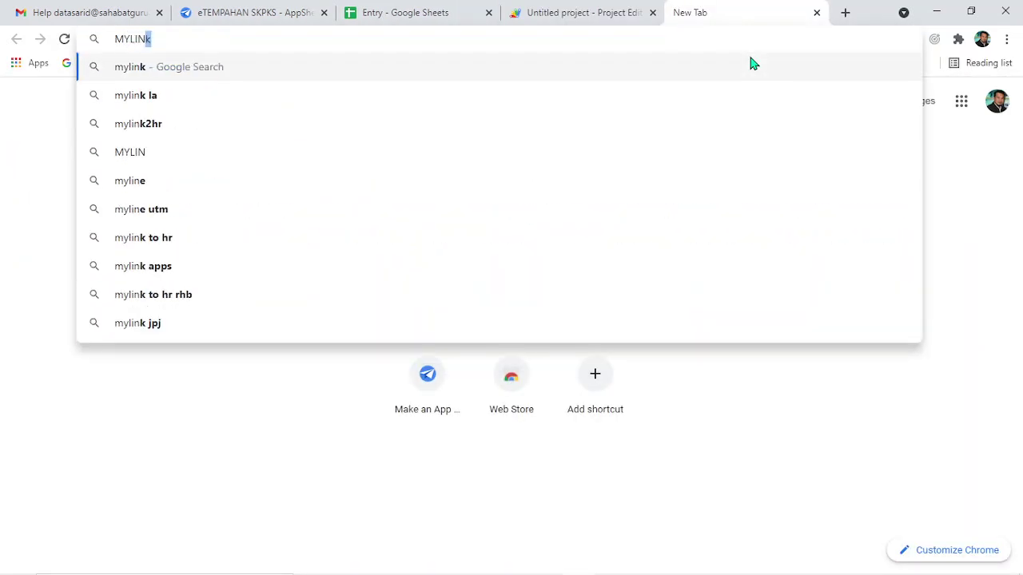
text(K.LA/)
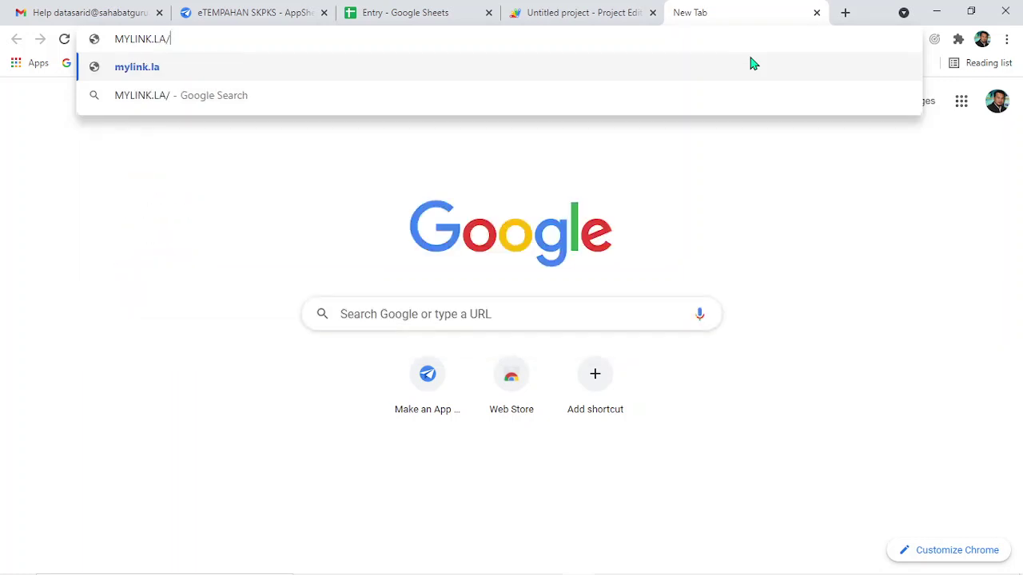
text(CIKGUSARID)
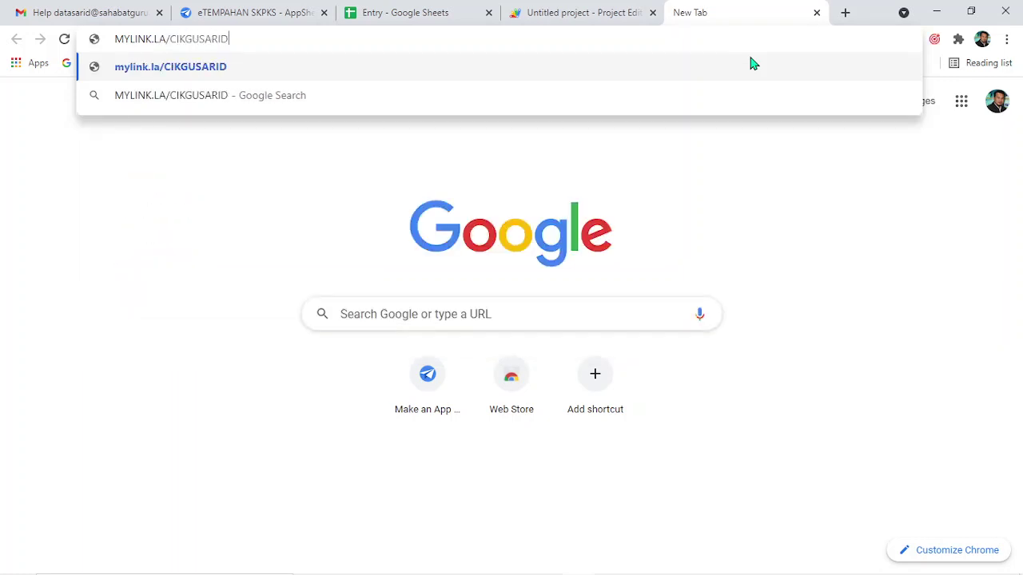
key(Return)
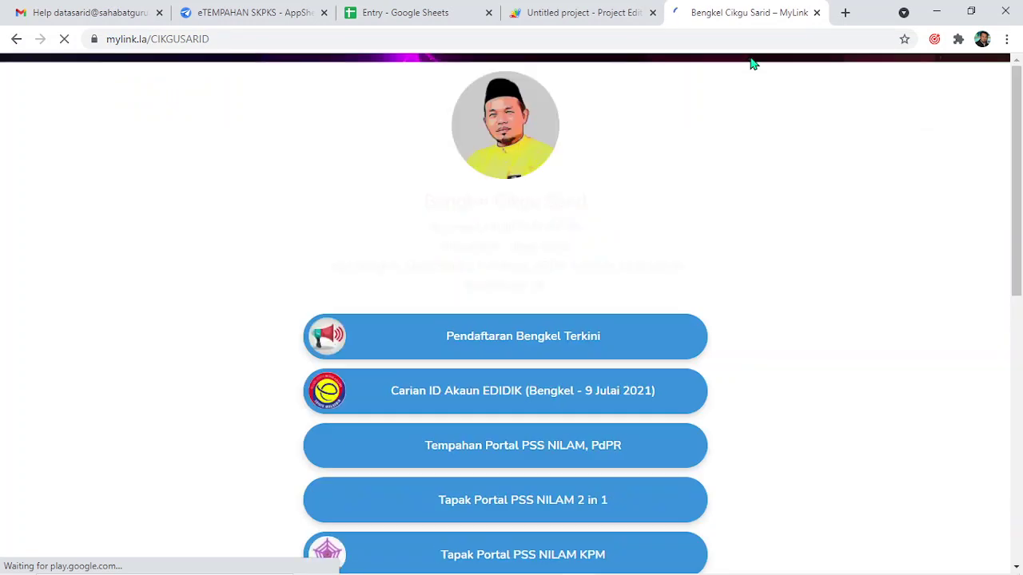
Open the teacher's notes site from the link page and follow its "Skript bagi check box" link to the script document.
scroll(335, 160, down, 3)
scroll(336, 159, down, 5)
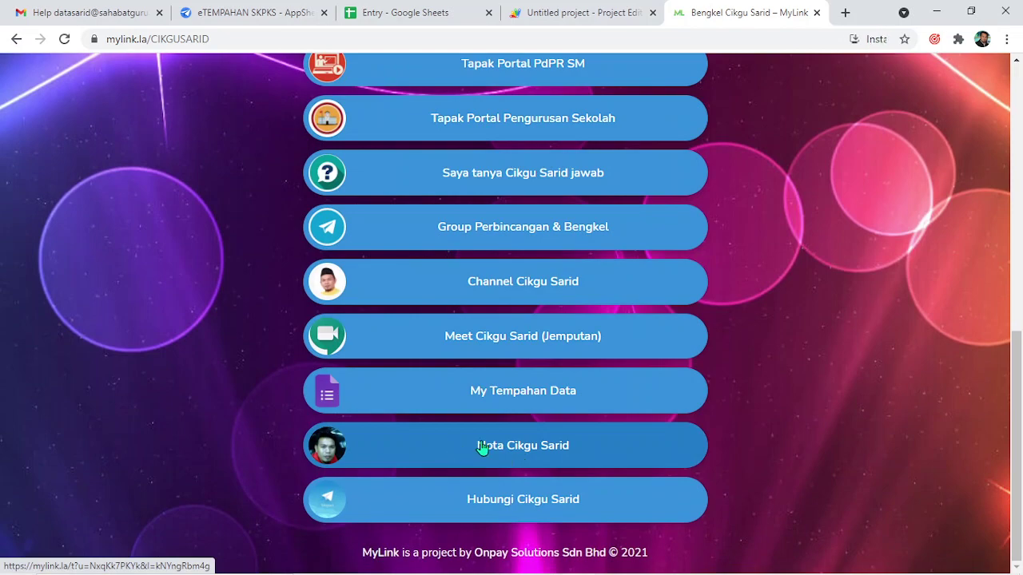
click(482, 448)
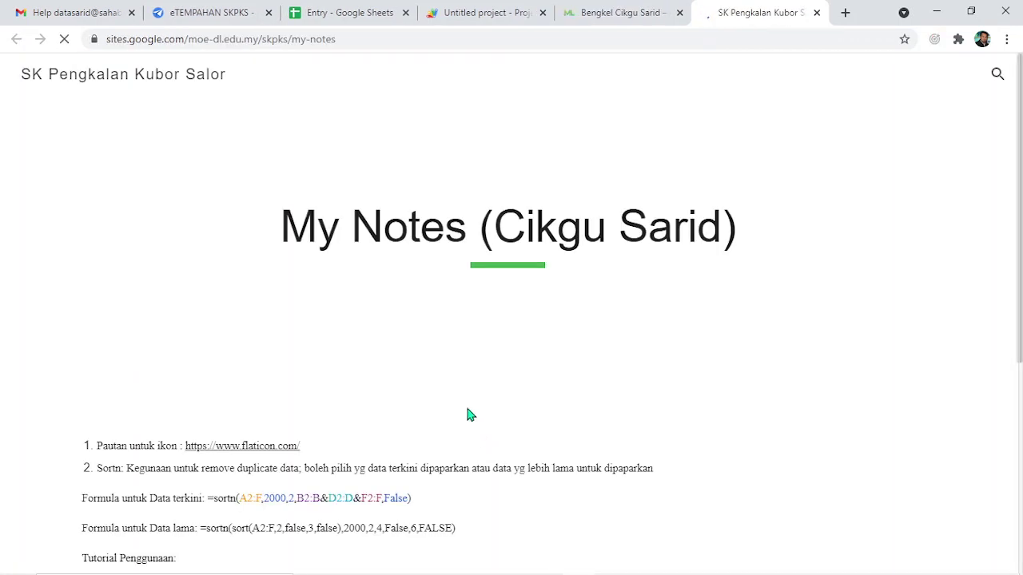
scroll(383, 310, down, 5)
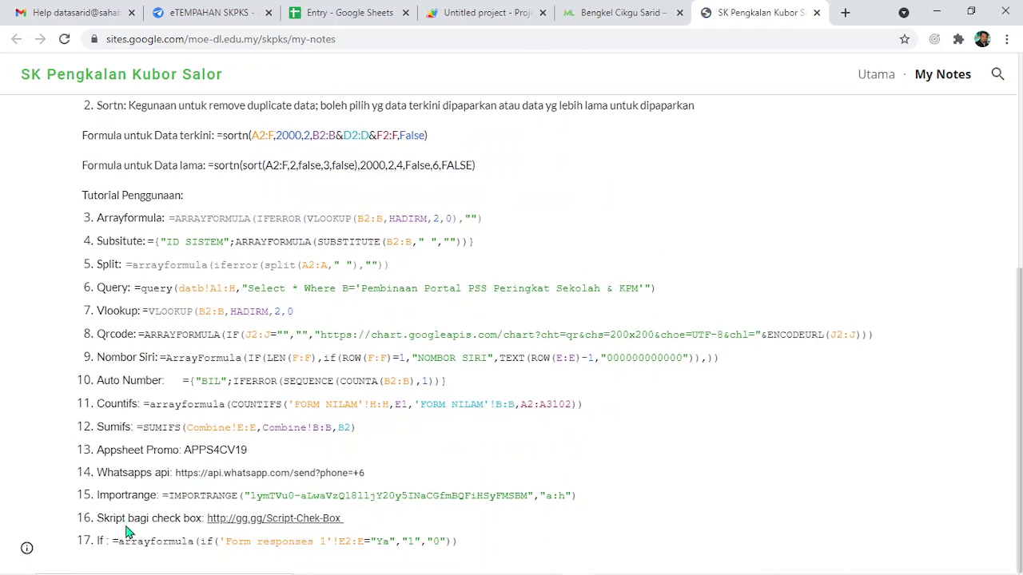
click(285, 526)
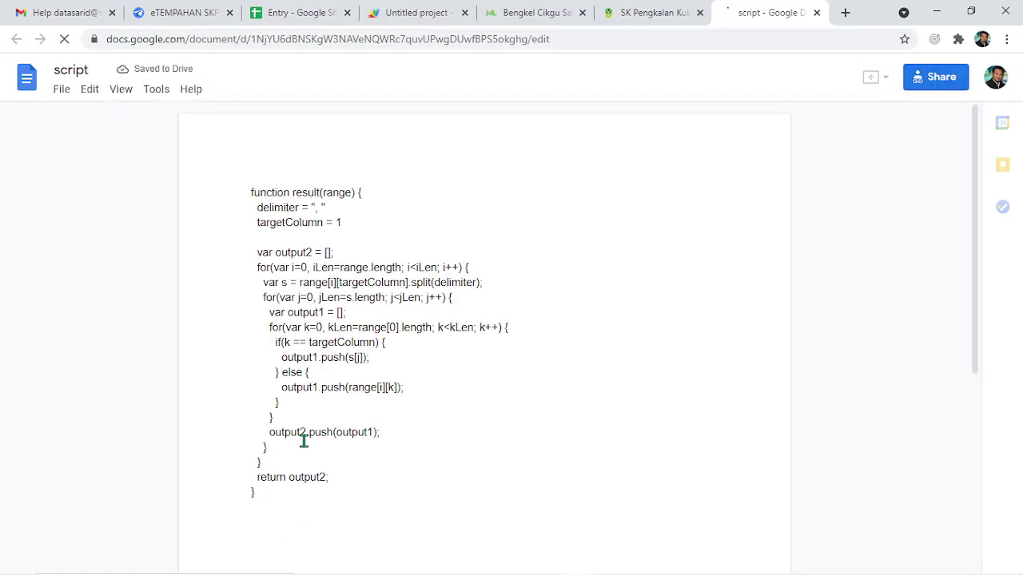
Copy the result(range) function code from its first line through "return output2;" in the script document.
drag(273, 496, 286, 181)
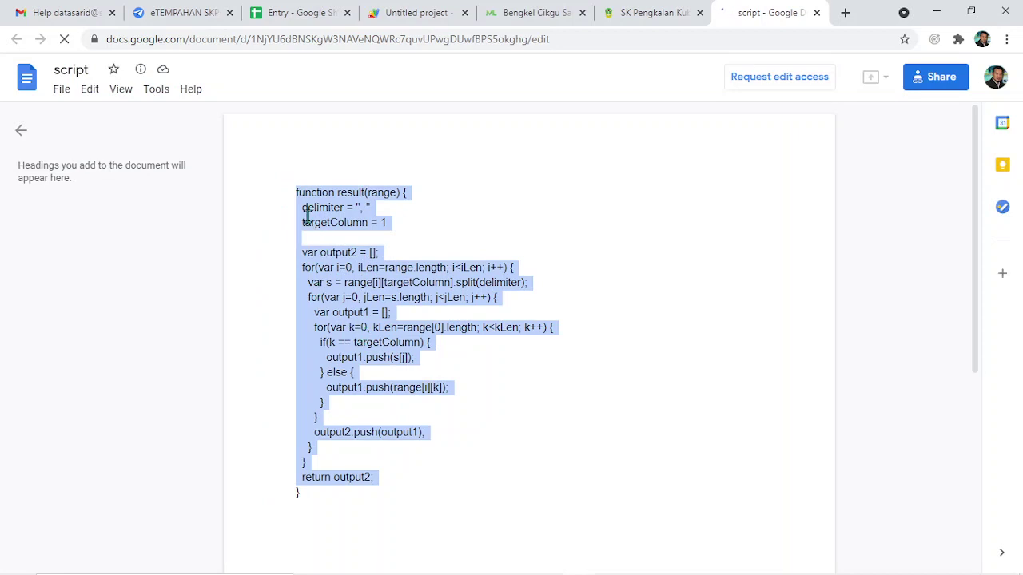
right_click(318, 296)
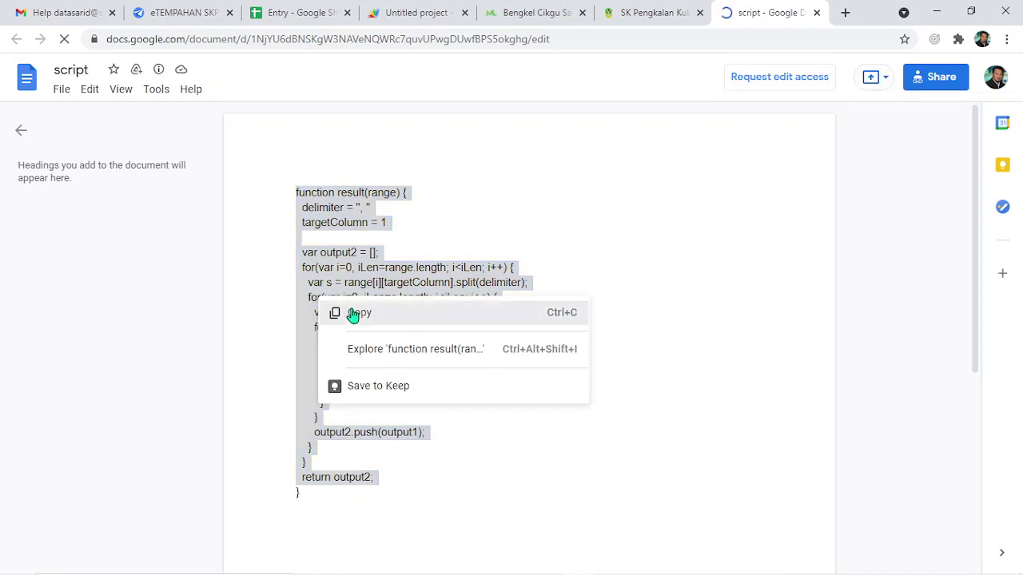
click(351, 312)
Close the unsaved script project and reopen the script editor from the Entry spreadsheet.
click(308, 8)
click(318, 56)
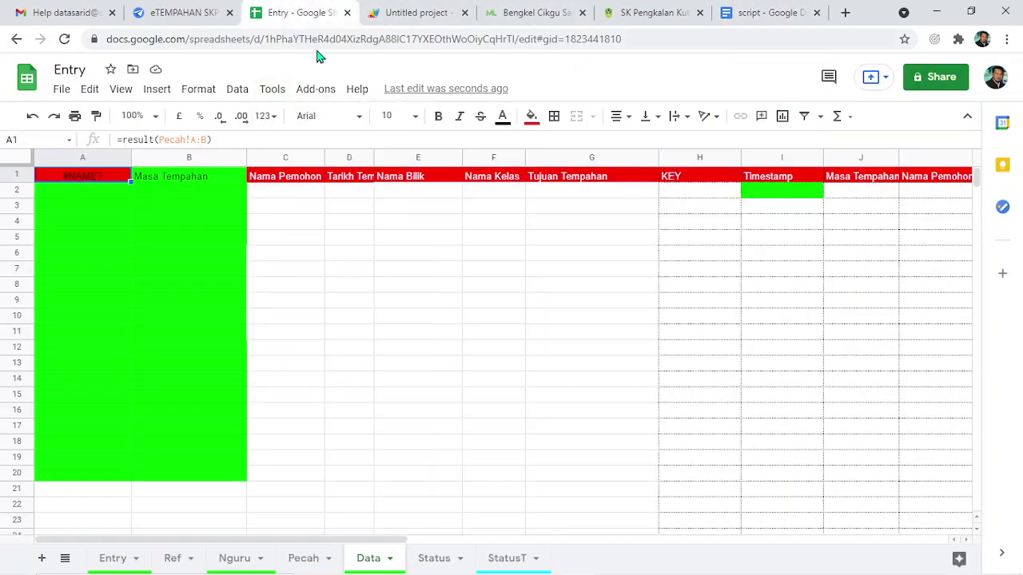
click(382, 16)
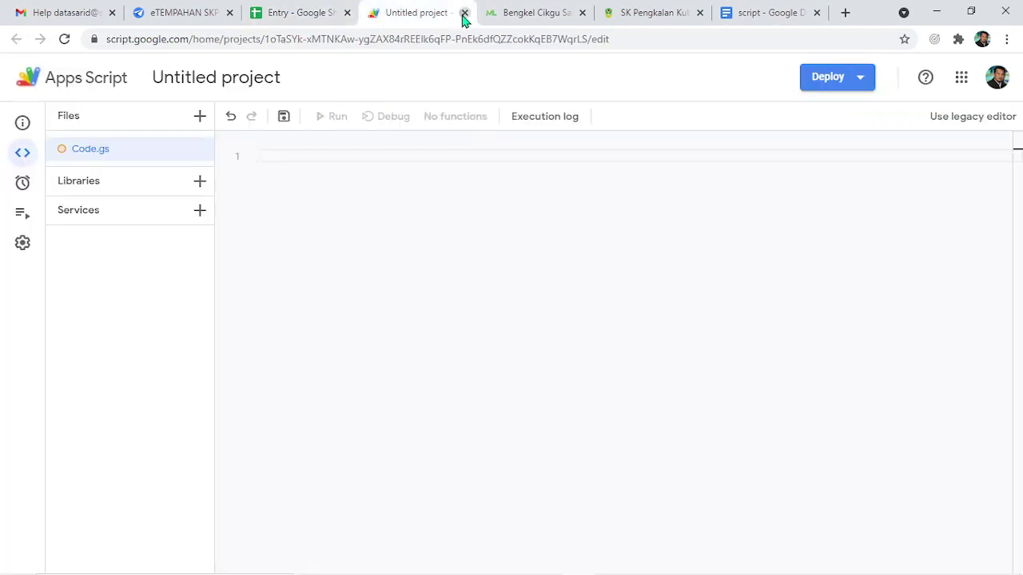
click(464, 13)
click(587, 126)
click(360, 15)
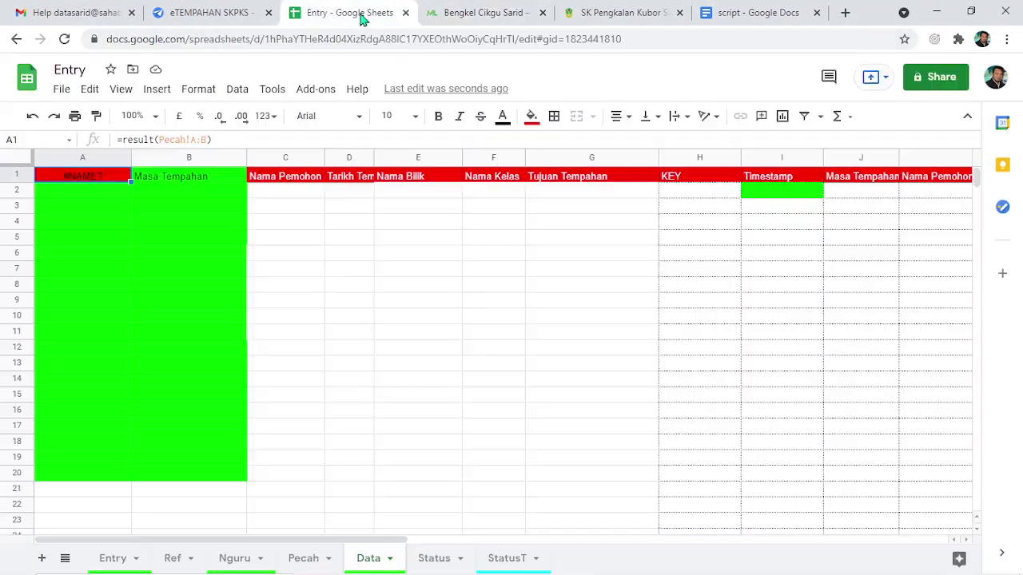
click(272, 90)
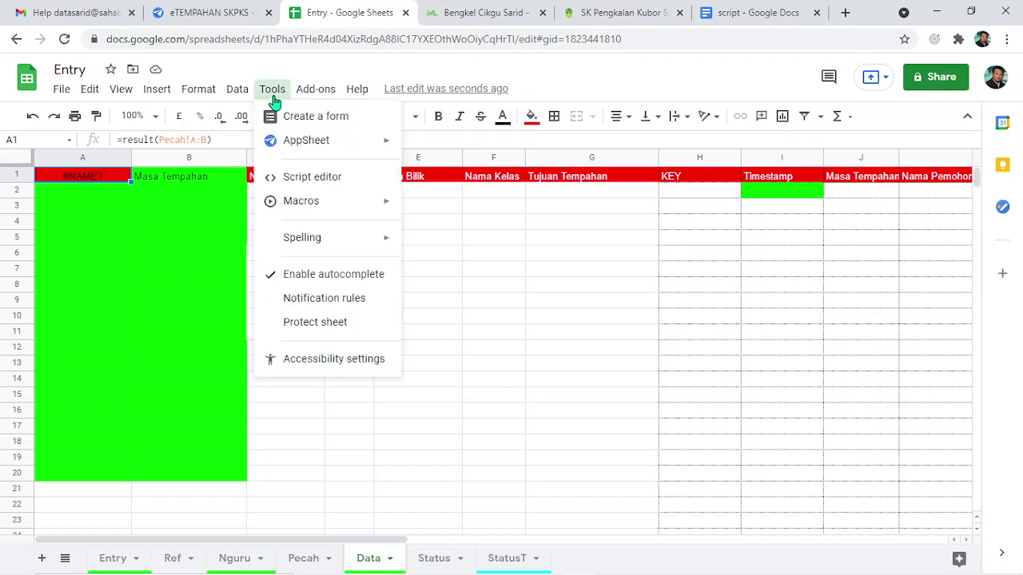
click(296, 178)
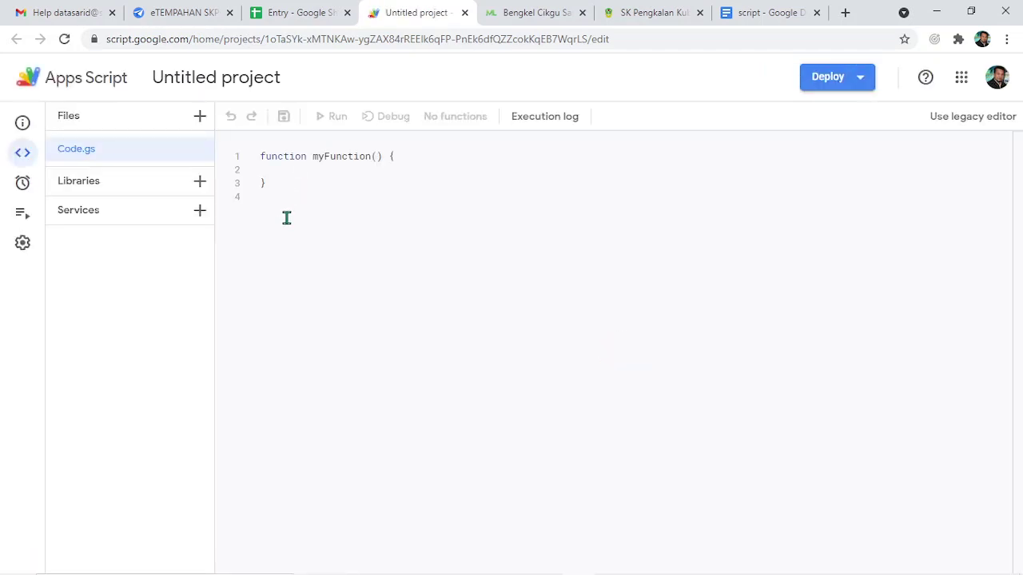
Replace the default myFunction code in Code.gs with the copied result function, allowing clipboard access, and save the project.
drag(265, 190, 257, 156)
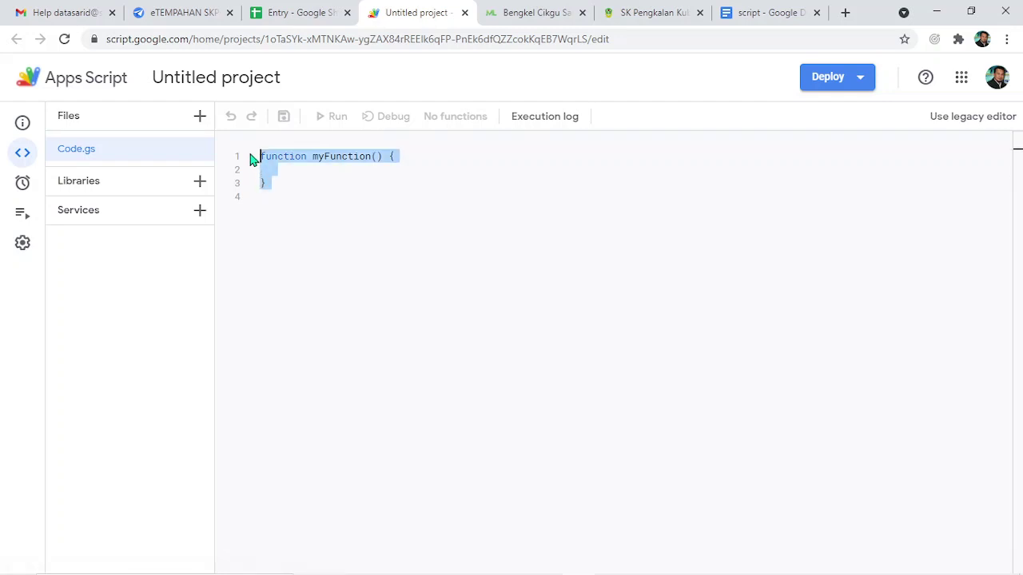
key(BackSpace)
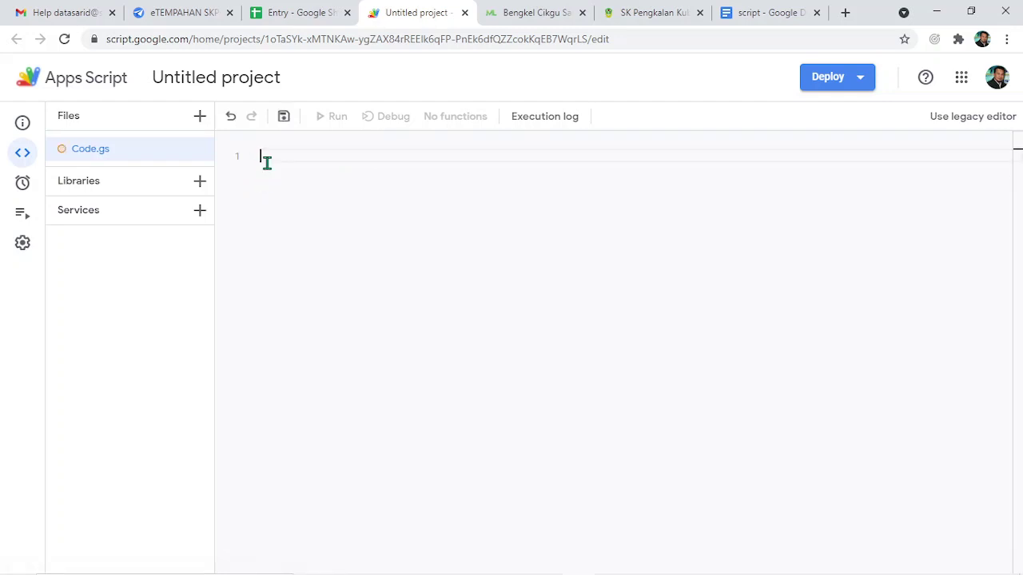
right_click(266, 159)
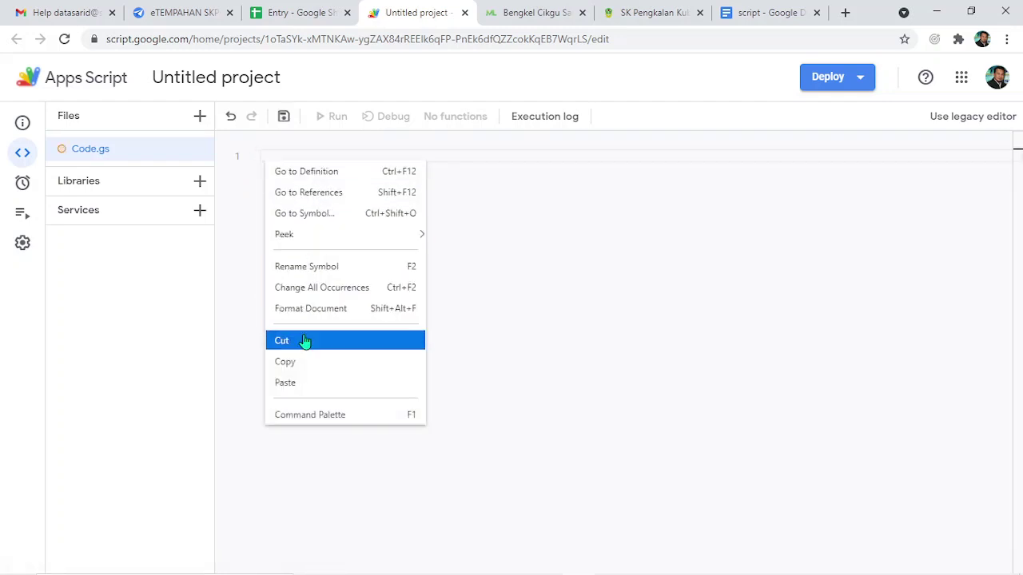
click(304, 393)
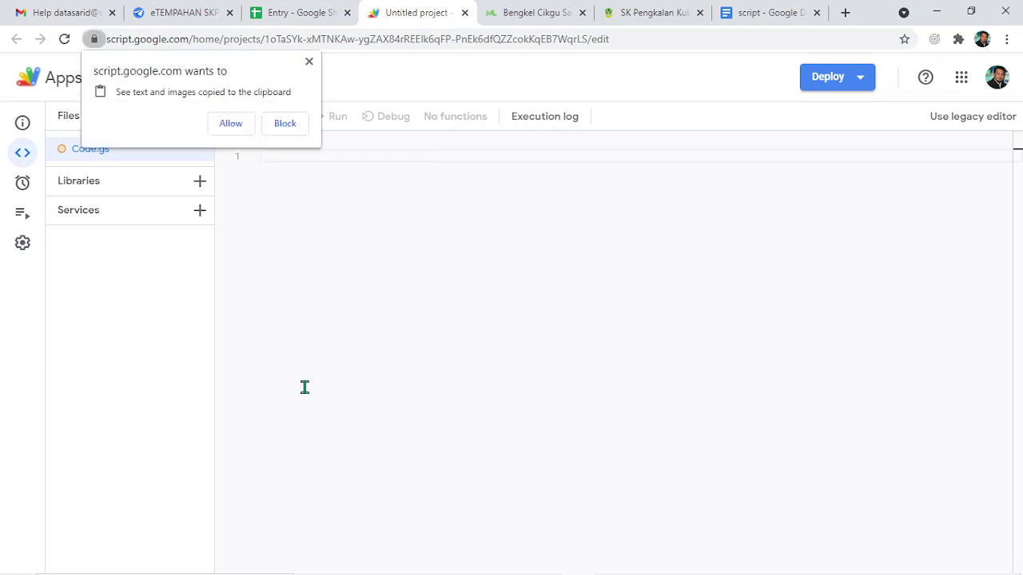
click(231, 124)
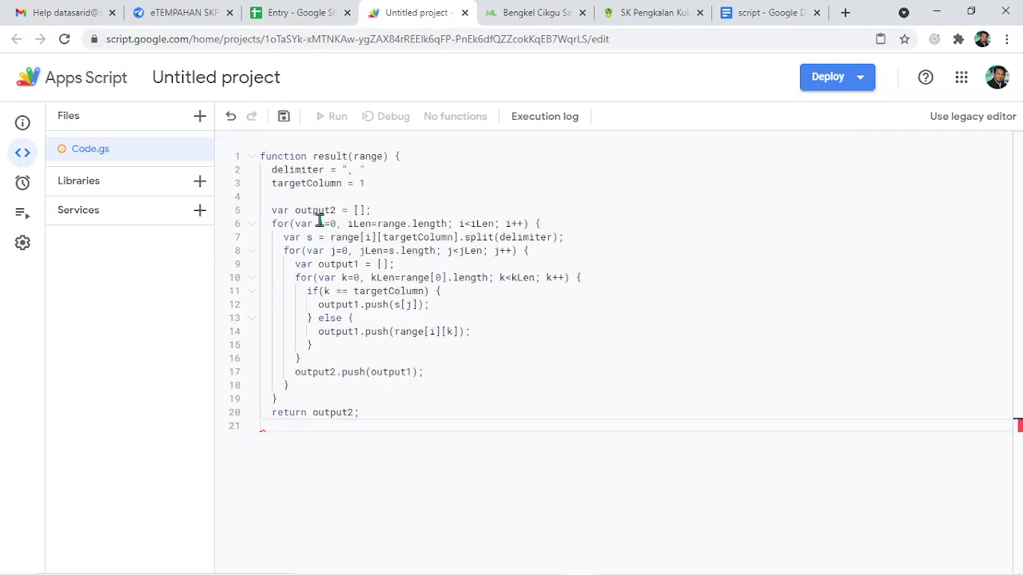
click(284, 117)
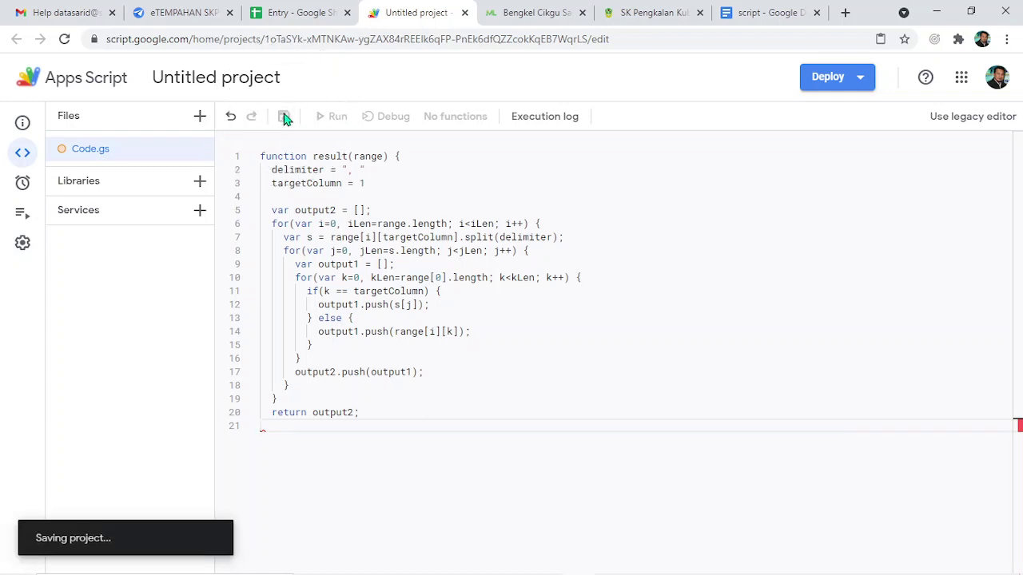
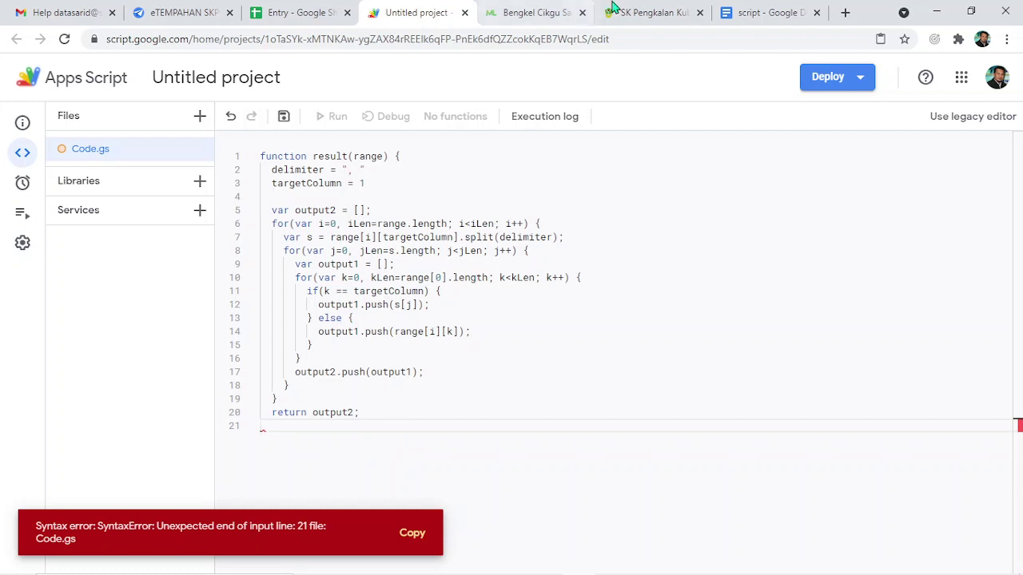
Copy the complete result(range) function, including its closing brace, from the script document in Google Docs.
click(760, 13)
click(422, 436)
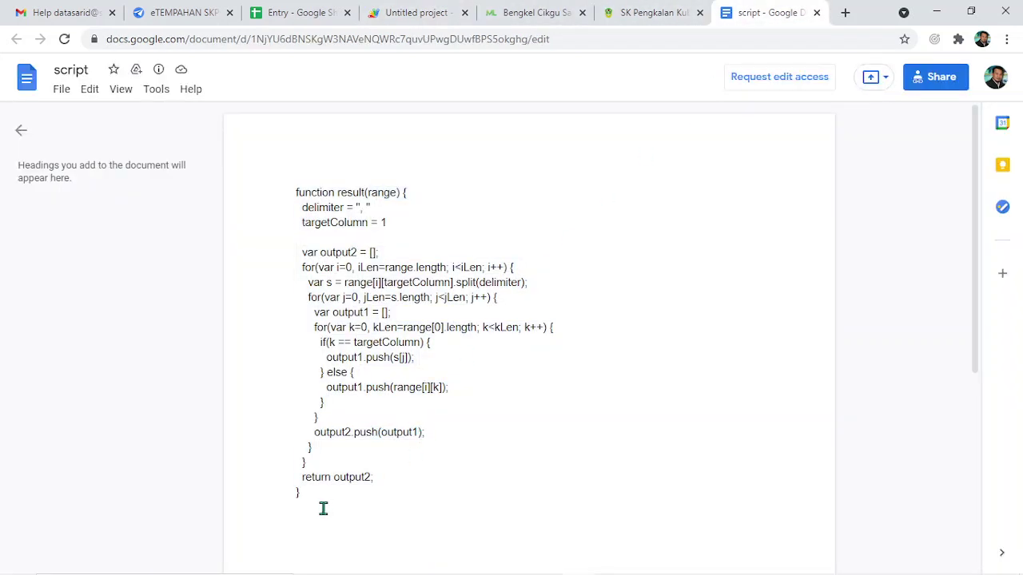
drag(301, 494, 297, 200)
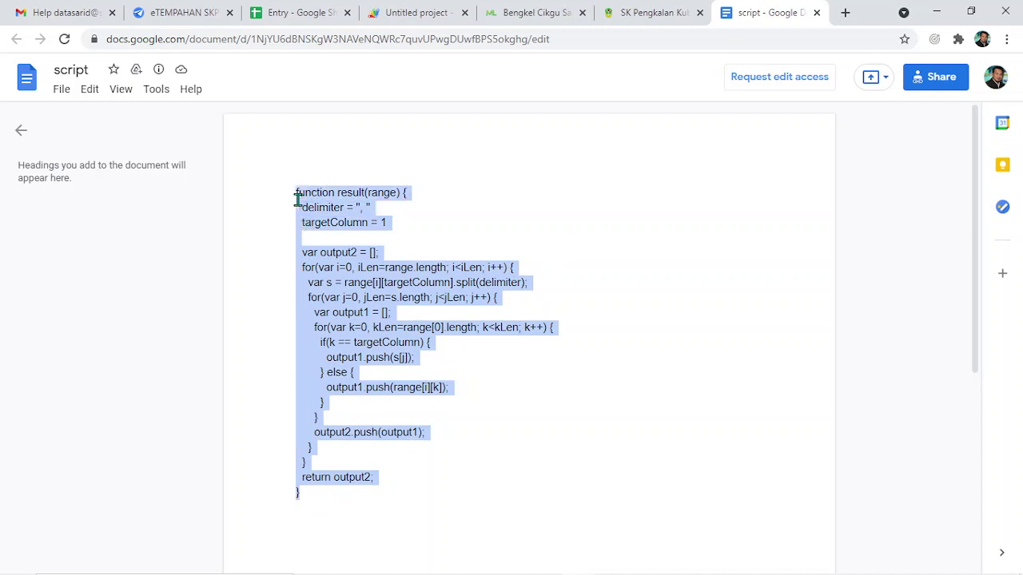
right_click(328, 342)
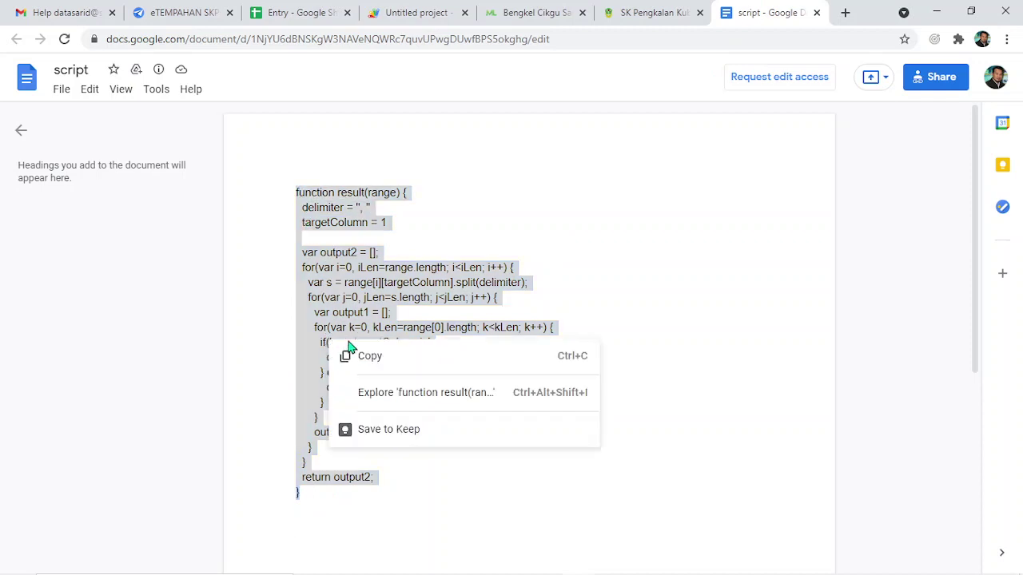
click(365, 353)
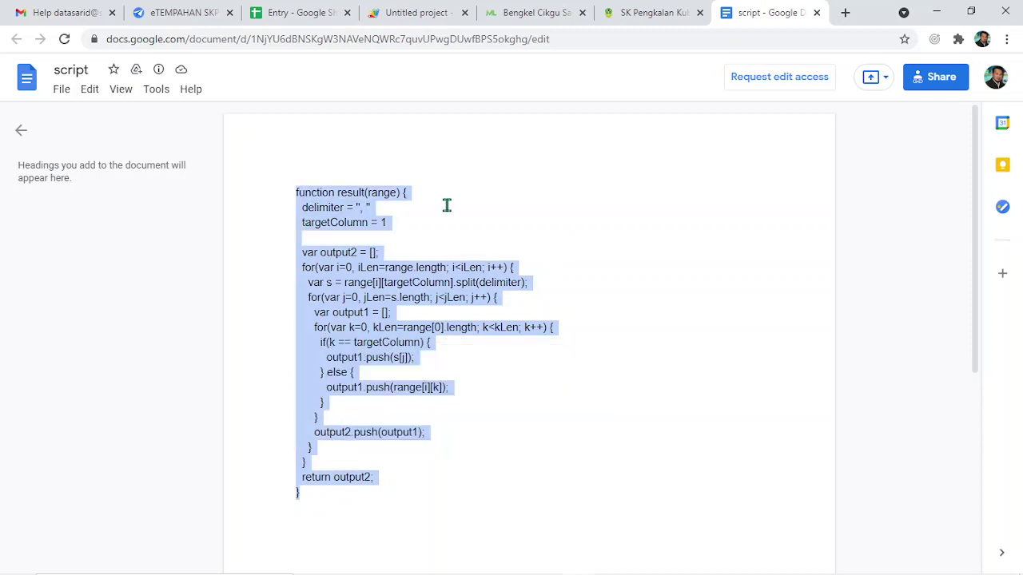
Replace all code in Code.gs of the Apps Script project with the copied function and save the project.
click(384, 19)
drag(303, 429, 258, 145)
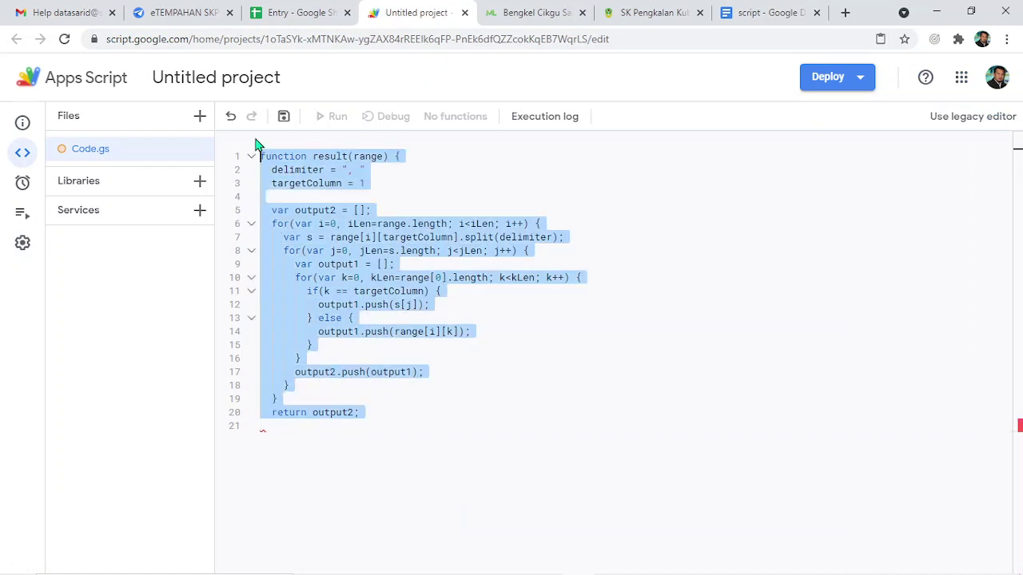
key(BackSpace)
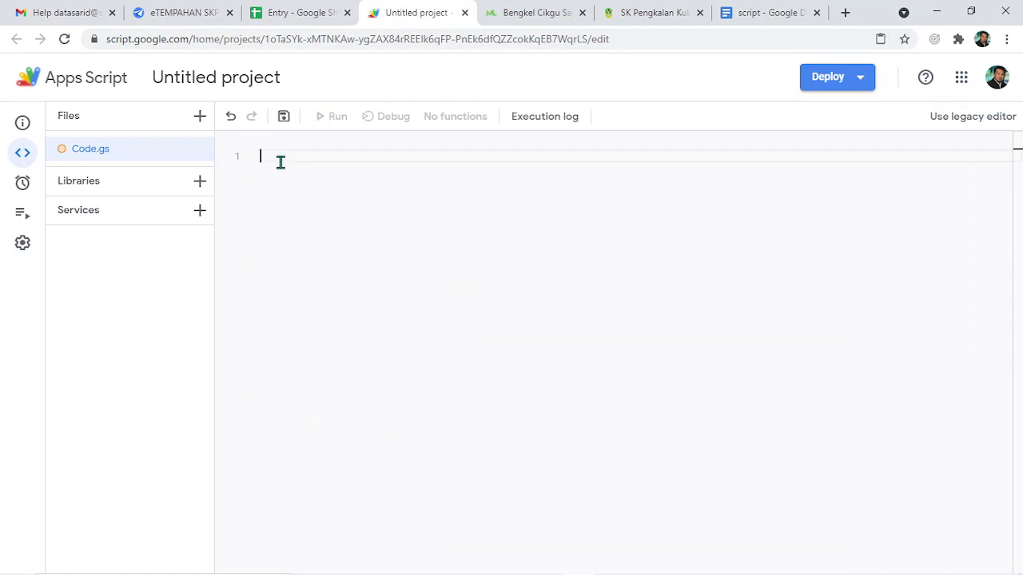
right_click(281, 163)
click(320, 388)
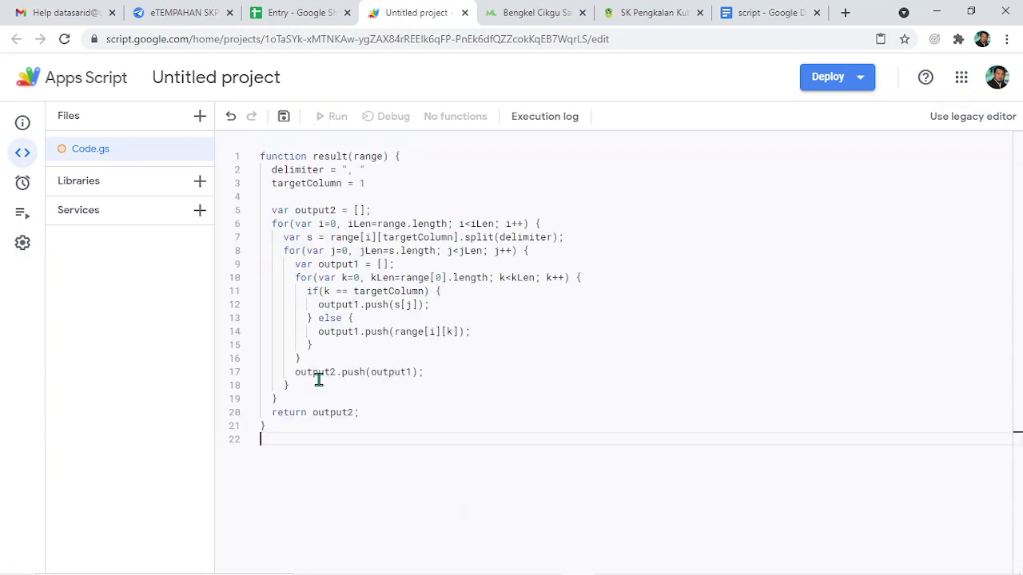
click(282, 118)
In the Entry spreadsheet in Google Sheets, delete rows 4 to 994 from the Entry sheet.
click(292, 12)
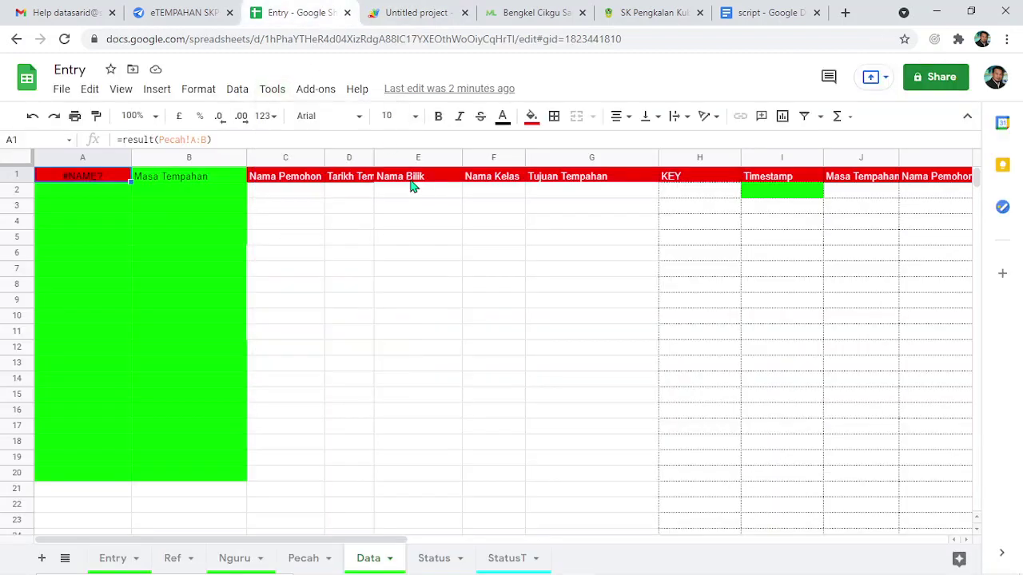
click(423, 255)
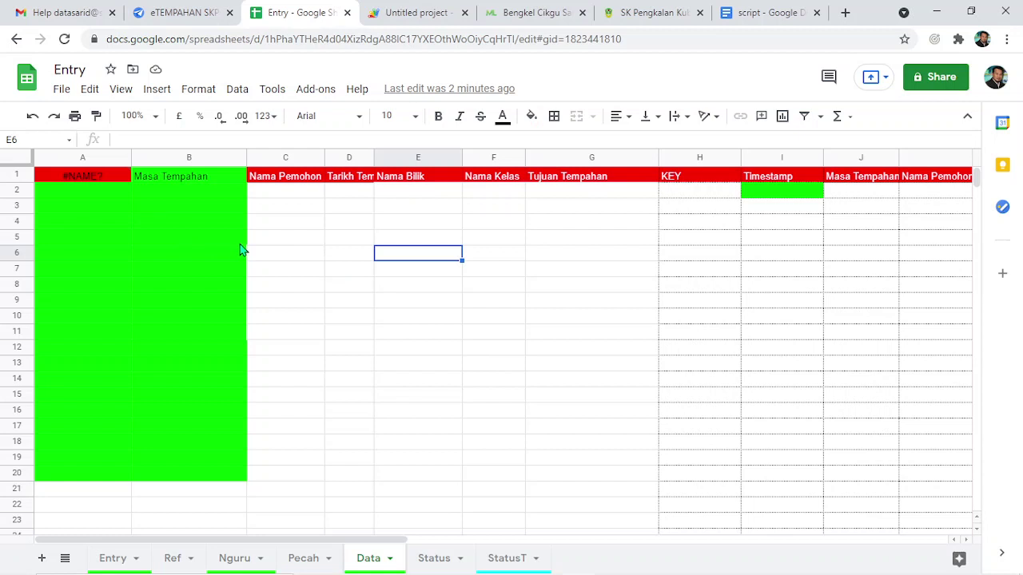
mouse_move(79, 186)
click(119, 556)
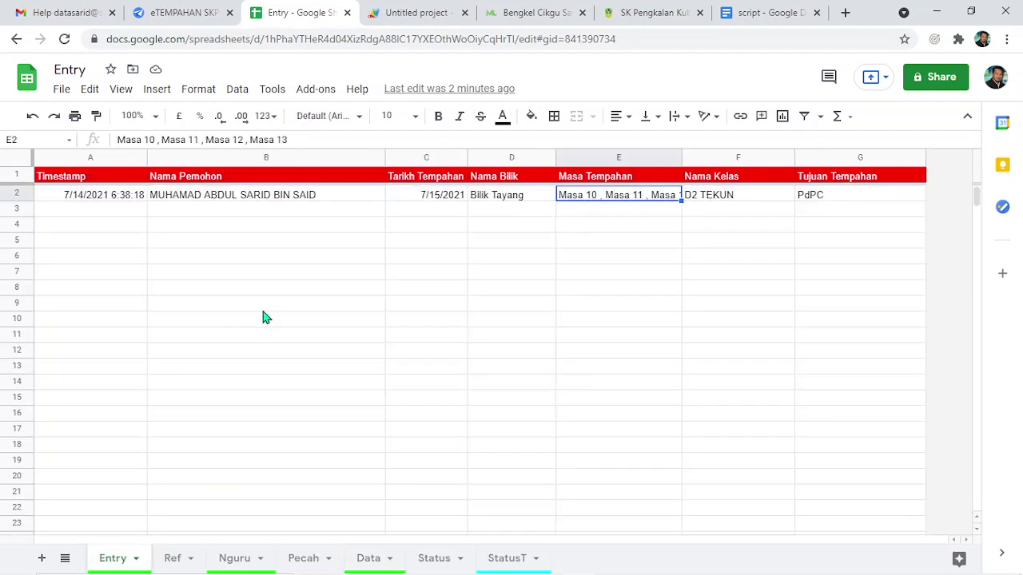
click(334, 308)
scroll(174, 364, down, 3)
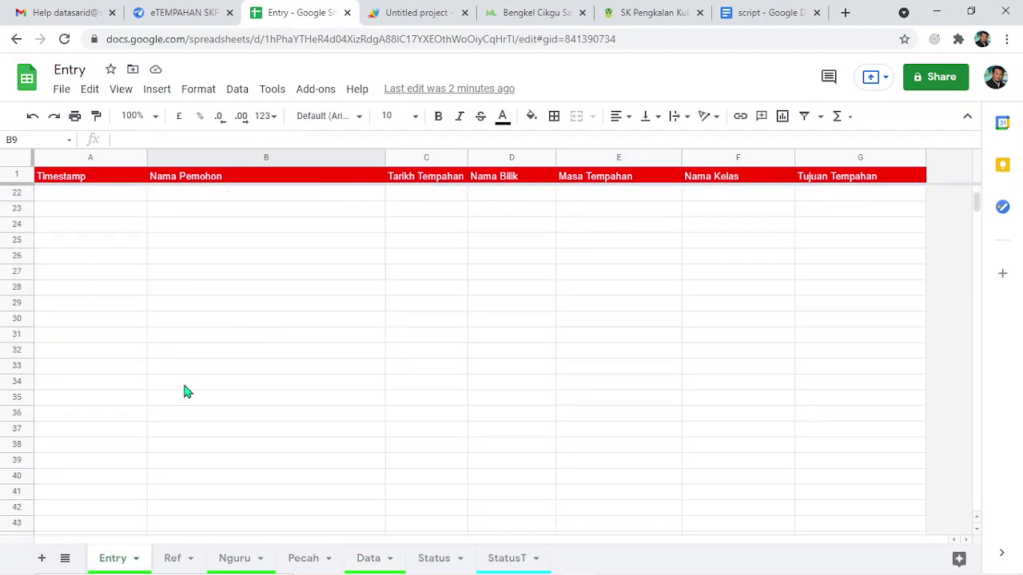
scroll(90, 280, up, 6)
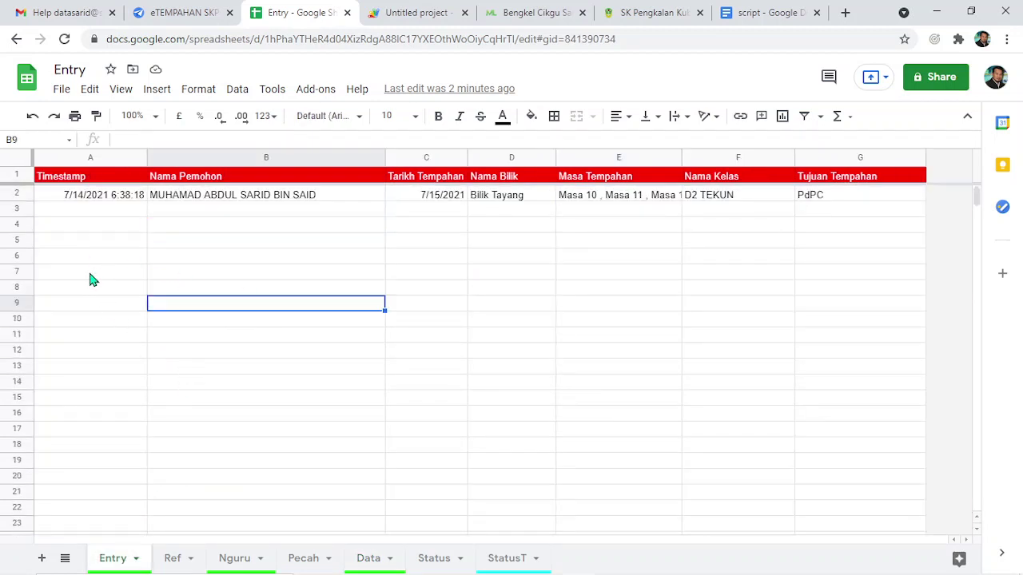
click(24, 225)
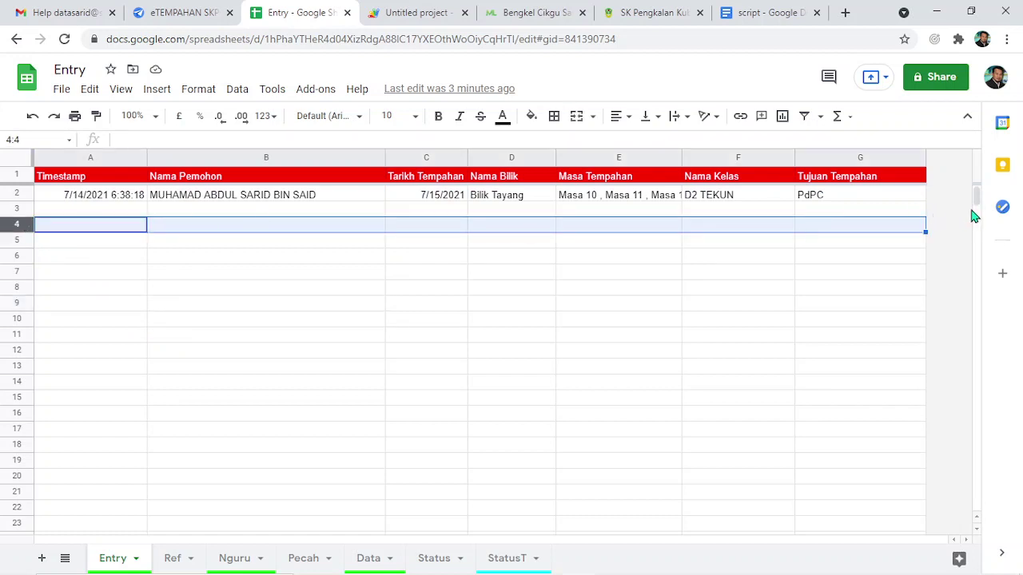
drag(977, 210, 980, 511)
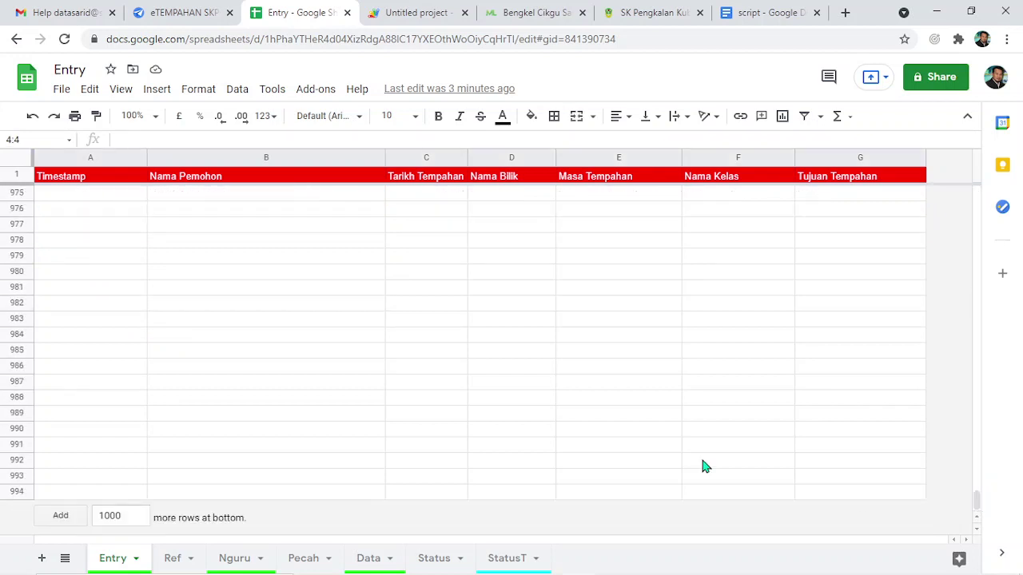
shift+click(24, 492)
right_click(179, 375)
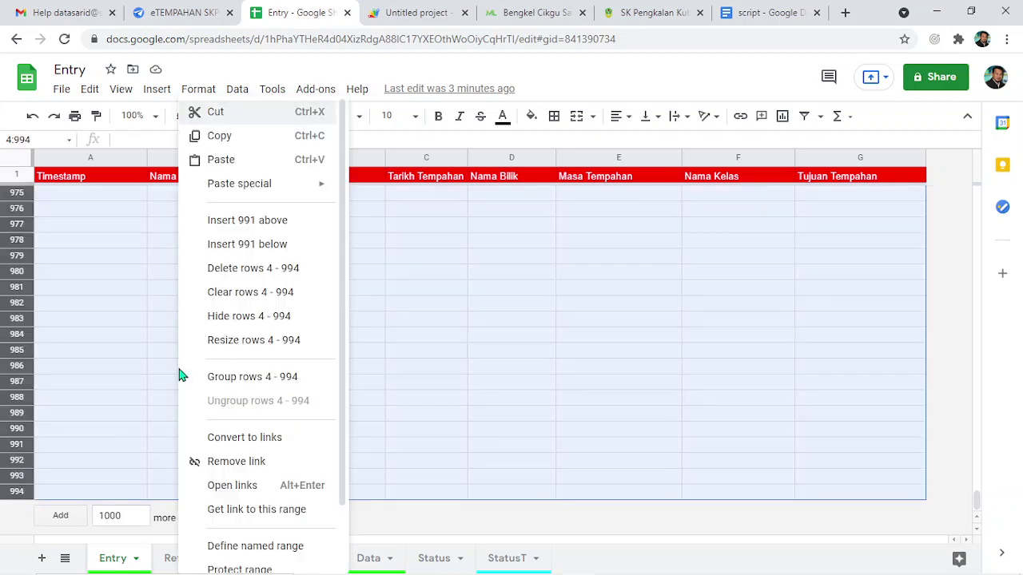
click(249, 270)
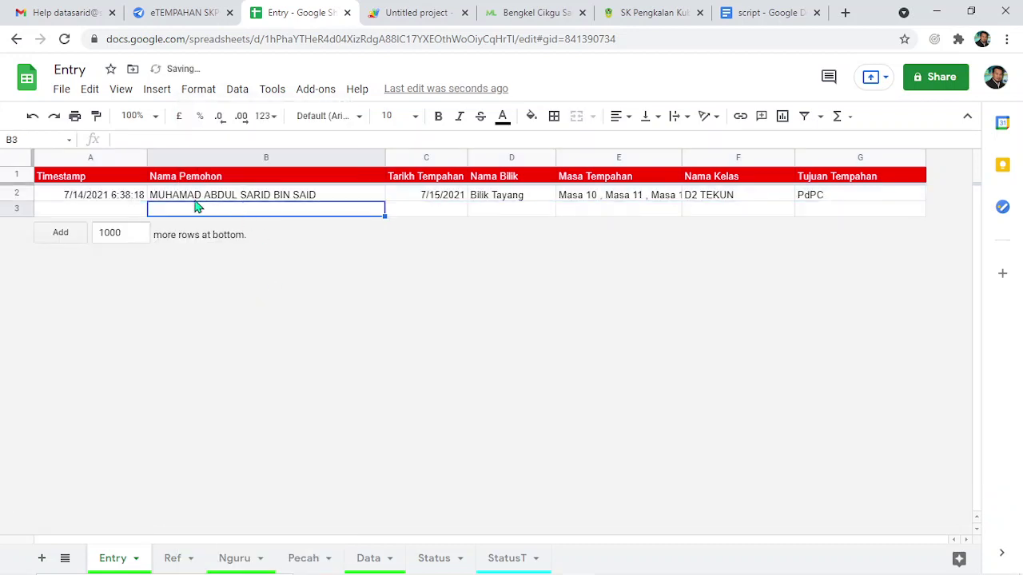
Check the formula cell A1 on the Data sheet and its source timestamp and booking times on the Pecah sheet.
click(368, 559)
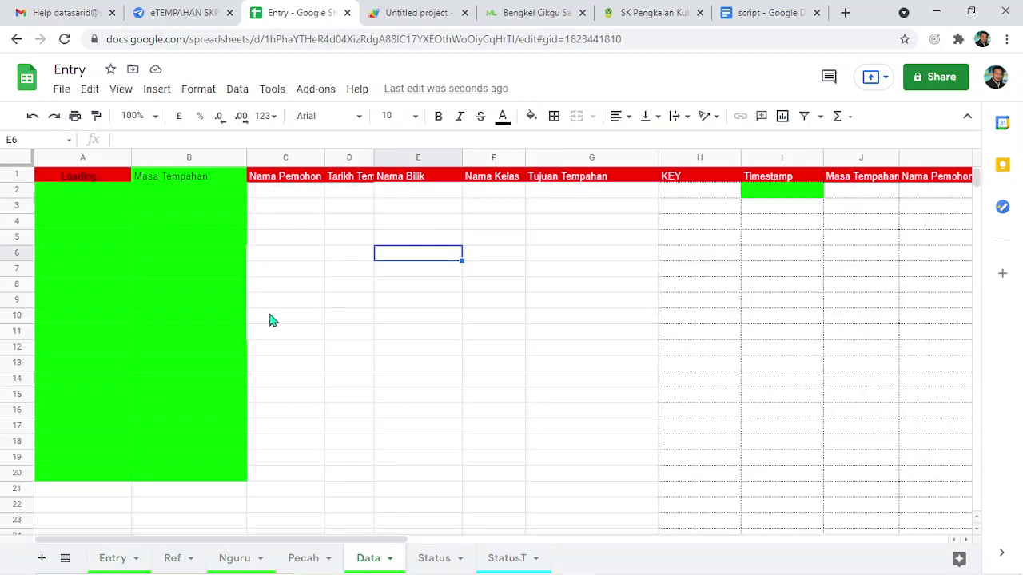
click(205, 239)
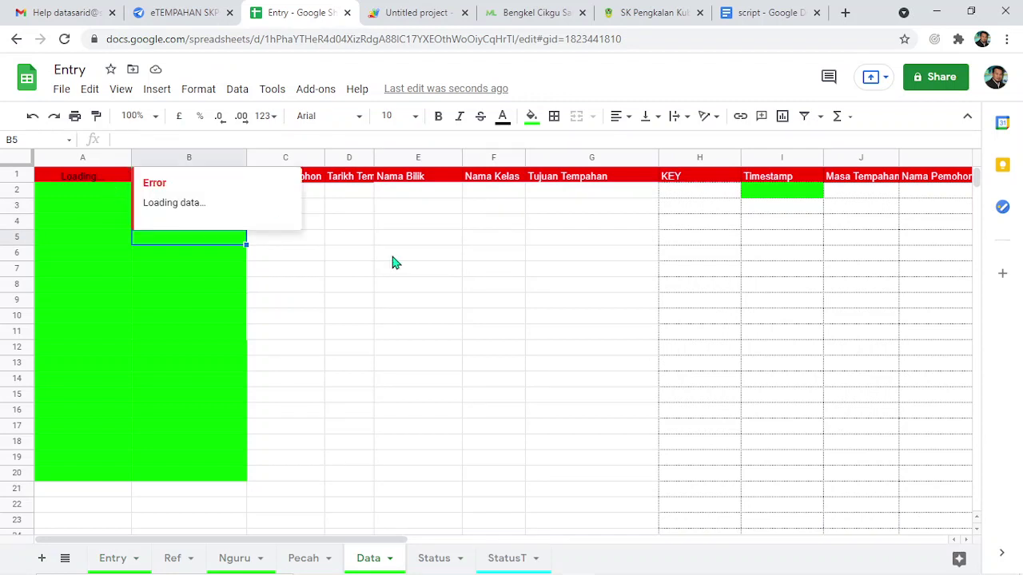
click(384, 294)
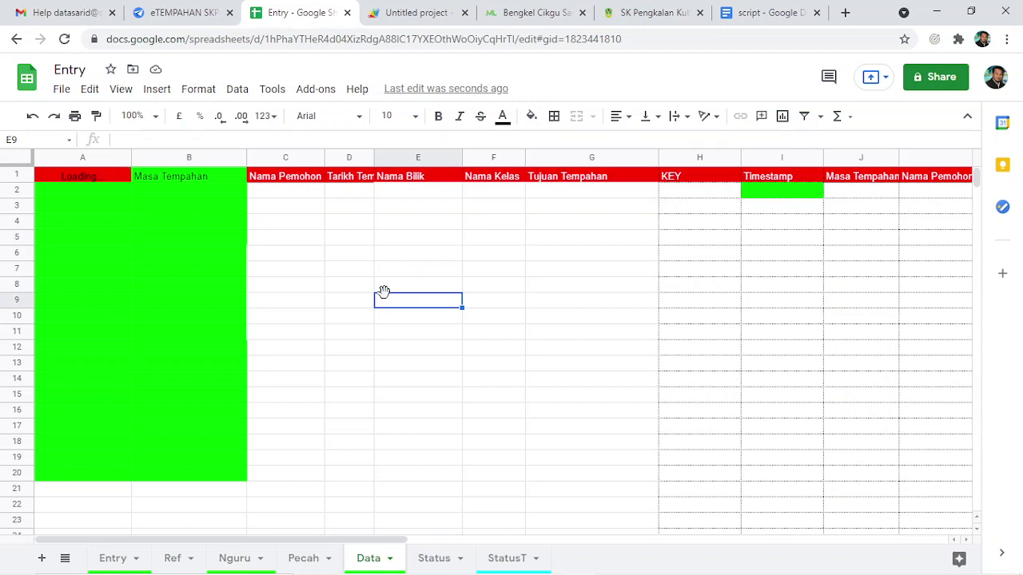
click(116, 559)
click(236, 559)
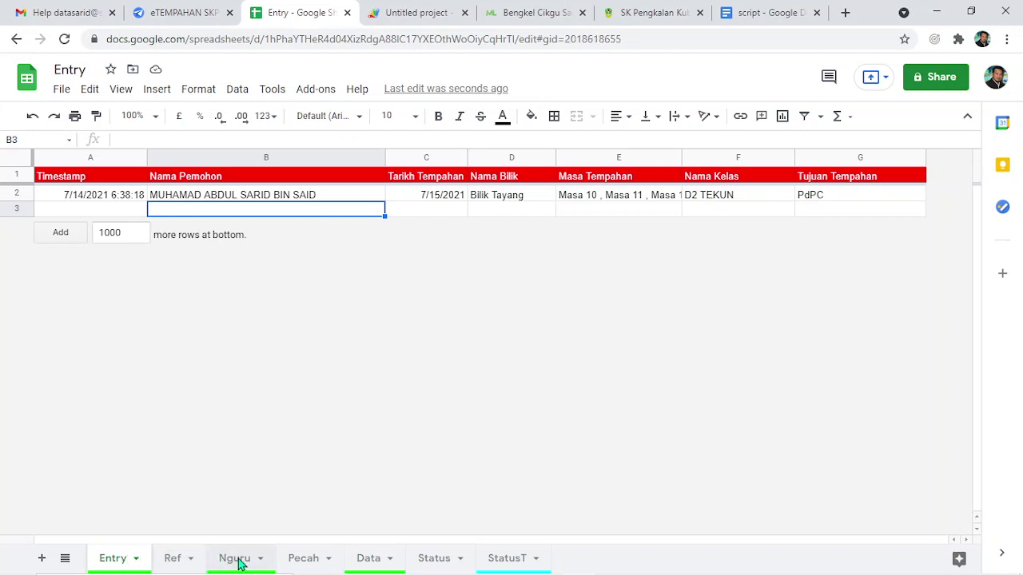
click(304, 559)
click(190, 220)
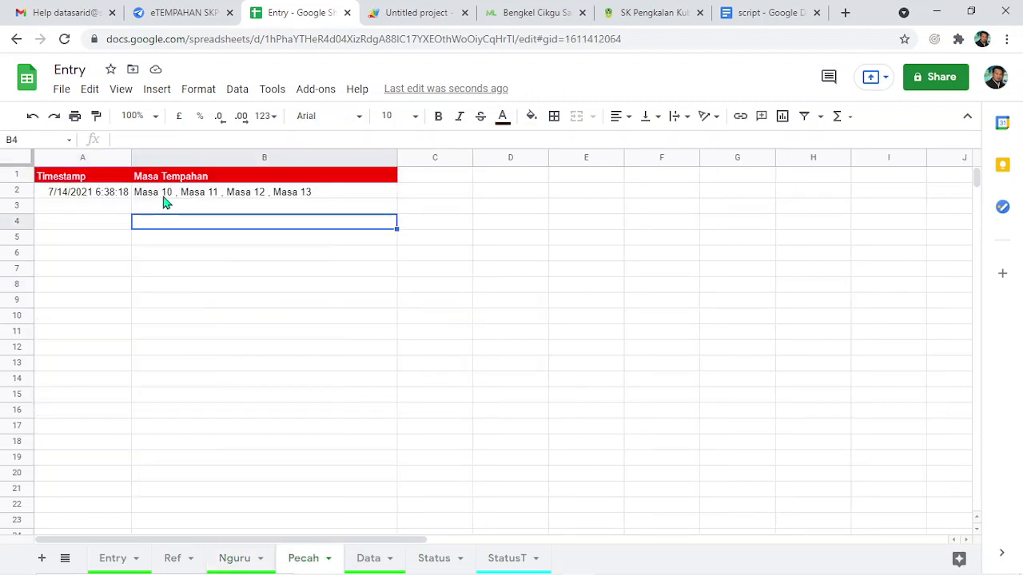
click(164, 198)
click(90, 200)
Clear the Masa Tempahan heading from cell B1 on the Data sheet so the A1 array formula can expand.
click(369, 558)
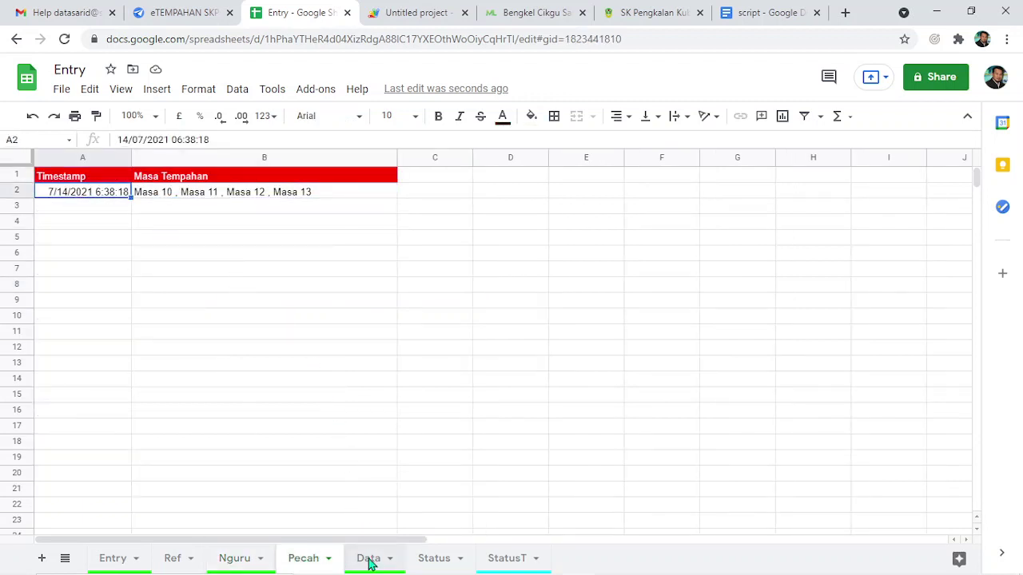
mouse_move(93, 184)
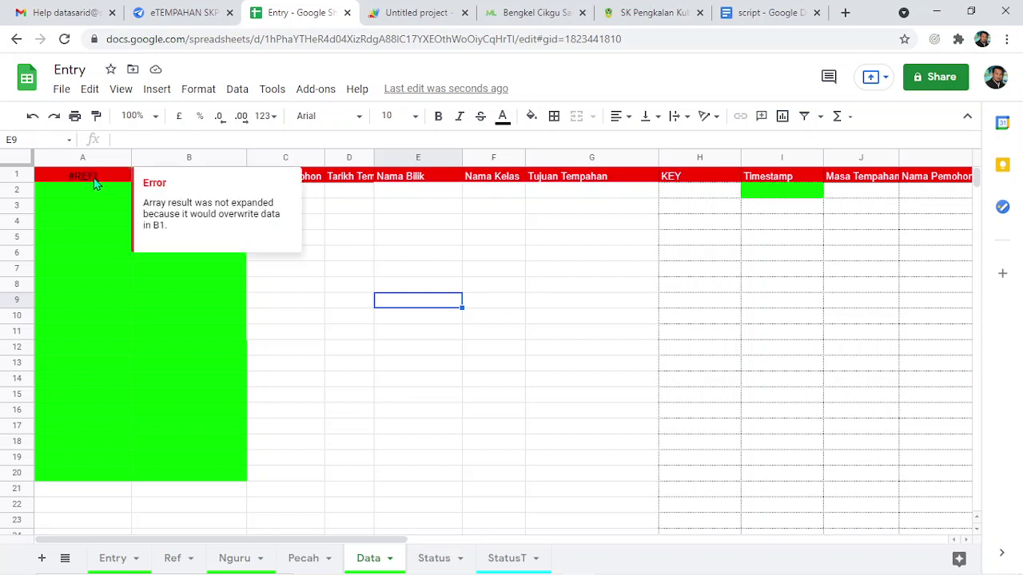
click(270, 320)
click(190, 177)
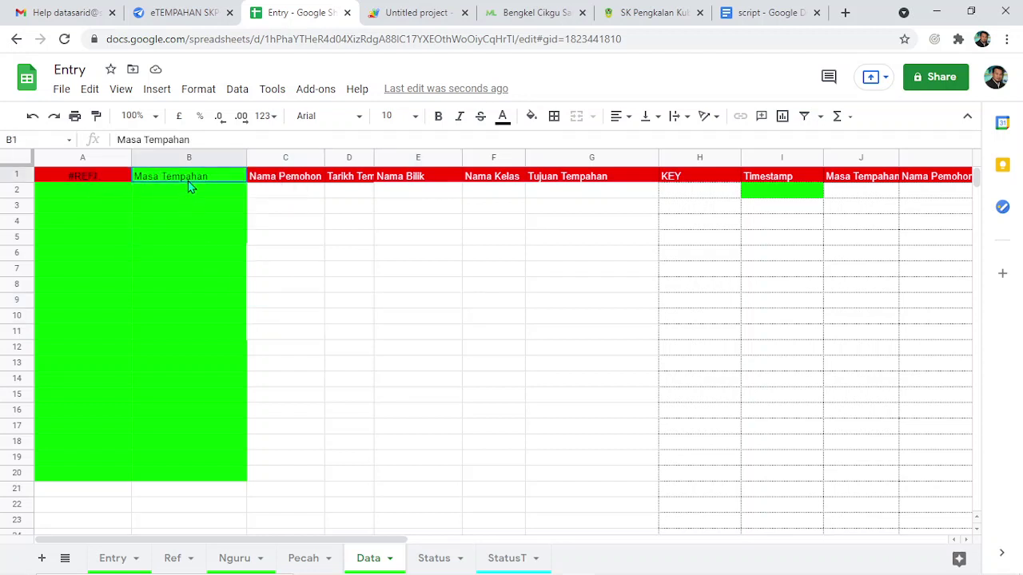
drag(77, 202, 225, 477)
click(184, 178)
click(197, 224)
click(199, 183)
key(Delete)
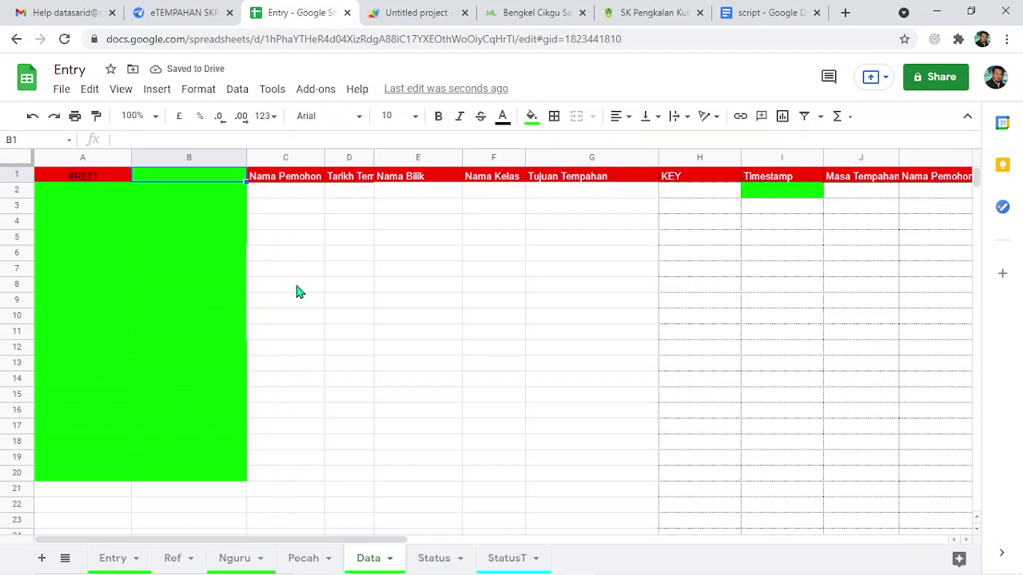
Clear the contents of cells A2:B1503 on the Data sheet, keeping the formula in A1.
mouse_move(113, 183)
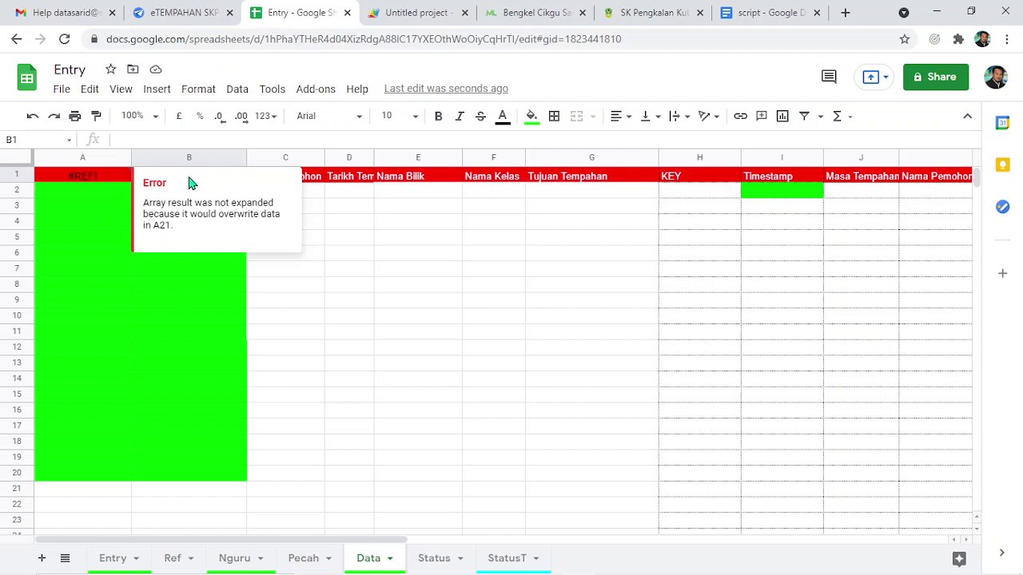
click(250, 384)
scroll(57, 373, down, 3)
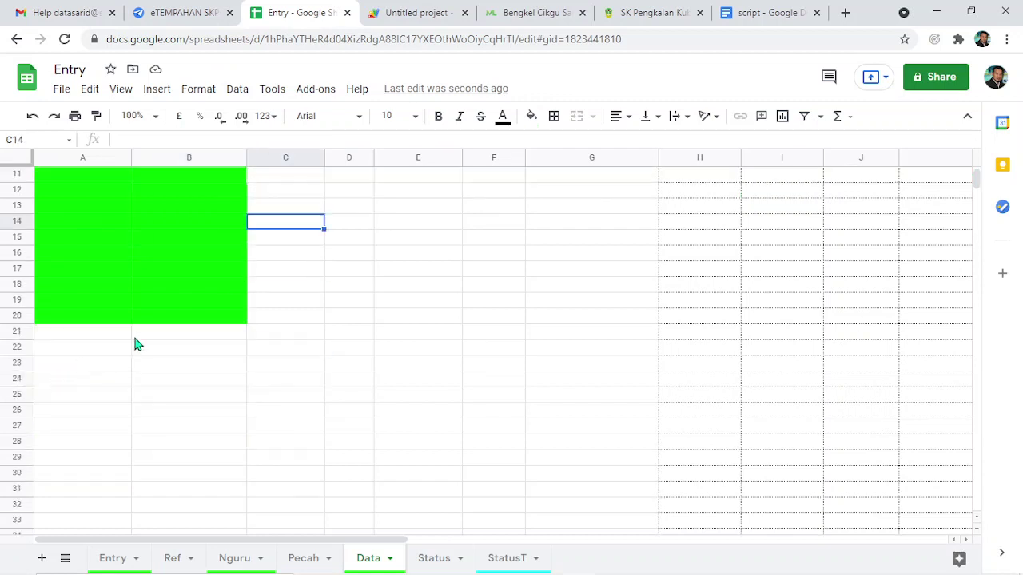
scroll(148, 328, up, 3)
drag(80, 202, 206, 552)
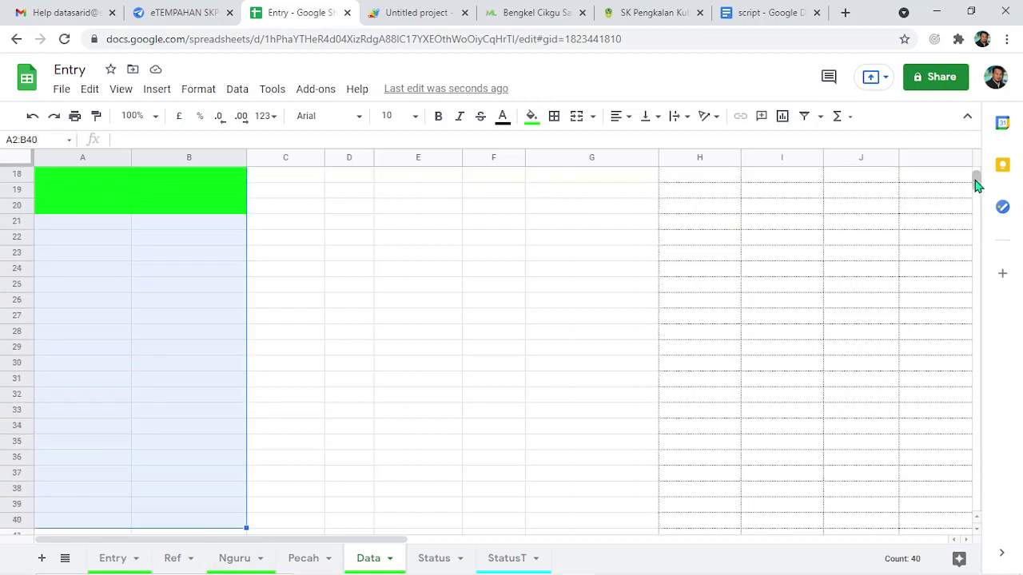
drag(976, 183, 988, 533)
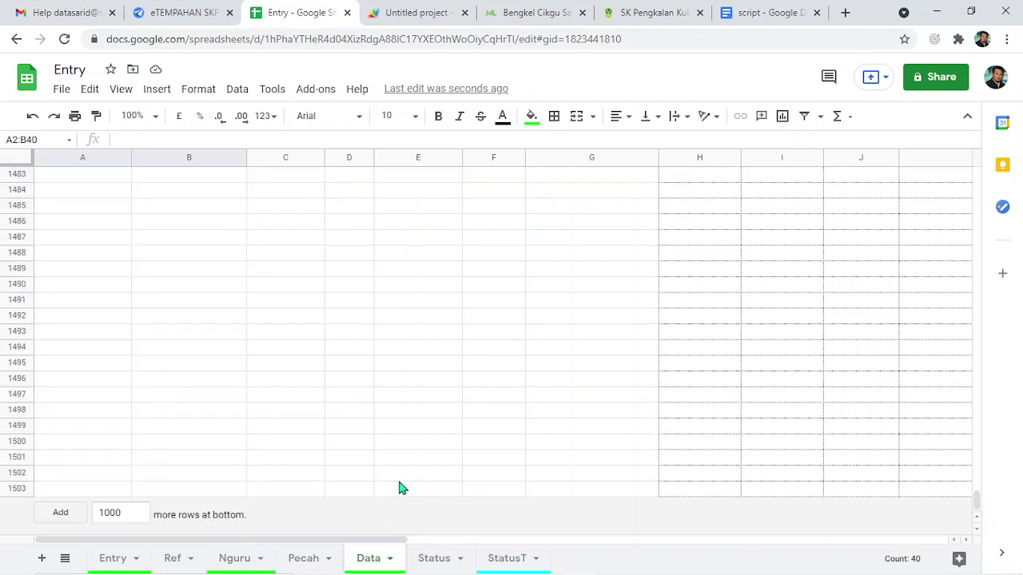
shift+click(203, 489)
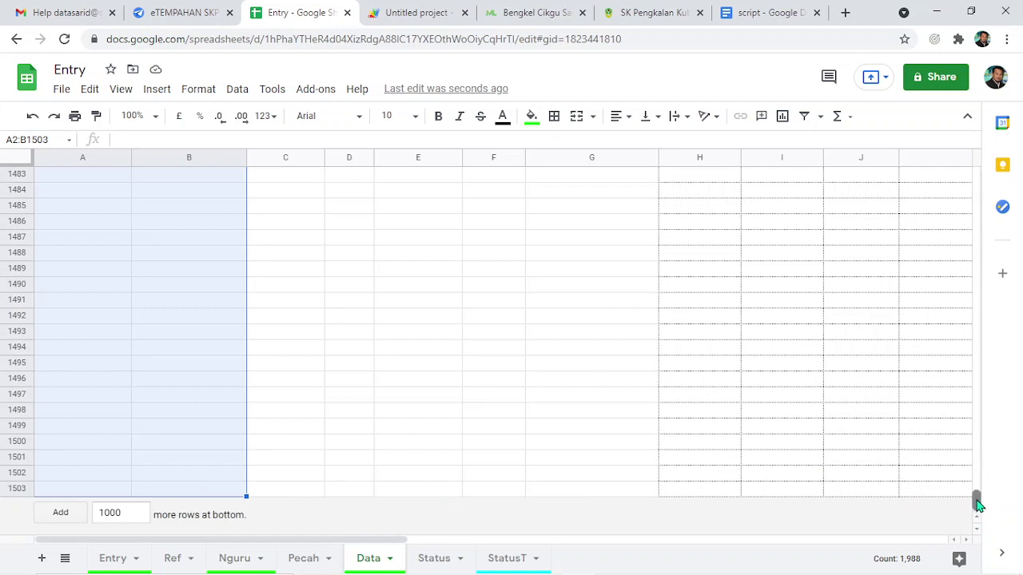
drag(978, 505, 977, 174)
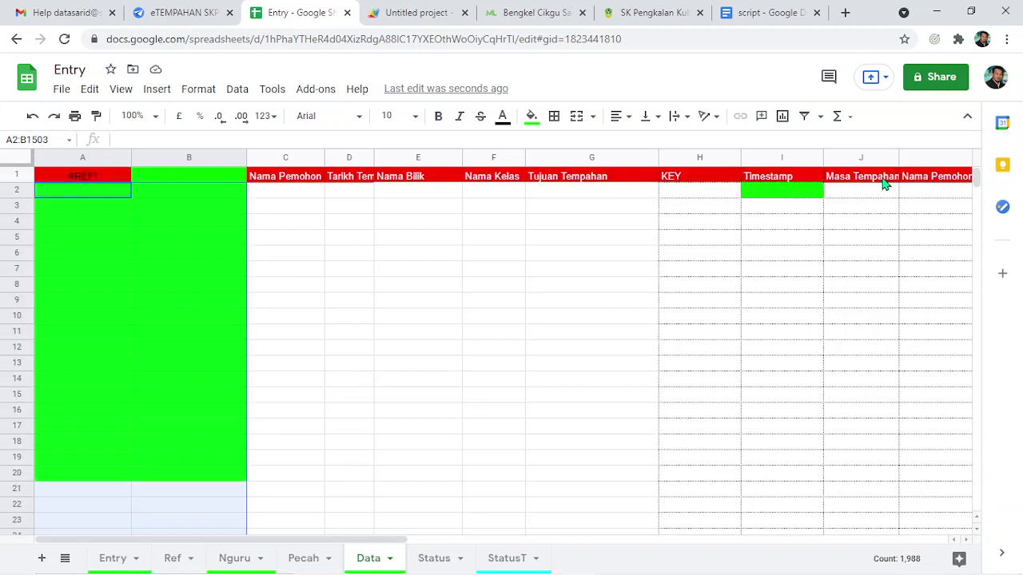
key(Delete)
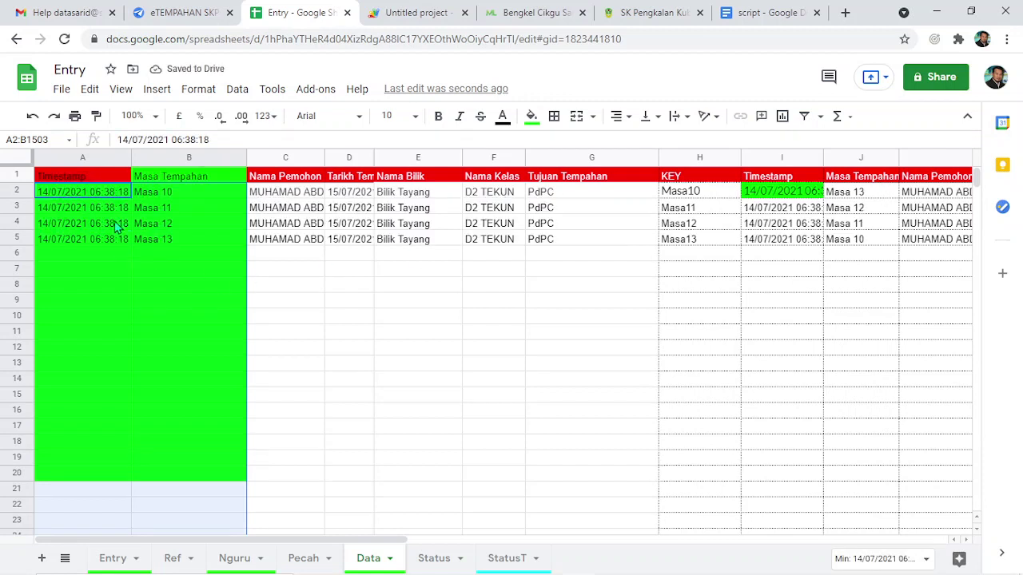
Examine columns A and B of the Data sheet, including the cells below the green area.
click(84, 425)
scroll(44, 427, down, 3)
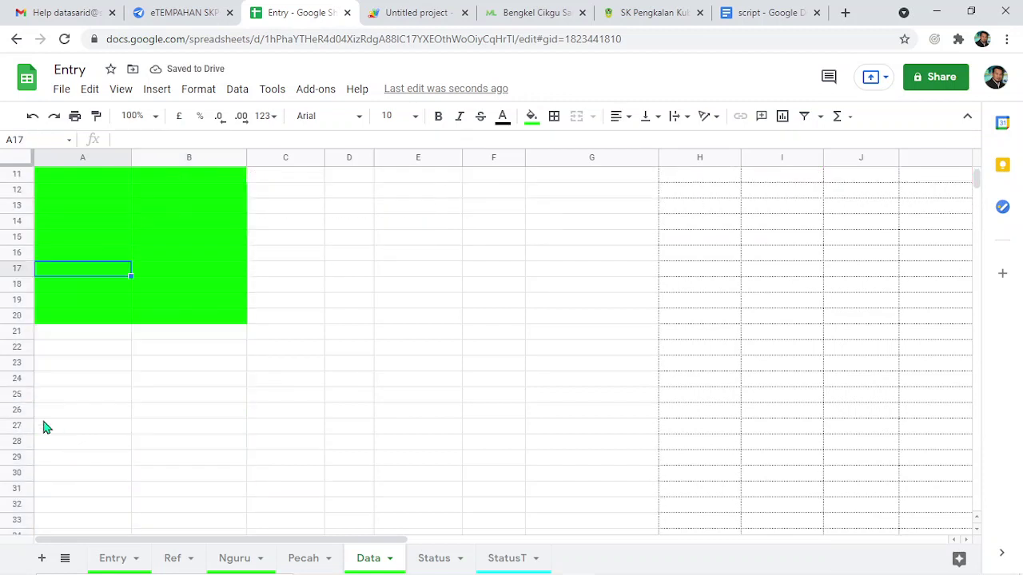
click(72, 333)
click(176, 380)
click(177, 350)
scroll(232, 272, up, 3)
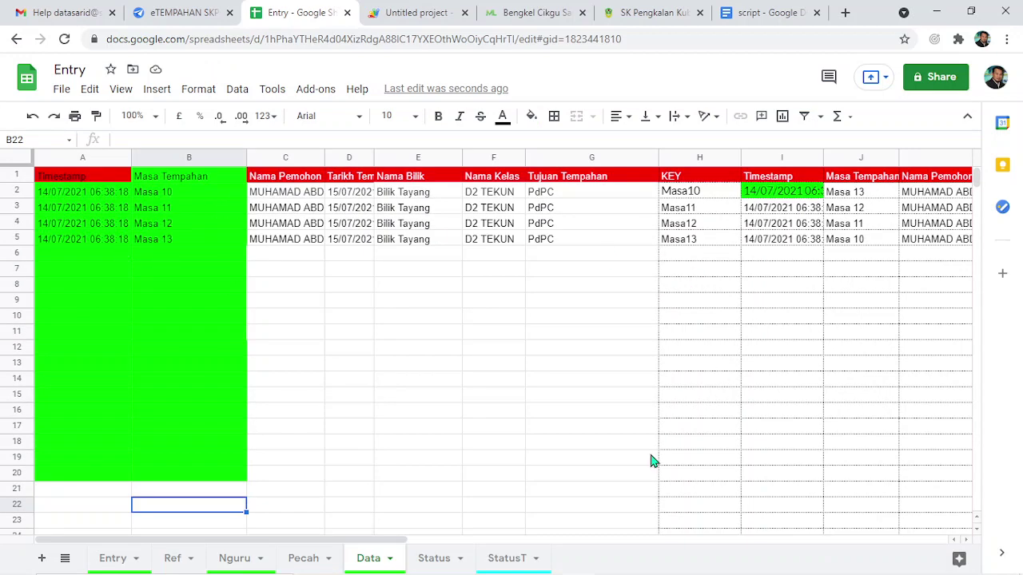
Compare the sorted booking columns on the Data sheet with the bookings, Status and BIL columns on the StatusT sheet.
drag(391, 546, 695, 561)
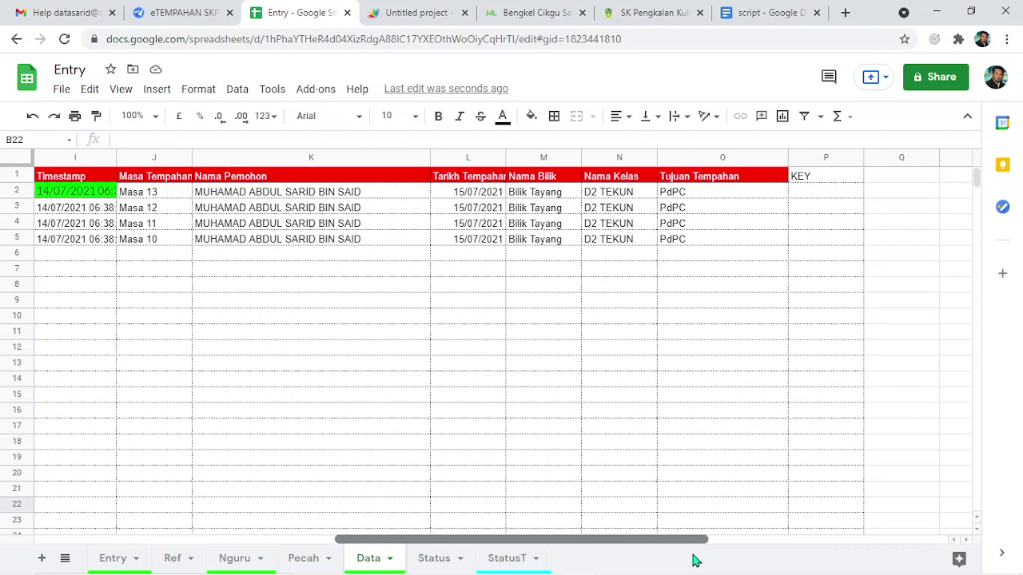
click(505, 559)
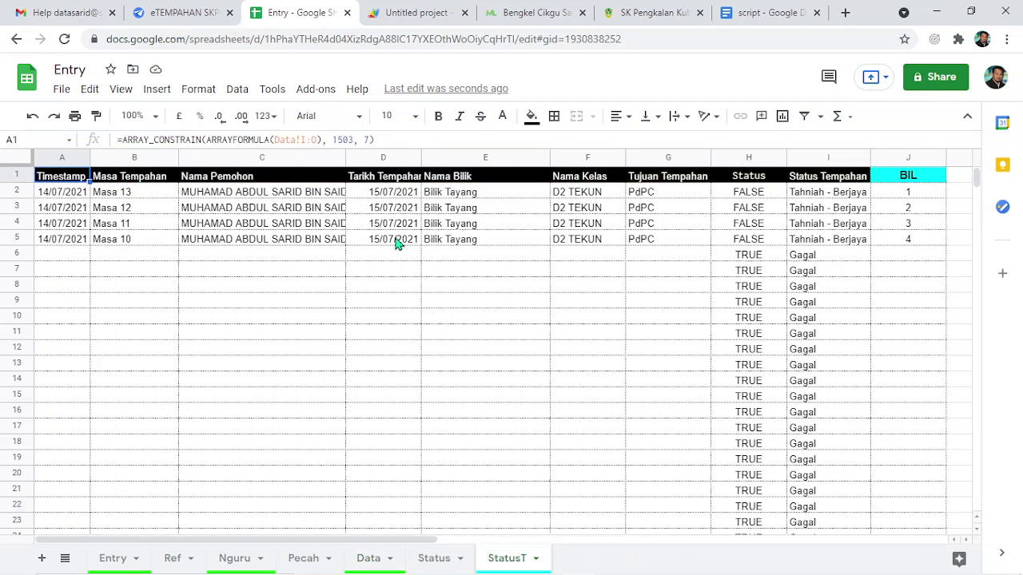
click(364, 243)
click(186, 225)
click(579, 209)
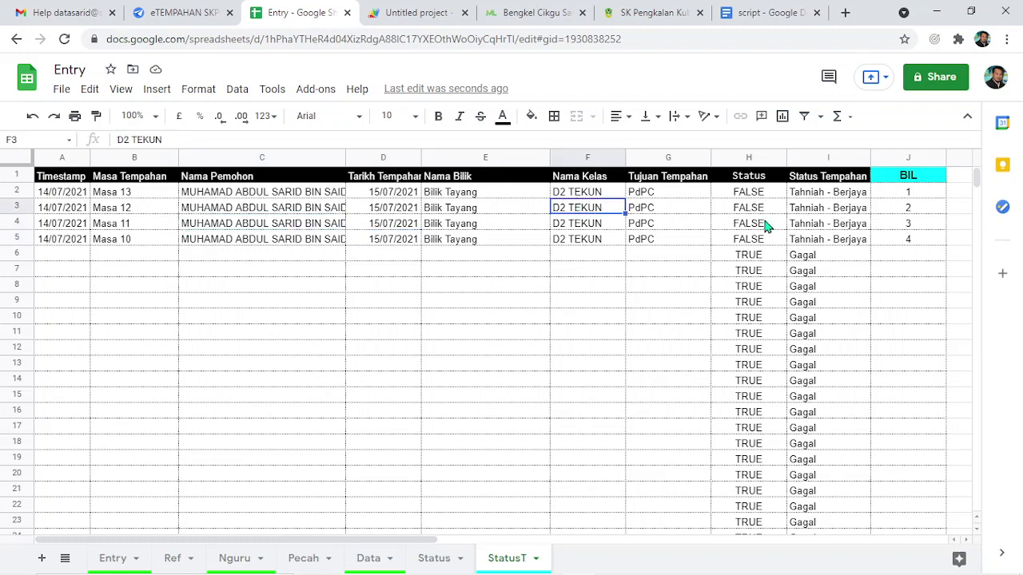
click(765, 227)
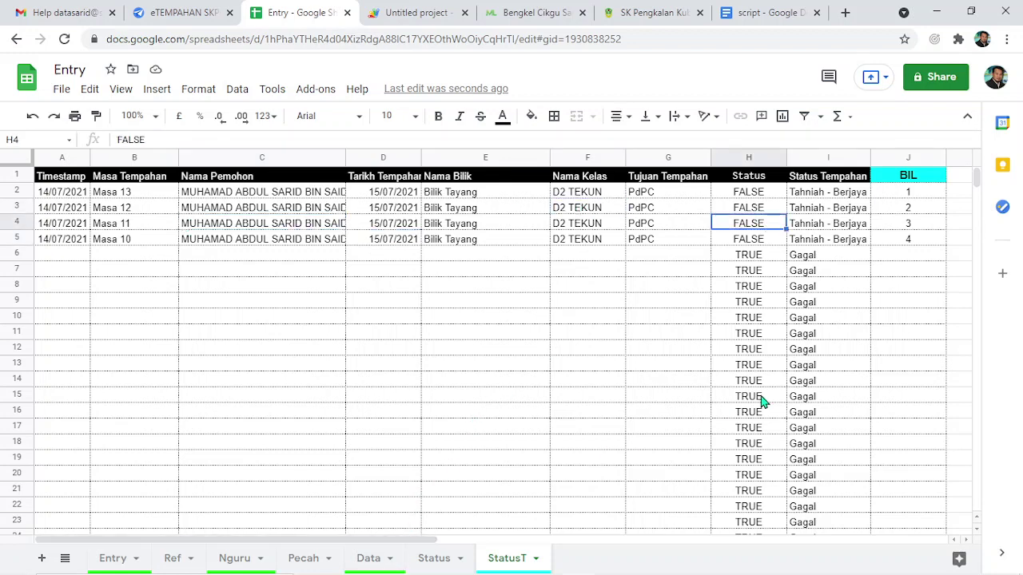
click(911, 194)
click(915, 244)
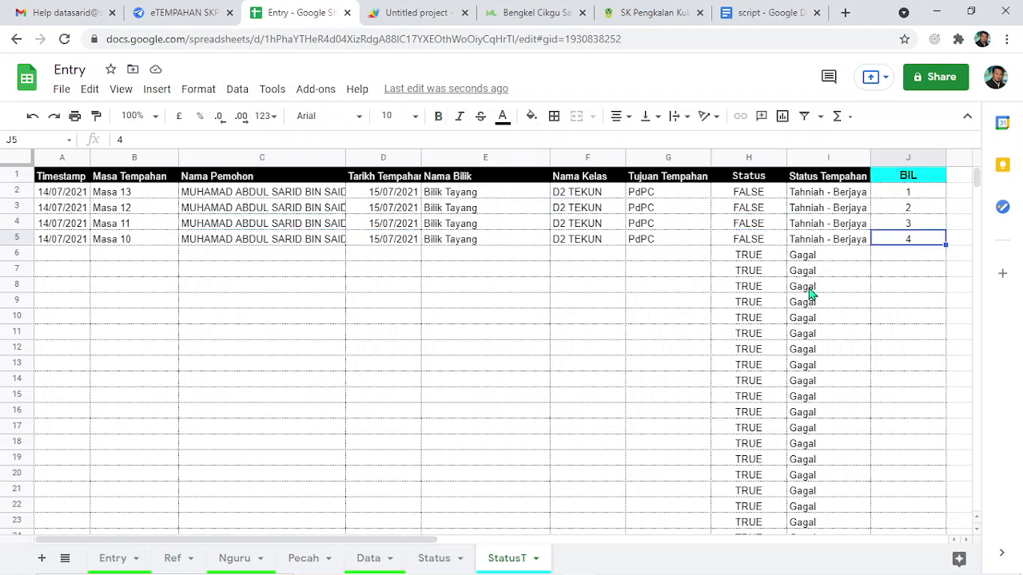
Review columns A and B of the Data sheet and the result() script in Apps Script that fills them.
click(367, 558)
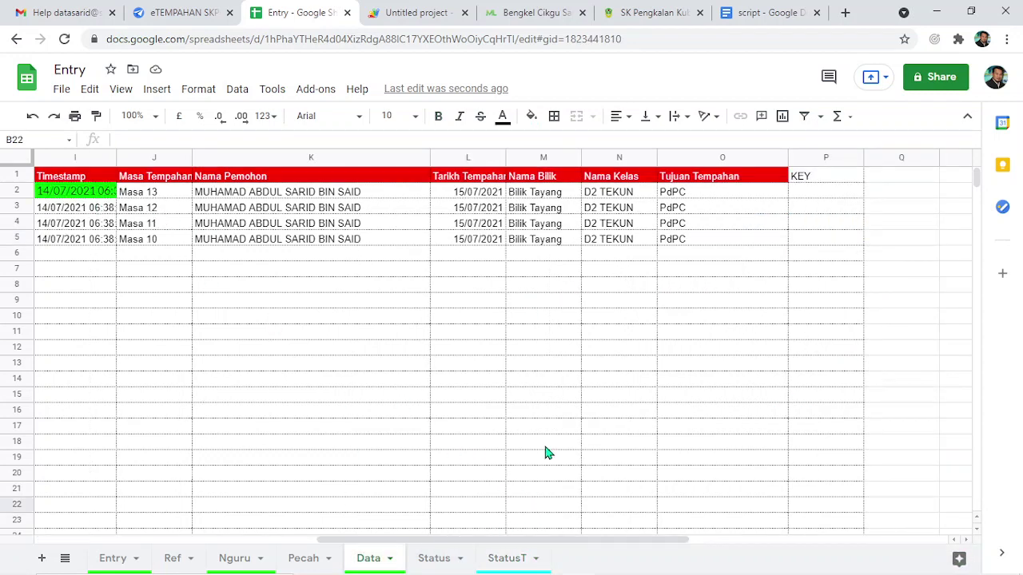
drag(671, 540, 266, 516)
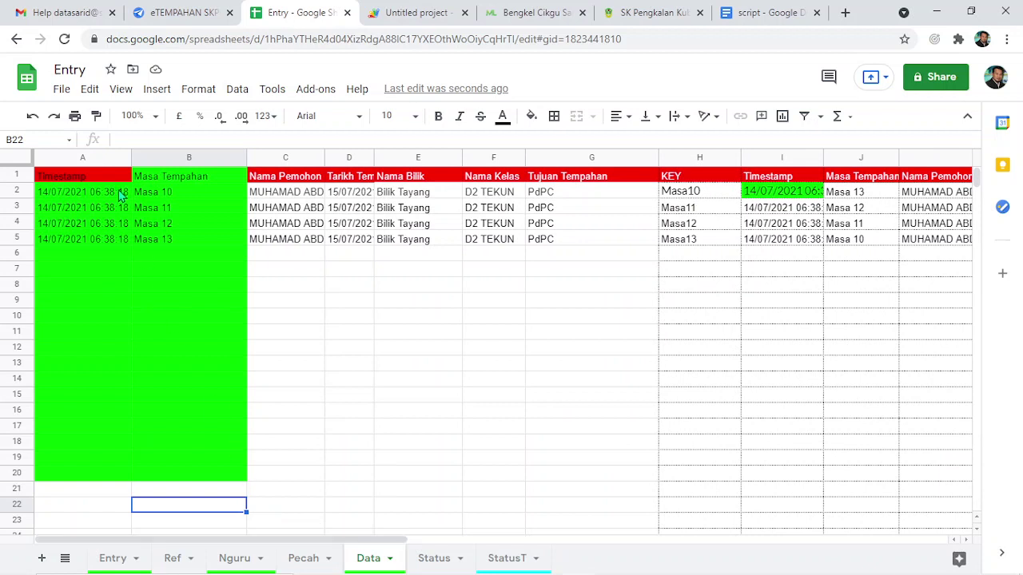
drag(88, 192, 171, 510)
click(184, 182)
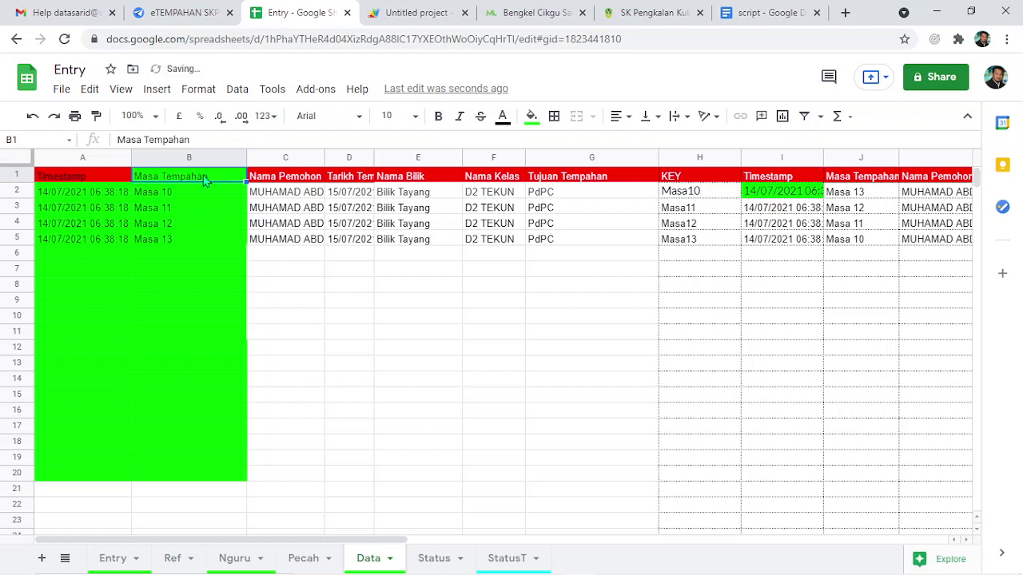
click(395, 15)
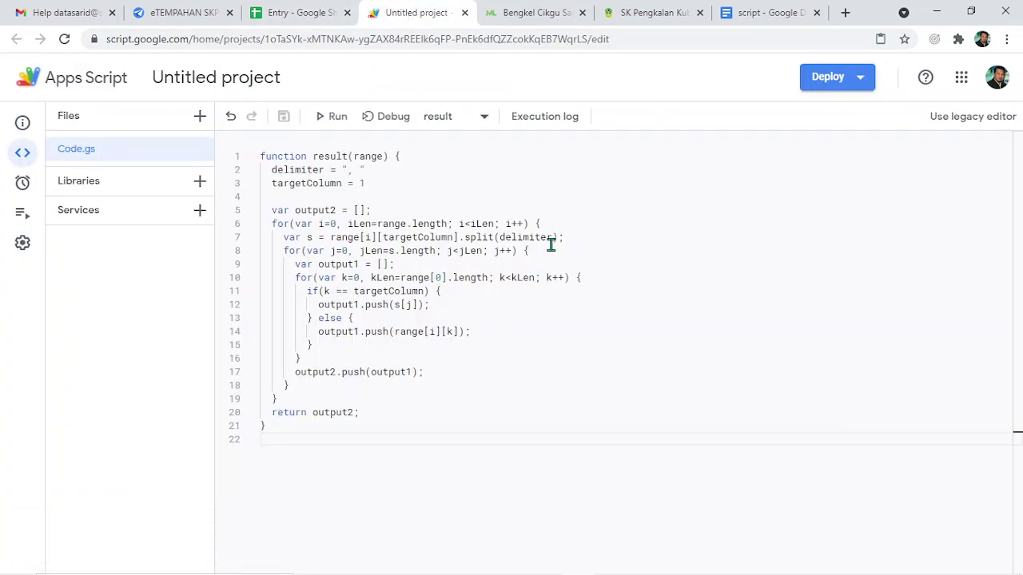
click(310, 13)
Switch to the AppSheet booking form, choose an applicant under Nama Pemohon and set Nama Bilik to Dewan Terbuka.
click(202, 10)
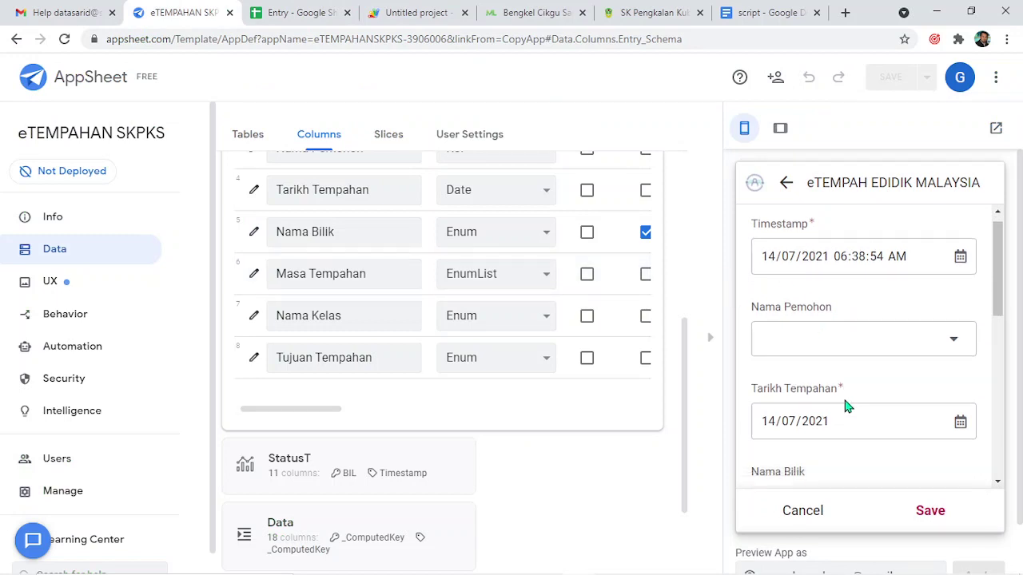
scroll(847, 407, down, 3)
scroll(874, 455, up, 3)
click(945, 346)
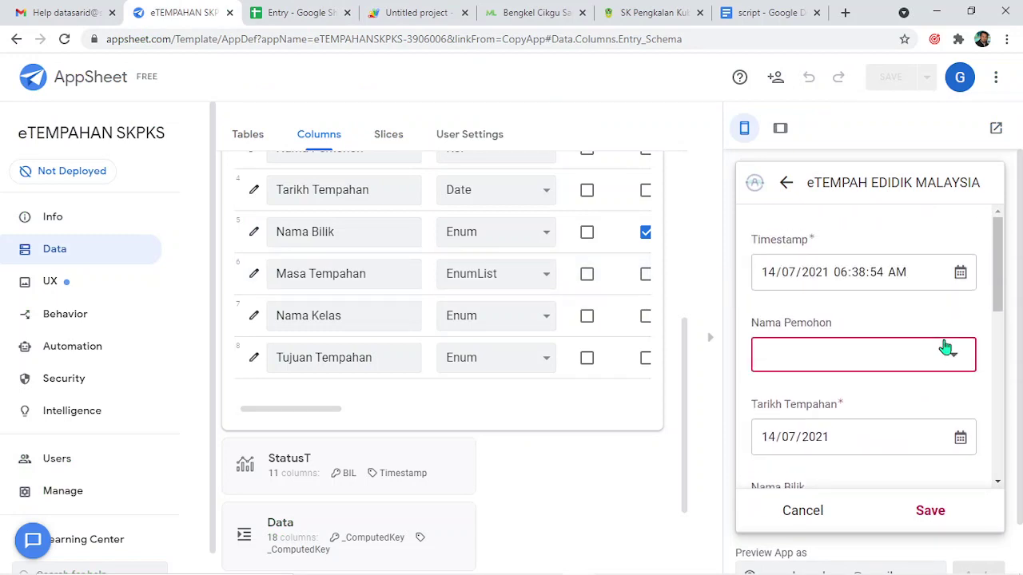
click(812, 274)
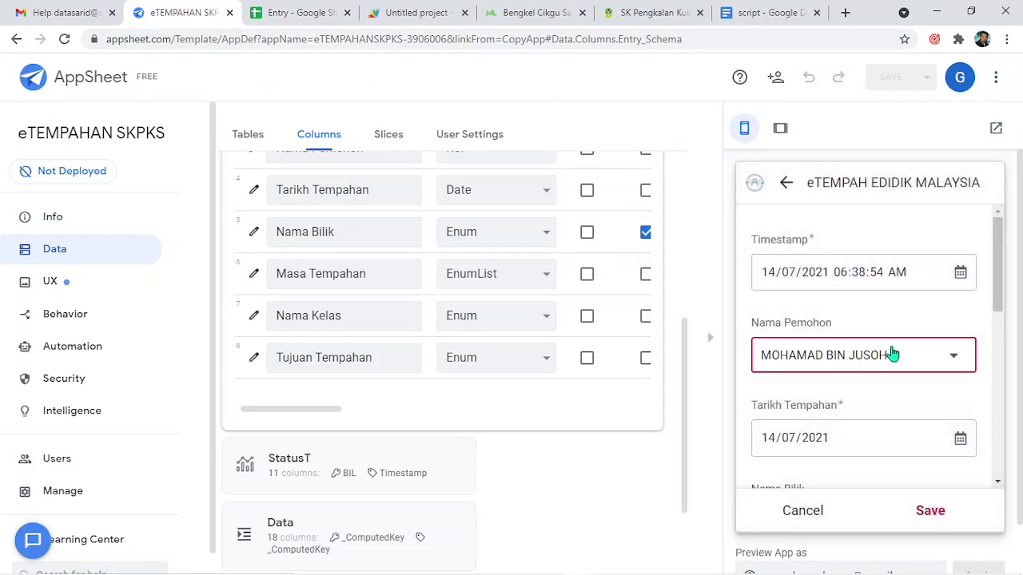
scroll(919, 395, down, 1)
scroll(923, 403, down, 2)
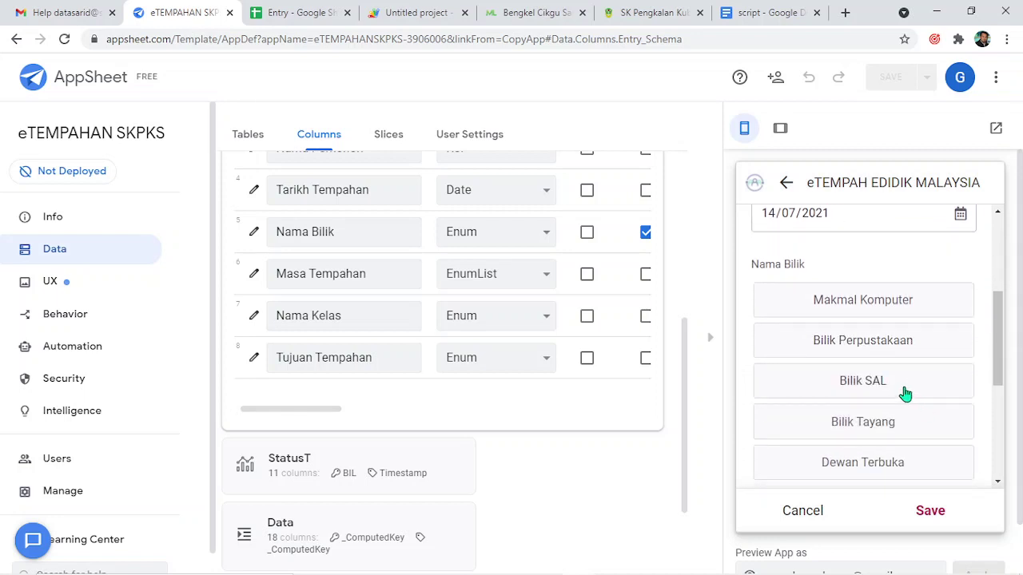
scroll(876, 430, down, 1)
scroll(876, 429, down, 1)
click(881, 331)
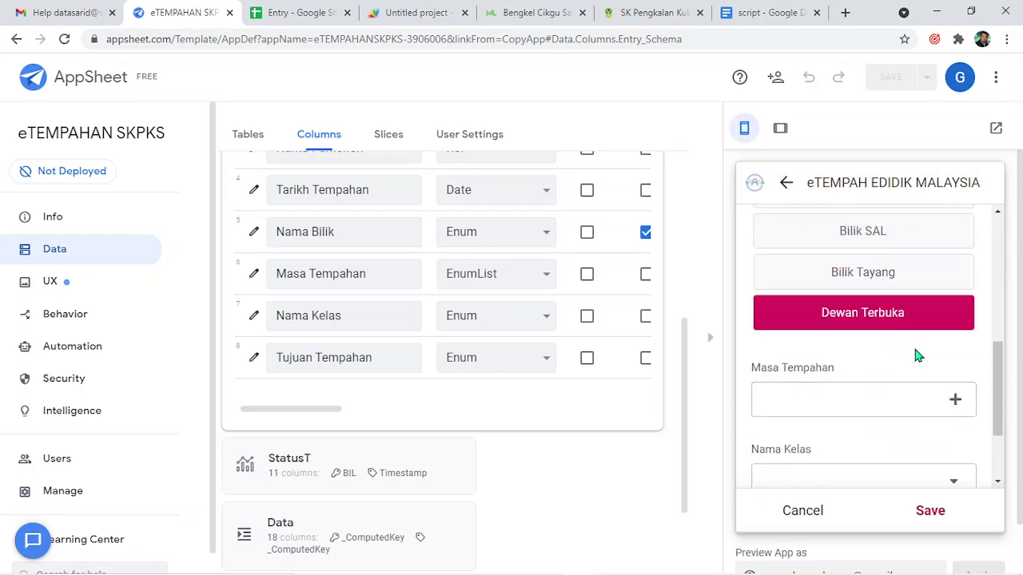
Set Masa Tempahan to all periods, Masa 1 through Masa 13, in the booking form.
click(954, 404)
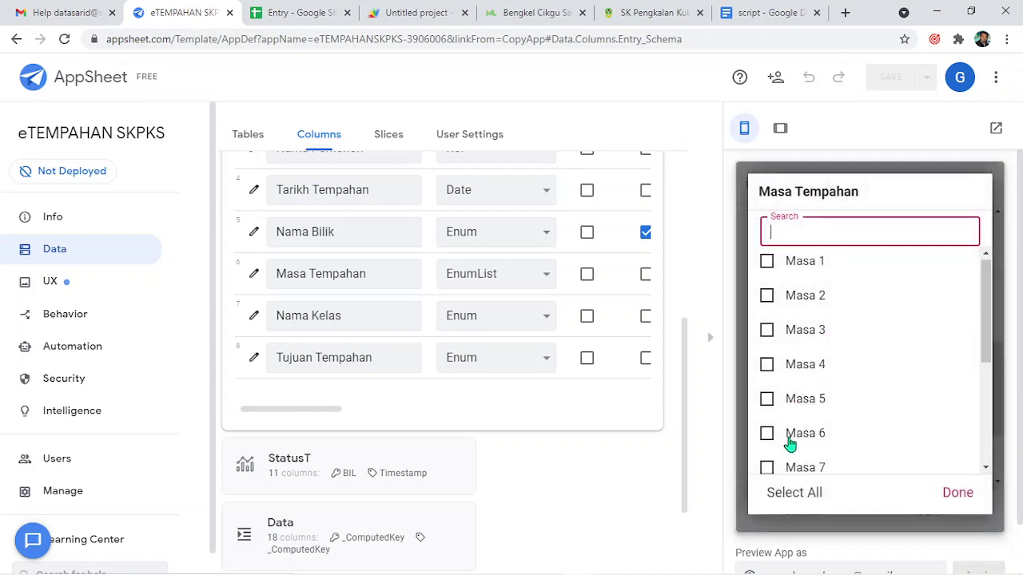
scroll(806, 445, down, 2)
click(791, 489)
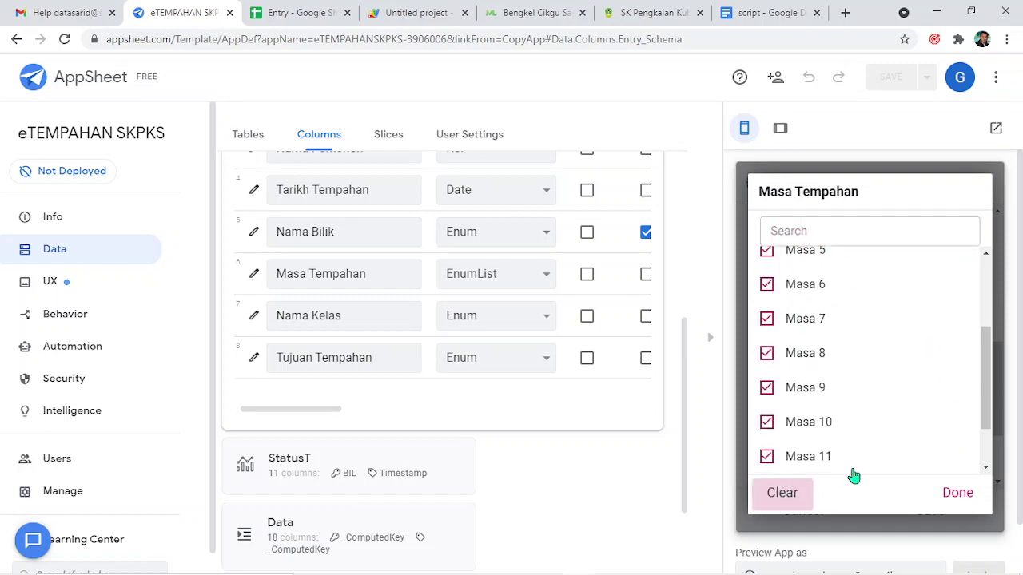
click(953, 495)
Set Nama Kelas to D6 TEKUN and Tujuan Tempahan to PIBG/PIBKS, and save the booking.
scroll(943, 376, down, 3)
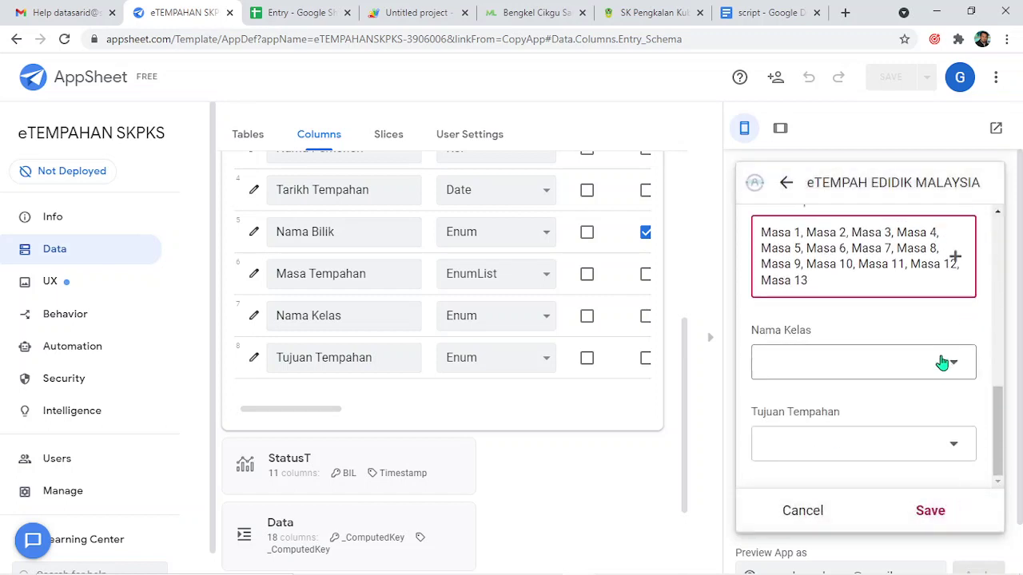
click(942, 369)
scroll(823, 286, down, 3)
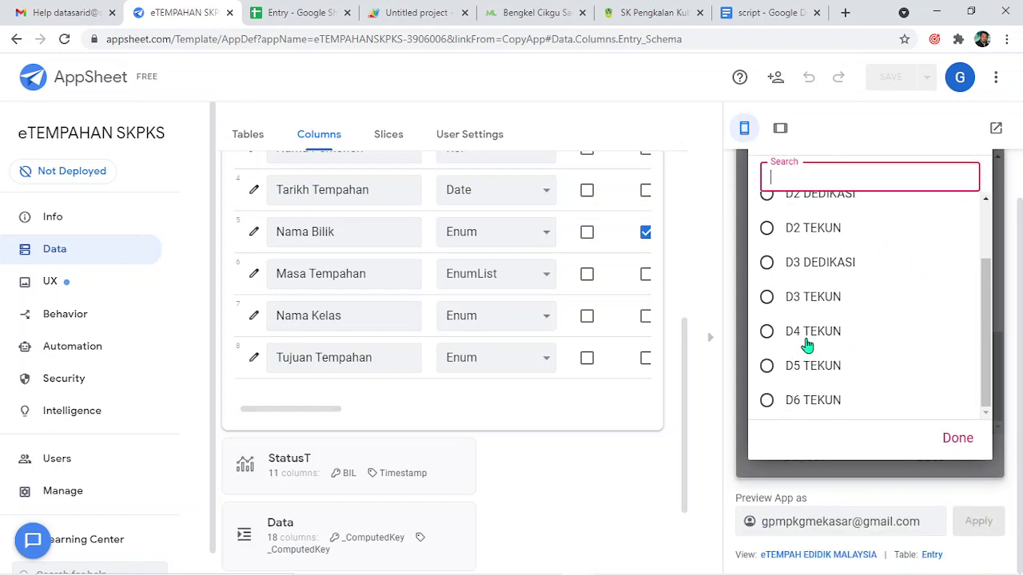
click(812, 402)
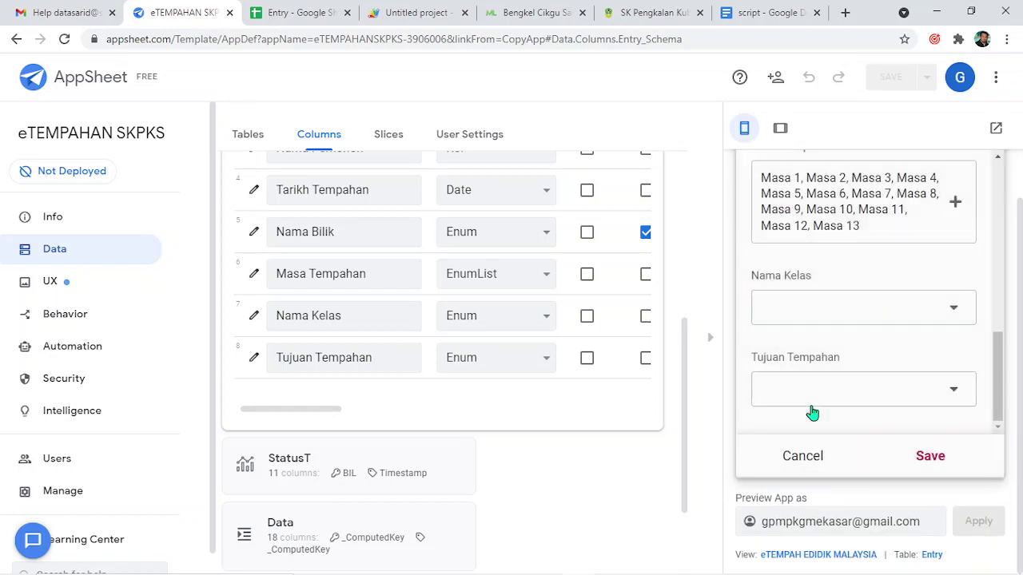
click(845, 389)
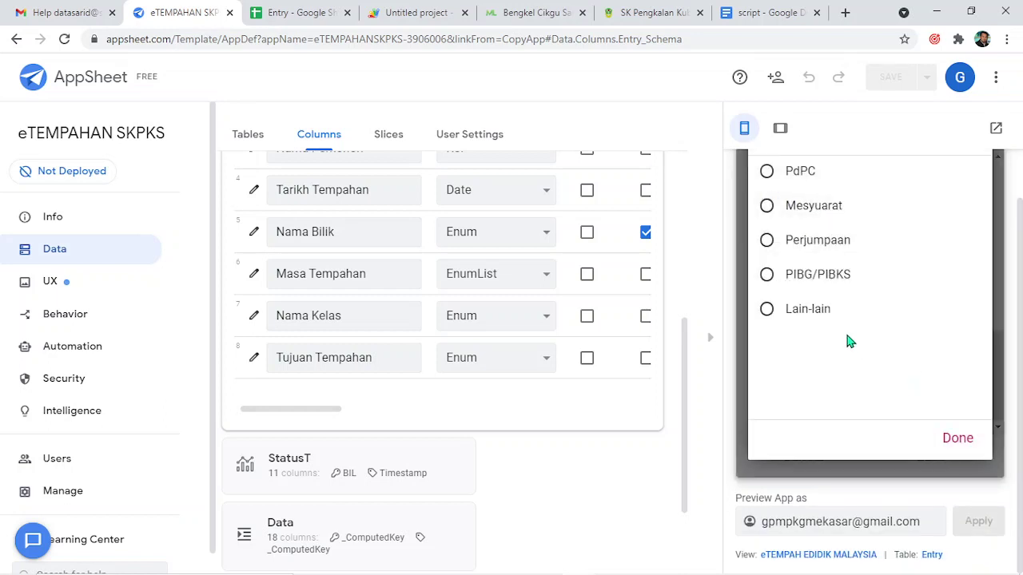
click(813, 278)
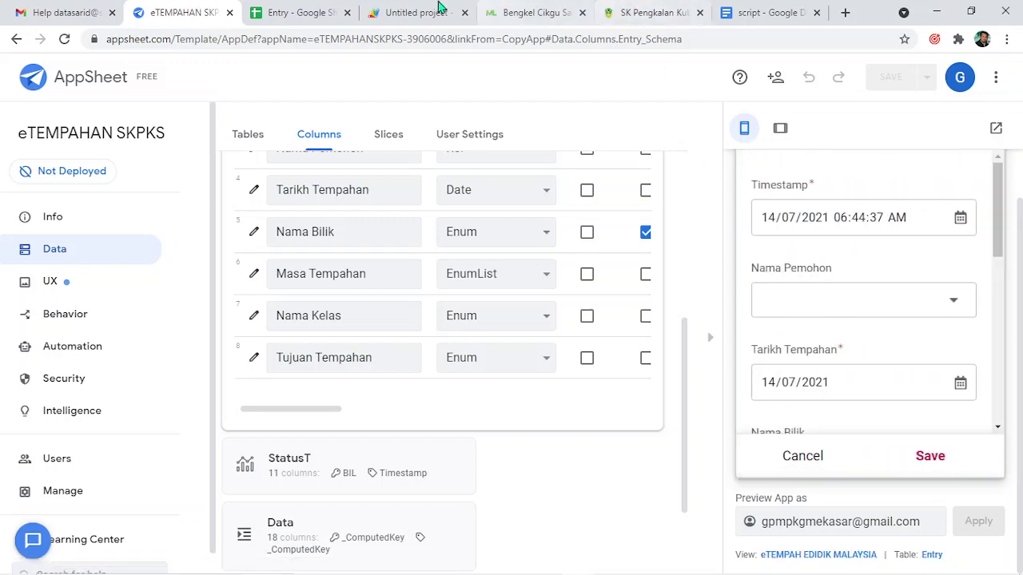
Switch to the Entry spreadsheet and check the new booking on the Entry sheet and its split rows on the Data sheet.
click(300, 12)
click(274, 272)
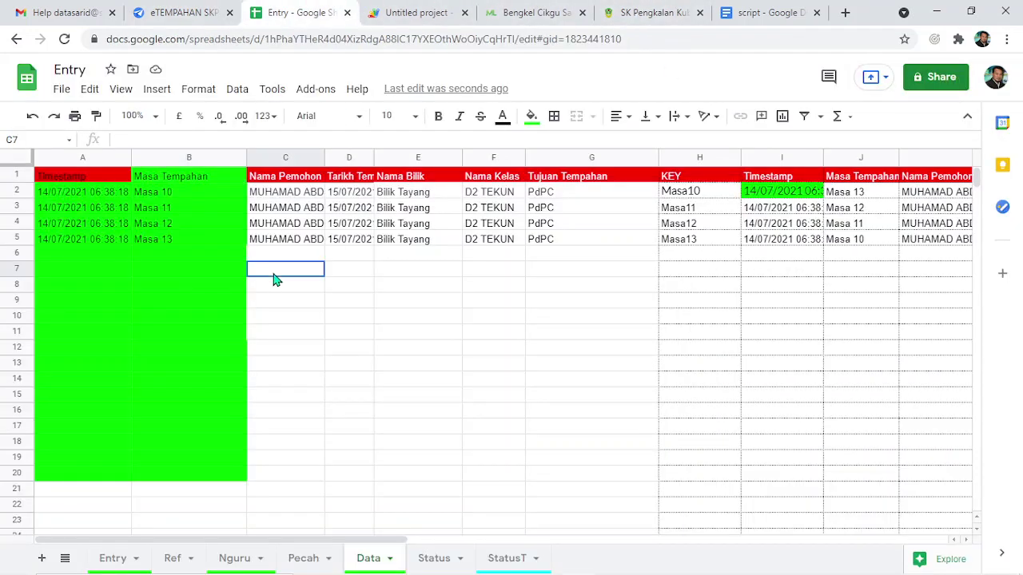
click(104, 557)
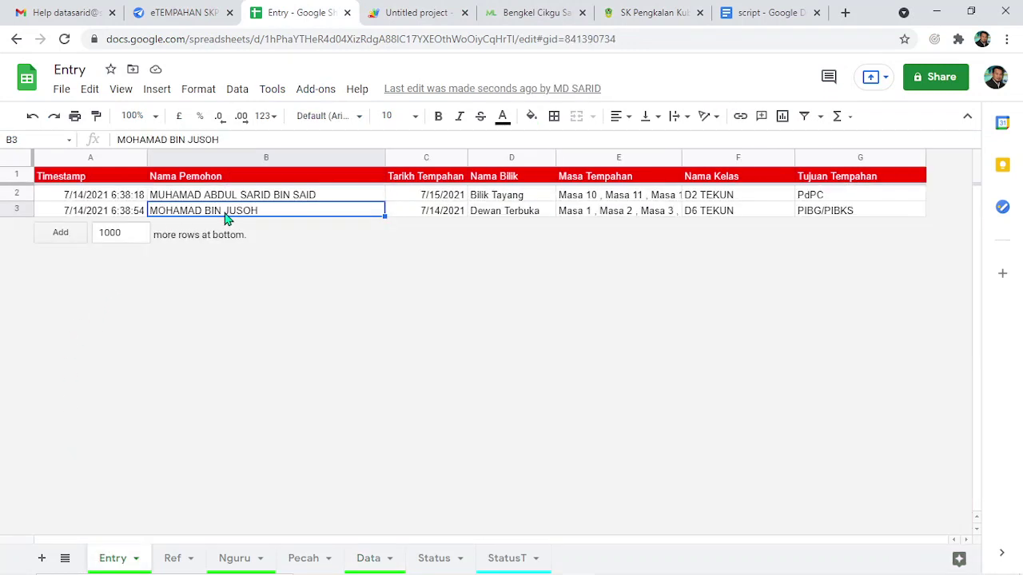
click(370, 558)
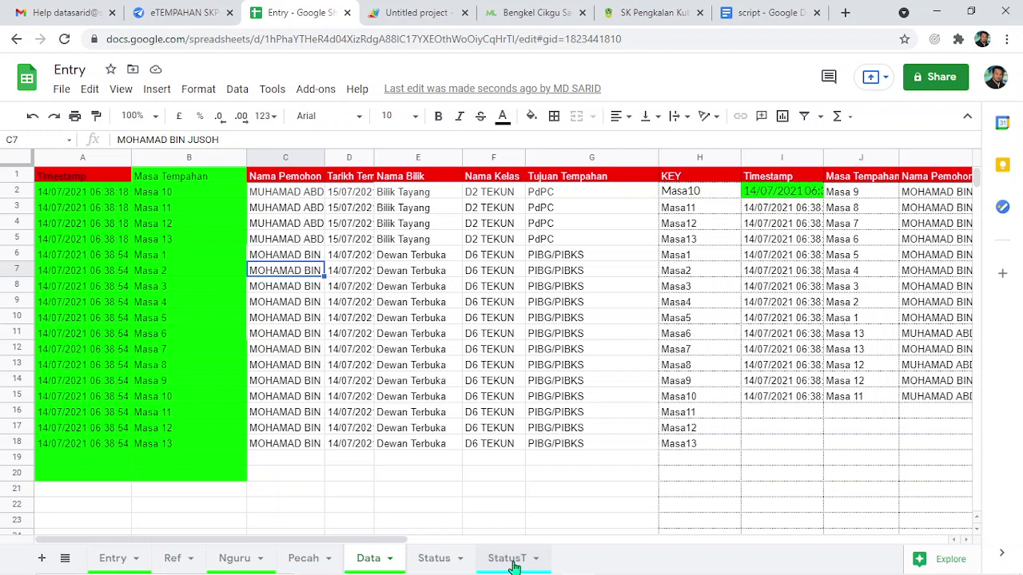
Check the new booking rows on the StatusT sheet and the BIL numbering at row 15.
click(513, 565)
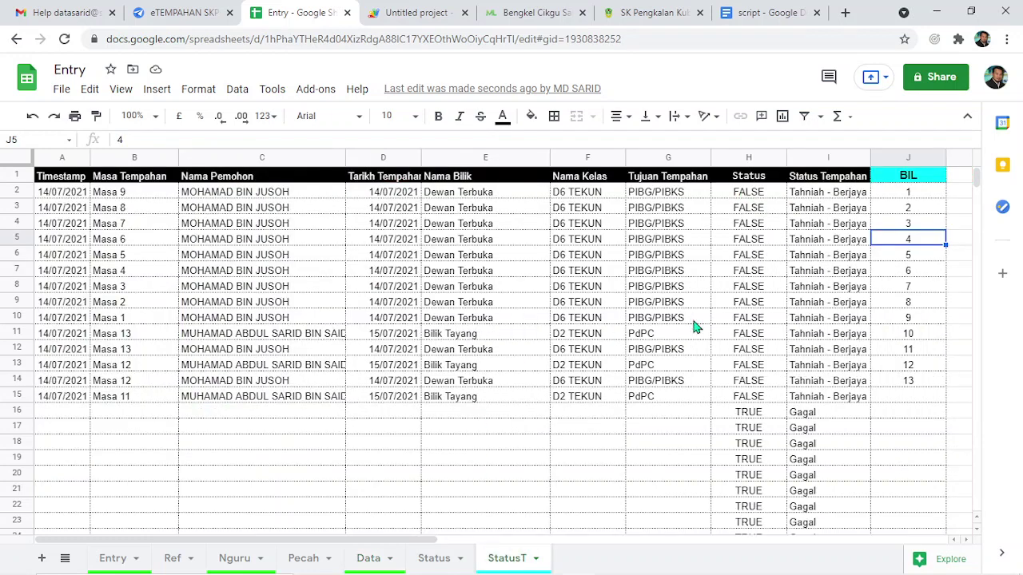
click(660, 400)
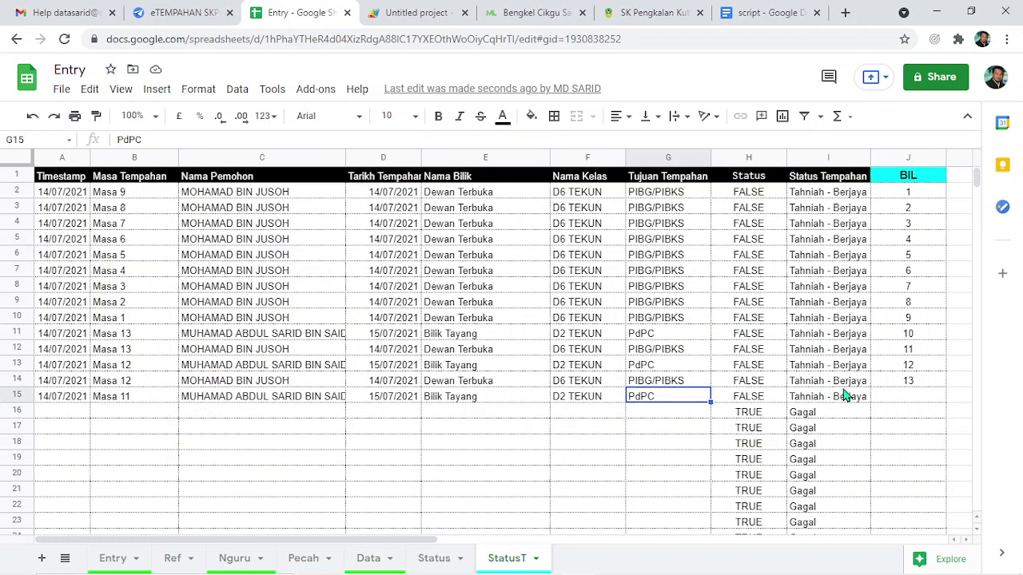
click(909, 396)
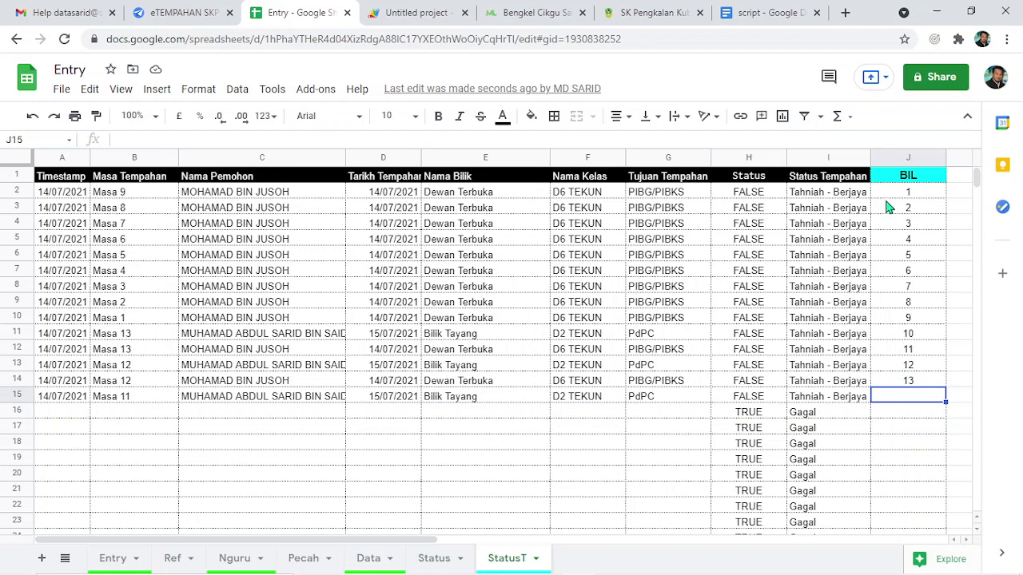
Remove the ARRAY_CONSTRAIN wrapper and its 14, 1 limits from the BIL formula in J1 of StatusT, keeping the ARRAYFORMULA.
click(909, 176)
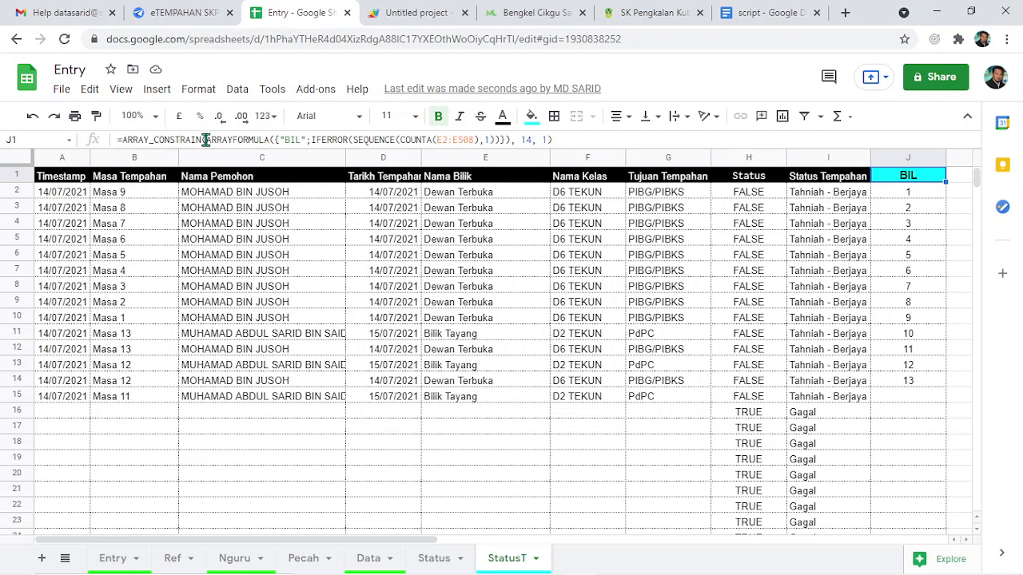
click(174, 140)
double_click(126, 140)
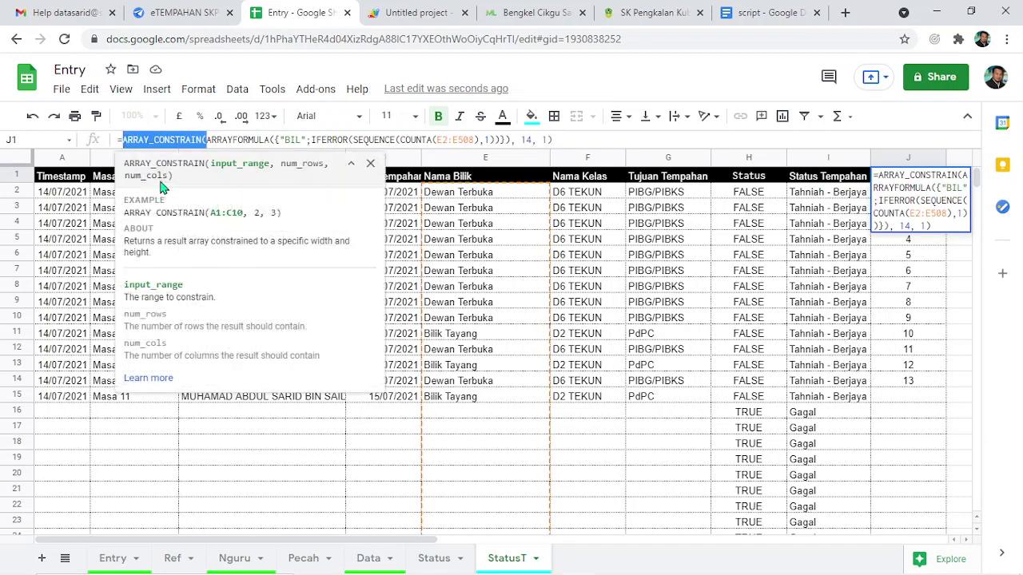
key(BackSpace)
key(Delete)
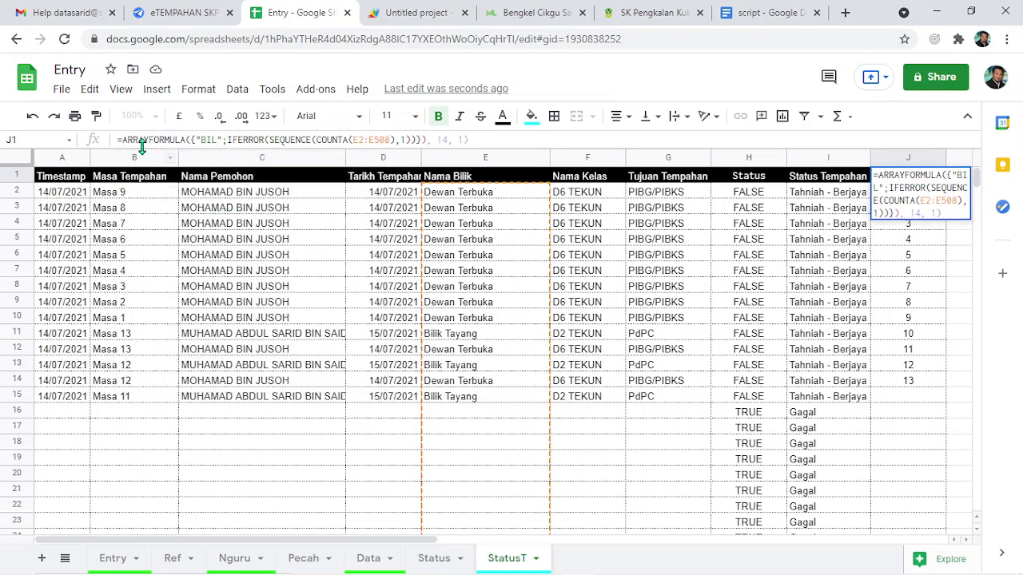
drag(421, 140, 530, 139)
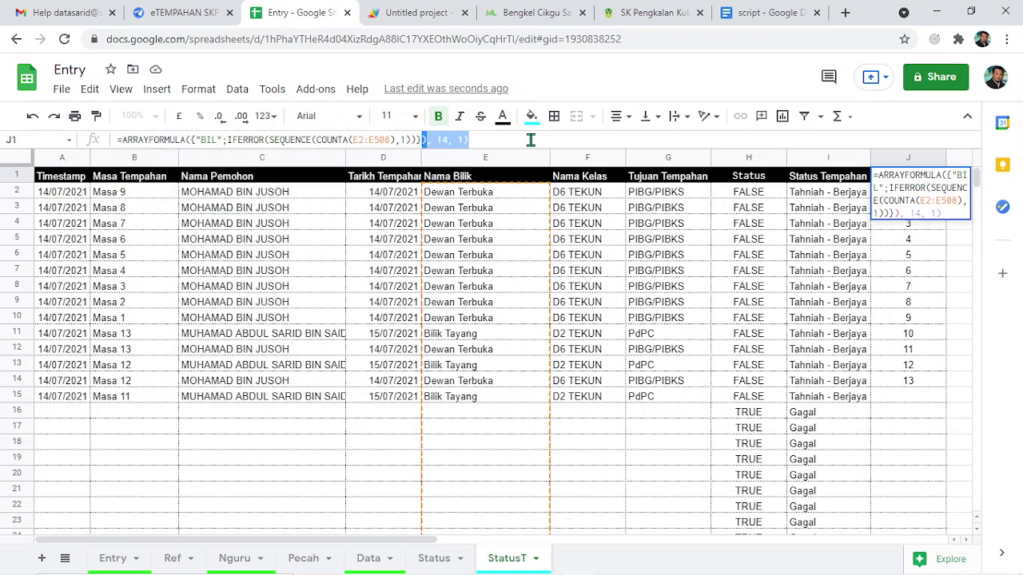
key(BackSpace)
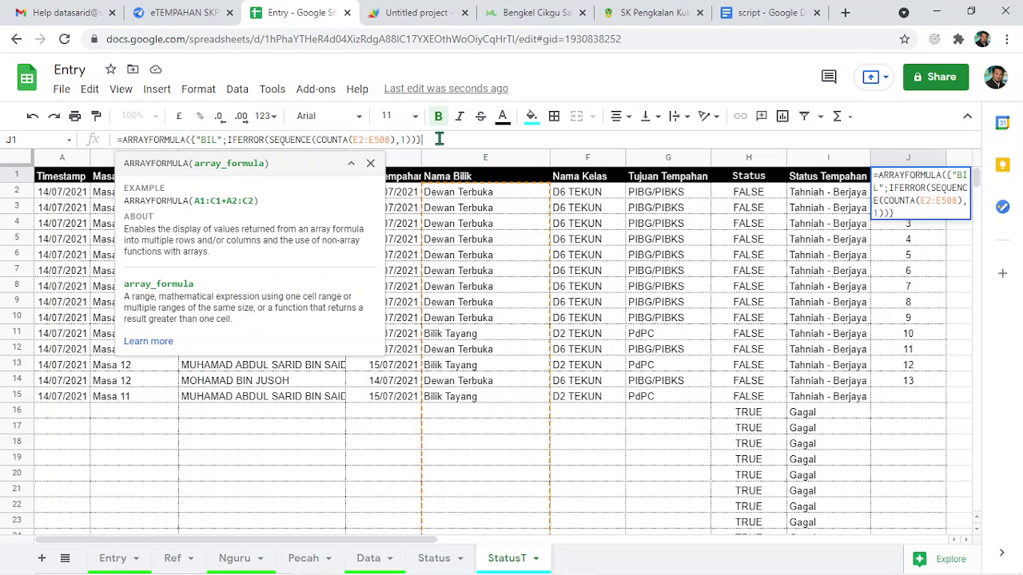
key(Return)
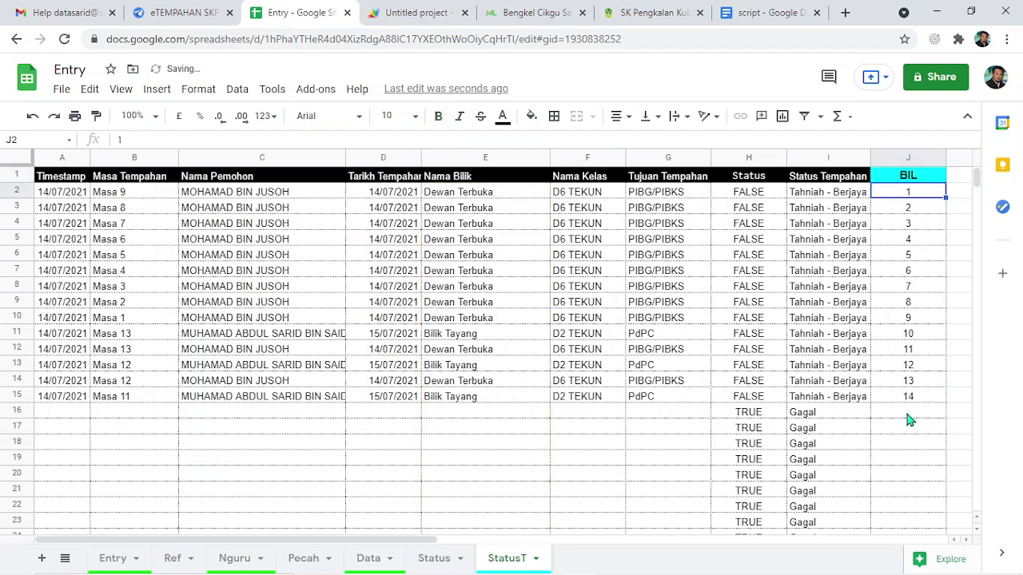
Check the BIL numbering in column J of the StatusT sheet from row 2 to row 17.
click(902, 444)
click(908, 397)
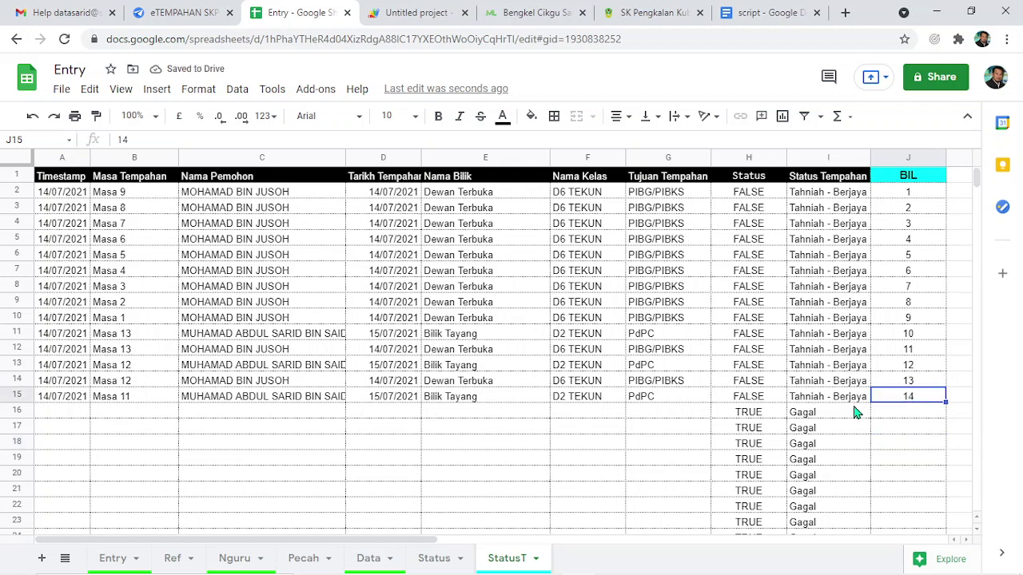
drag(908, 192, 905, 428)
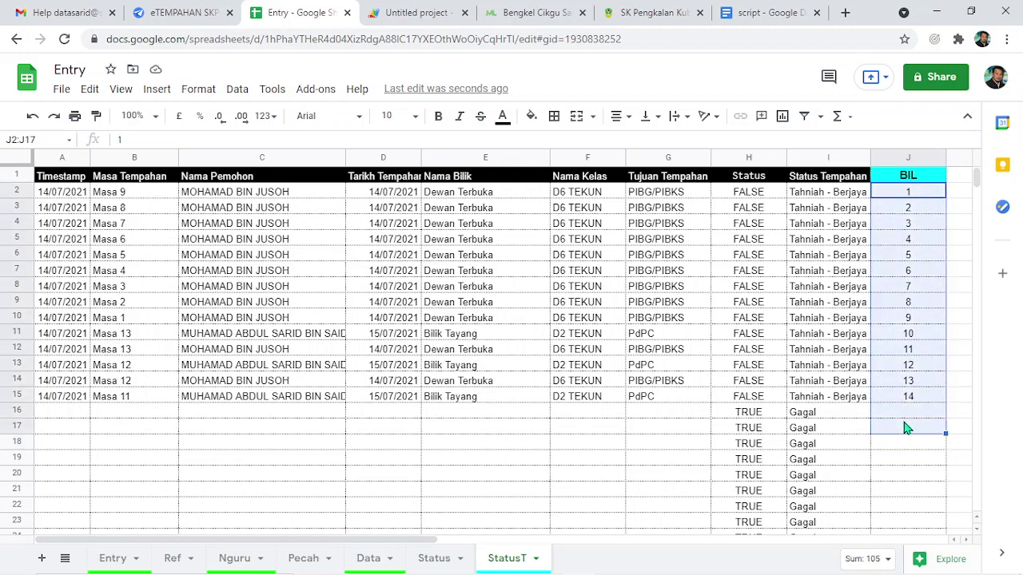
Check the booking entries on the Entry sheet, and switch to the eTEMPAHAN SKPKS app in the AppSheet editor.
click(887, 462)
click(114, 557)
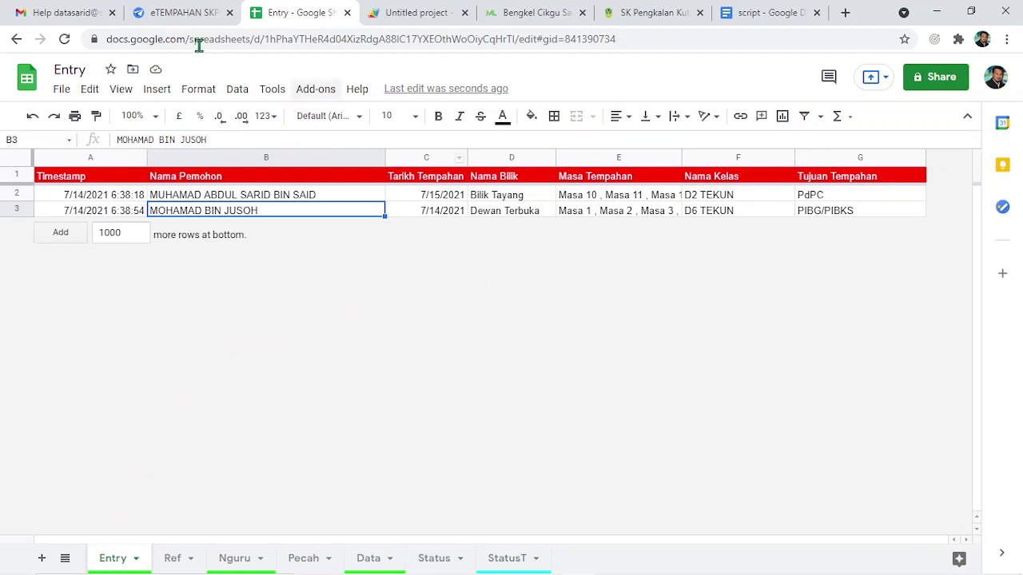
click(180, 16)
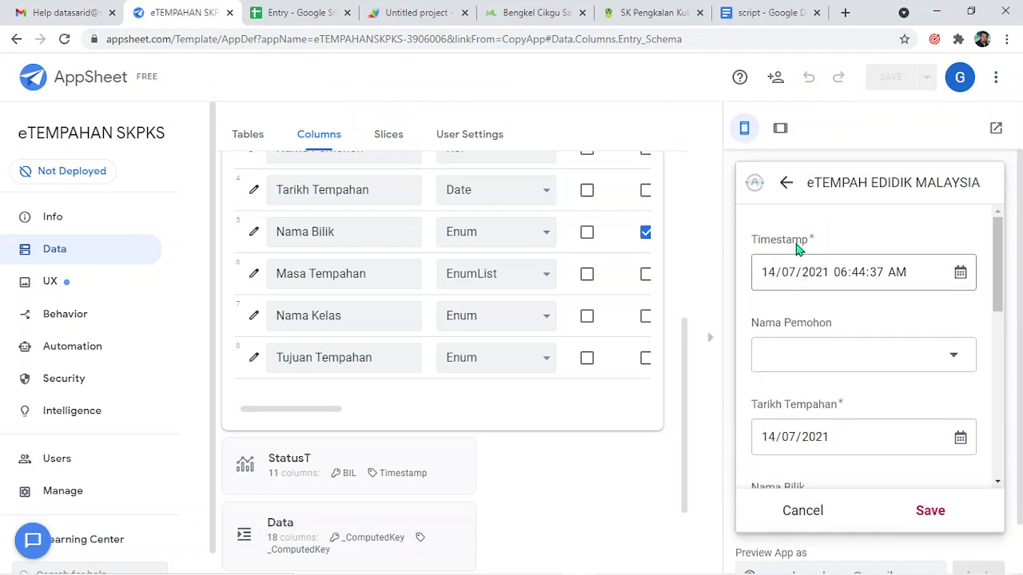
Close the script document, the two website pages, the Untitled project and the Entry spreadsheet, keeping the mail and AppSheet pages open.
click(816, 13)
click(813, 14)
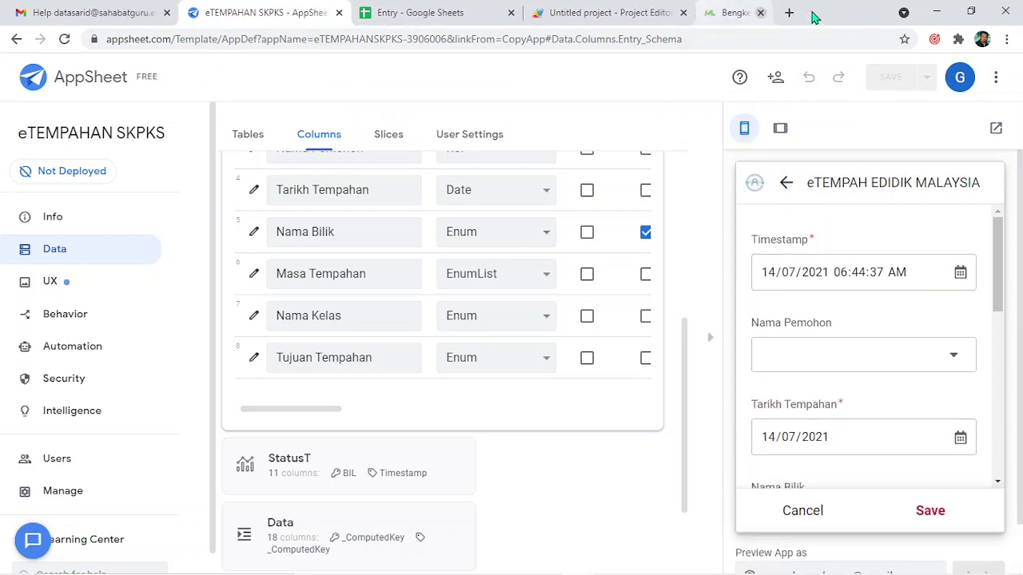
click(760, 13)
click(683, 12)
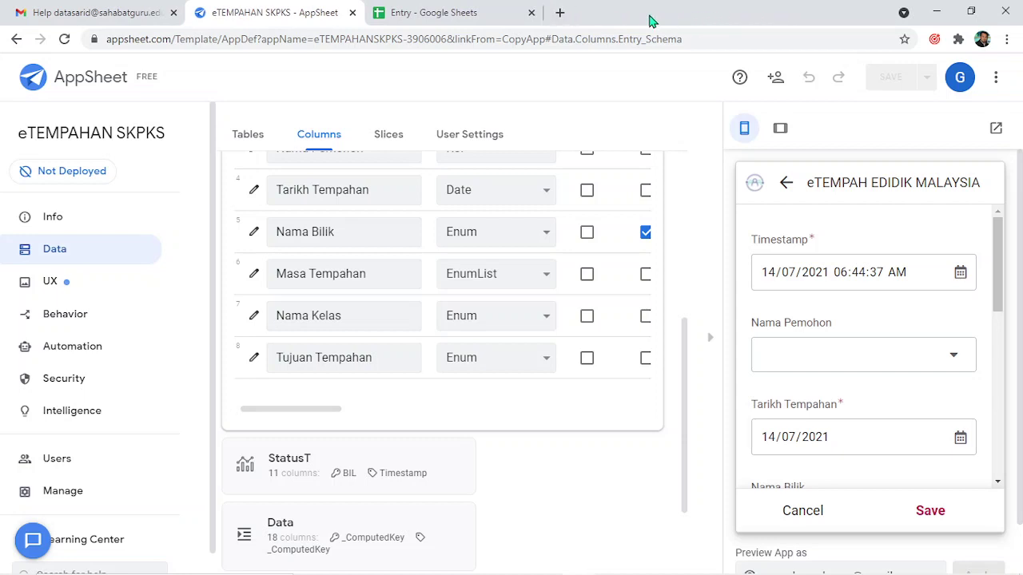
click(530, 12)
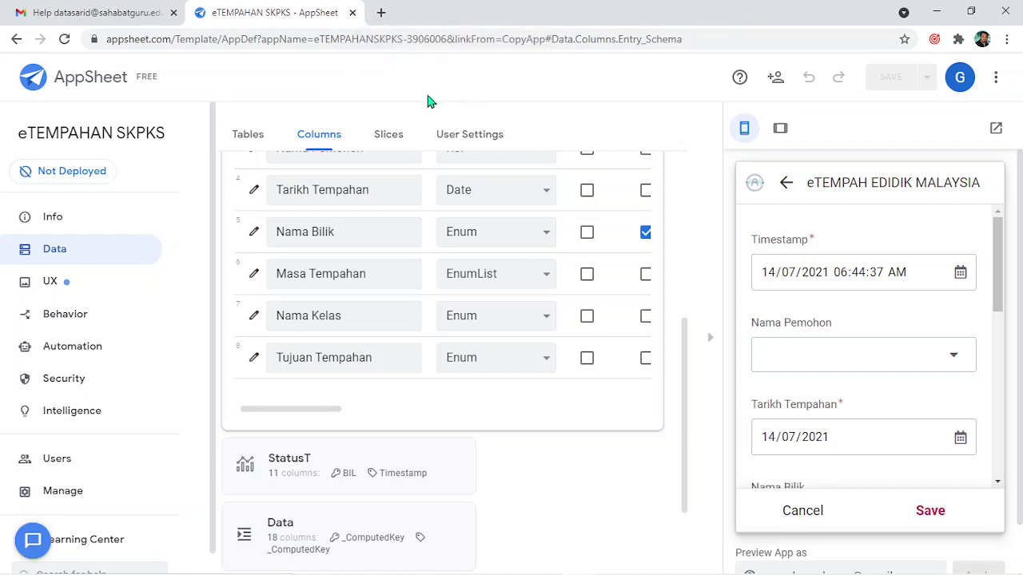
scroll(400, 256, up, 5)
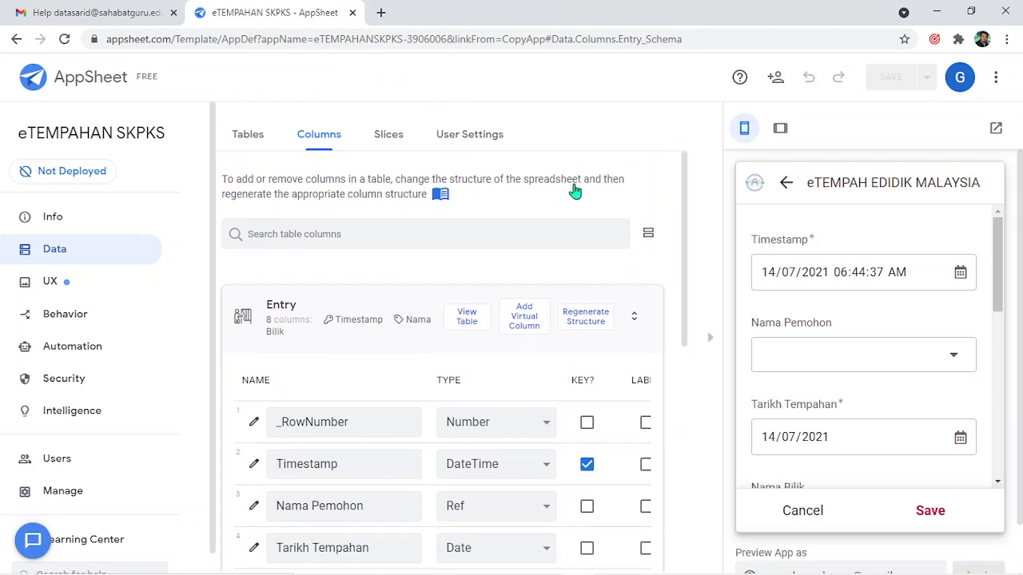
Open Google Drive in a new browser tab from the Google apps list.
click(389, 13)
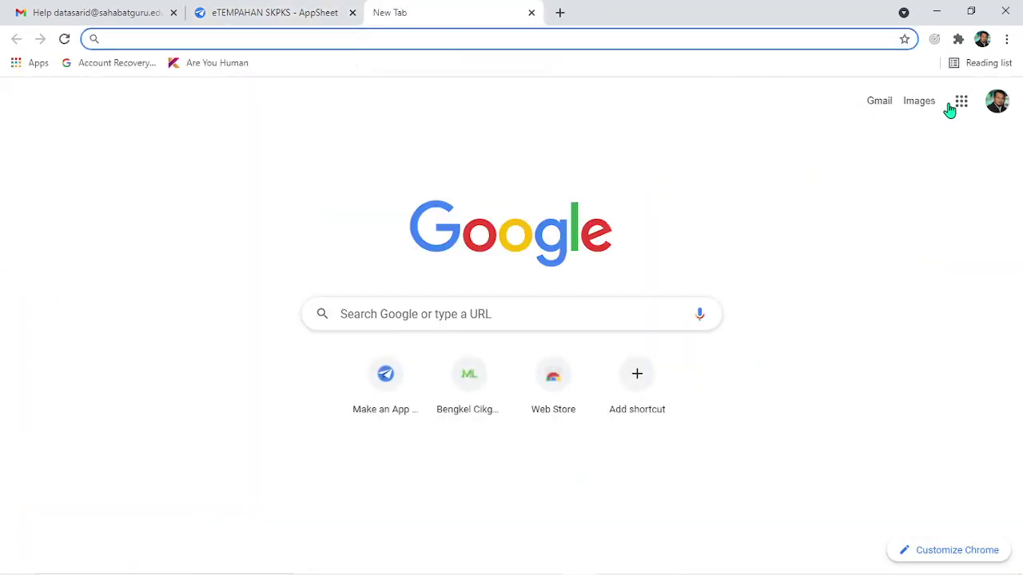
click(959, 103)
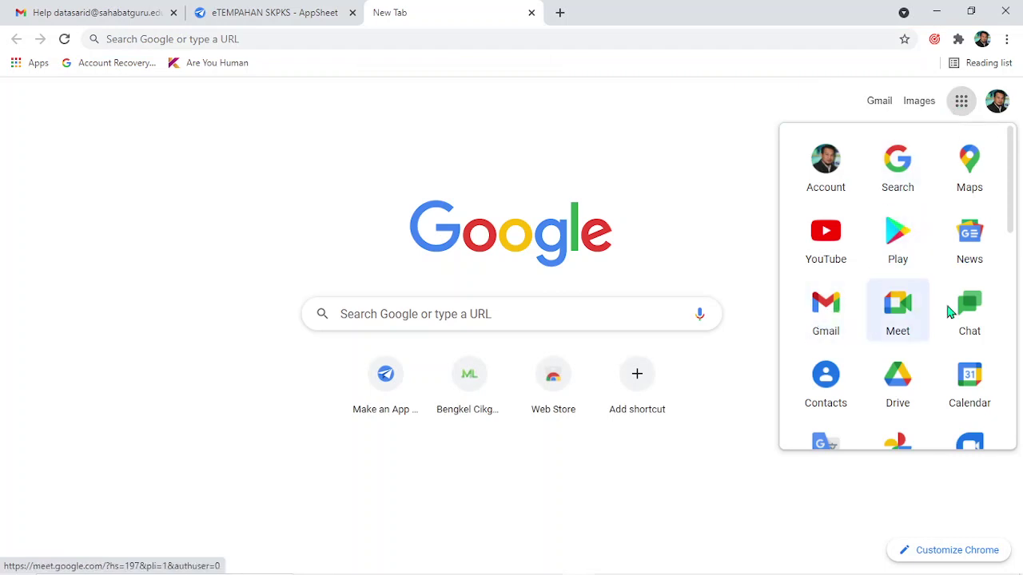
scroll(895, 297, down, 1)
scroll(947, 232, up, 1)
scroll(892, 310, down, 1)
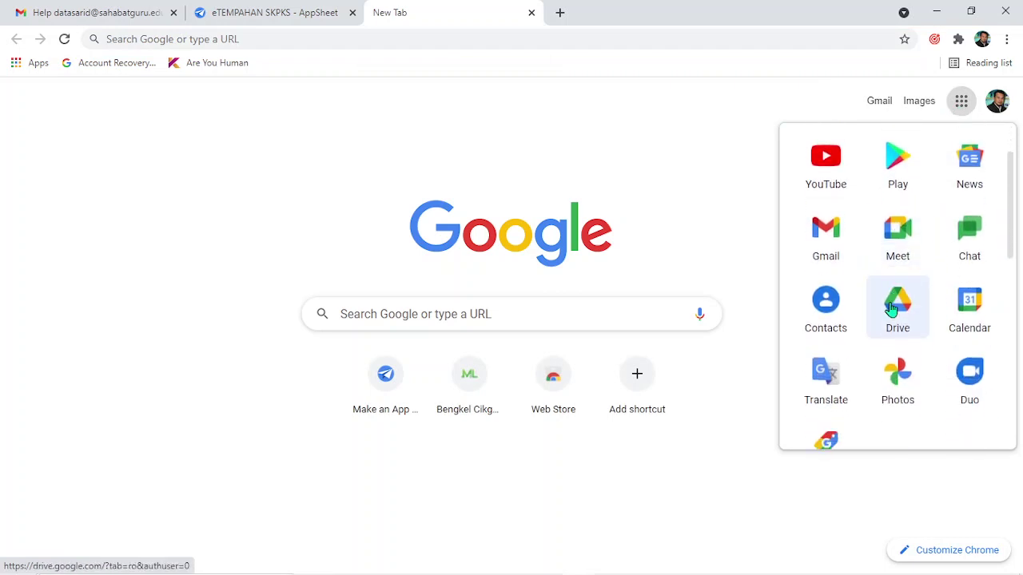
scroll(891, 310, down, 1)
click(907, 230)
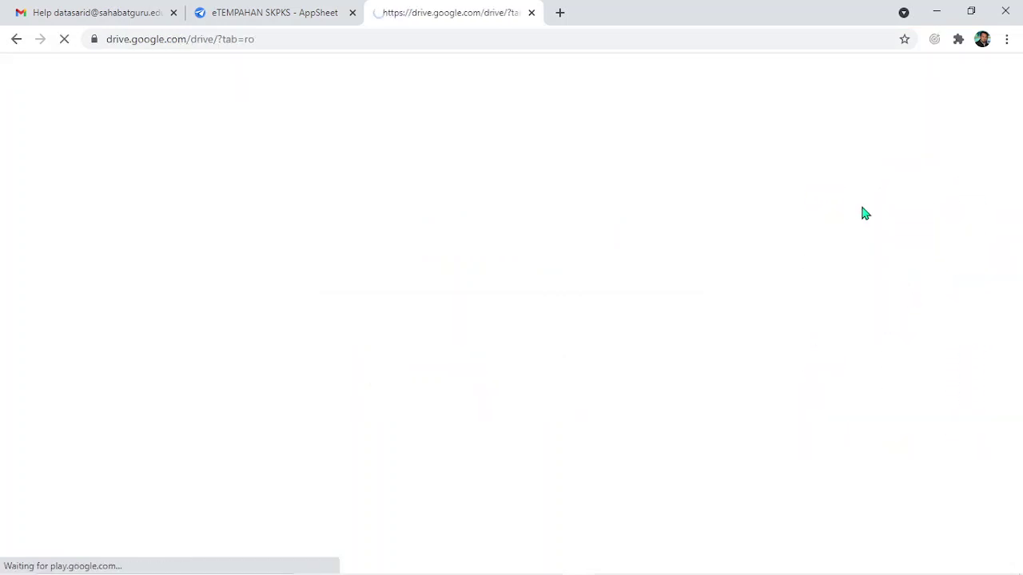
Browse the built-in app logo images in the AppSheet app's brand settings, and return to Google Drive.
click(323, 11)
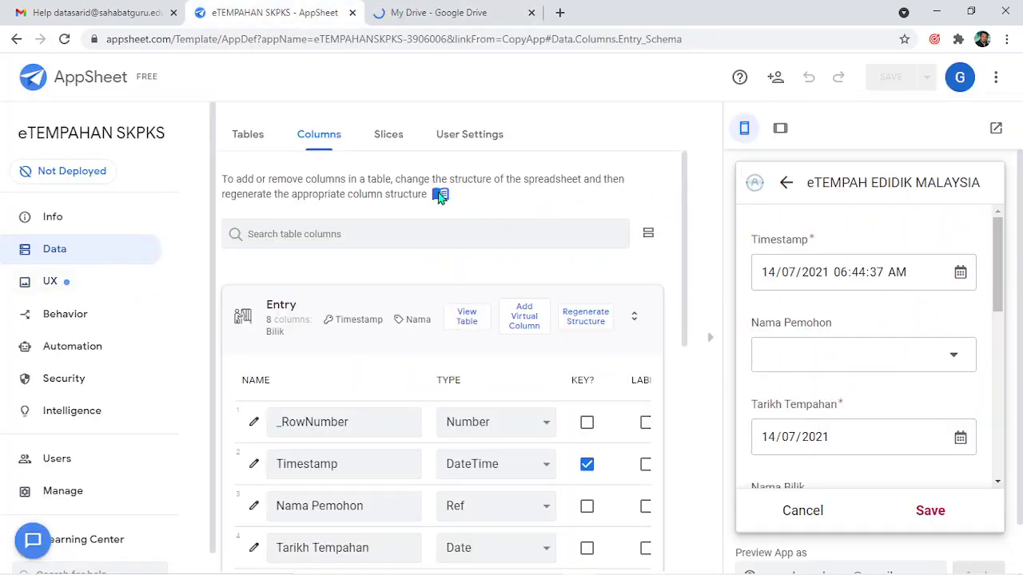
click(80, 220)
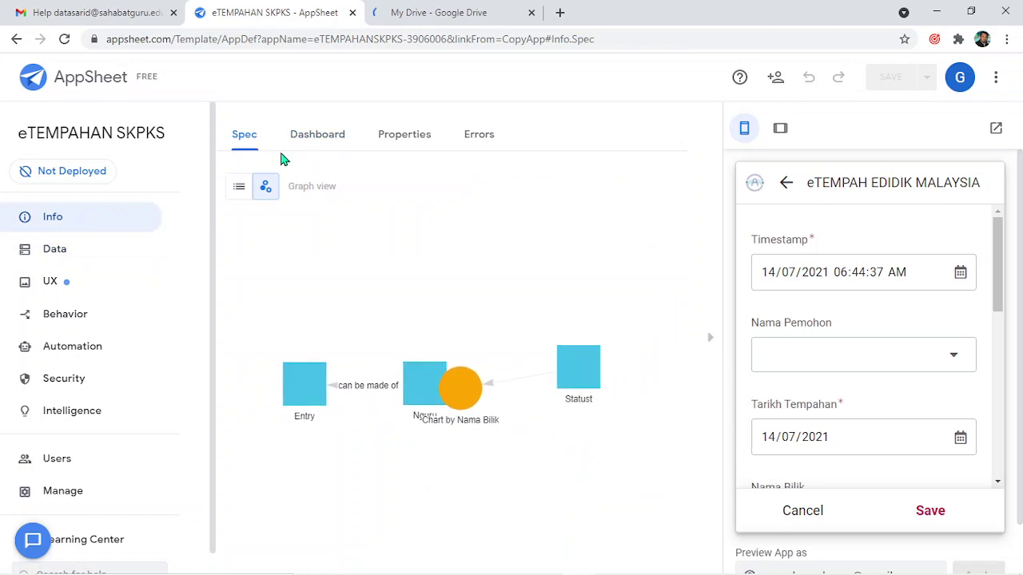
click(323, 145)
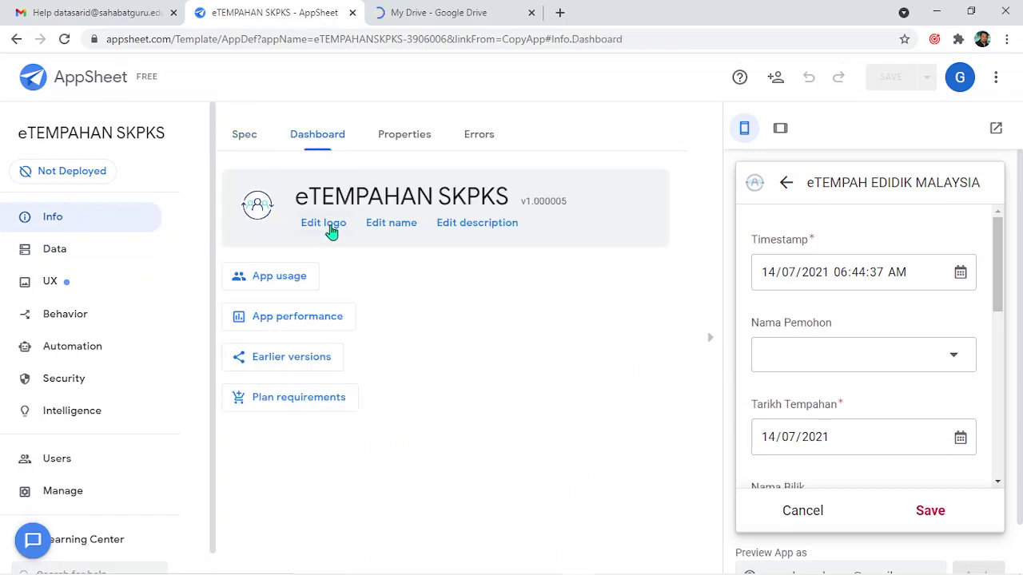
click(325, 227)
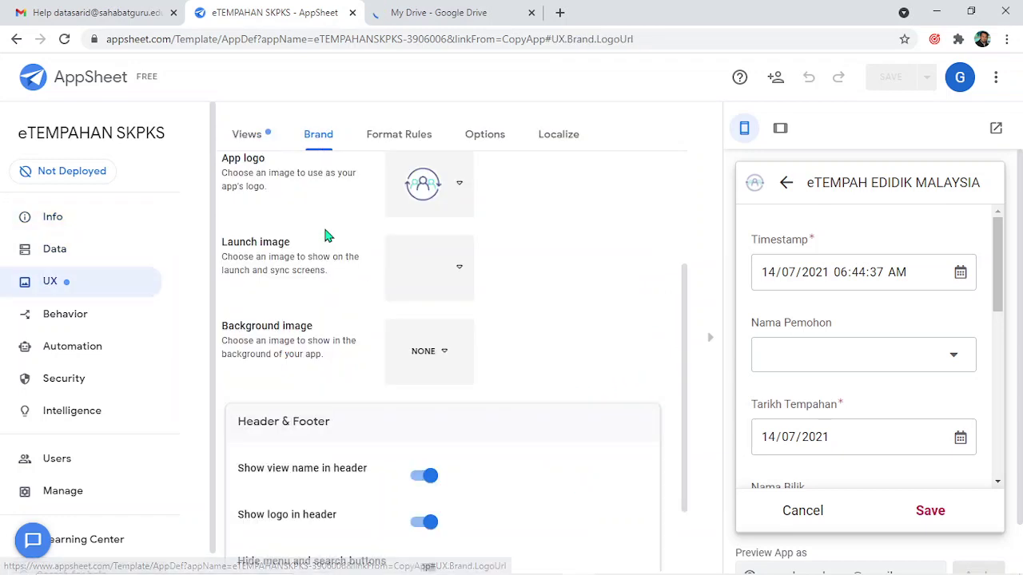
click(448, 193)
scroll(498, 360, down, 4)
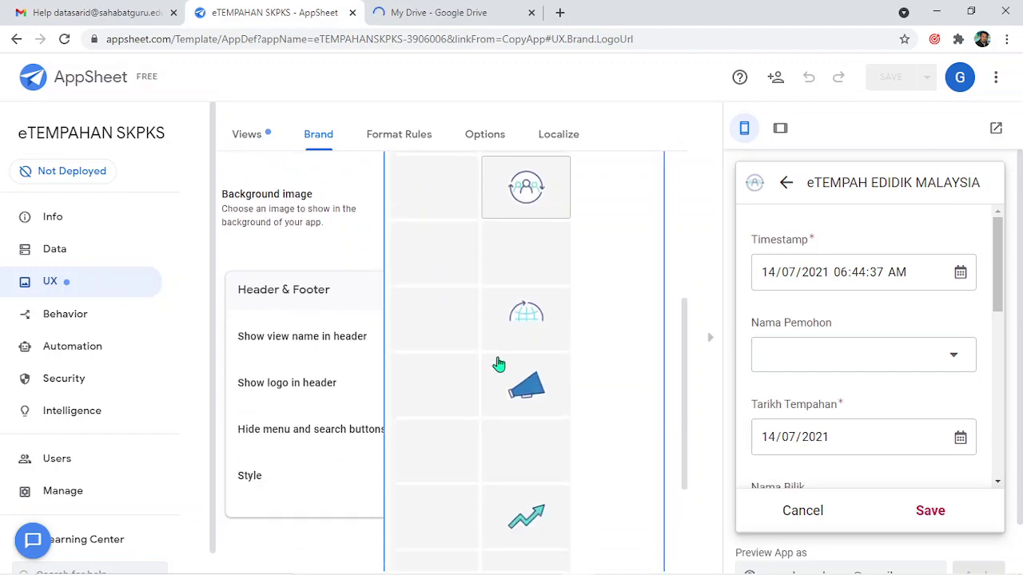
scroll(507, 350, up, 4)
scroll(507, 411, down, 4)
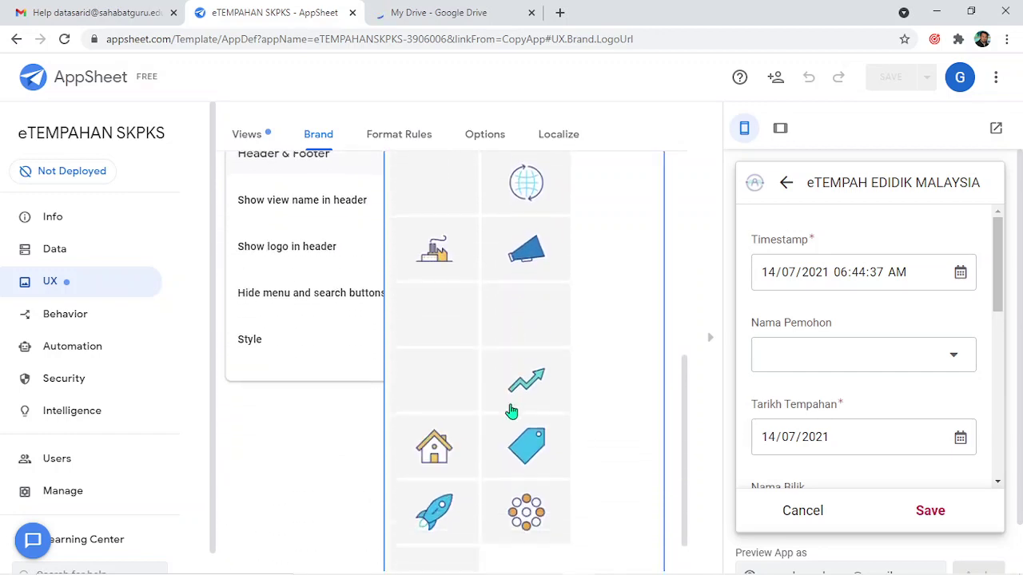
scroll(503, 430, up, 3)
scroll(503, 430, up, 3)
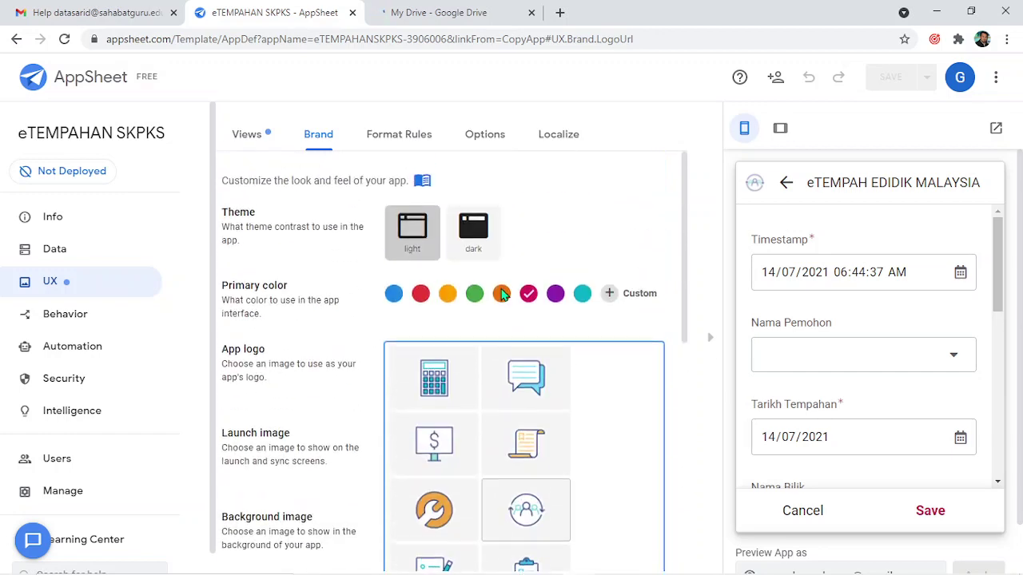
click(477, 17)
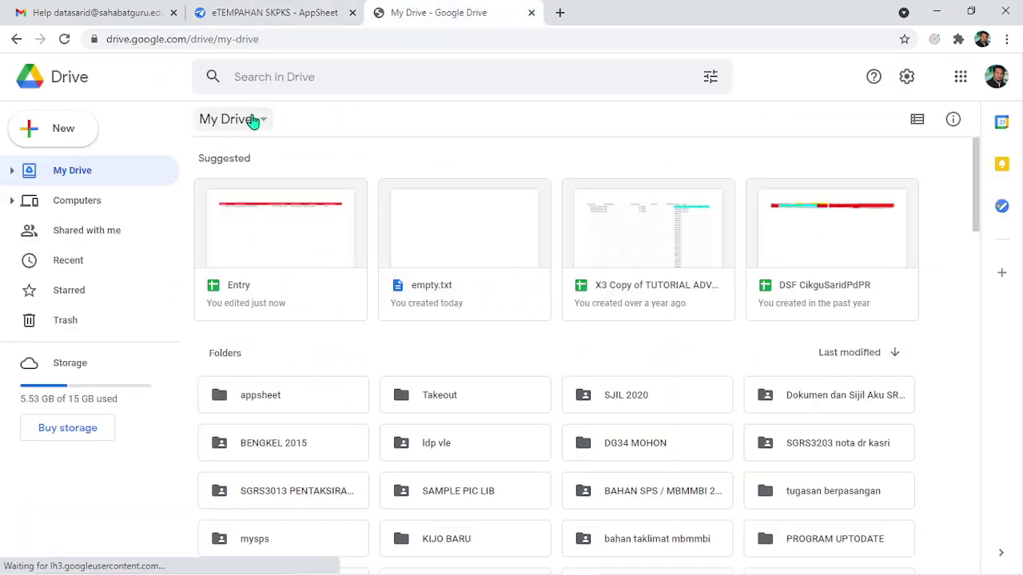
click(262, 120)
click(290, 201)
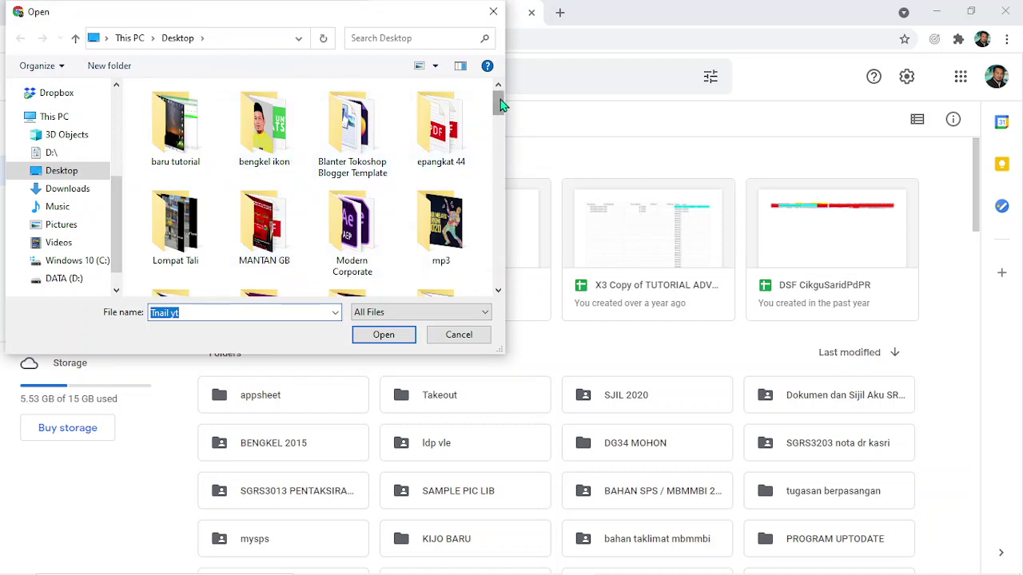
drag(500, 104, 493, 80)
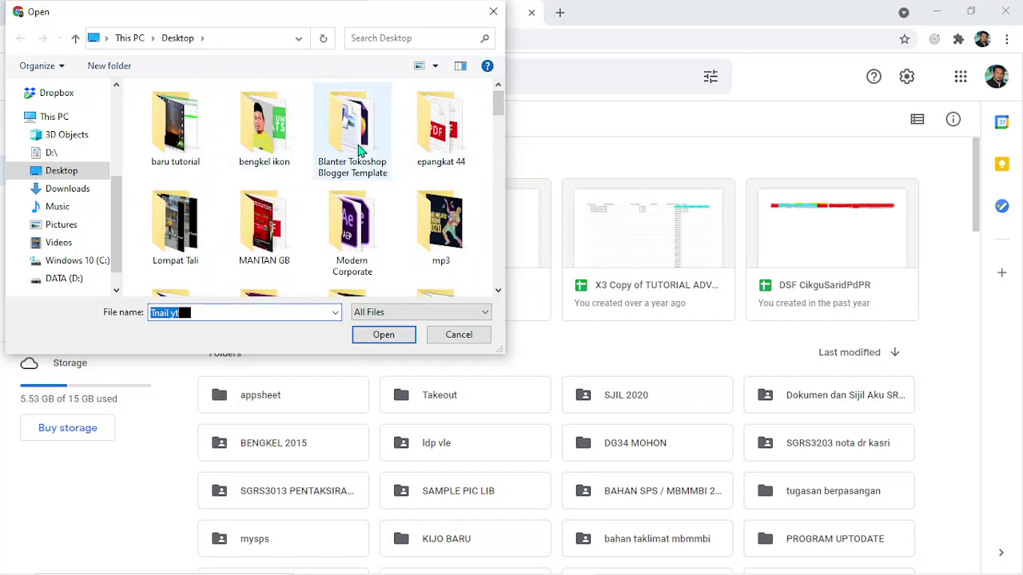
scroll(312, 239, down, 2)
scroll(312, 242, down, 1)
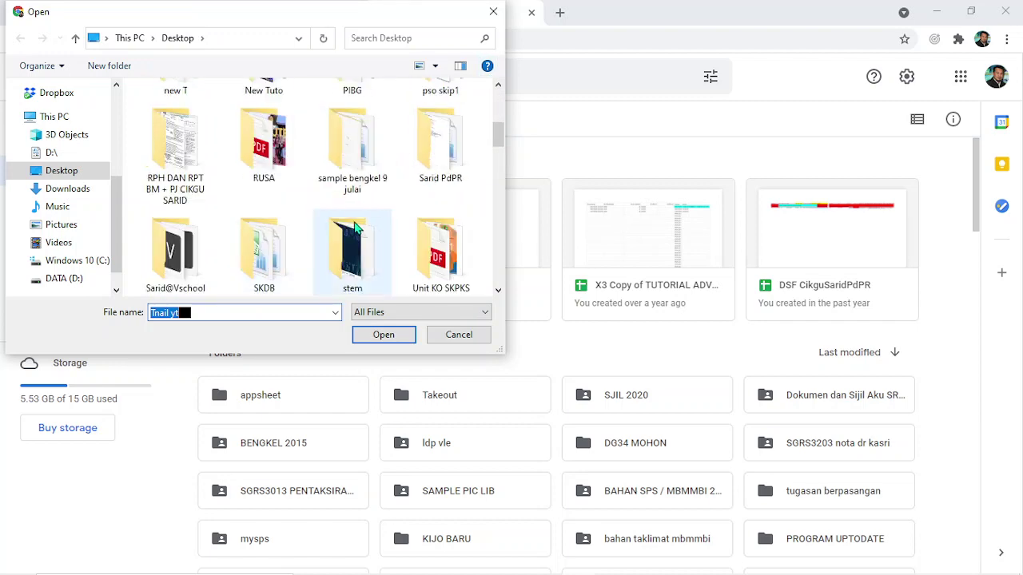
double_click(442, 144)
scroll(423, 167, down, 3)
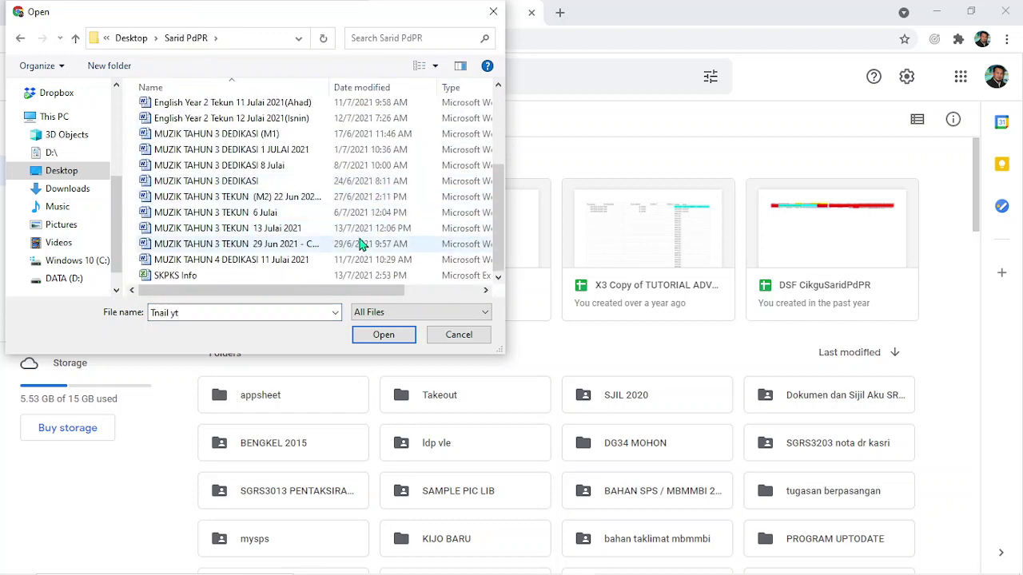
click(460, 336)
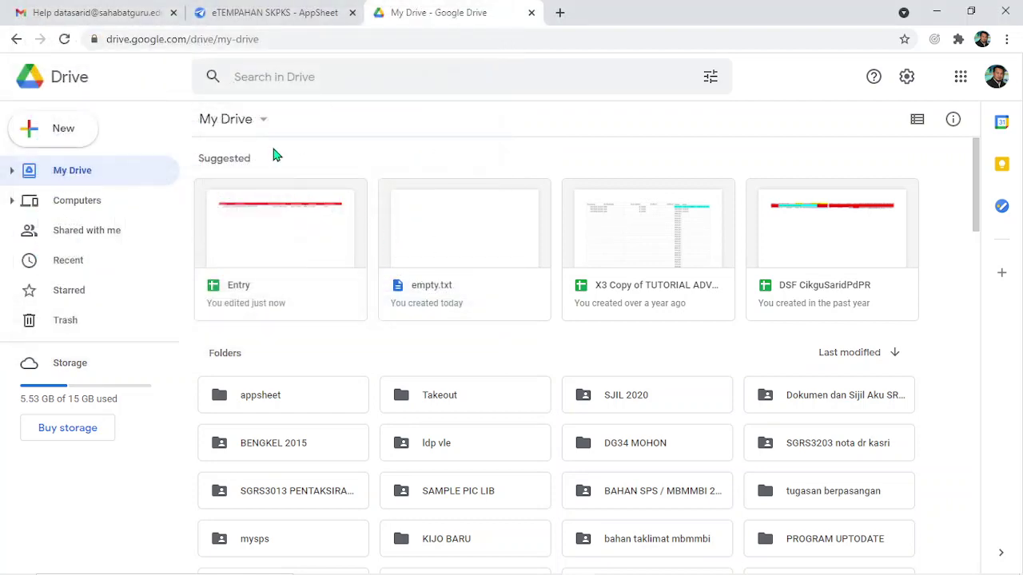
Upload the green school crest PNG from the bengkel ikon folder on the Desktop to My Drive and preview it.
click(263, 119)
click(281, 187)
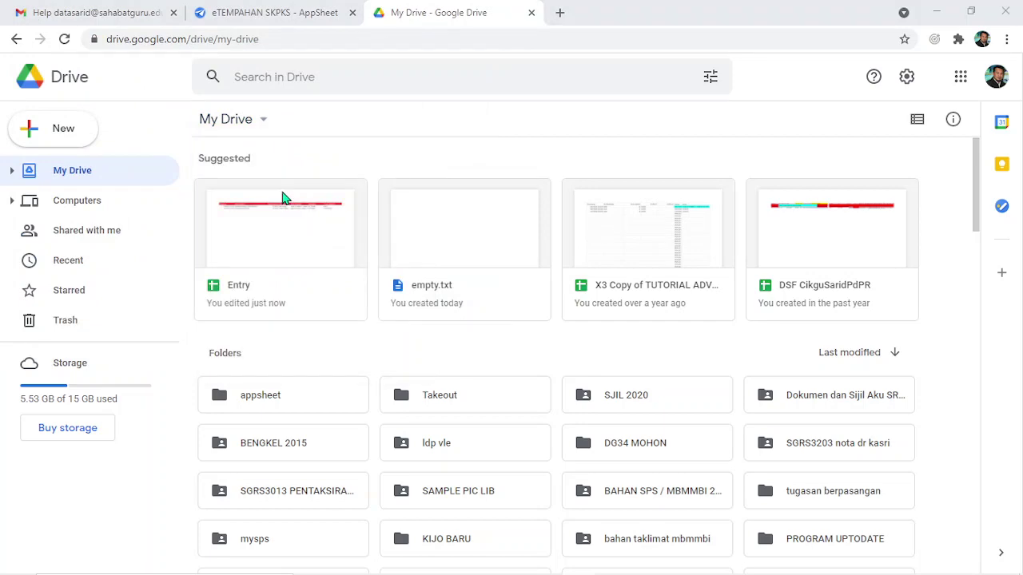
double_click(254, 121)
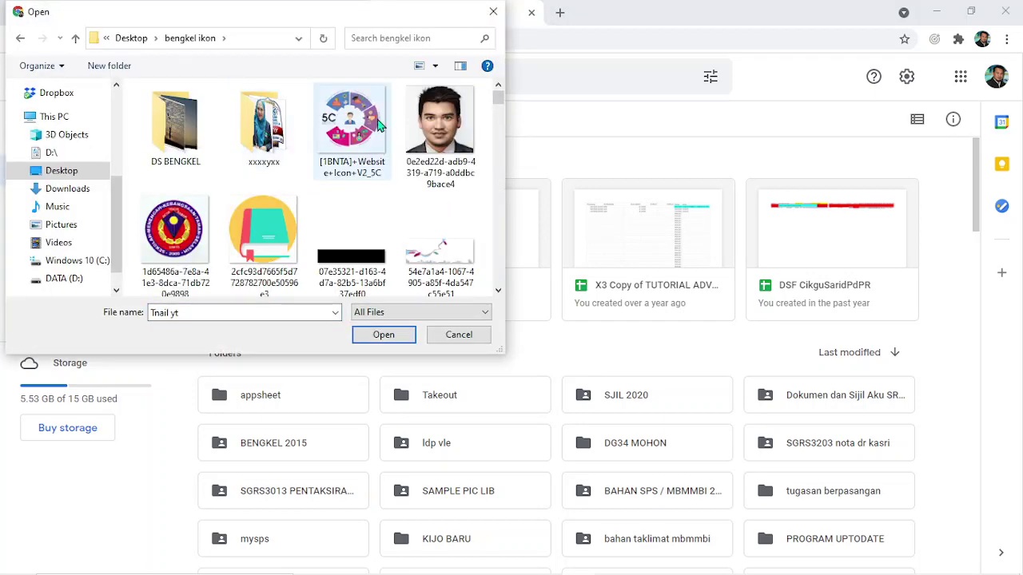
scroll(376, 144, down, 5)
scroll(372, 168, up, 2)
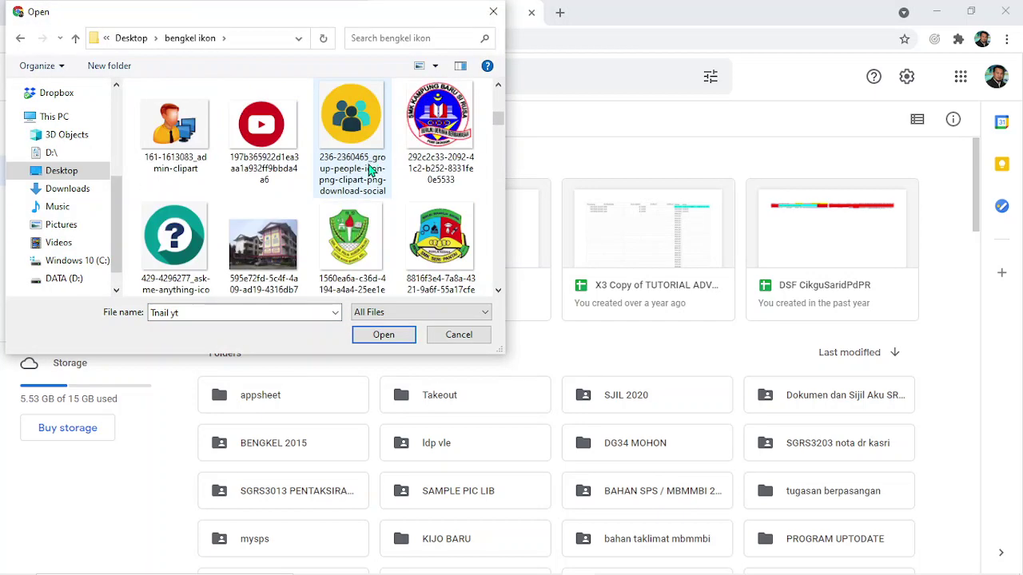
double_click(360, 252)
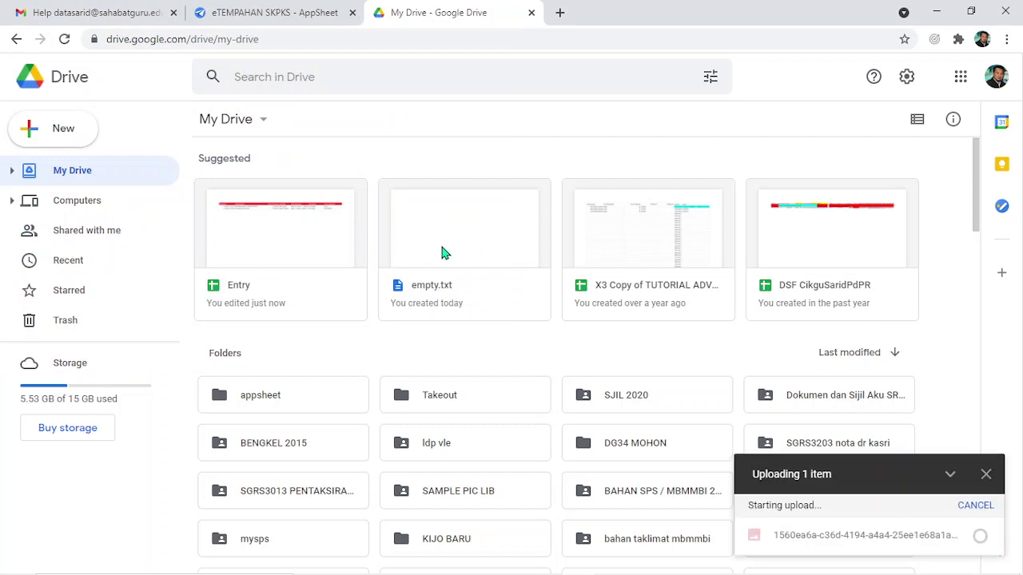
click(871, 548)
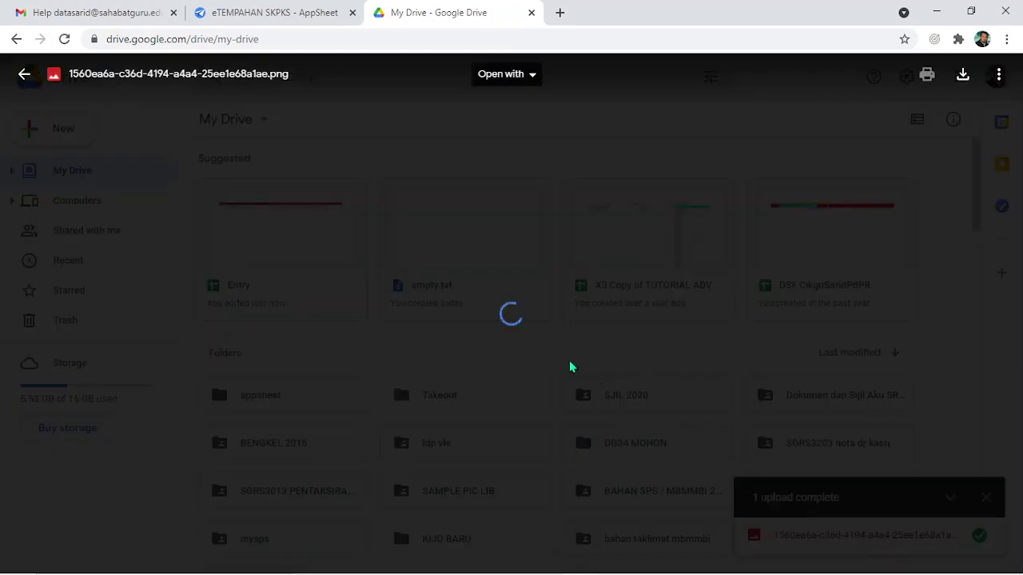
click(24, 73)
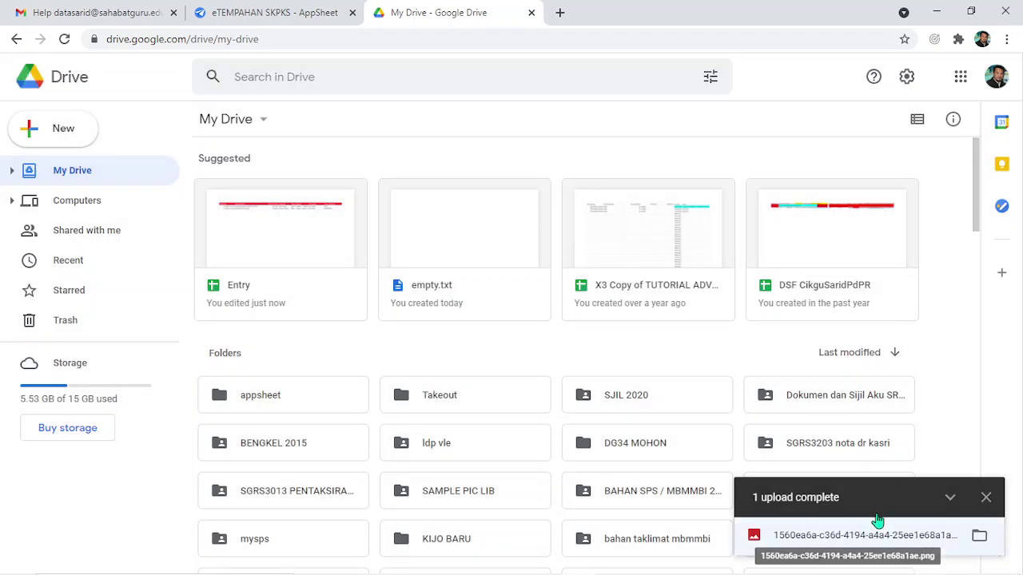
Rename the uploaded school crest image in My Drive as SKPKS.png.
scroll(877, 521, down, 5)
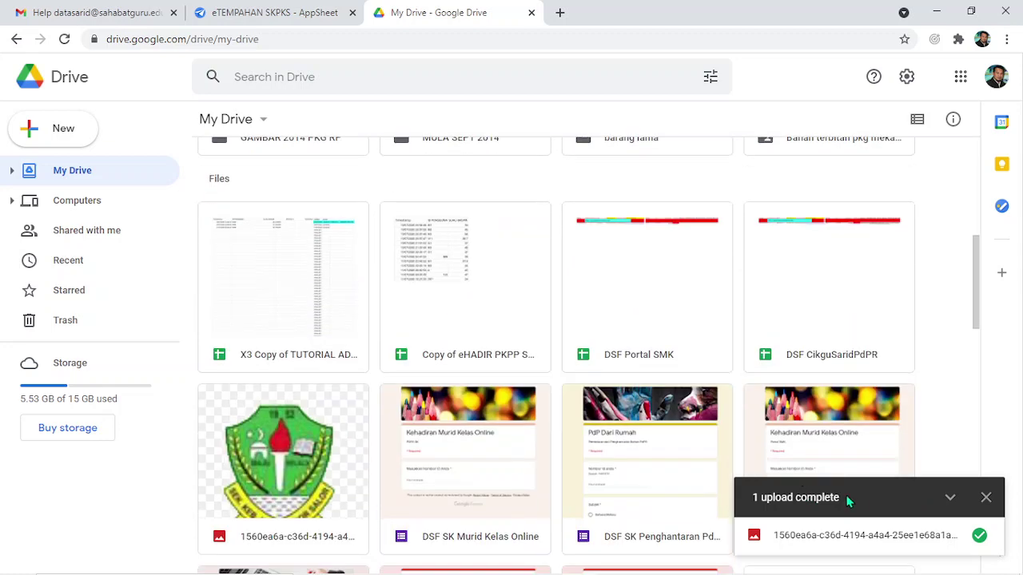
scroll(402, 455, down, 2)
right_click(291, 385)
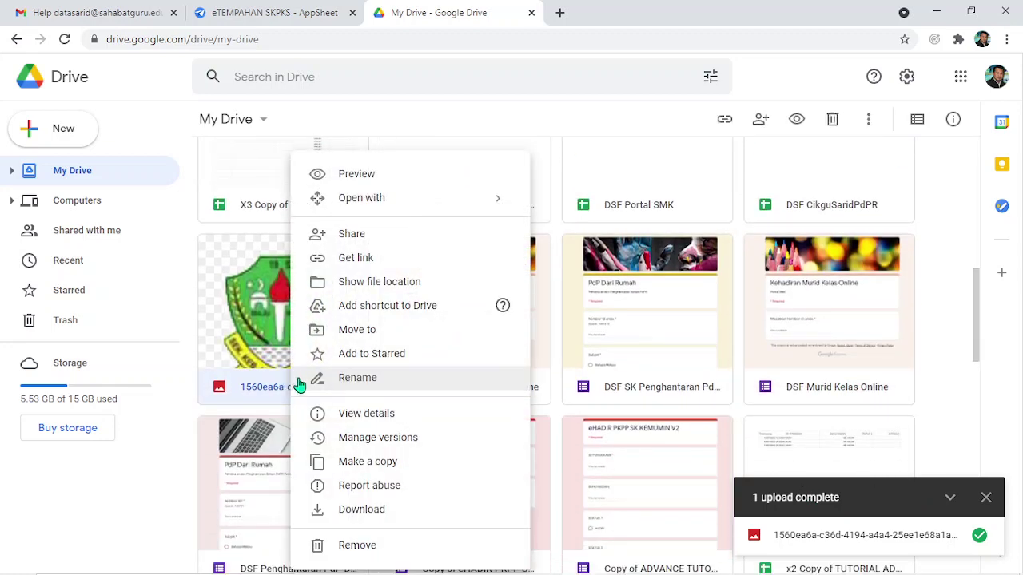
click(386, 382)
text(SKPKS.png)
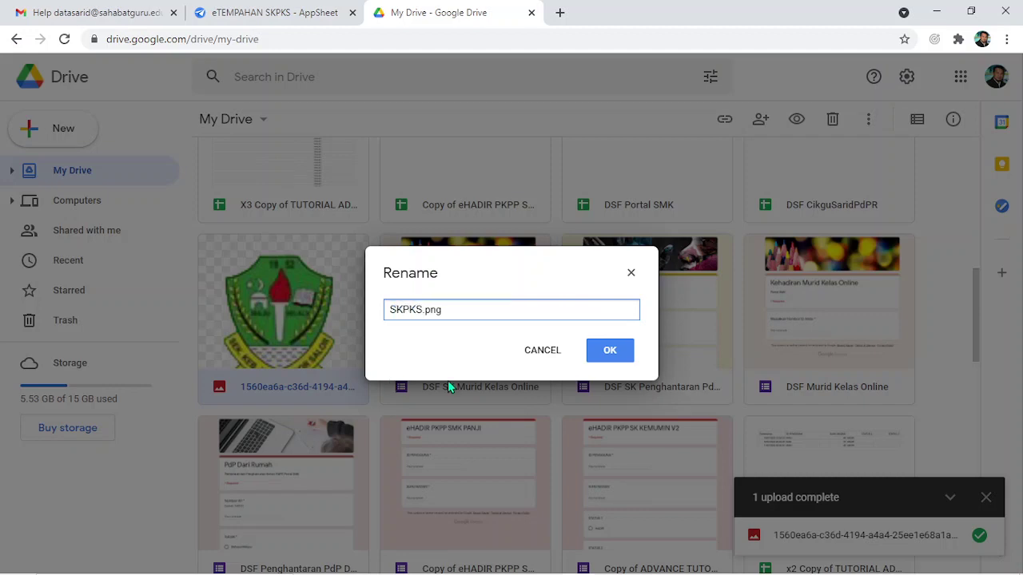
click(612, 352)
Switch to the eTEMPAHAN SKPKS app in AppSheet and open its logo settings from the app's info dashboard.
click(303, 9)
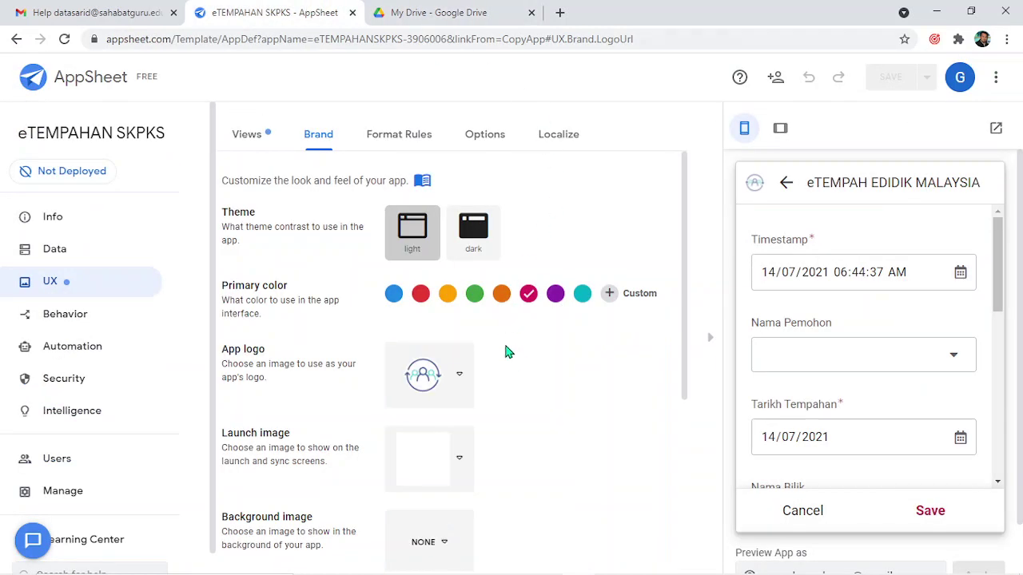
click(68, 228)
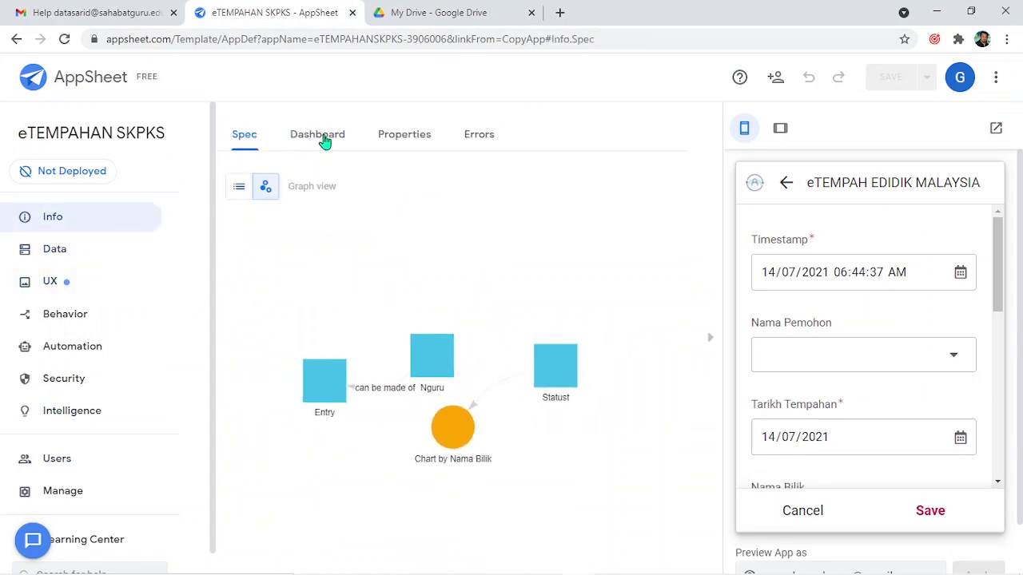
click(324, 140)
click(322, 228)
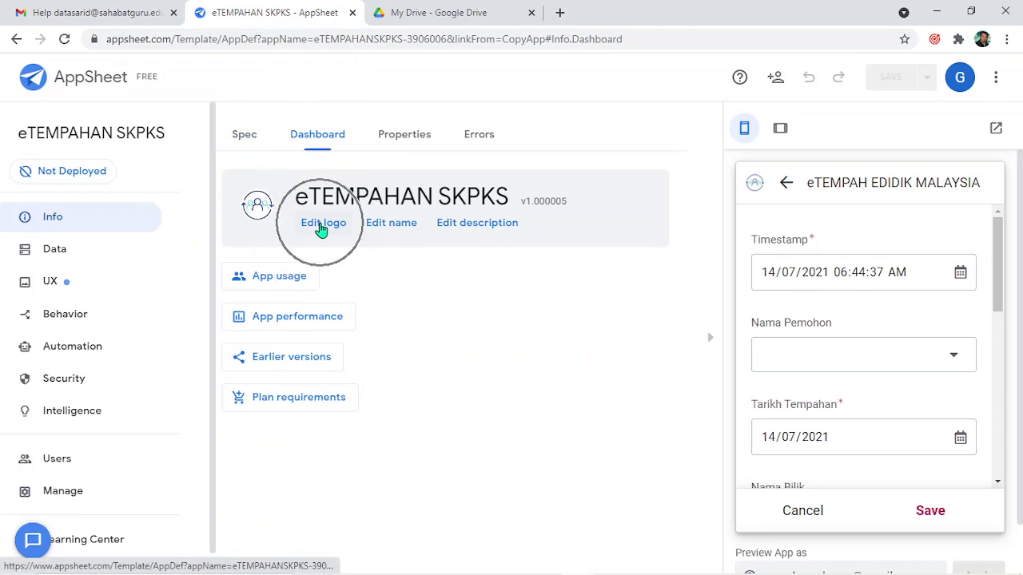
scroll(539, 376, up, 3)
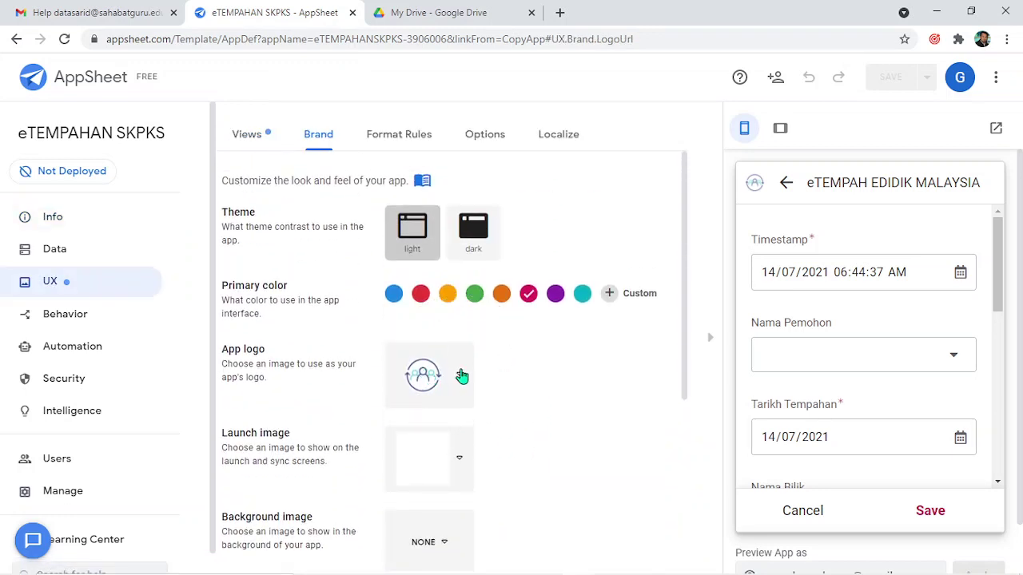
Choose the custom image option for the app logo instead of one of the built-in logo images.
click(462, 375)
scroll(616, 386, down, 5)
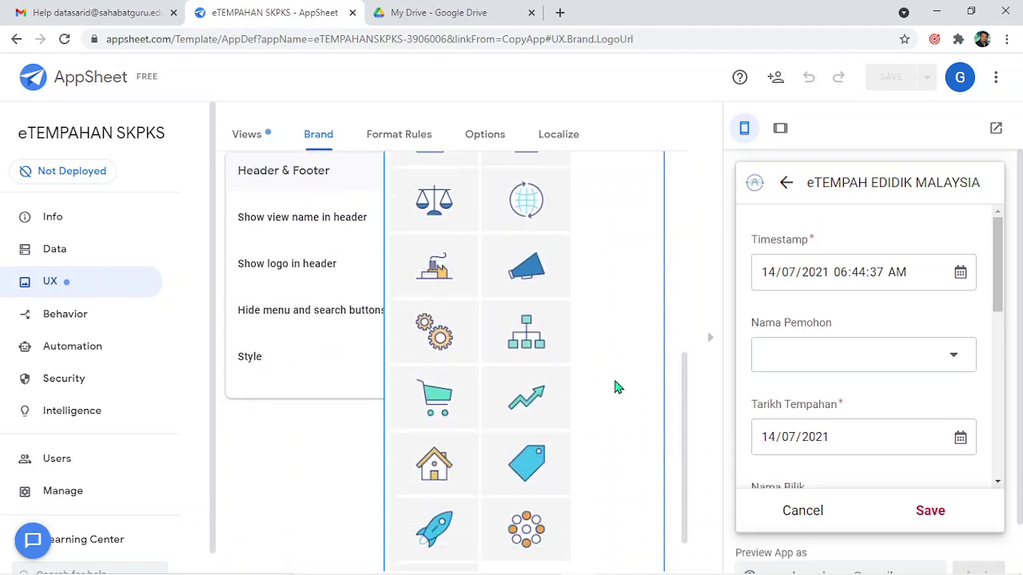
scroll(616, 386, down, 1)
click(444, 525)
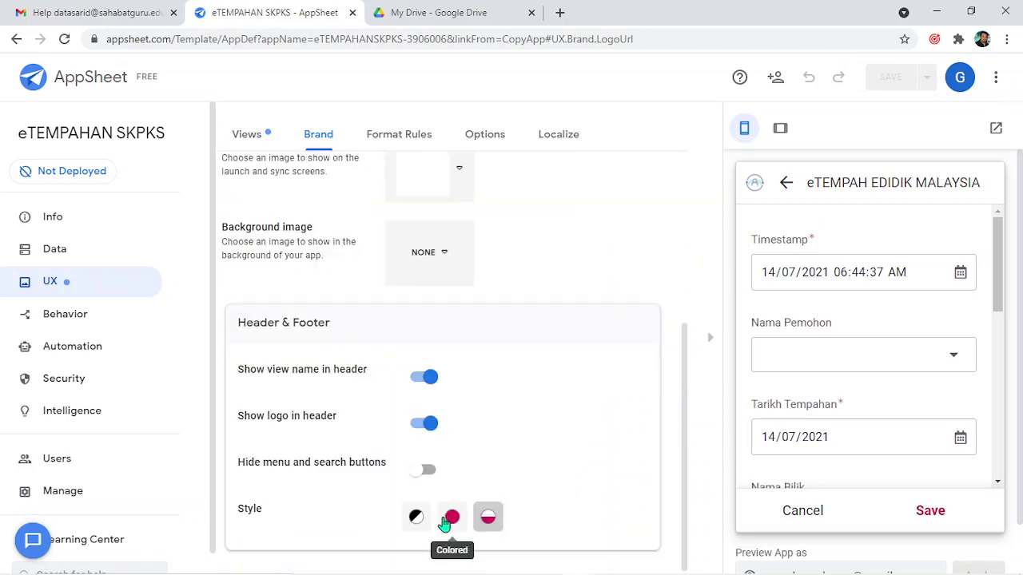
scroll(548, 370, up, 3)
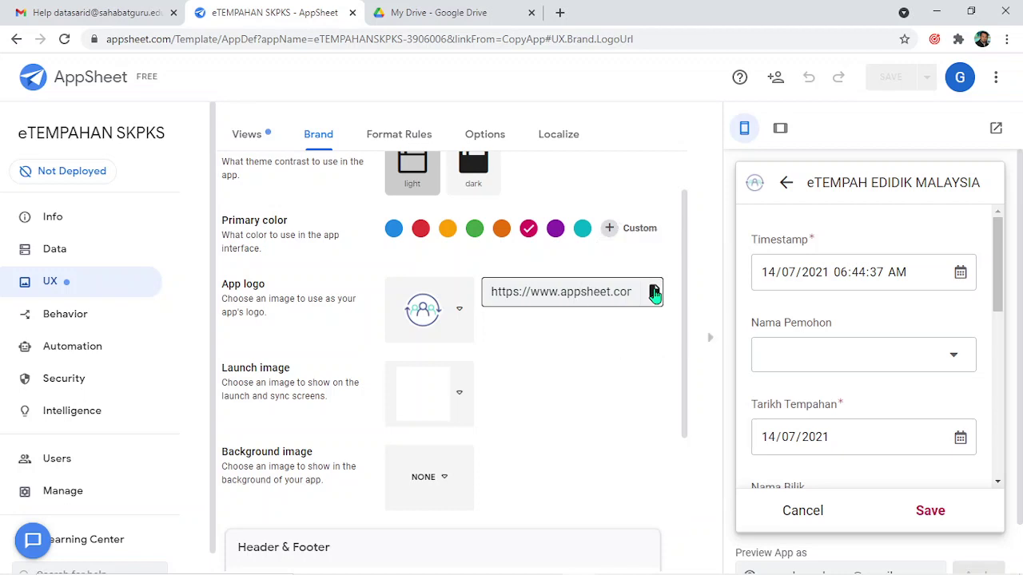
Search Drive images for SKPKS and set SKPKS.png as the app logo.
click(653, 293)
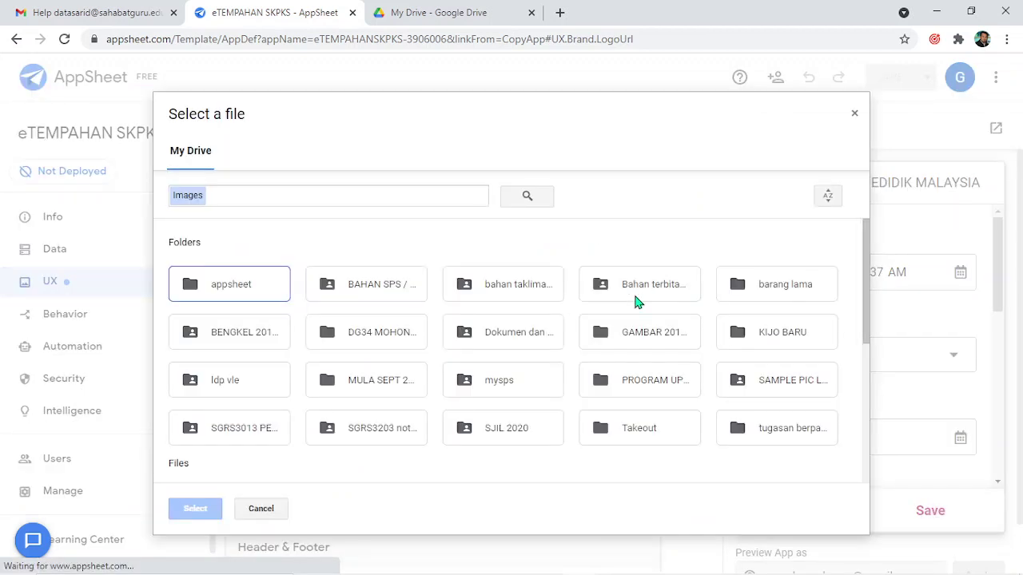
text(SKPKS)
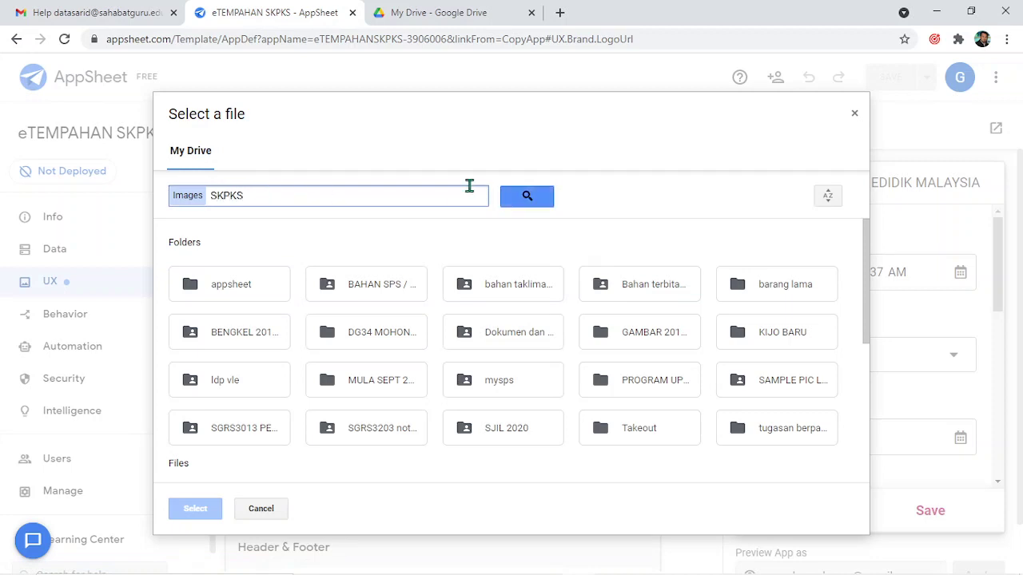
click(527, 196)
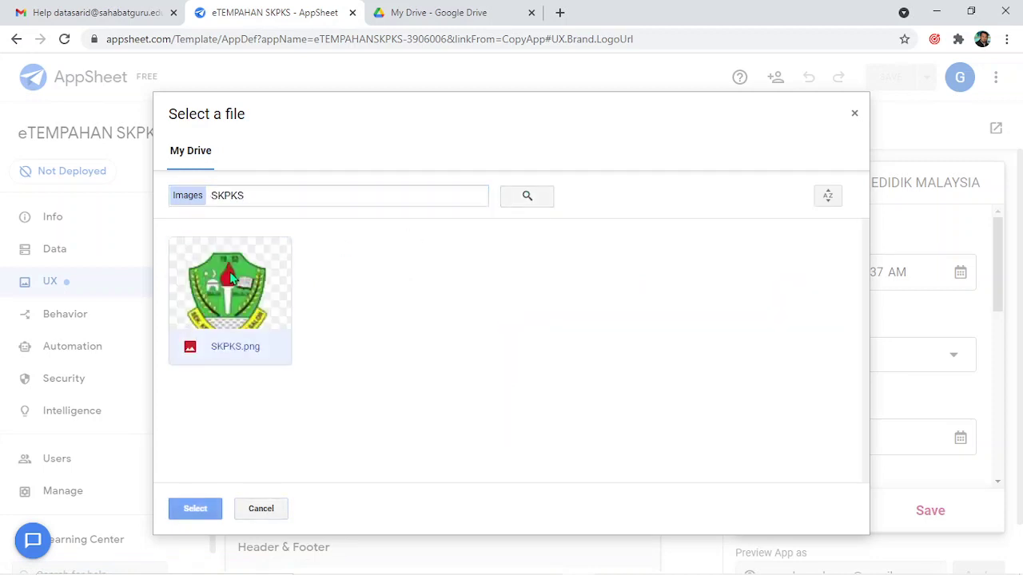
click(230, 276)
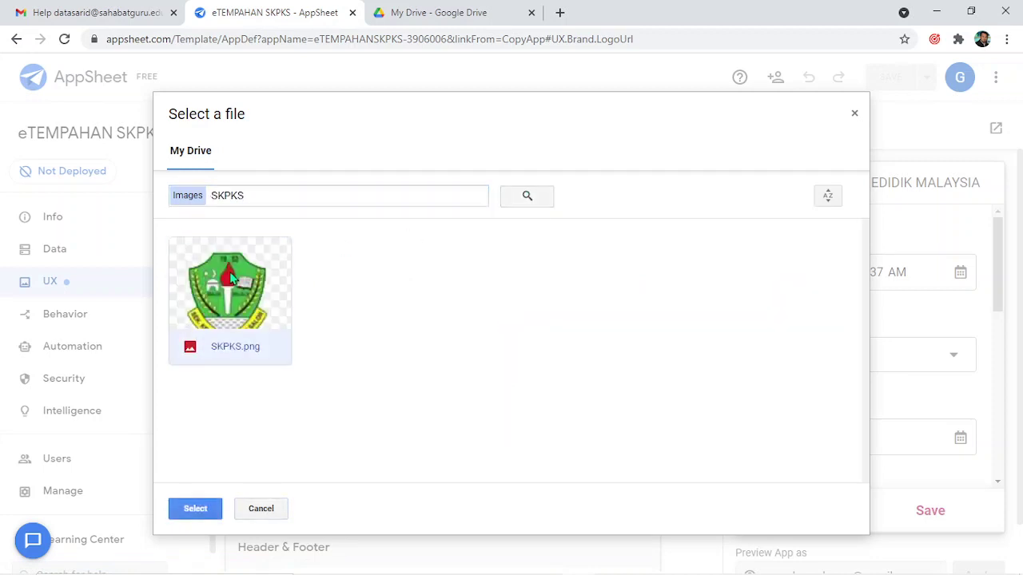
click(197, 509)
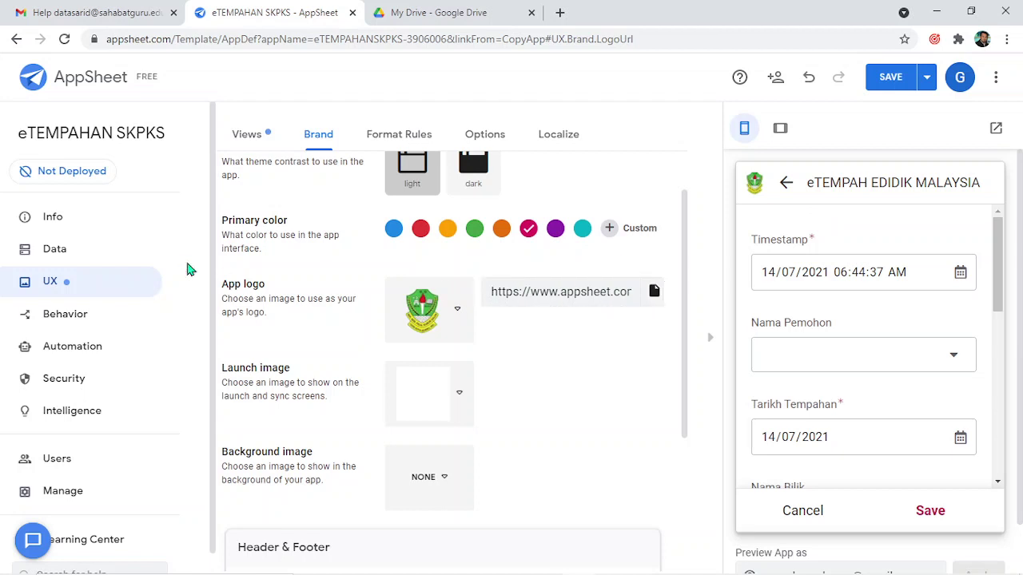
Review the Entry table's settings and view the Status Berjaya chart and the booking form in the app preview.
click(76, 253)
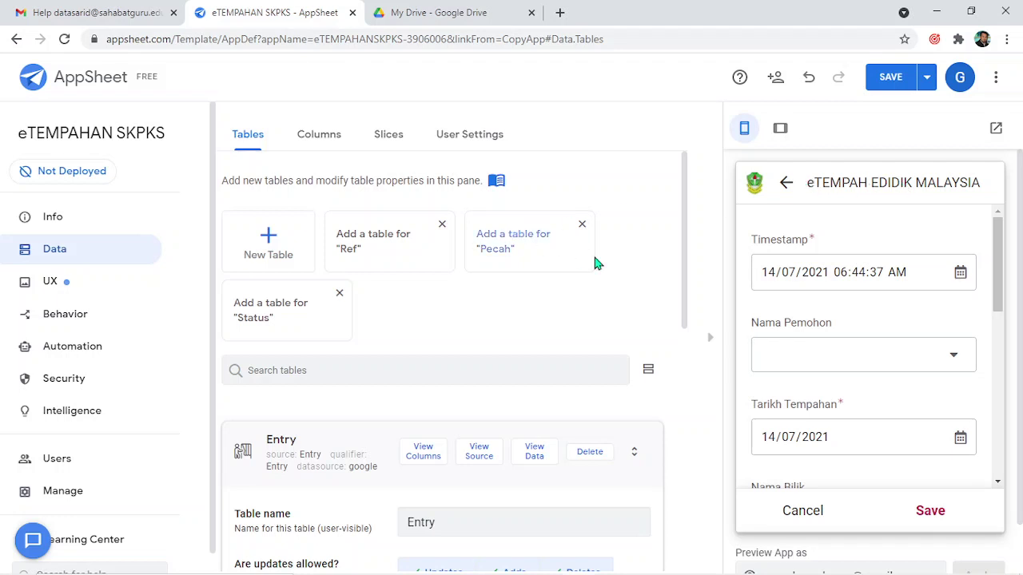
scroll(515, 340, down, 2)
scroll(515, 339, down, 1)
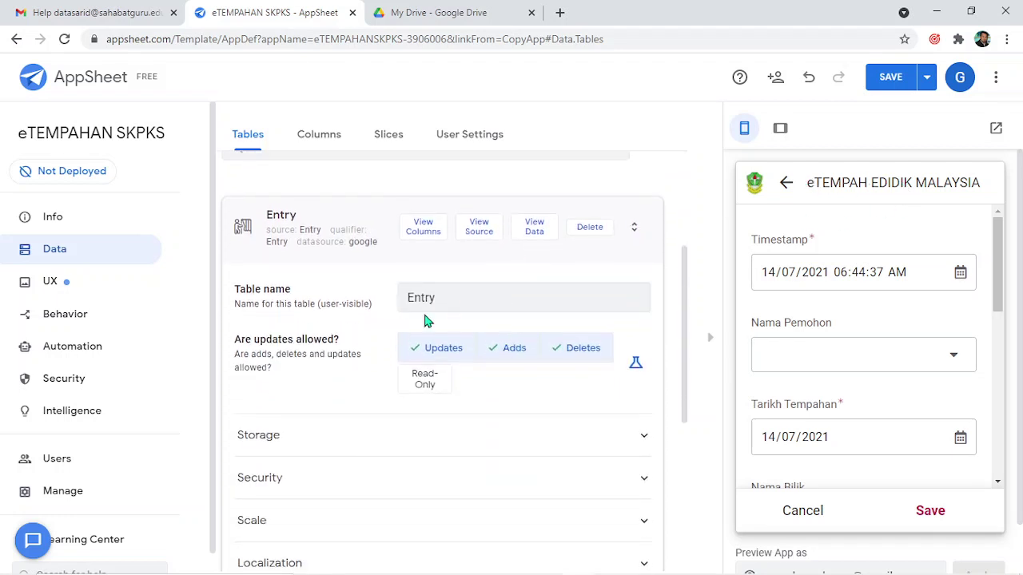
click(808, 505)
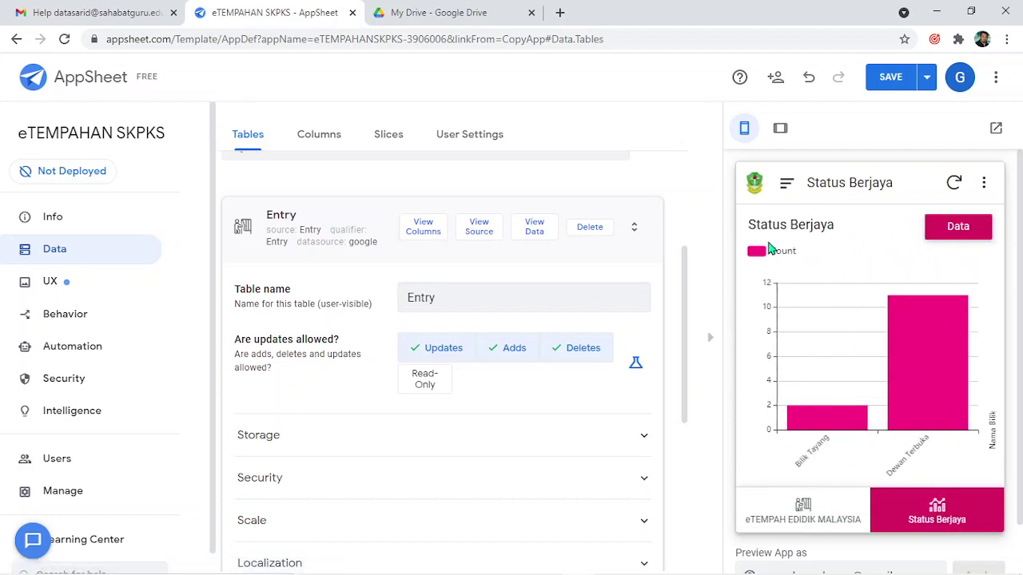
click(815, 508)
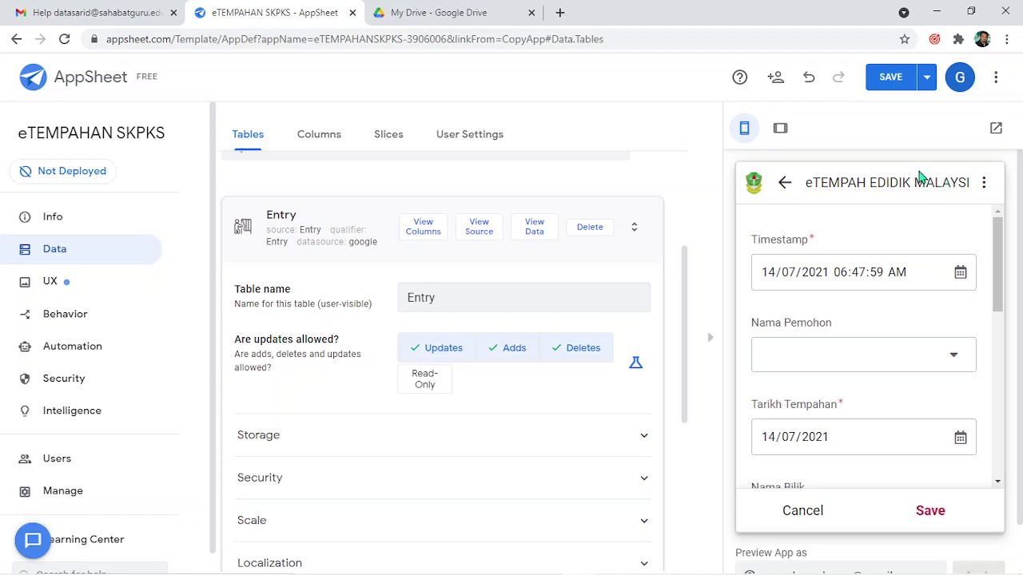
Rename the eTEMPAH EDIDIK MALAYSIA form view to eTEMPAH SKPKS, save the app, and check the form's fields in the preview.
click(70, 287)
scroll(531, 348, down, 1)
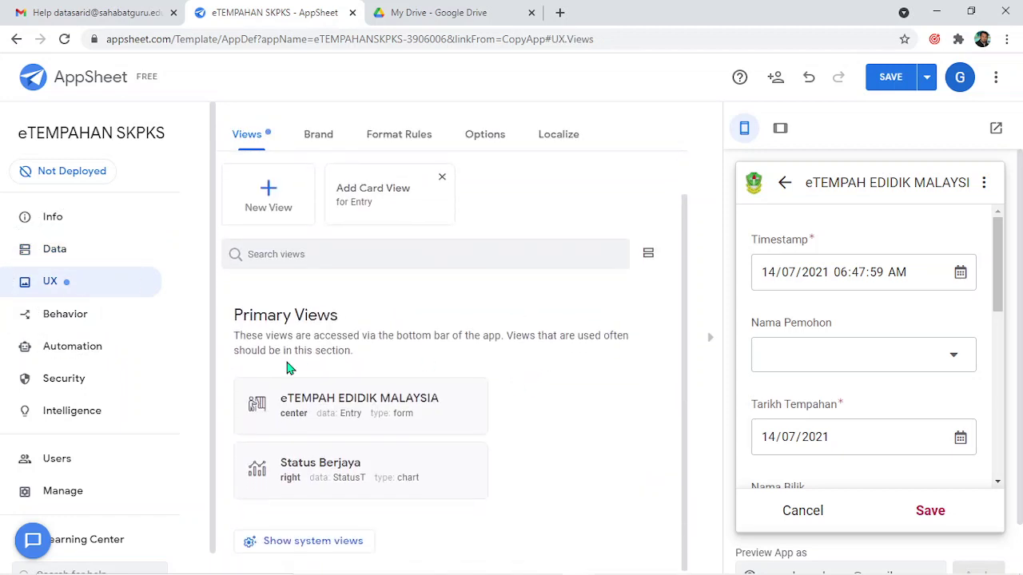
click(342, 407)
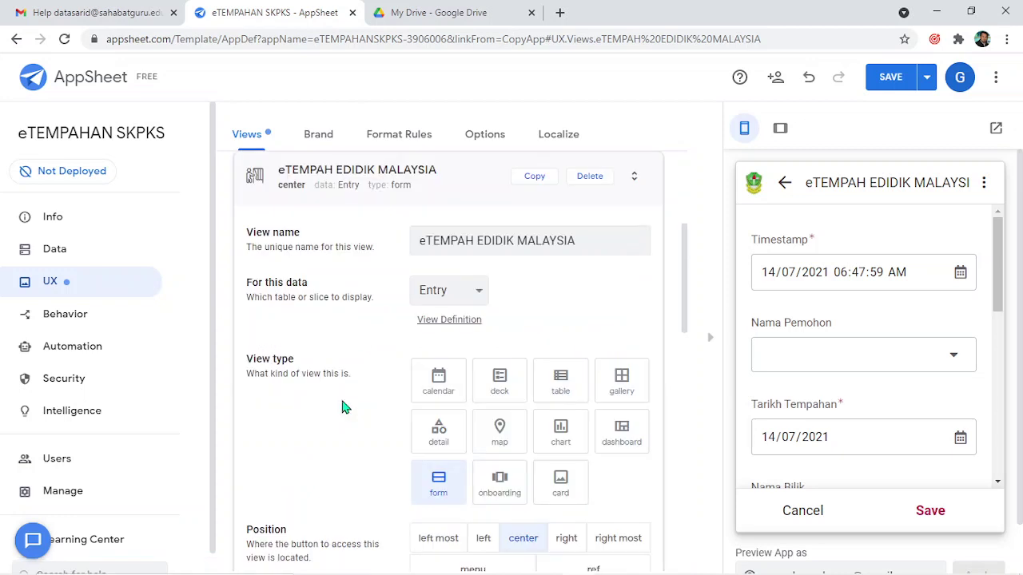
drag(479, 240, 608, 253)
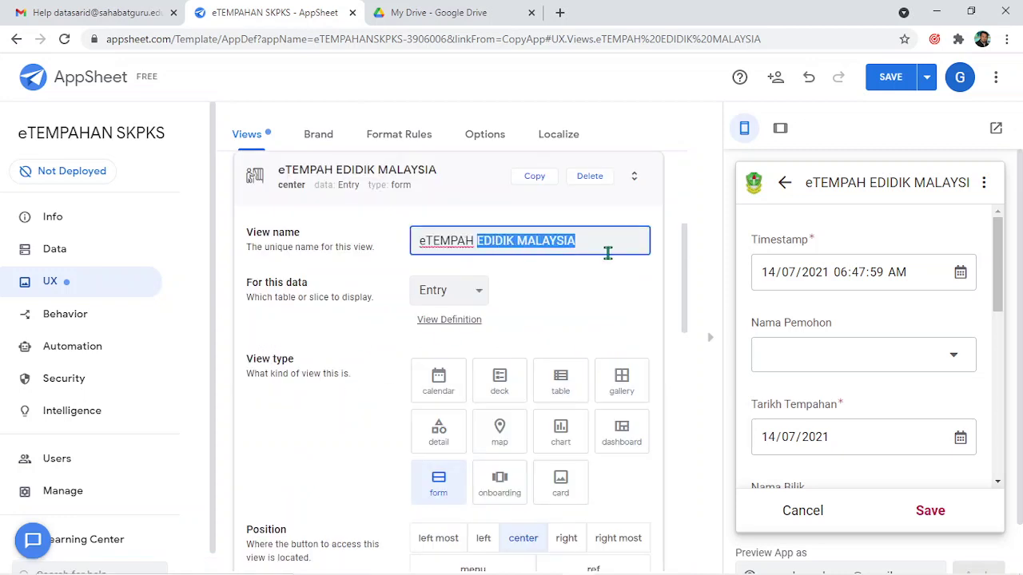
text(SKPKS)
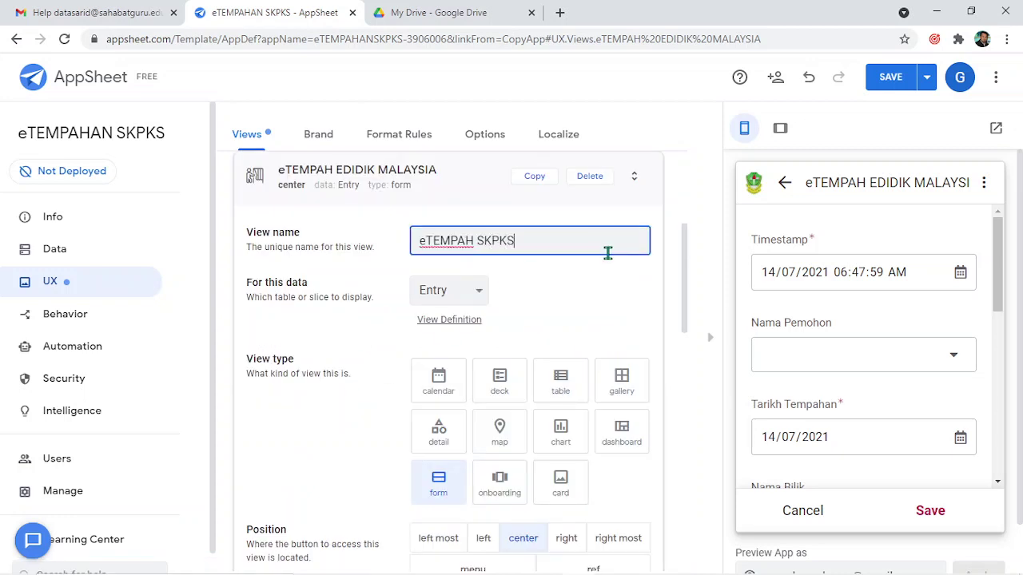
click(889, 84)
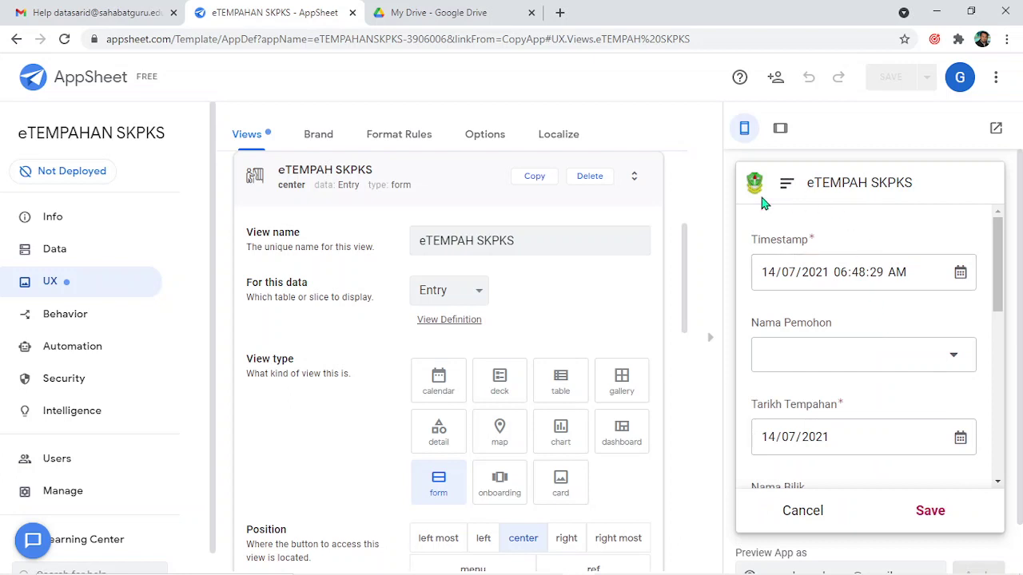
scroll(873, 344, down, 7)
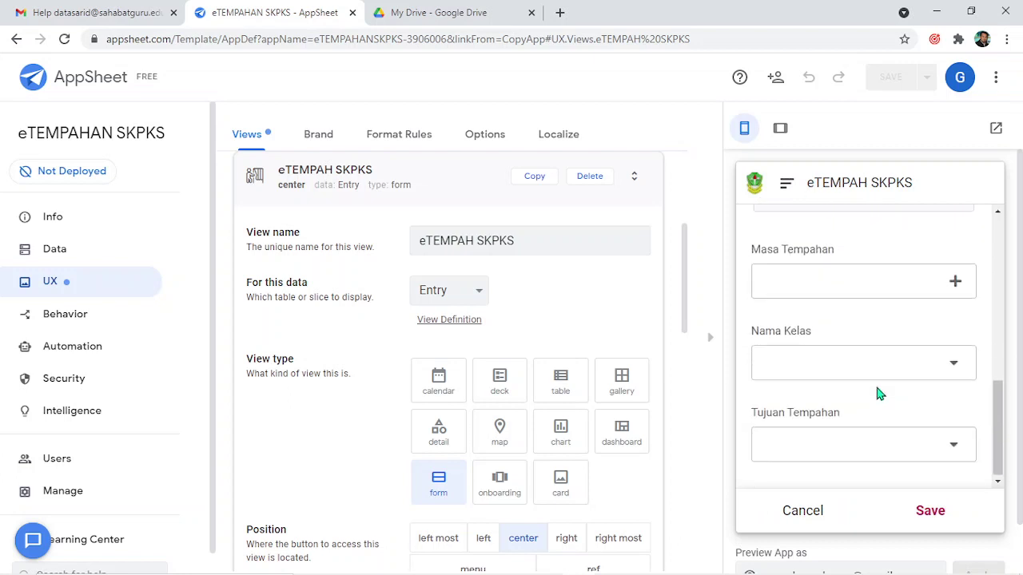
scroll(879, 399, up, 7)
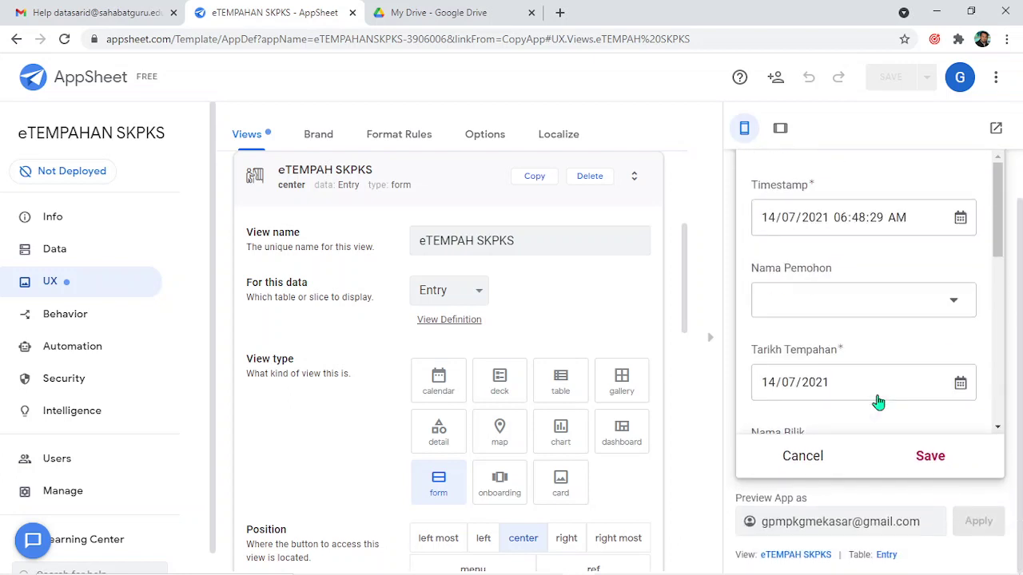
scroll(872, 234, up, 1)
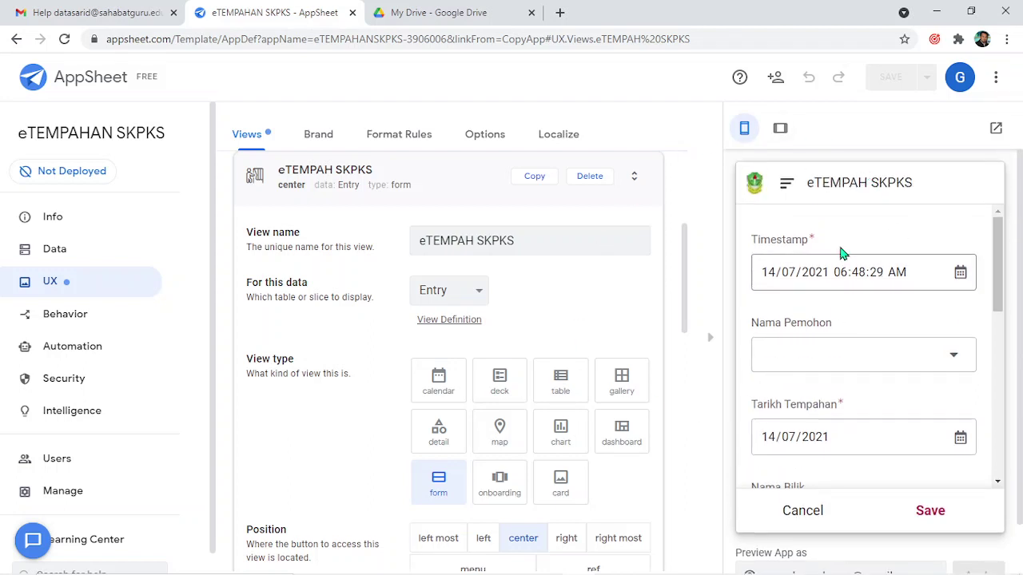
Run the deployment check on the eTEMPAHAN SKPKS app and move it to the deployed state.
click(77, 172)
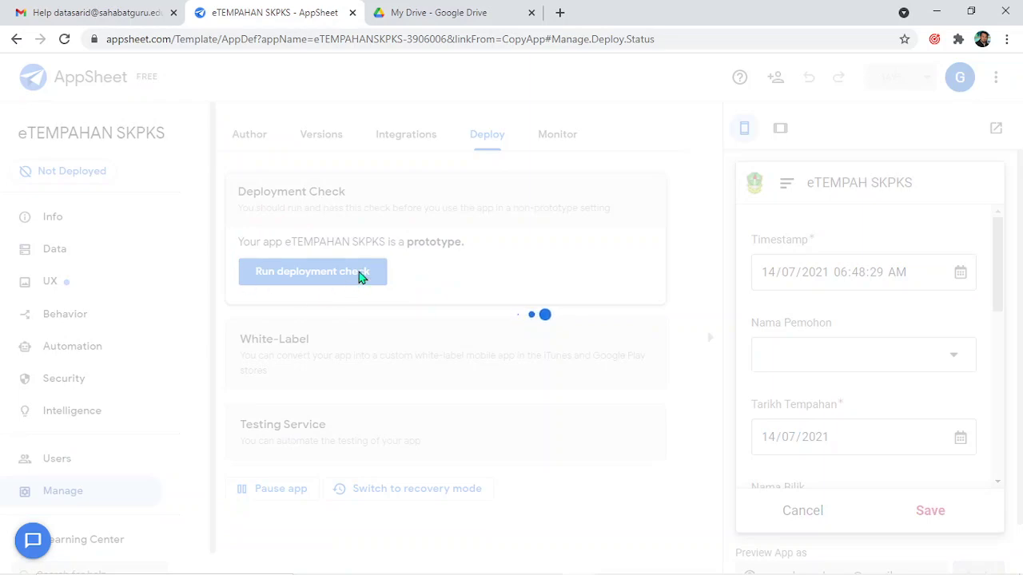
scroll(480, 346, down, 6)
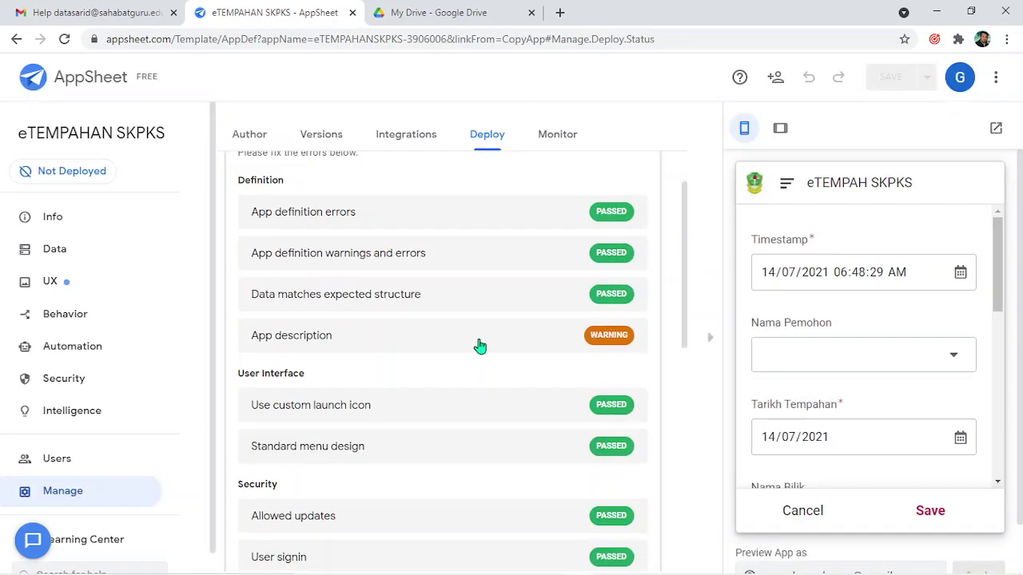
click(399, 351)
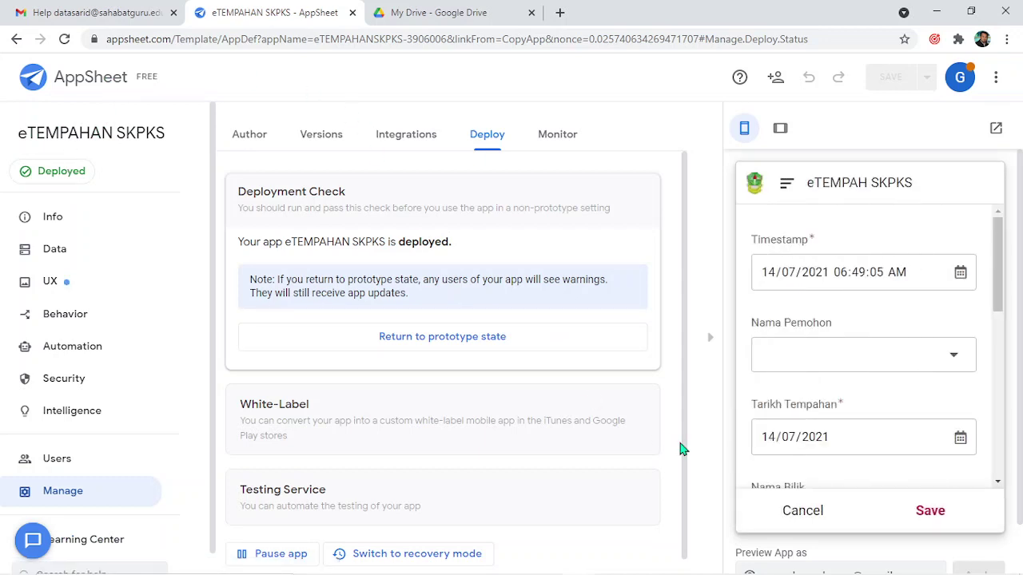
Examine the Status Berjaya chart in the app preview, then open and cancel the eTEMPAH SKPKS booking form.
click(799, 519)
mouse_move(899, 383)
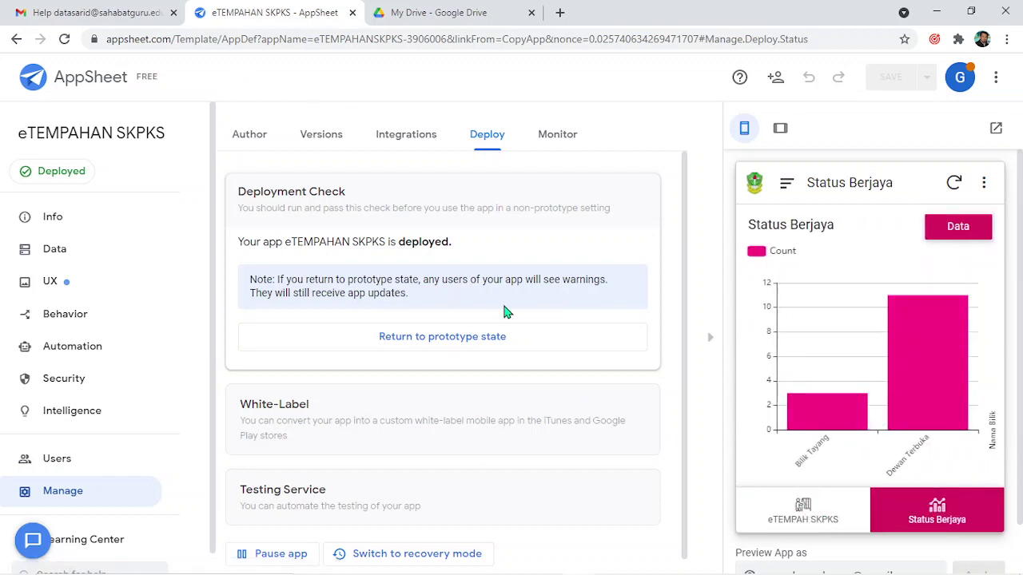
click(44, 218)
click(57, 219)
mouse_move(913, 336)
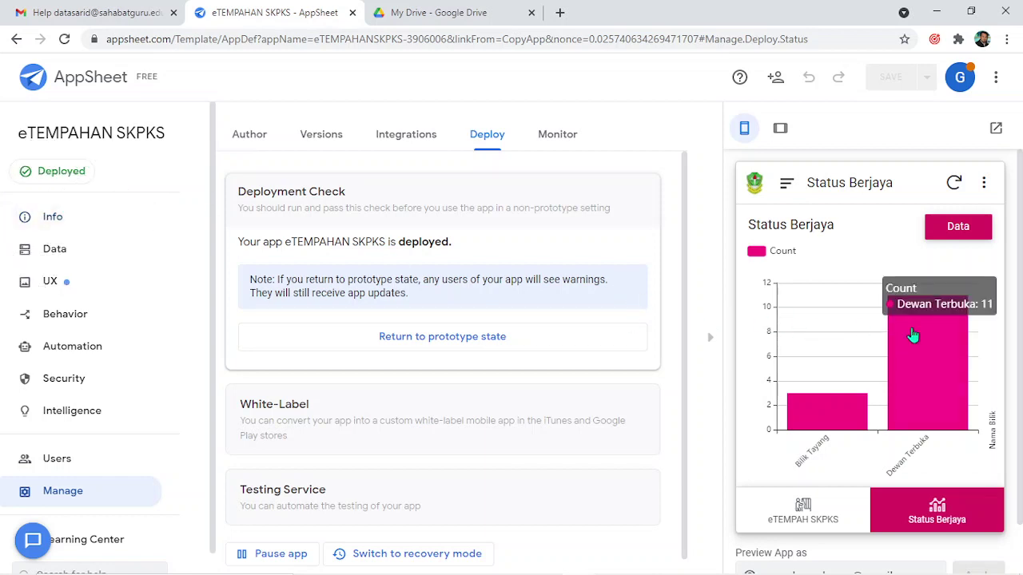
click(807, 520)
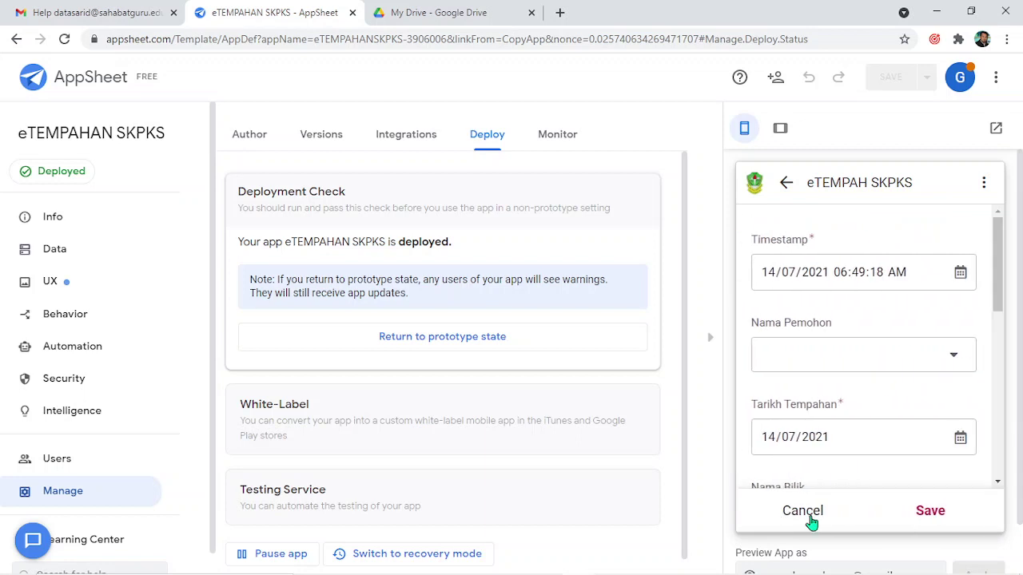
click(809, 517)
click(812, 519)
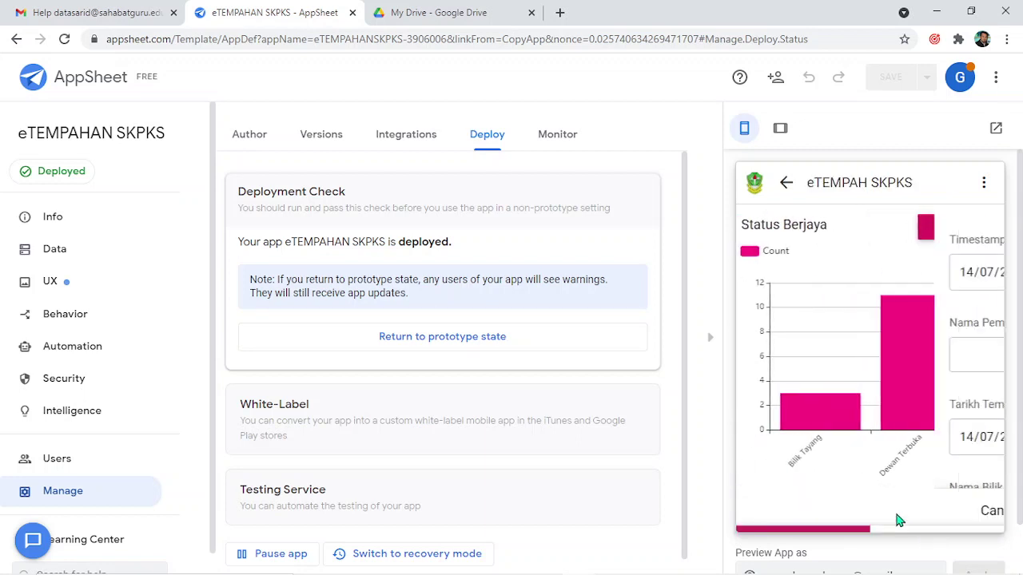
click(809, 516)
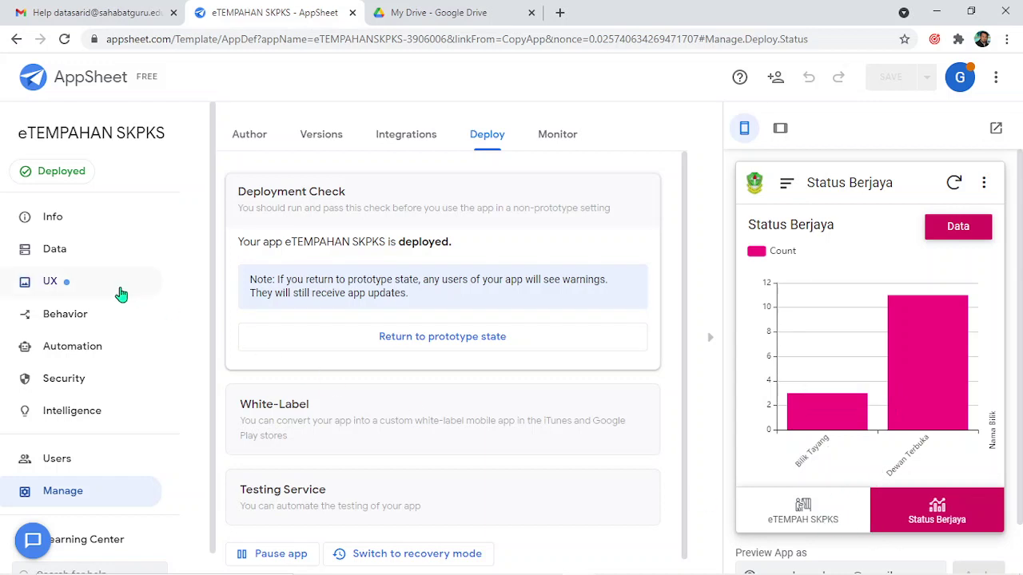
Open the app's info dashboard to view its options for editing the logo, name and description.
click(79, 216)
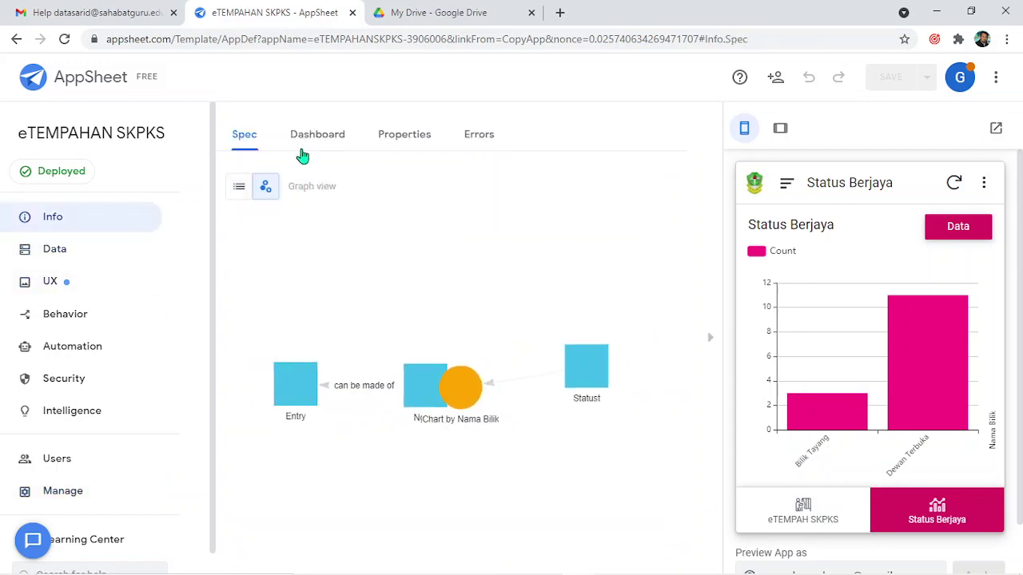
click(324, 139)
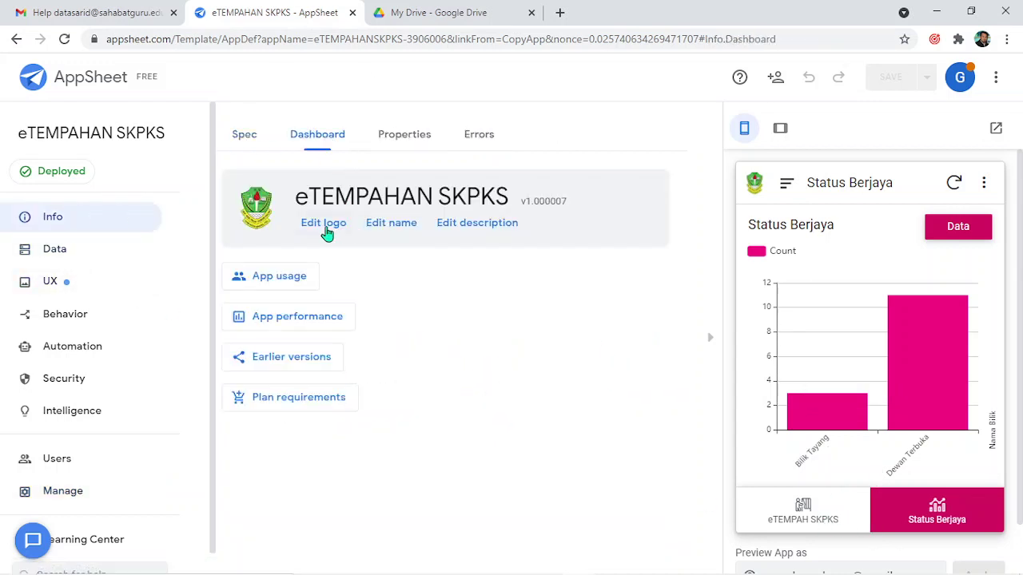
click(325, 226)
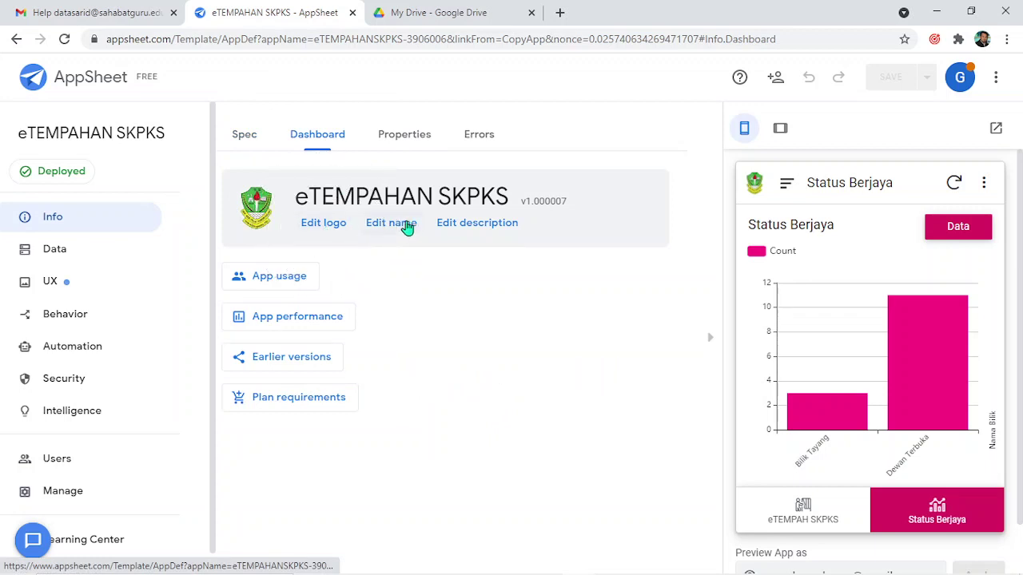
Set the app's primary brand color to green and save the app.
click(483, 229)
click(324, 227)
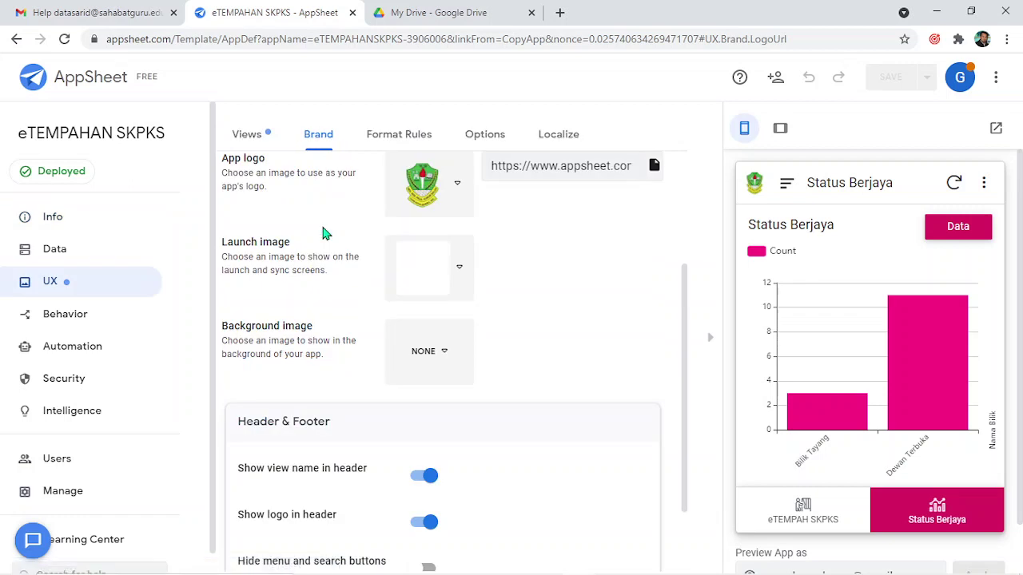
scroll(556, 295, down, 2)
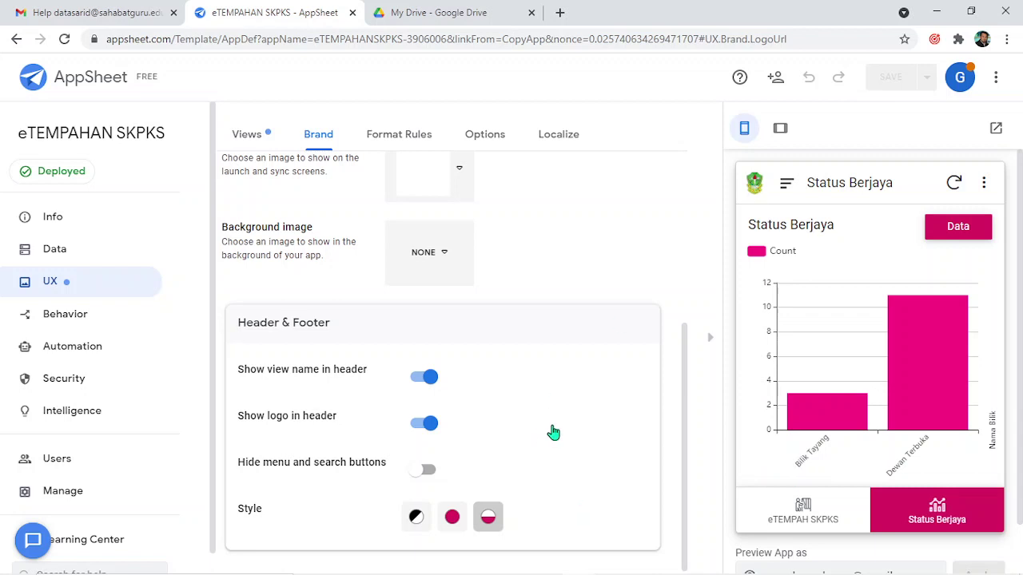
scroll(553, 434, up, 4)
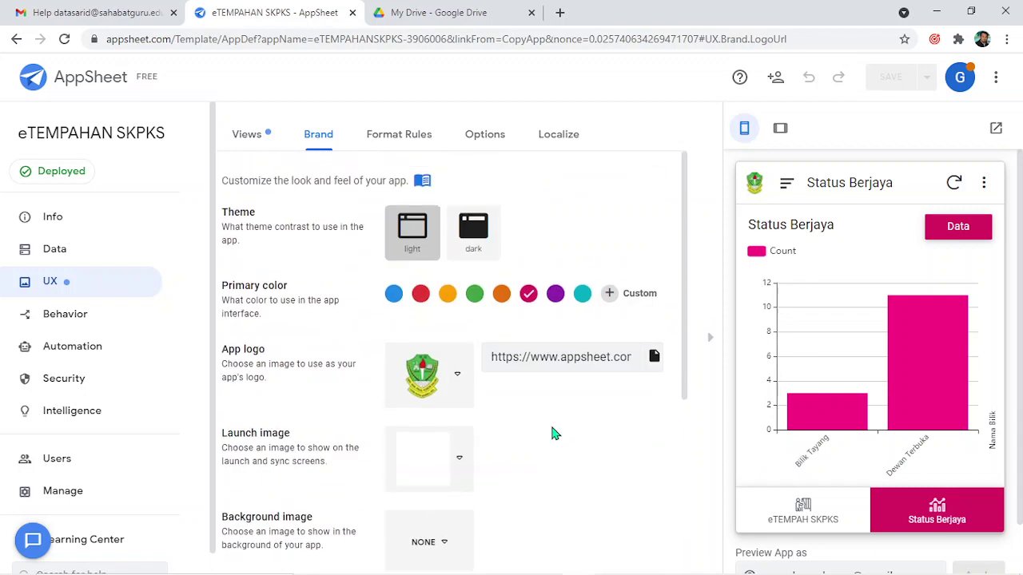
click(474, 296)
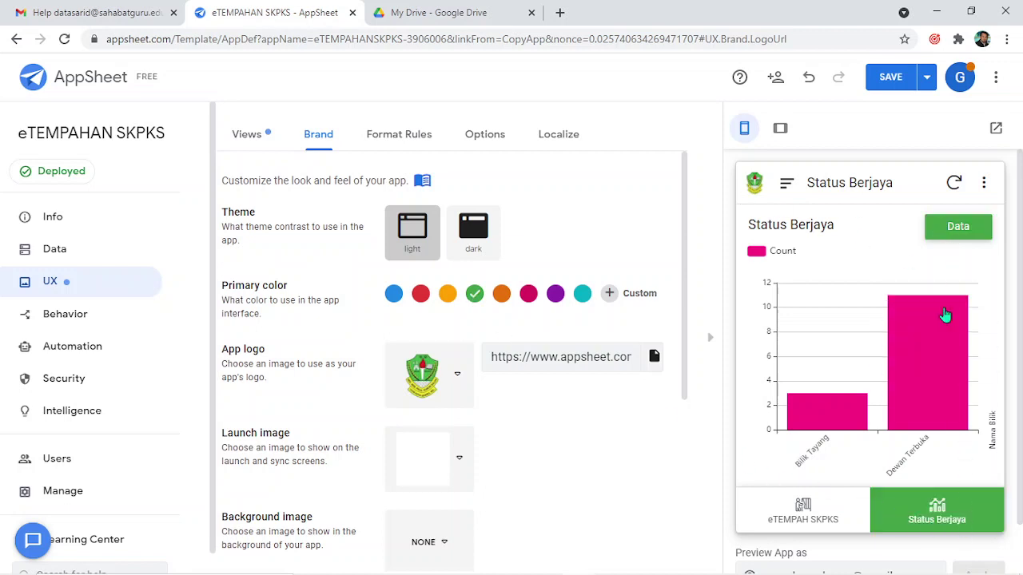
mouse_move(893, 347)
click(899, 86)
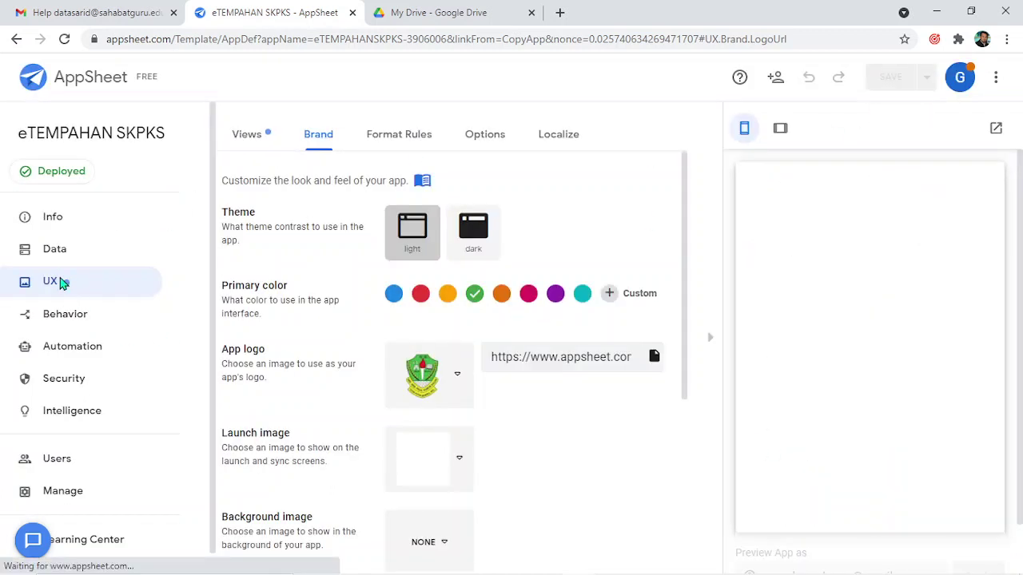
Set the chart color of the Status Berjaya view to green and save the app.
click(62, 284)
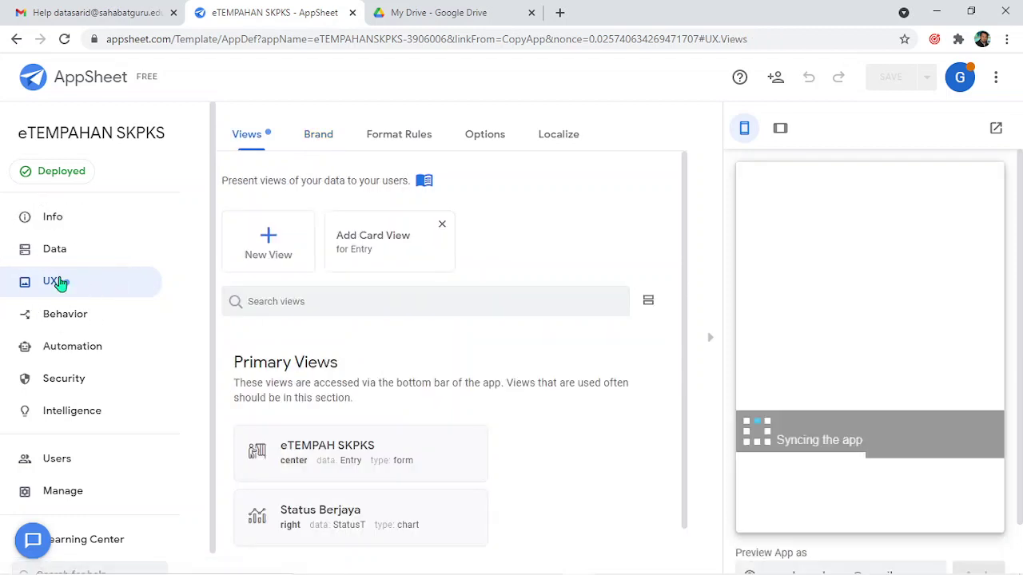
scroll(466, 370, down, 1)
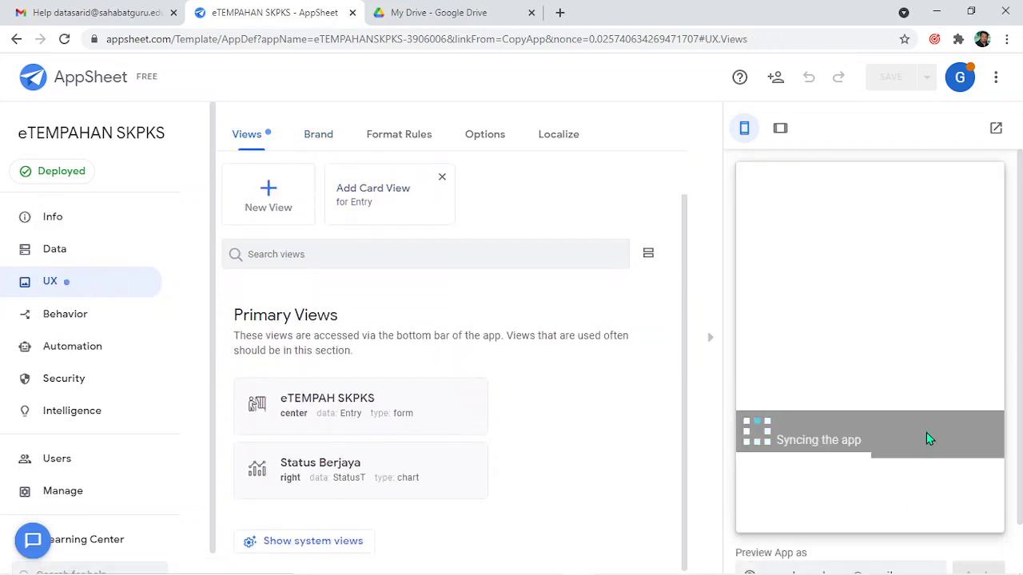
click(310, 473)
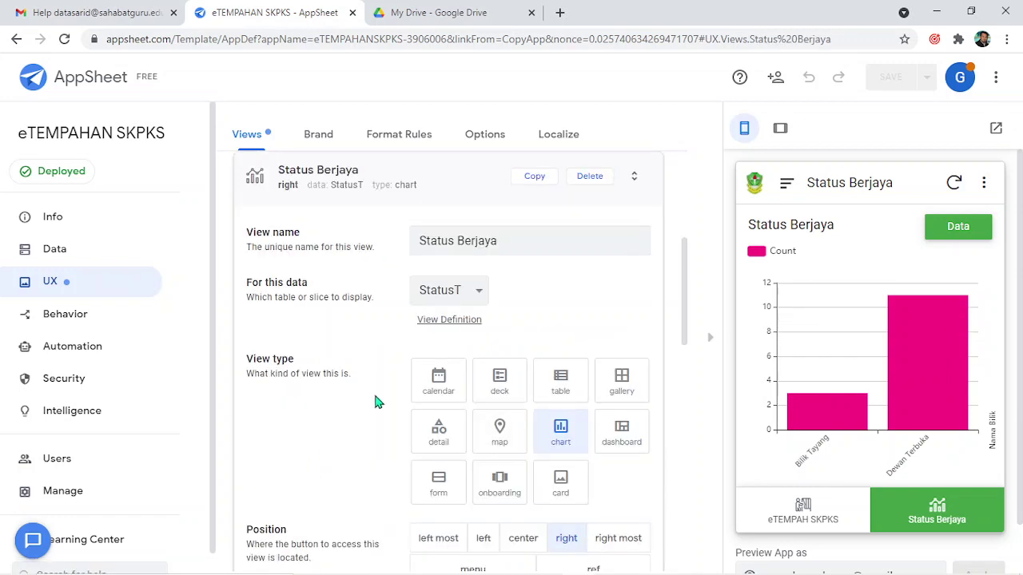
scroll(523, 349, down, 3)
scroll(536, 384, down, 3)
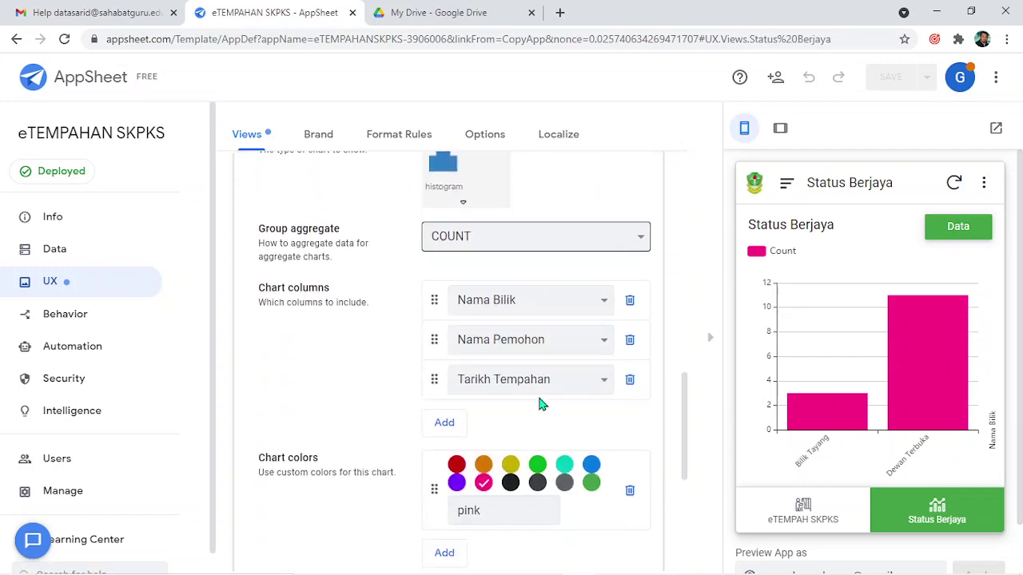
click(536, 466)
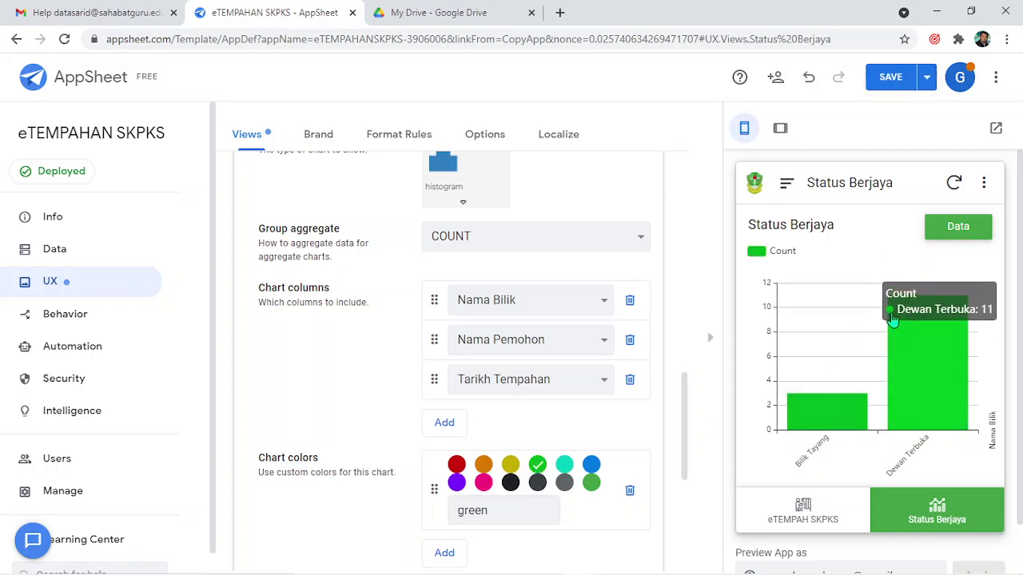
click(882, 77)
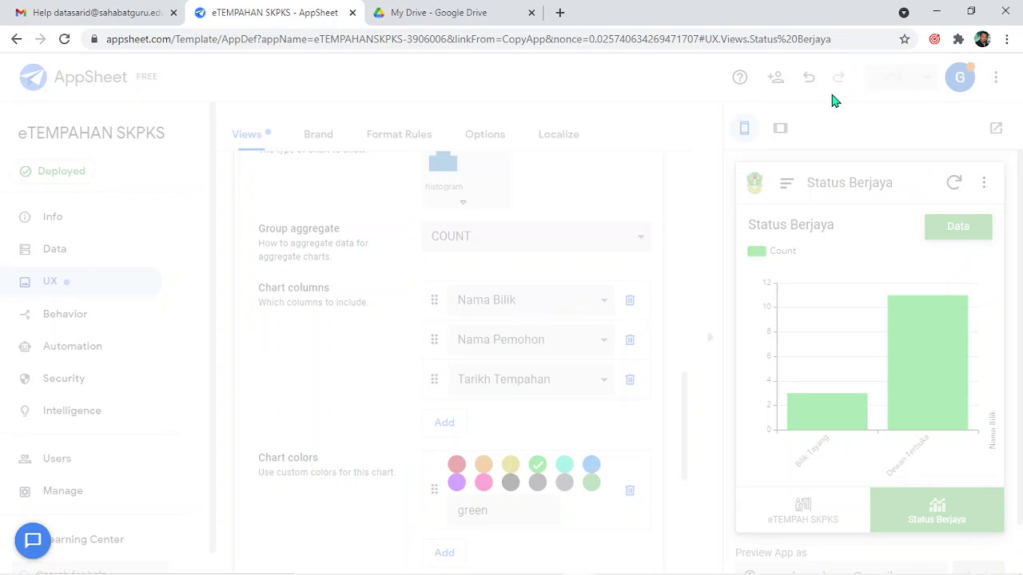
Review the app's user sharing settings, authentication provider, and install and browser links.
scroll(270, 357, up, 5)
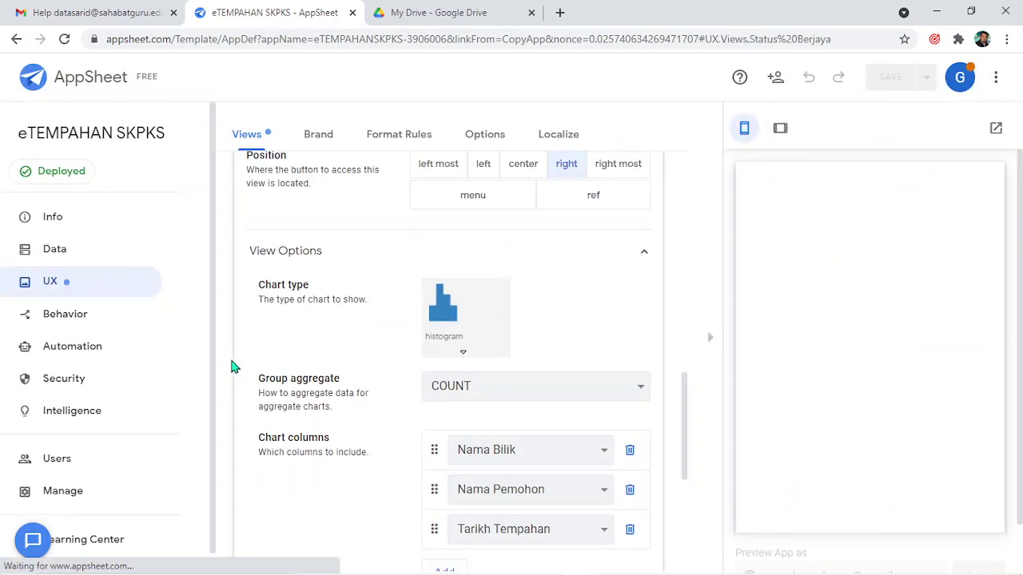
click(81, 471)
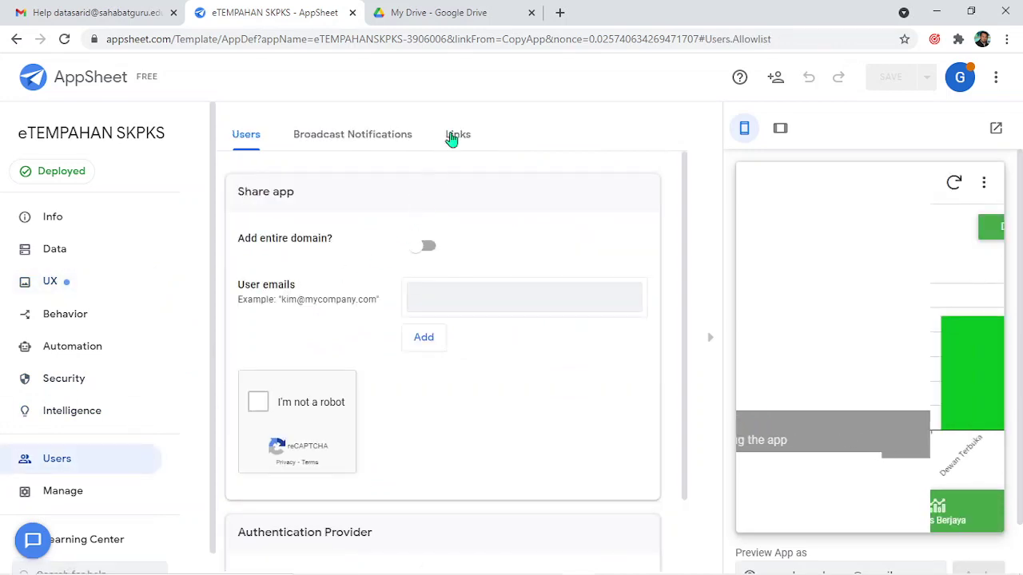
scroll(463, 440, down, 1)
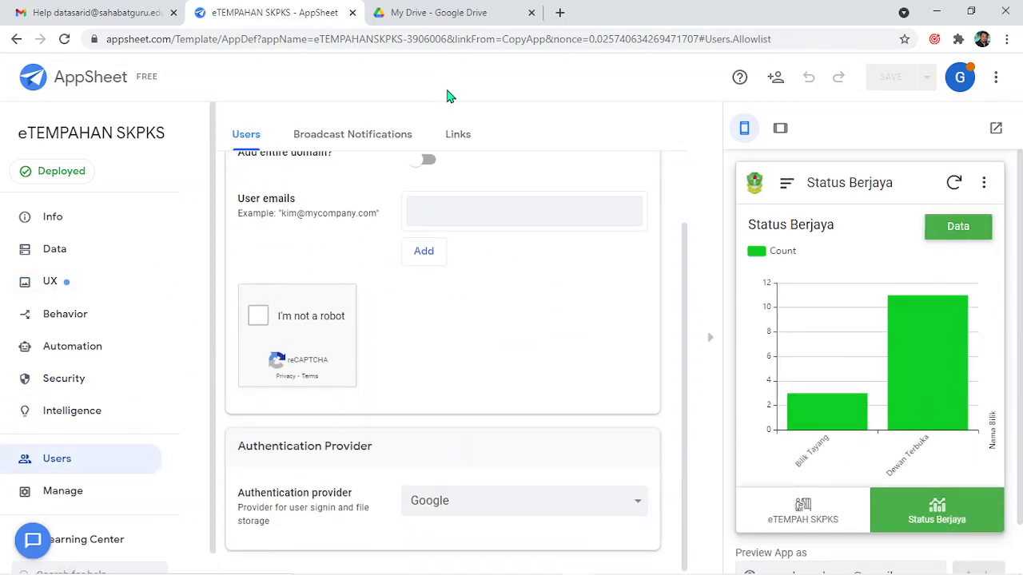
click(460, 144)
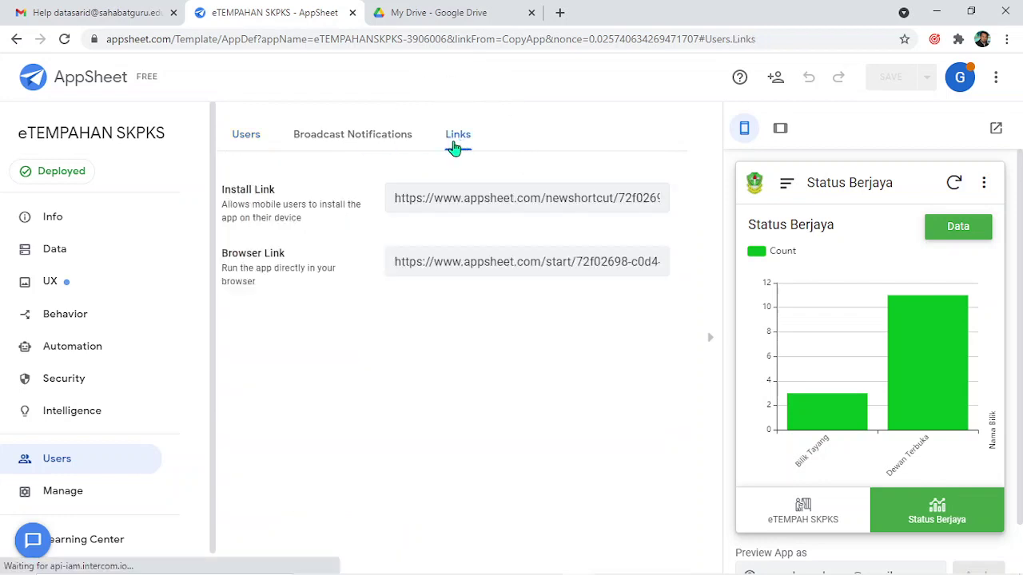
Turn off access for all signed-in users in the security settings and open the user emails entry for sharing.
click(101, 393)
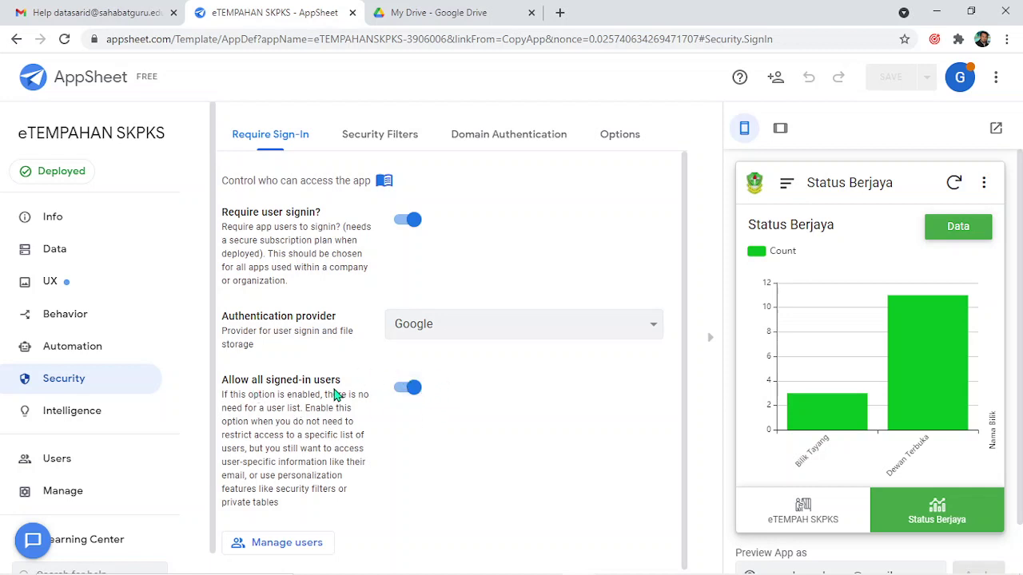
click(406, 389)
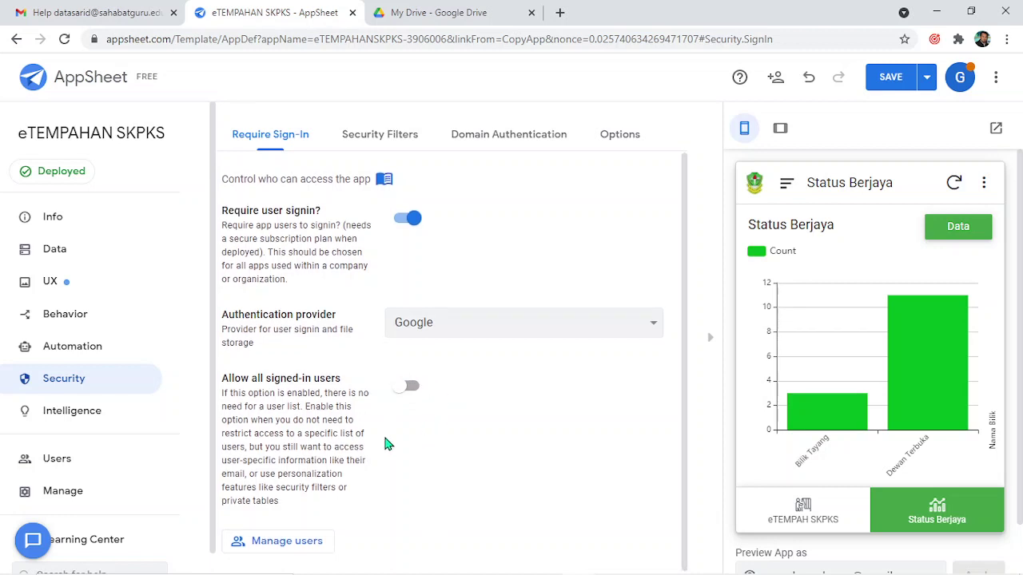
click(297, 541)
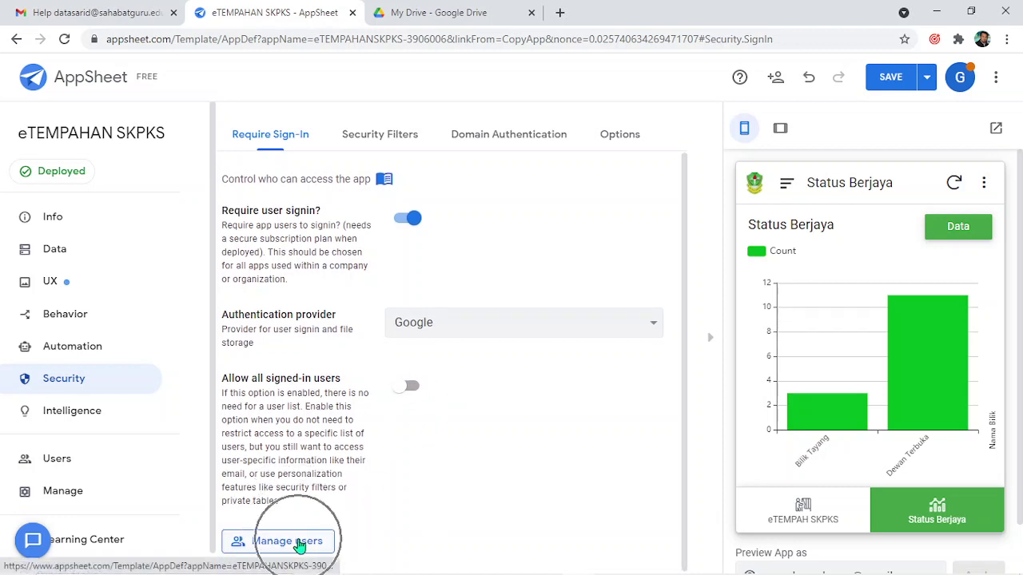
click(444, 303)
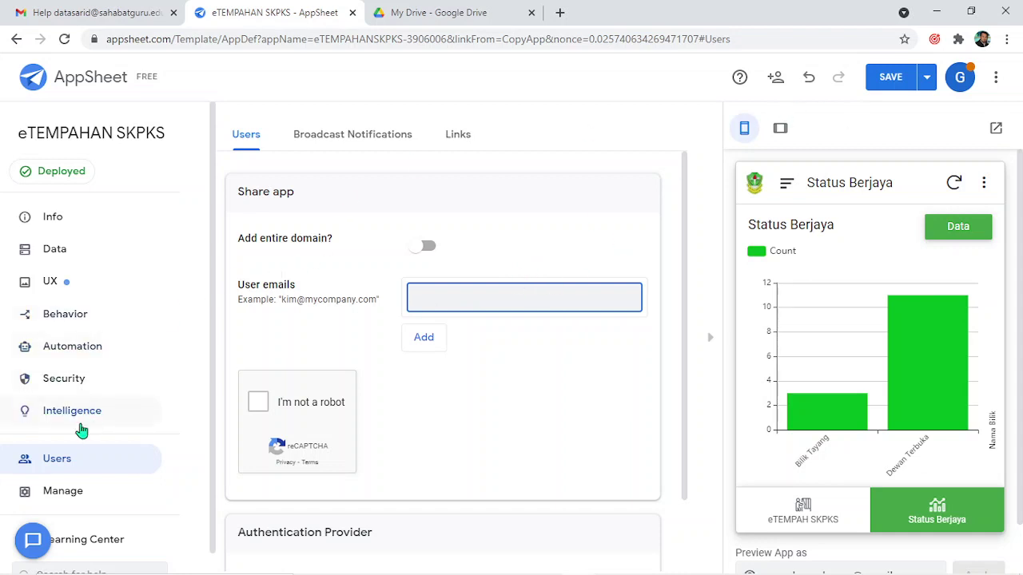
Look through the app's links, user sharing, deployment and broadcast notification pages.
click(472, 137)
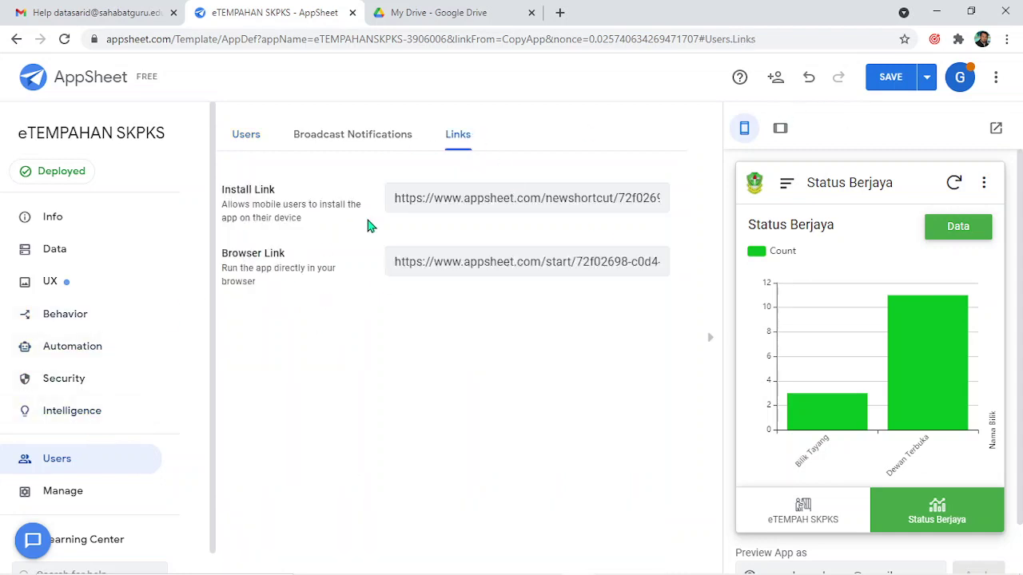
click(78, 468)
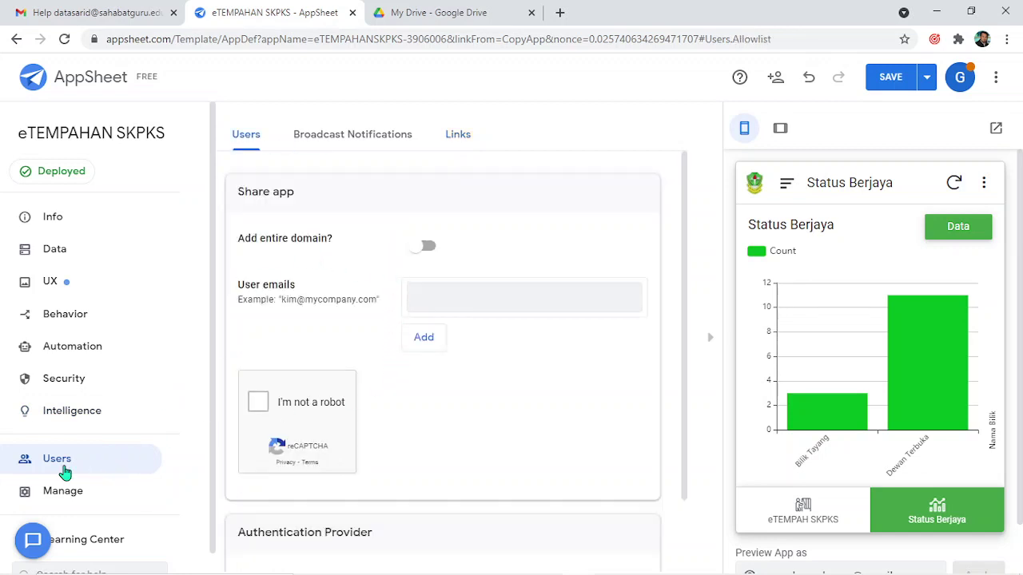
click(67, 503)
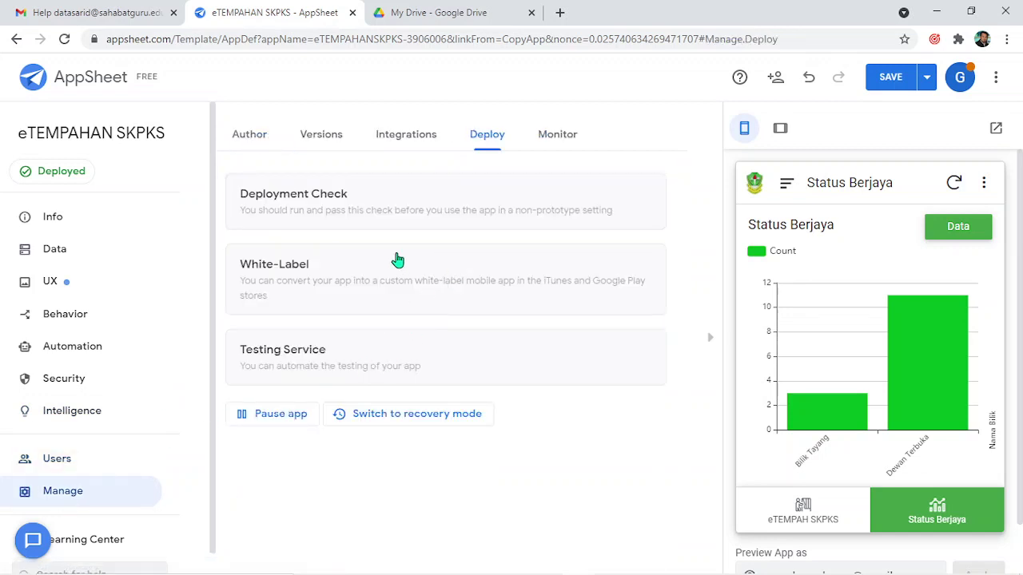
click(68, 460)
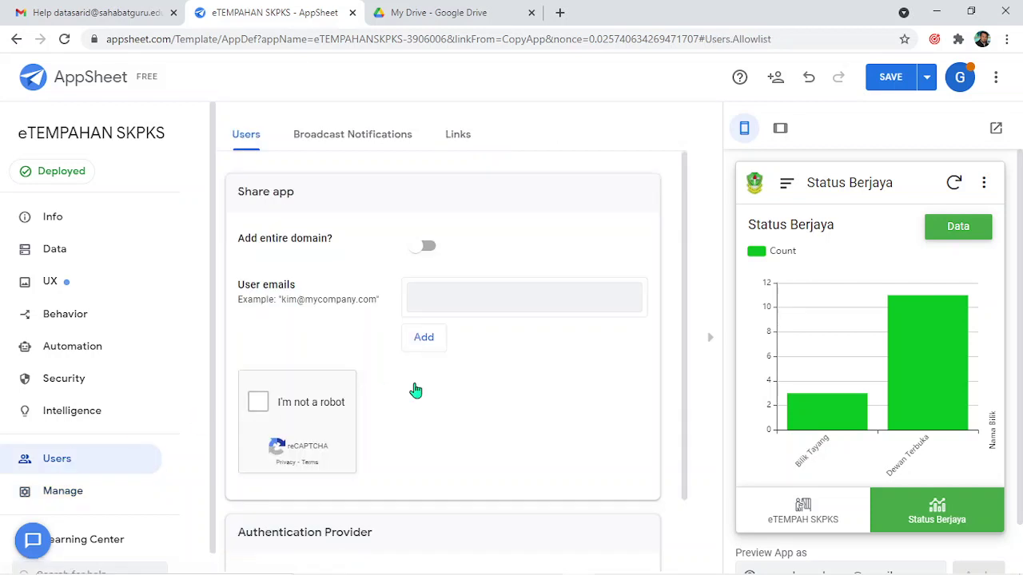
click(370, 140)
click(452, 135)
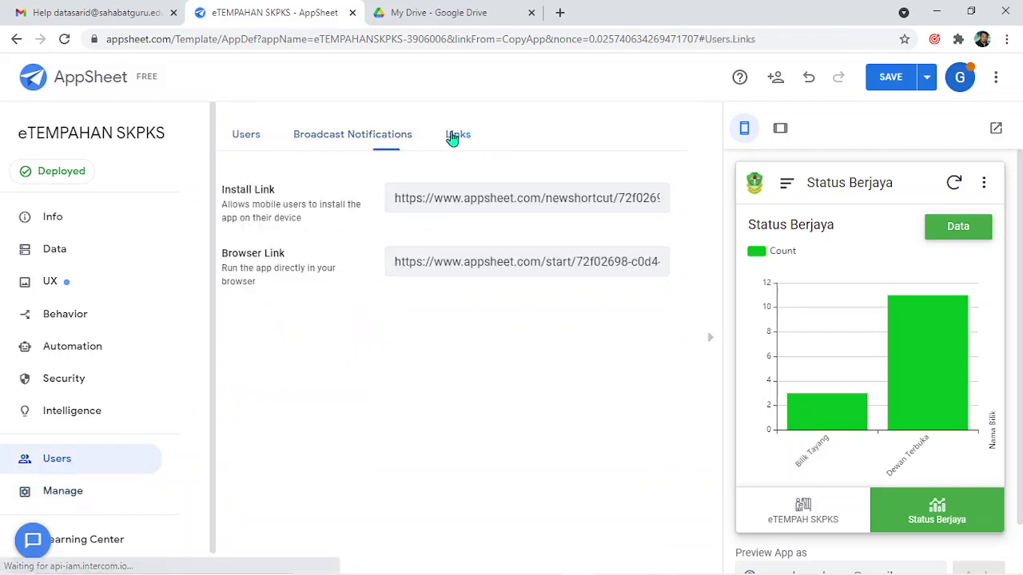
click(366, 136)
Turn access for all signed-in users back on in the security settings, and copy the app's install link.
click(80, 381)
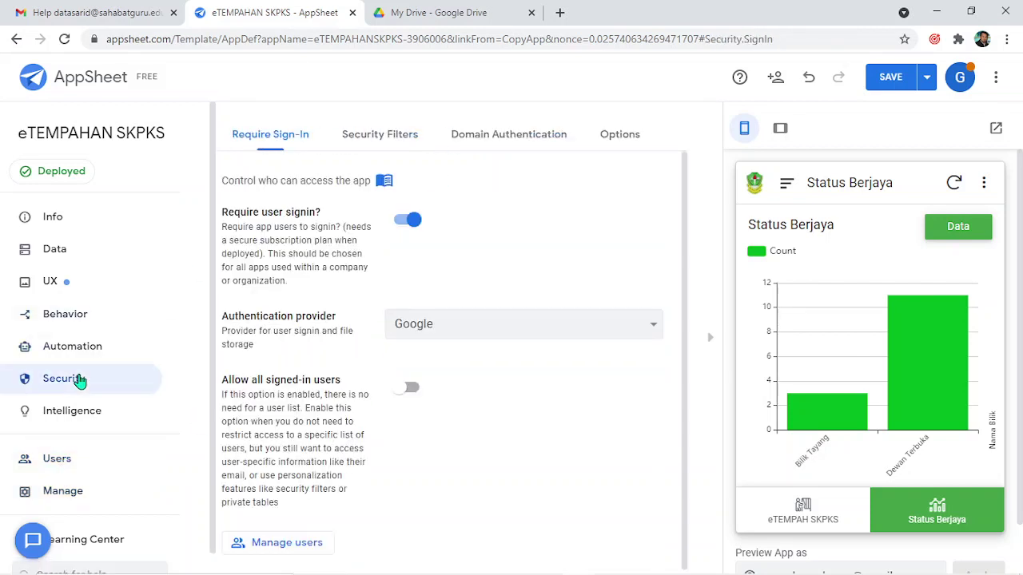
click(407, 392)
click(51, 468)
click(469, 144)
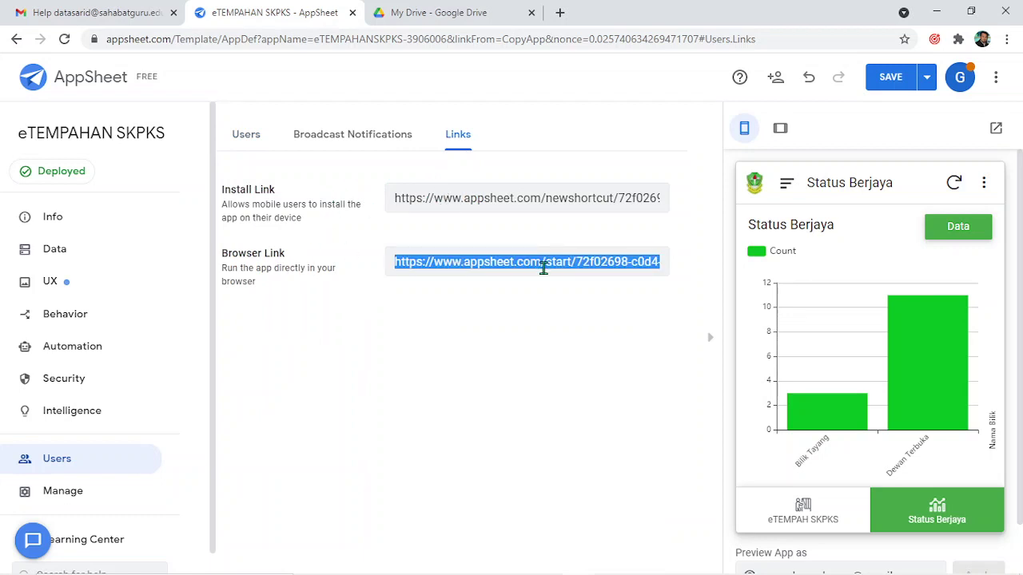
click(475, 198)
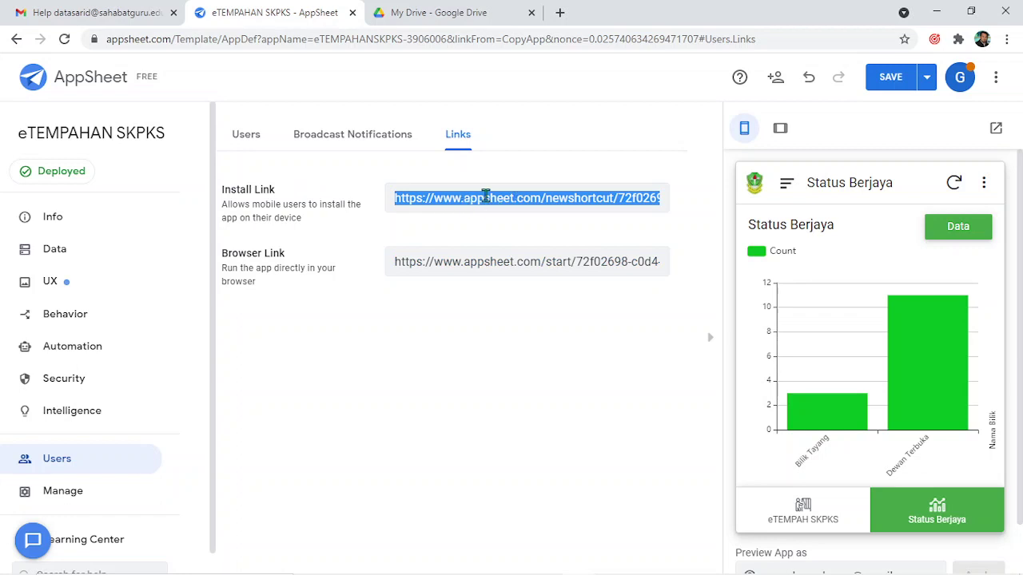
right_click(487, 198)
click(499, 207)
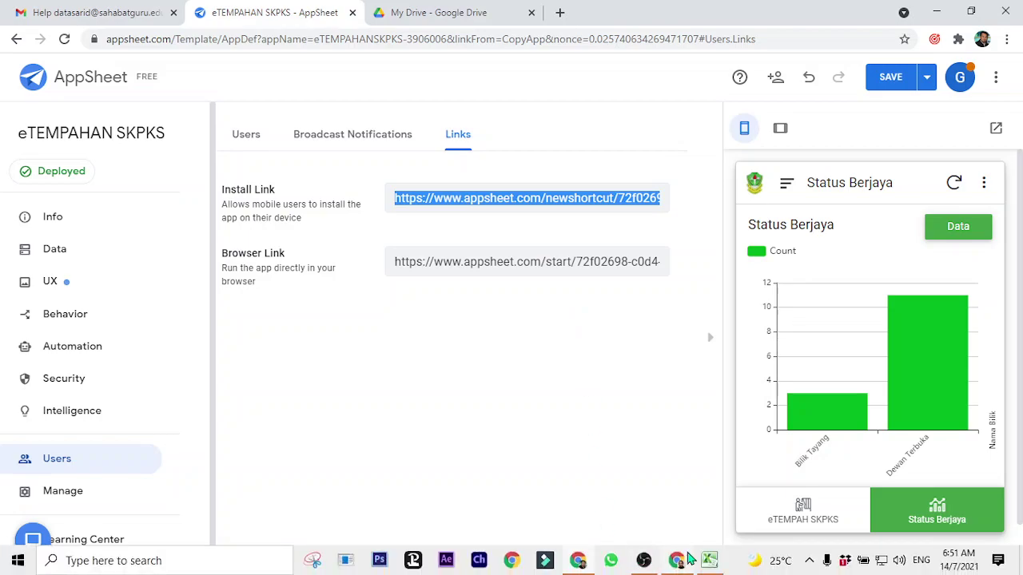
Switch to the other Chrome window, open the copied install link in a new tab, and preview the app in the browser.
click(676, 561)
click(559, 12)
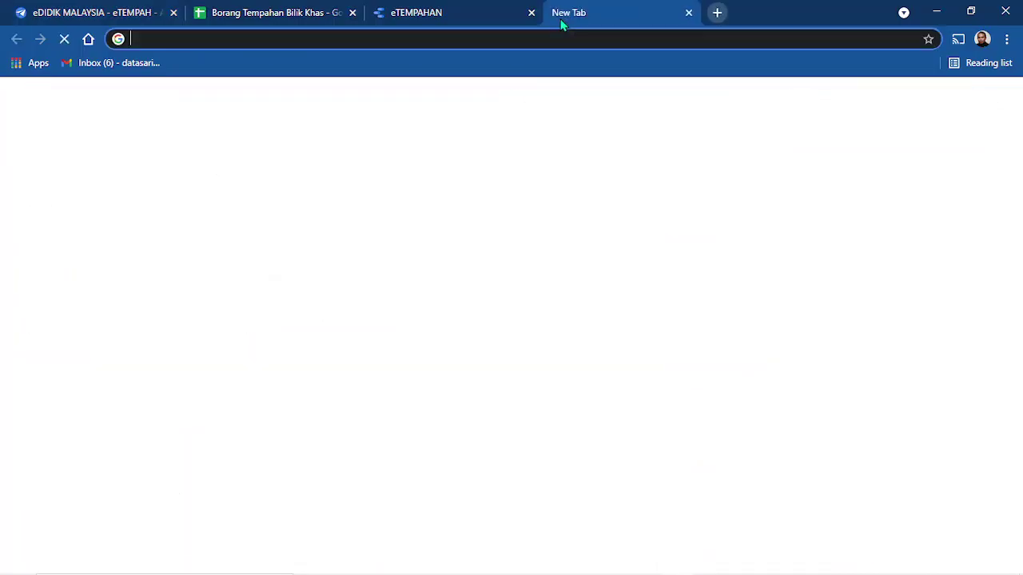
right_click(544, 40)
click(667, 165)
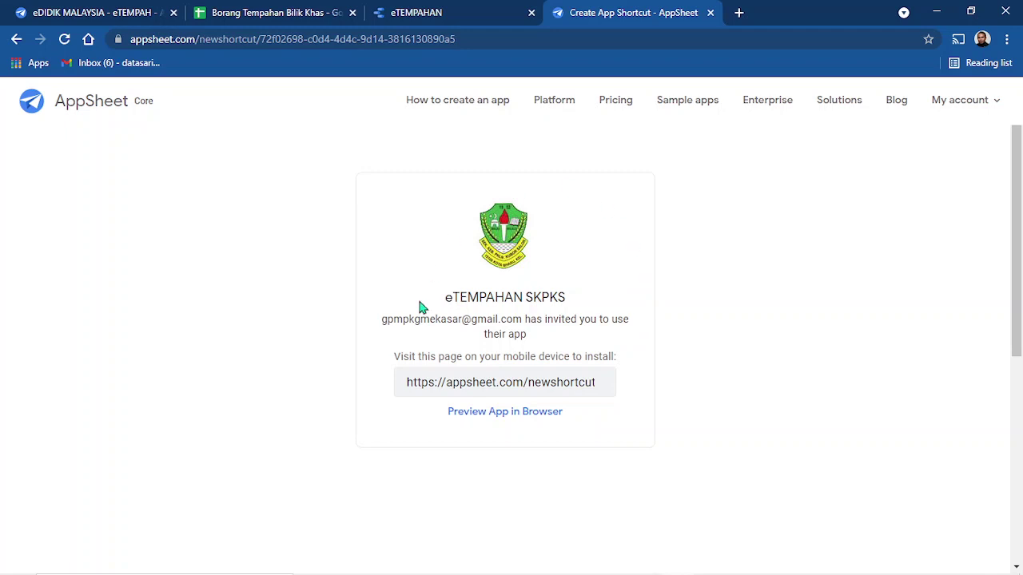
click(508, 413)
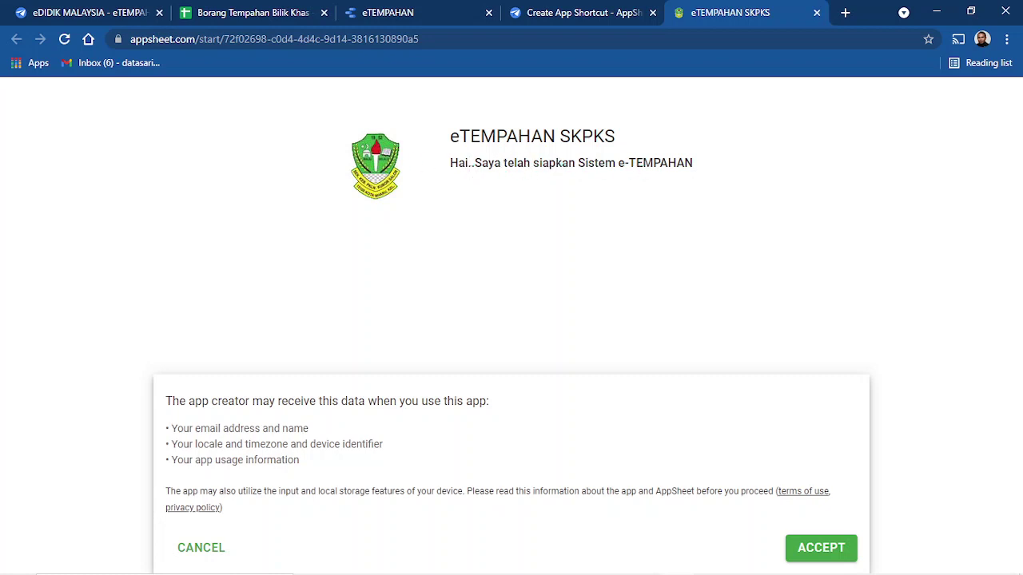
Switch back to the AppSheet editor window, set the short description in the app properties to "Hai..GENG" and save the app.
mouse_move(674, 564)
click(581, 564)
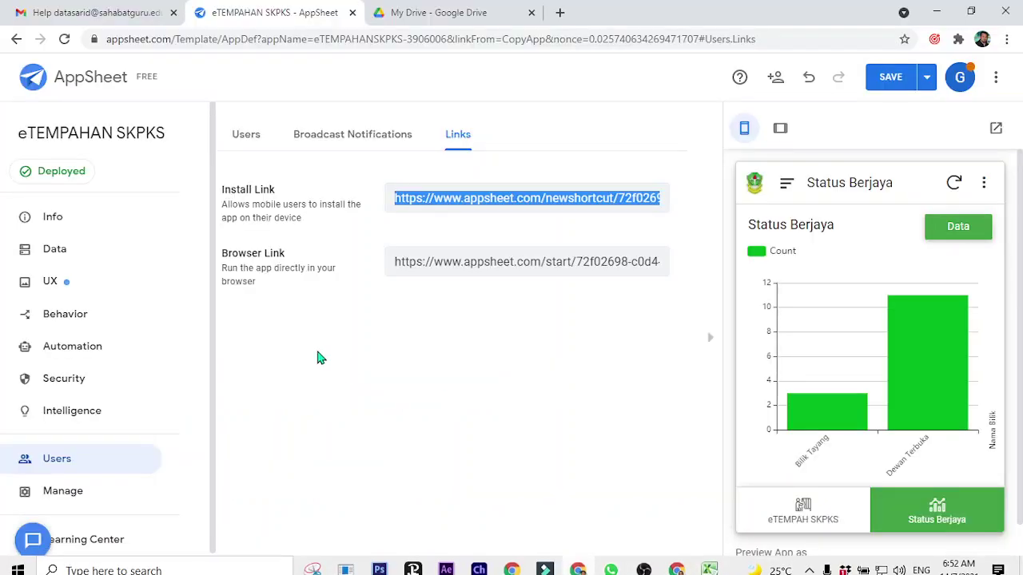
click(82, 224)
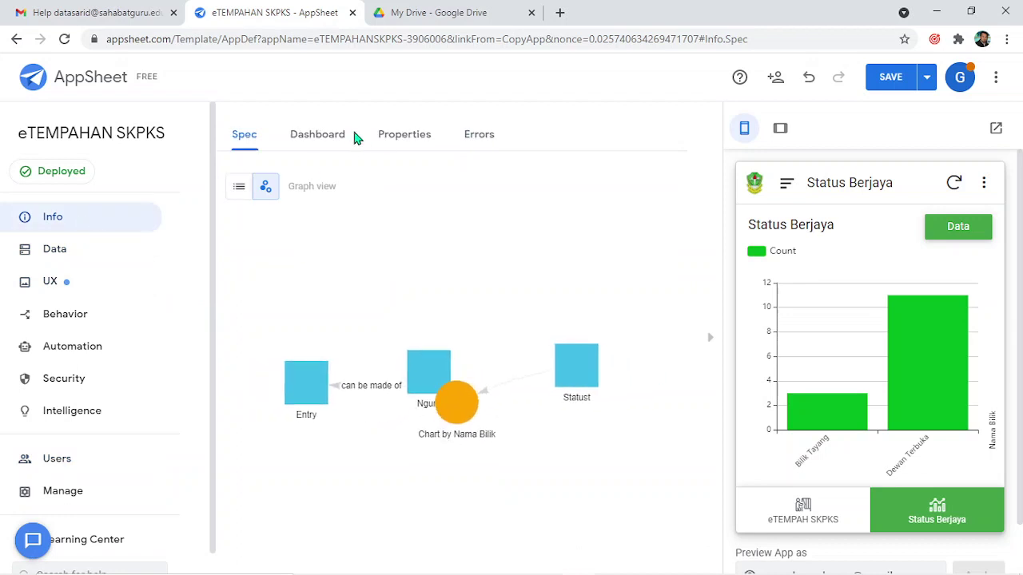
click(327, 136)
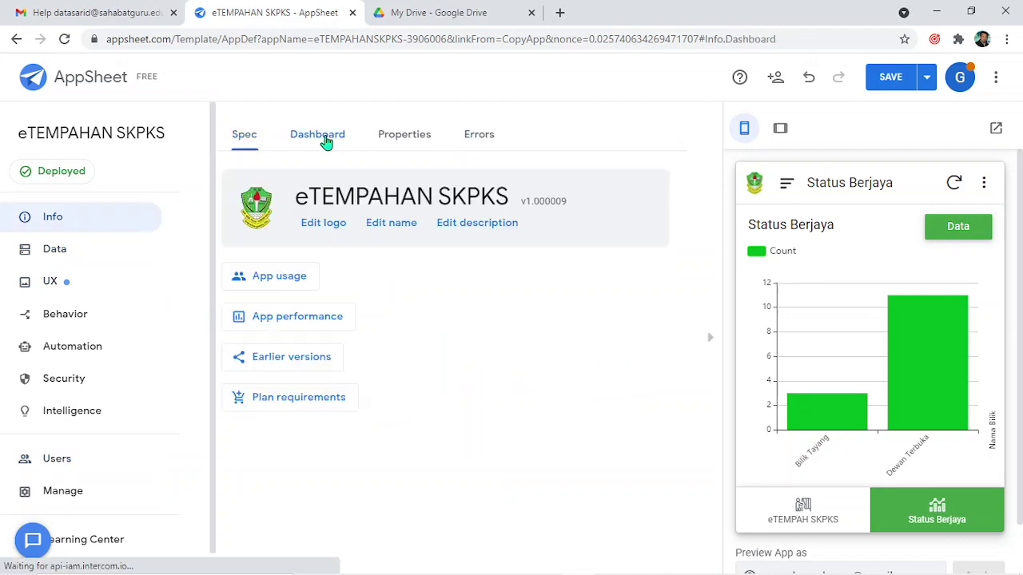
click(455, 231)
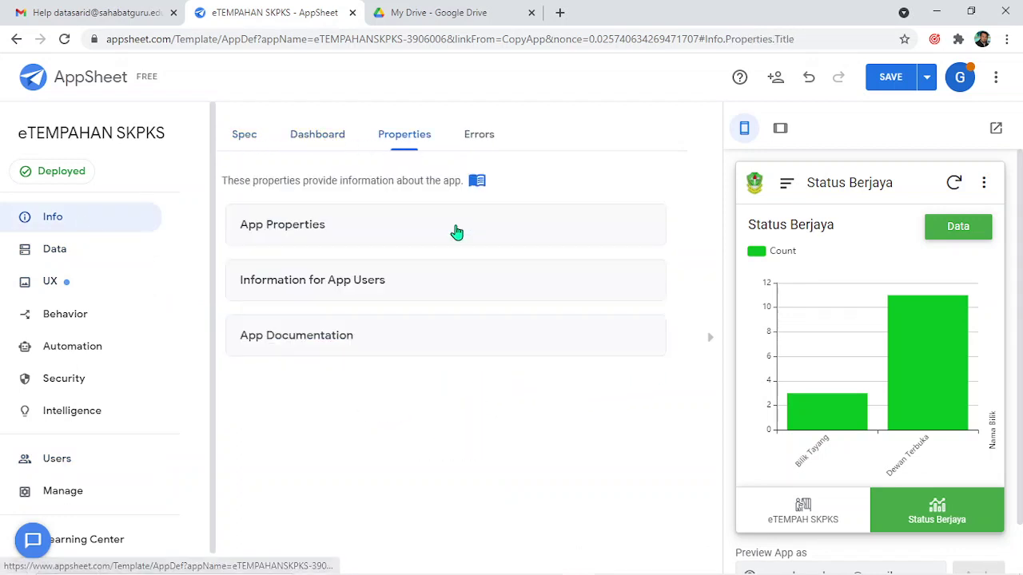
click(332, 237)
scroll(497, 271, up, 3)
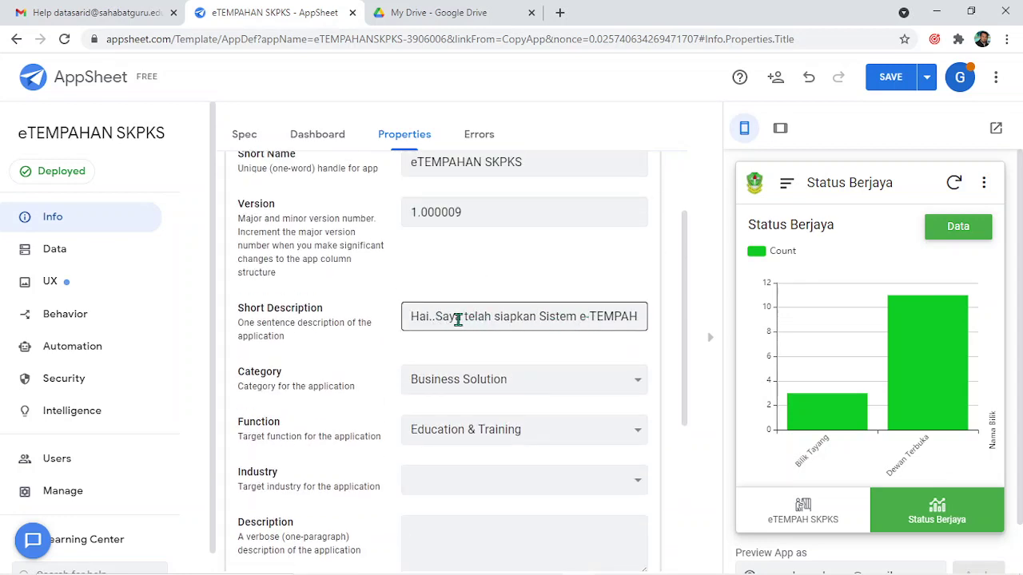
drag(437, 317, 663, 320)
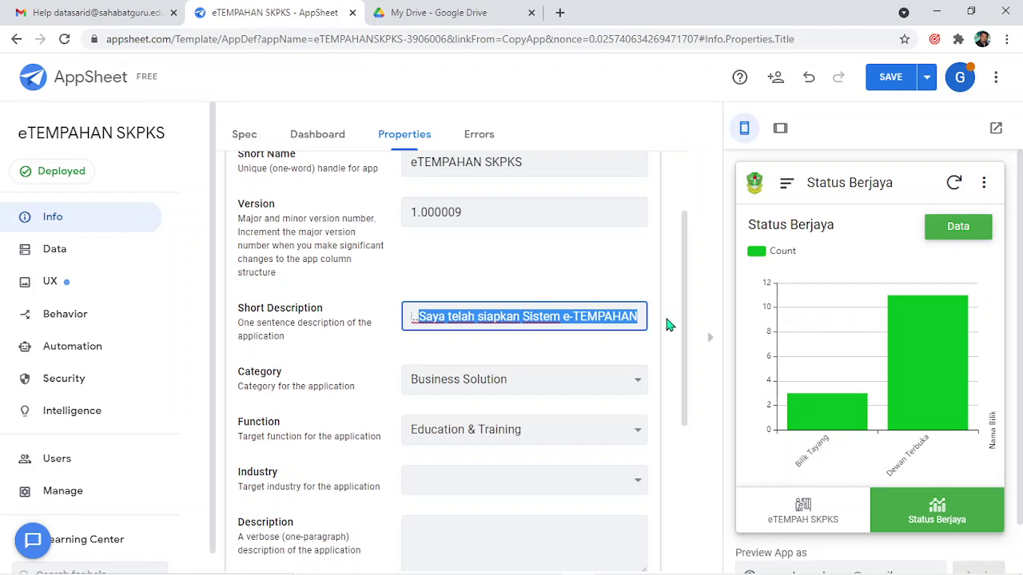
text(GEN)
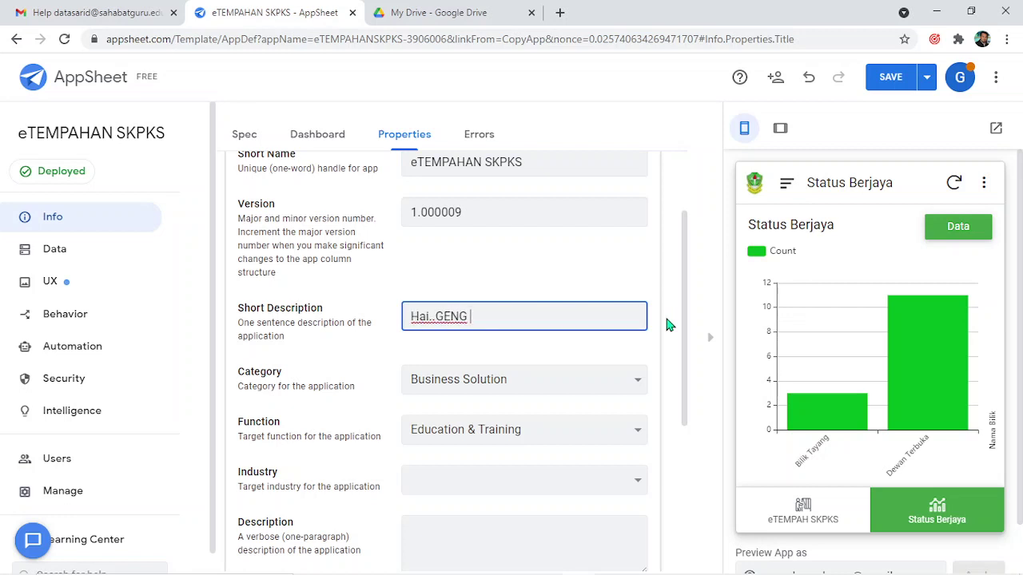
text(G)
click(887, 77)
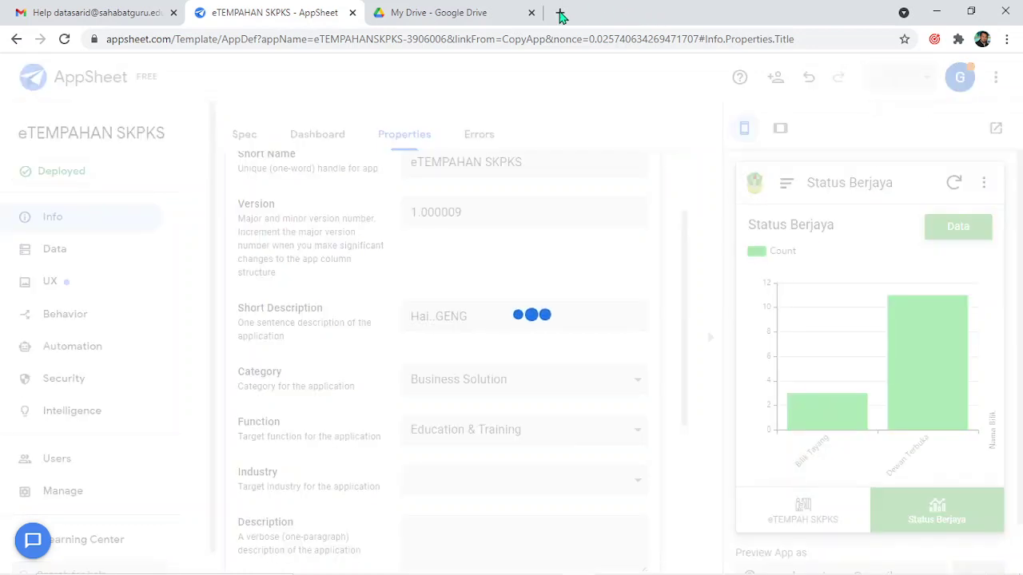
Switch to the other Chrome window and reload the app's start page to check its description.
click(643, 561)
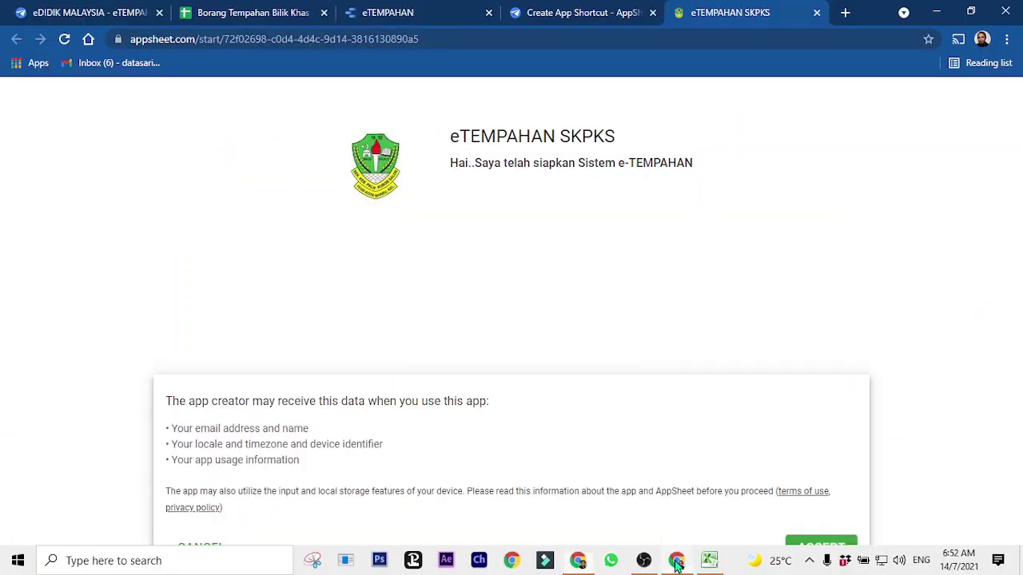
click(65, 40)
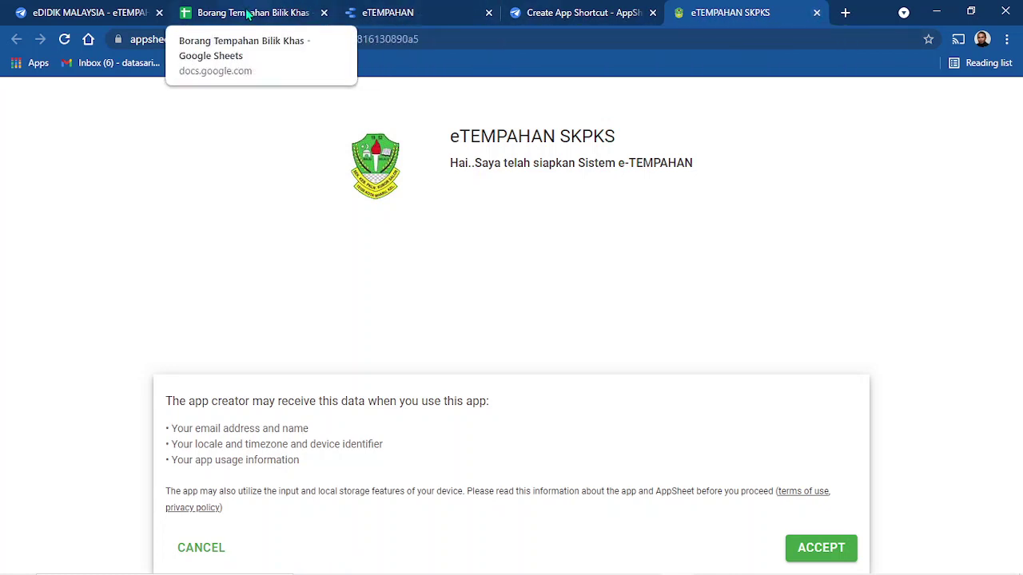
Return to the AppSheet editor window, enter "Hello Selamat pagi" as the app's full description, and save the app.
mouse_move(543, 559)
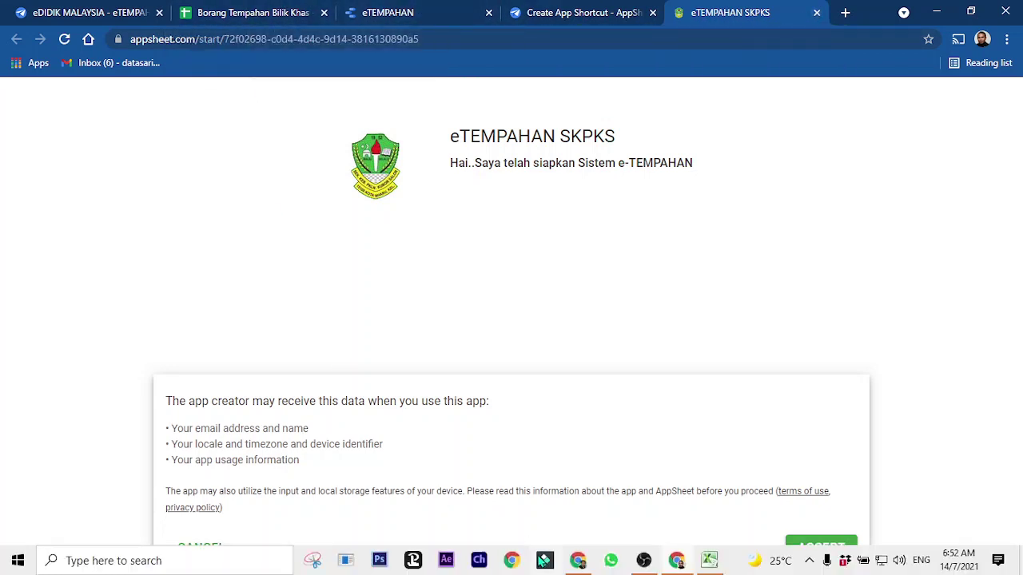
click(575, 562)
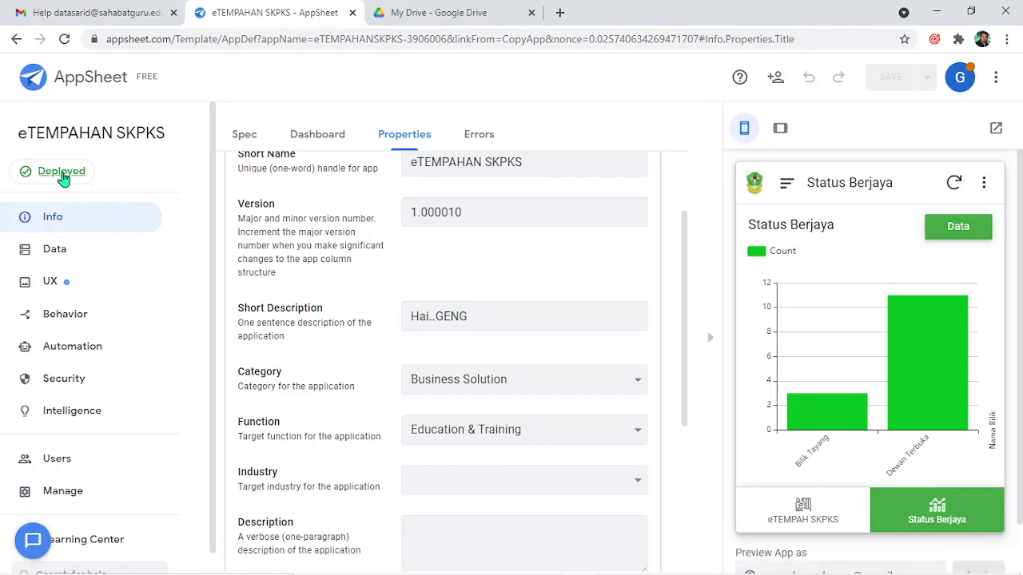
scroll(495, 272, up, 3)
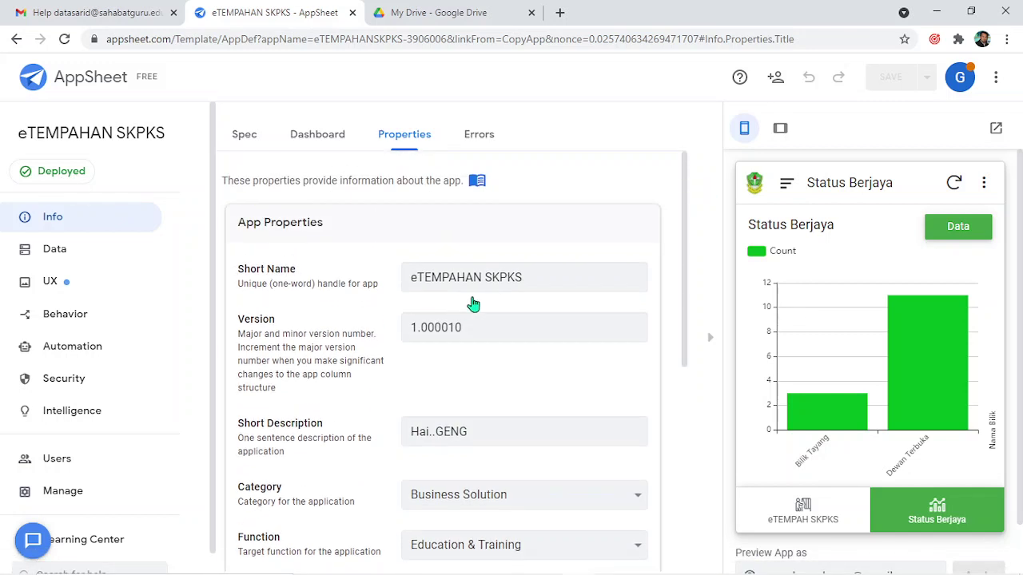
scroll(488, 343, down, 2)
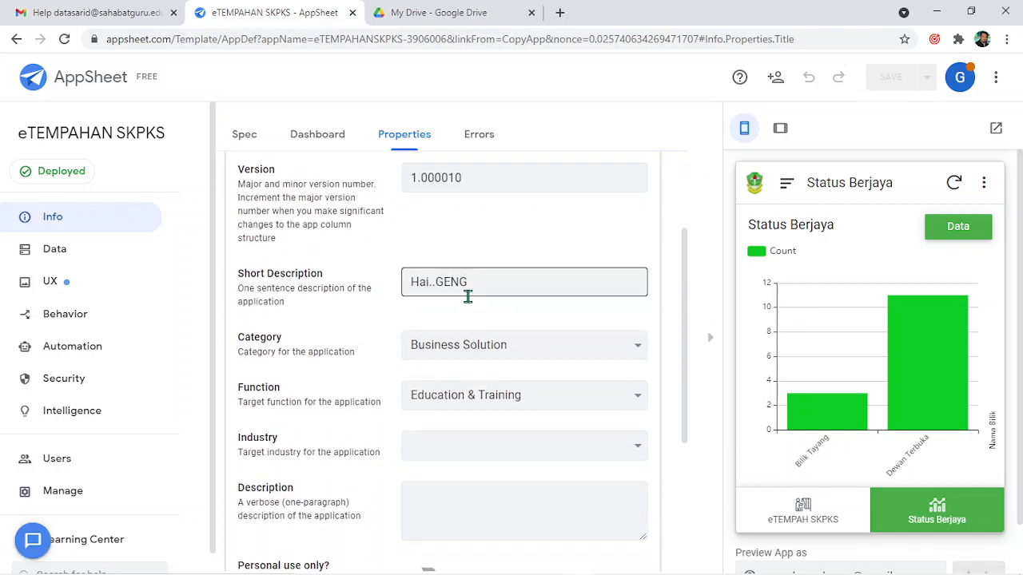
click(471, 495)
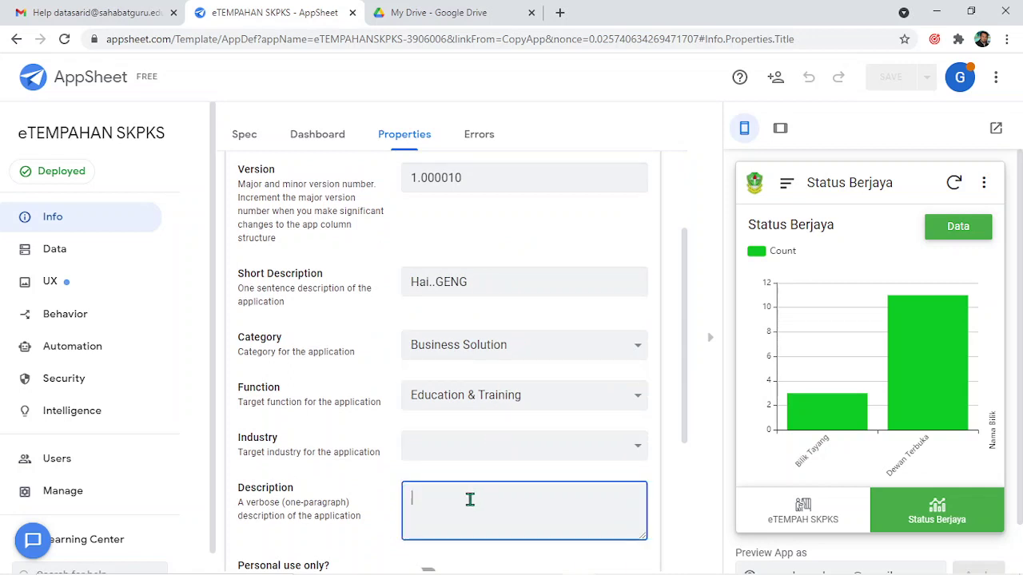
text(Hello )
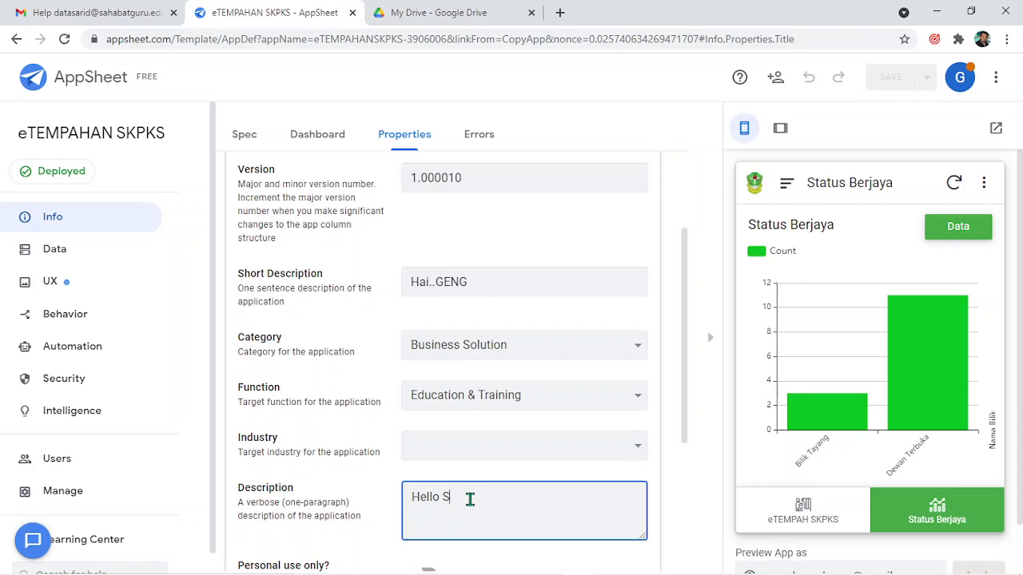
text(Semua)
key(BackSpace)
text(lamat pagi)
click(613, 120)
click(892, 76)
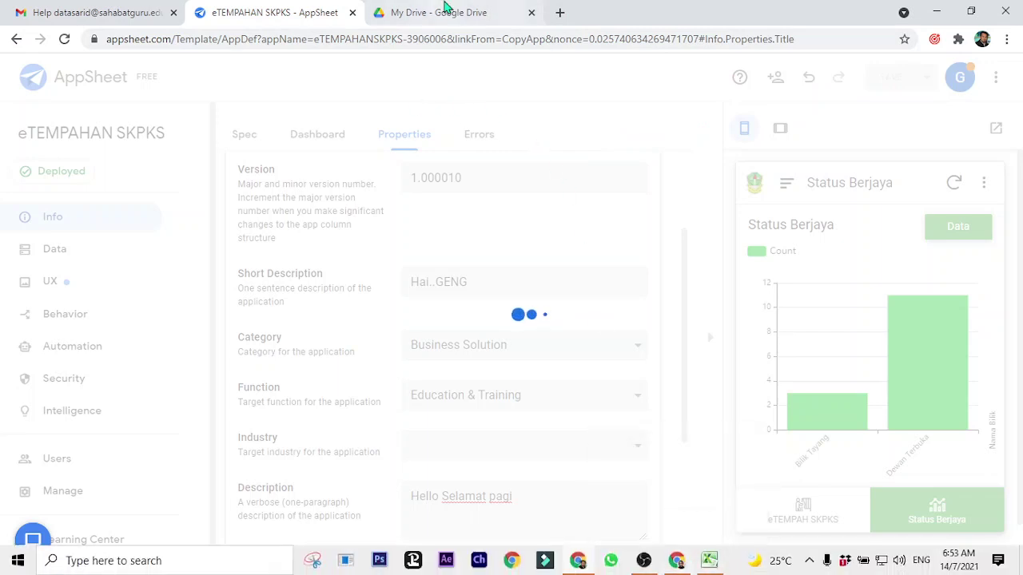
Close the Google Drive page and copy the app's install link from the user links.
click(531, 12)
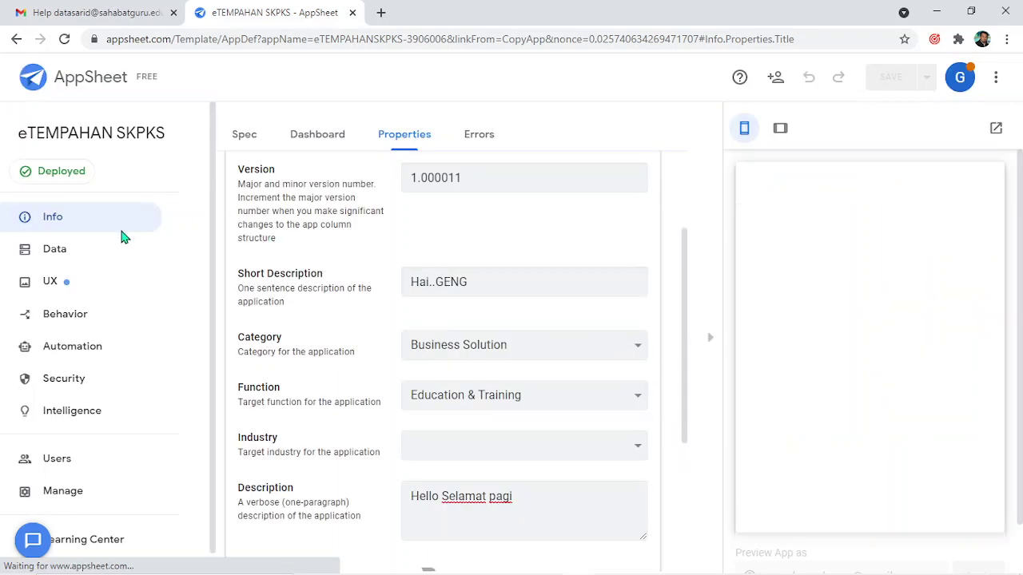
click(63, 463)
click(453, 136)
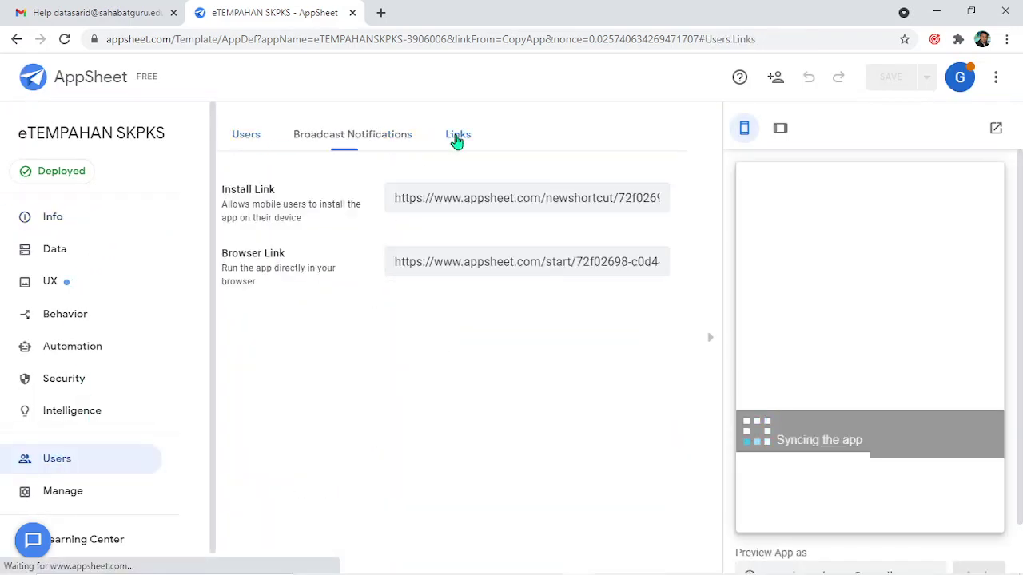
click(521, 204)
right_click(427, 201)
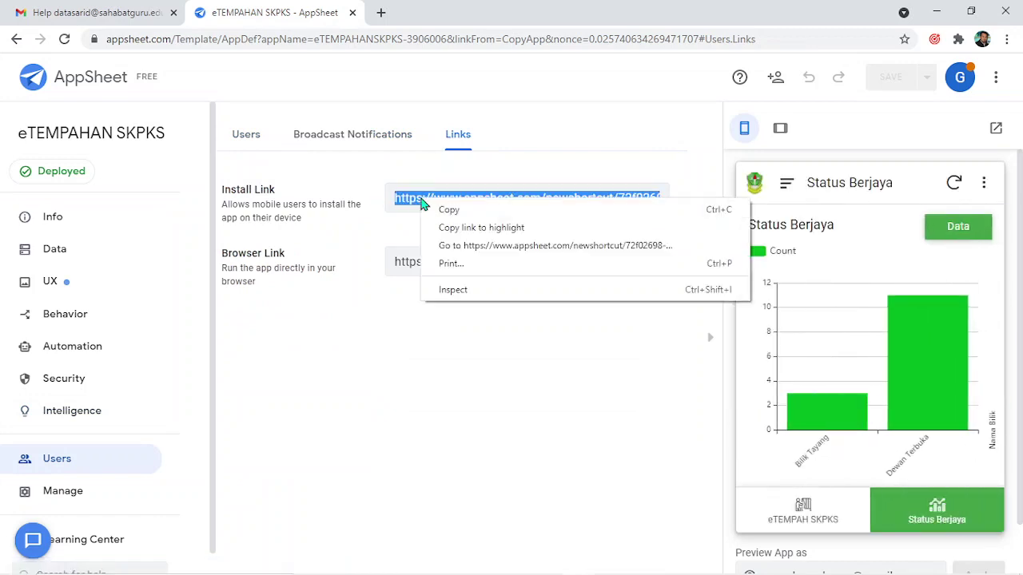
click(433, 211)
Switch to the other Chrome window and close the old app preview and install link pages.
click(687, 566)
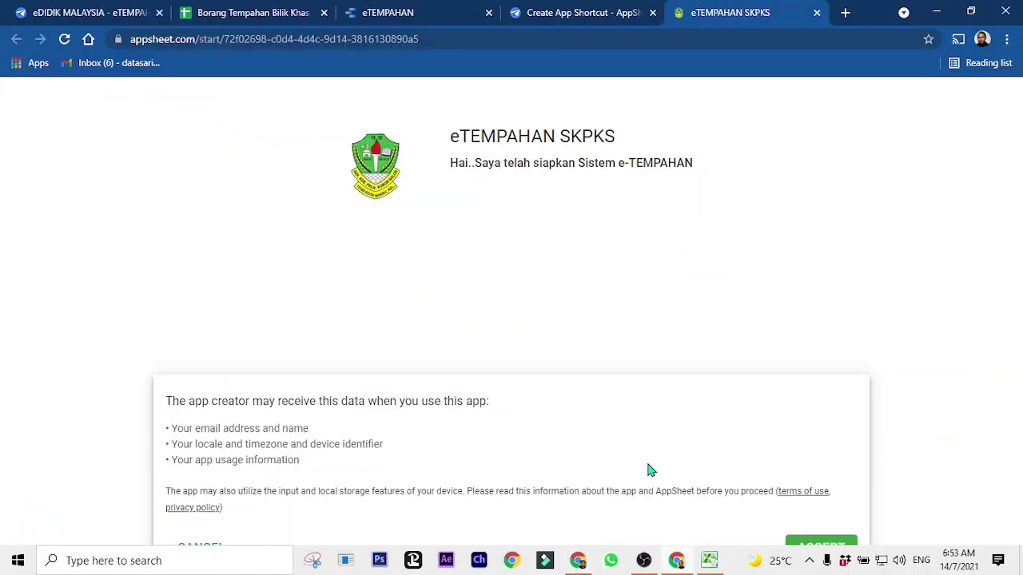
click(815, 14)
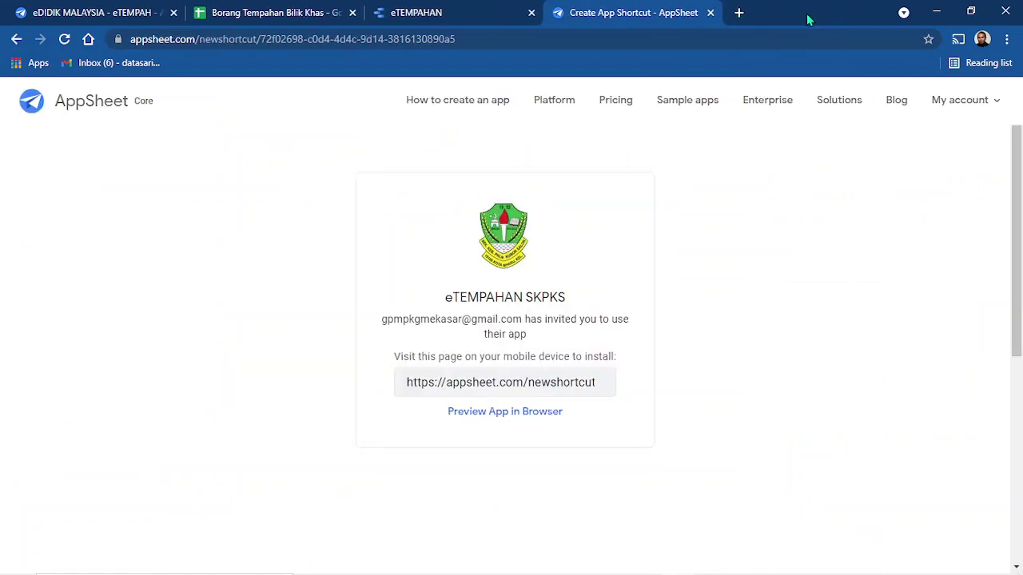
click(710, 13)
Open the copied install link in a new tab, preview the app in the browser and accept the data use notice.
click(559, 12)
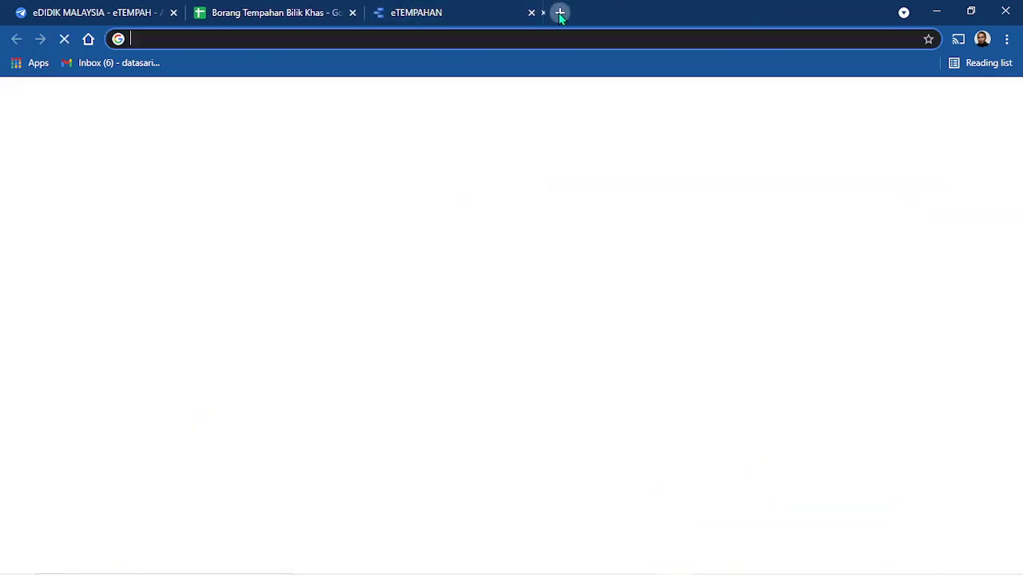
right_click(524, 38)
click(605, 156)
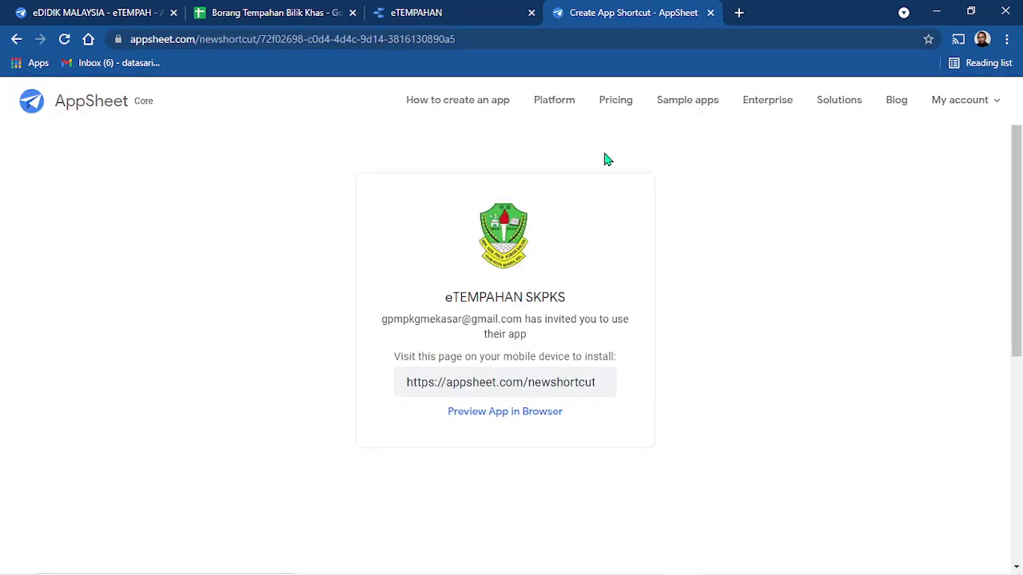
click(519, 416)
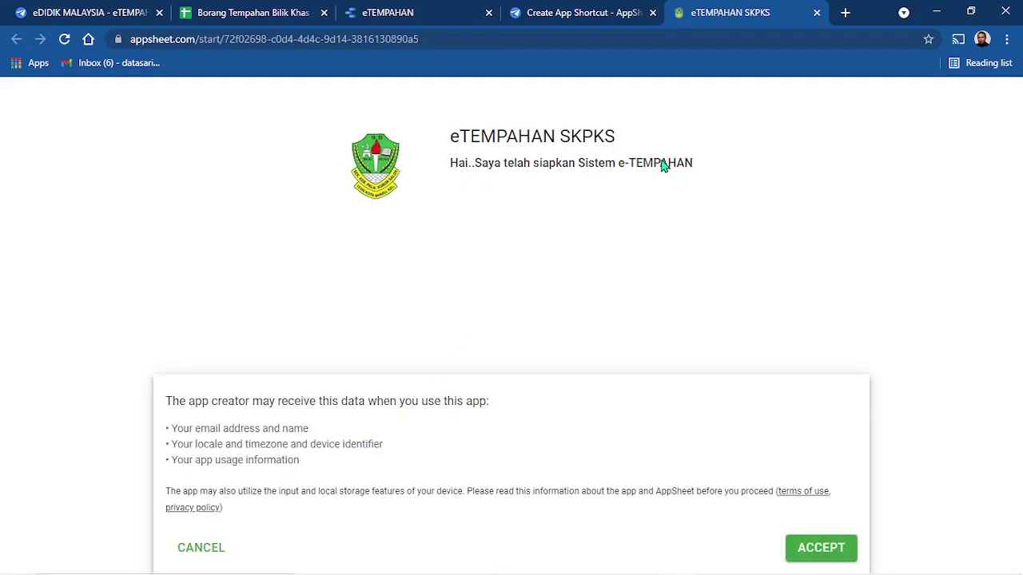
click(817, 551)
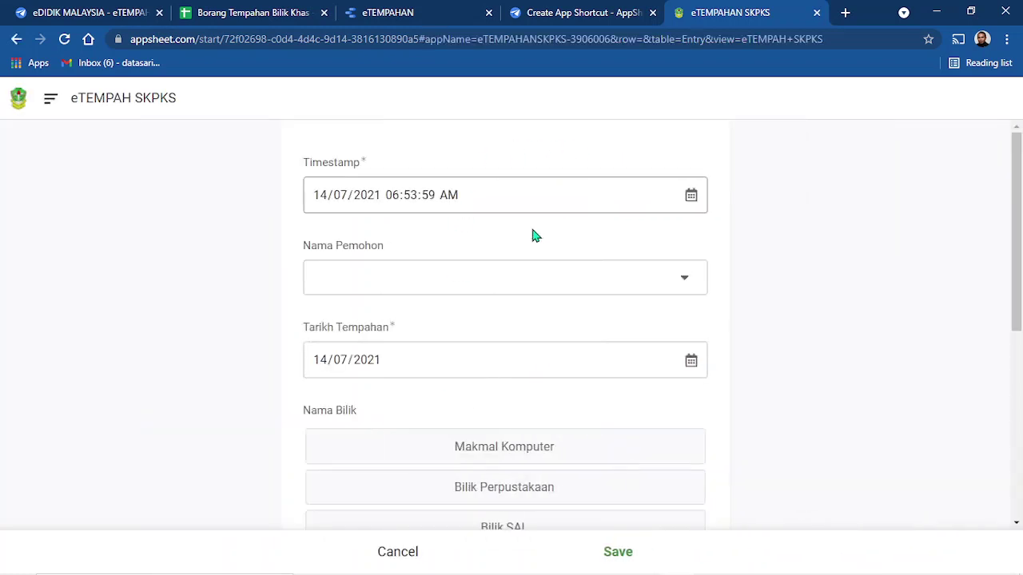
In the booking form, pick an applicant's name for Nama Pemohon and choose Makmal Komputer as the room.
click(496, 287)
click(404, 199)
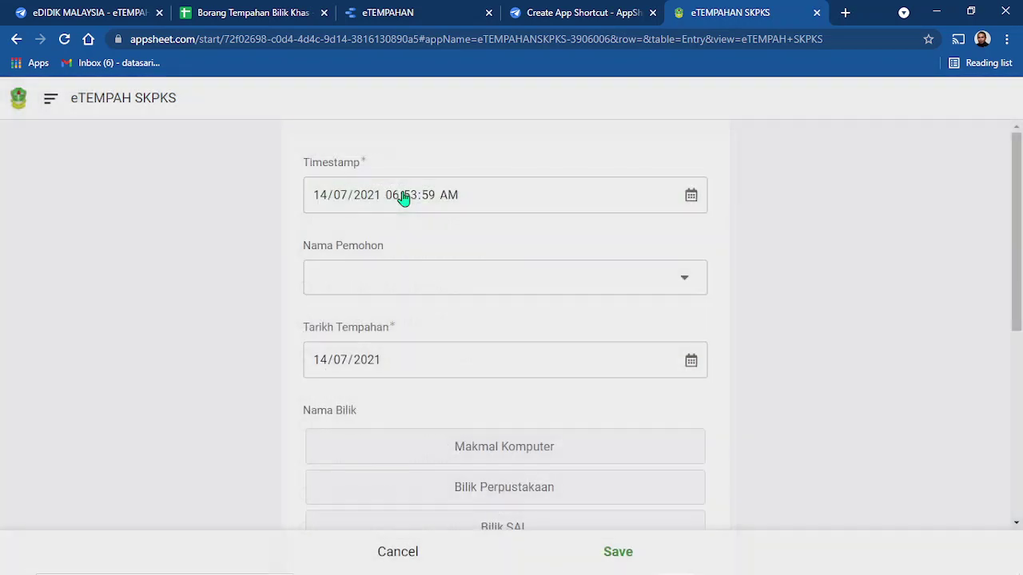
click(504, 281)
scroll(414, 312, down, 2)
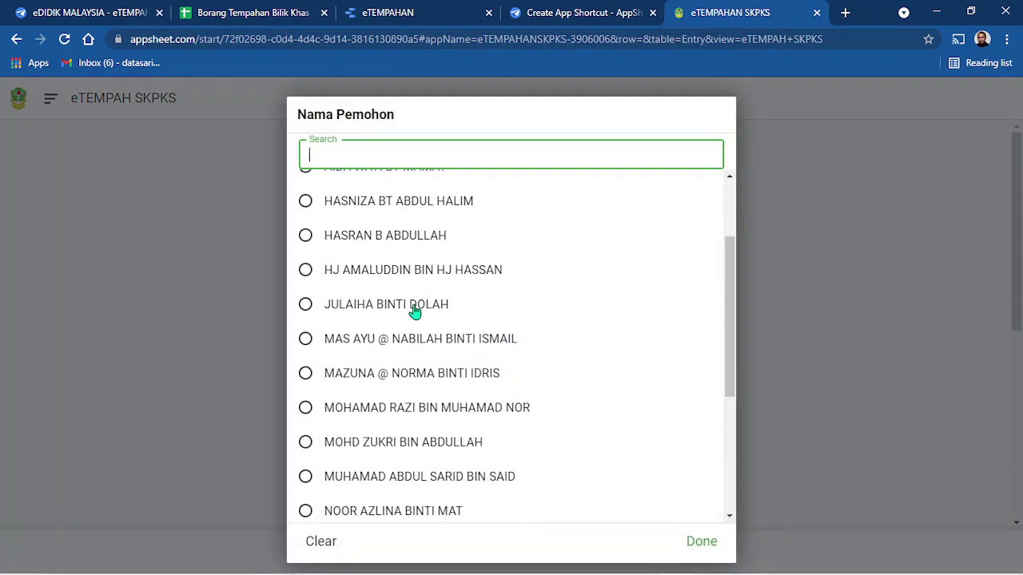
click(388, 256)
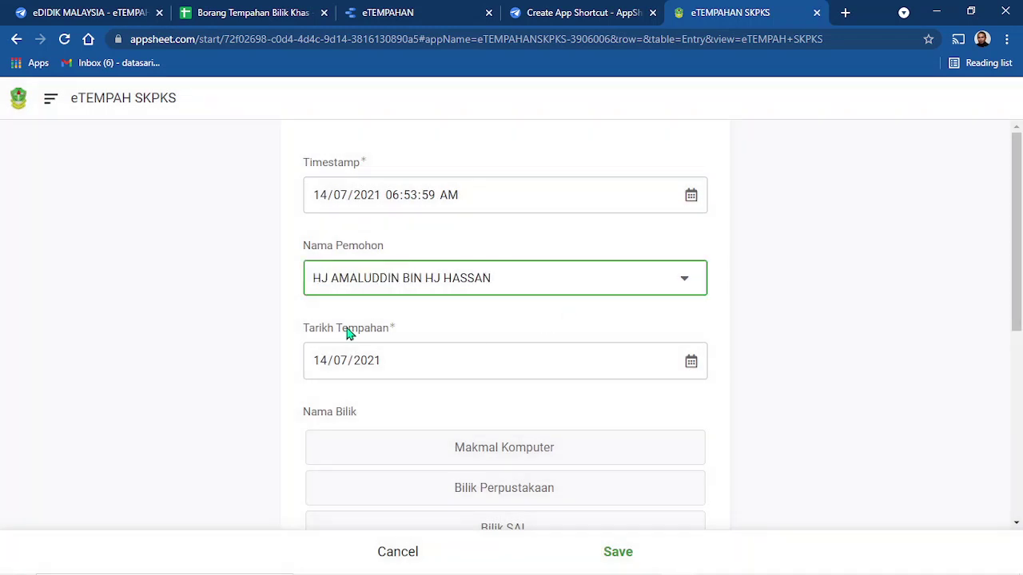
scroll(468, 431, down, 3)
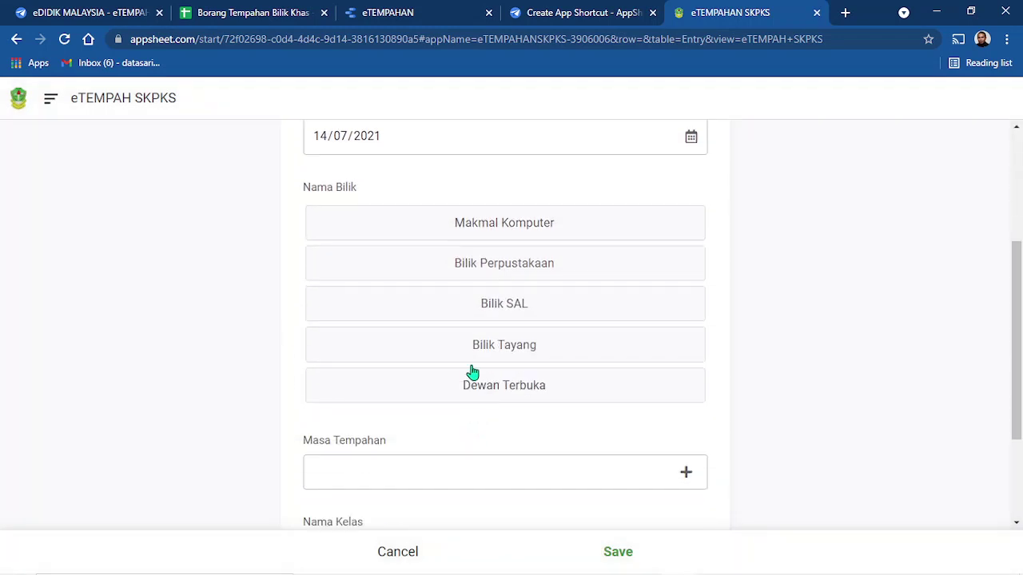
click(527, 229)
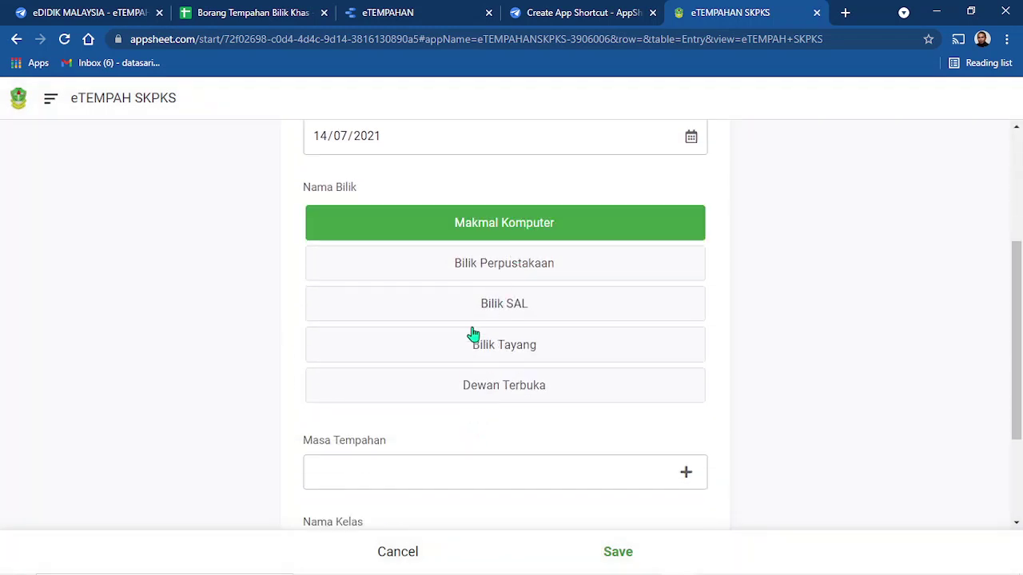
Select all the periods for Masa Tempahan and set Nama Kelas to D6 TEKUN.
scroll(479, 336, down, 2)
click(502, 320)
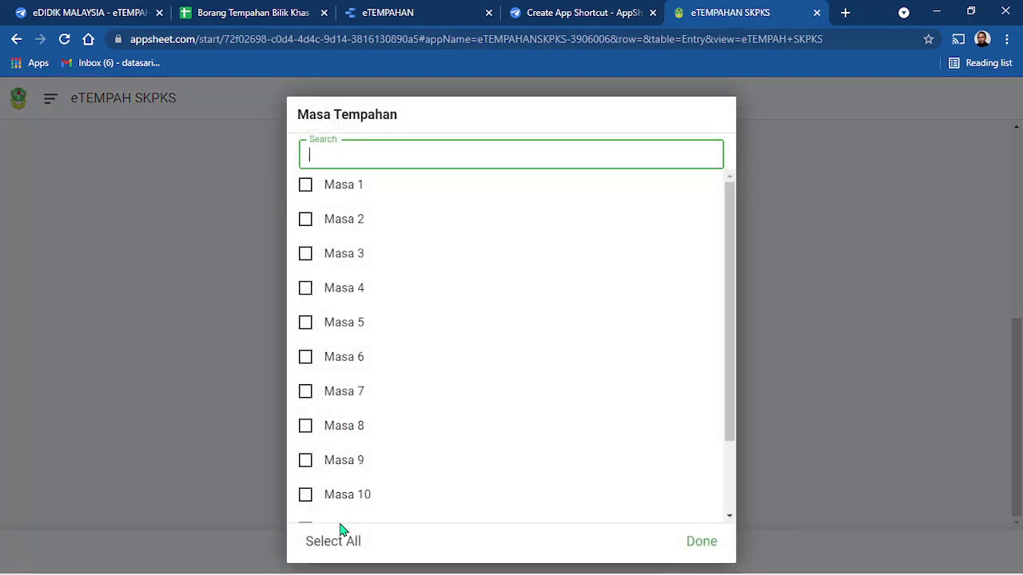
click(336, 540)
click(705, 543)
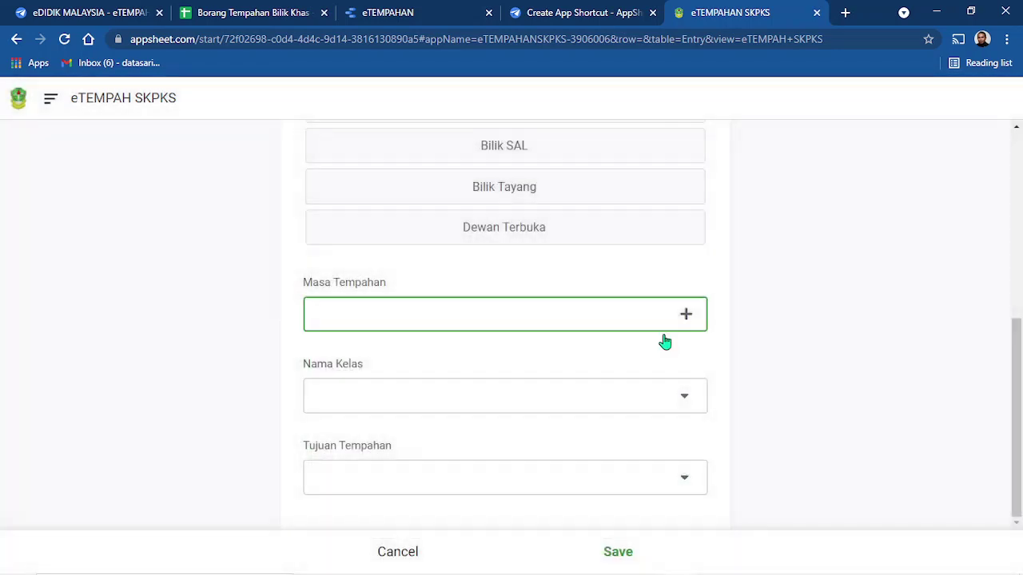
click(642, 405)
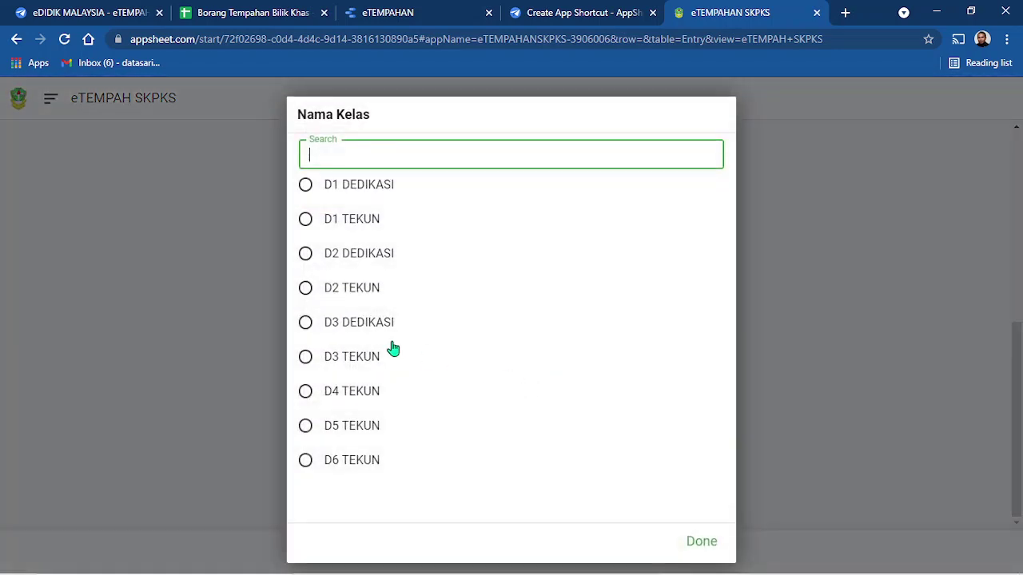
click(330, 462)
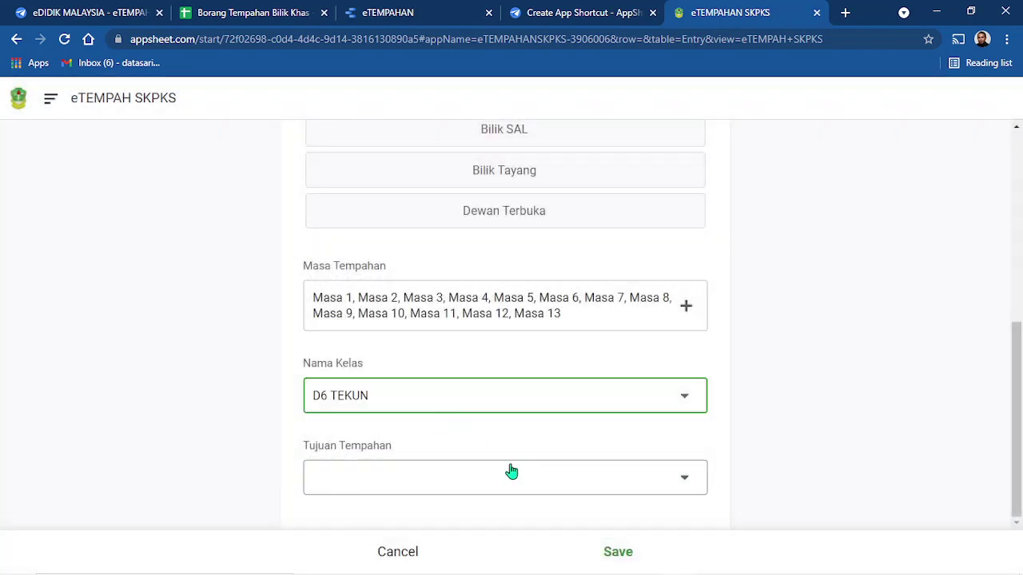
Change Nama Kelas to D1 TEKUN, set Tujuan Tempahan to Mesyuarat and save the booking.
click(549, 406)
click(336, 219)
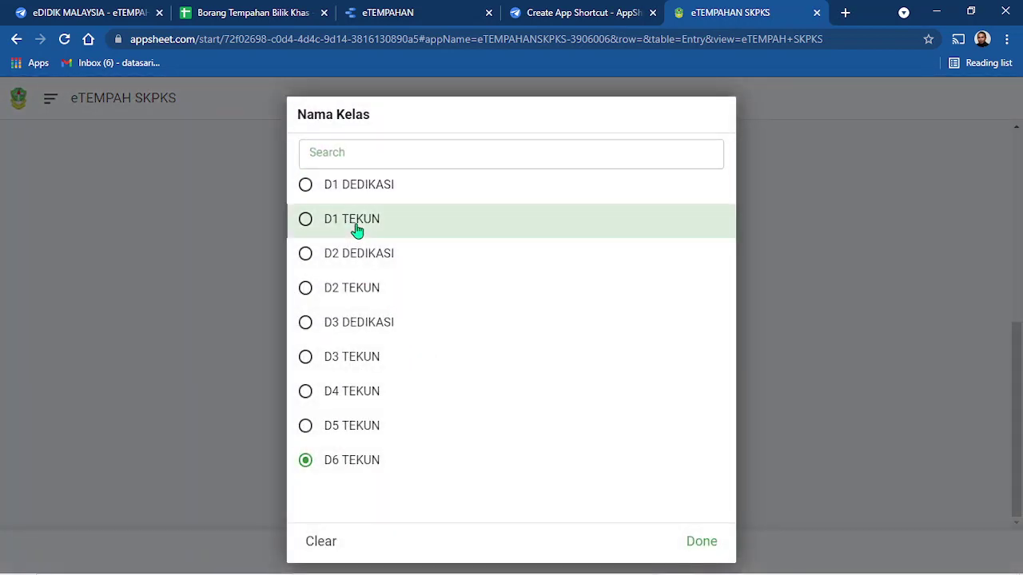
click(536, 473)
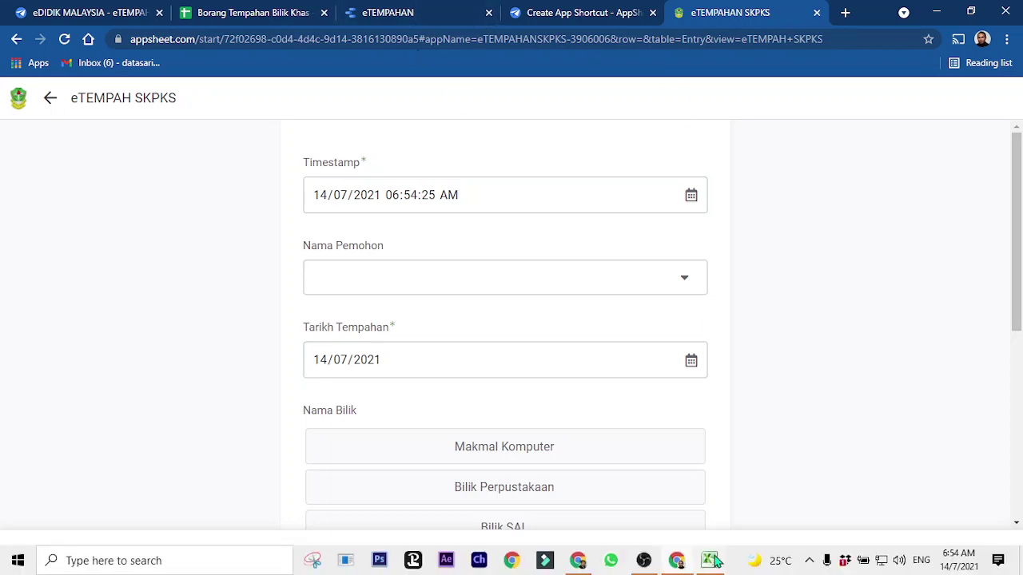
Switch to the Chrome window with the AppSheet editor and open the source spreadsheet of the Entry table.
click(581, 487)
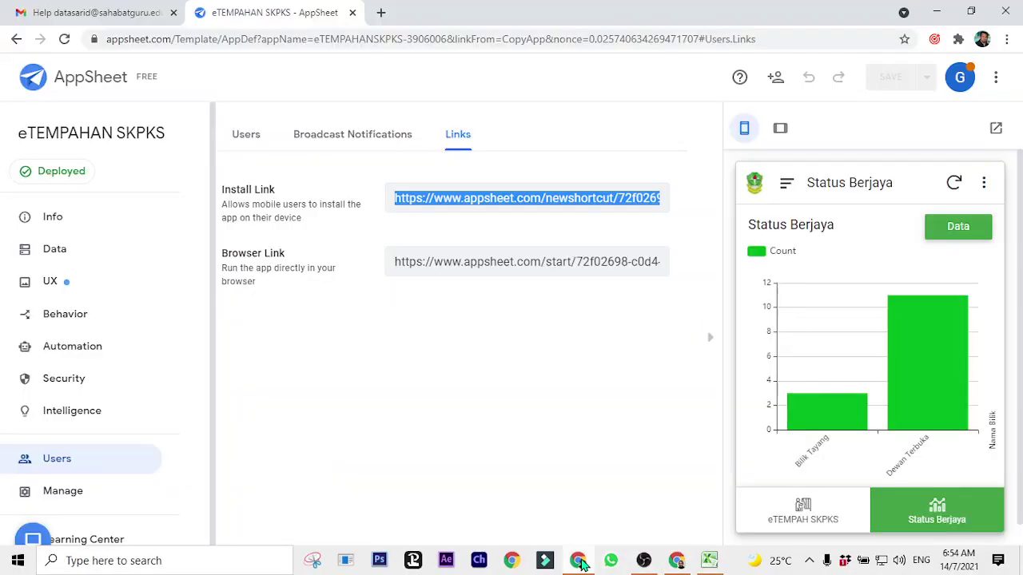
click(67, 253)
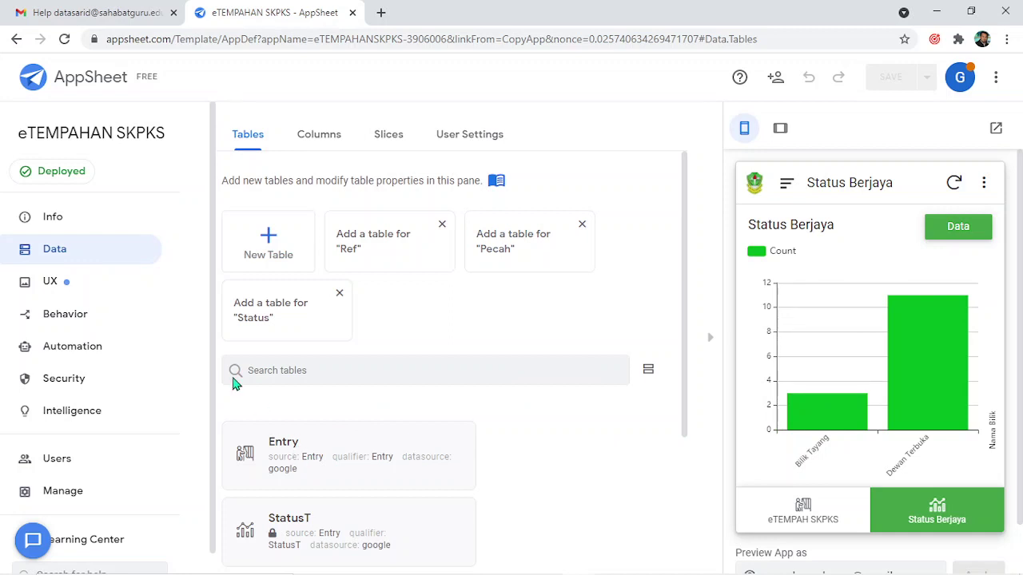
click(298, 444)
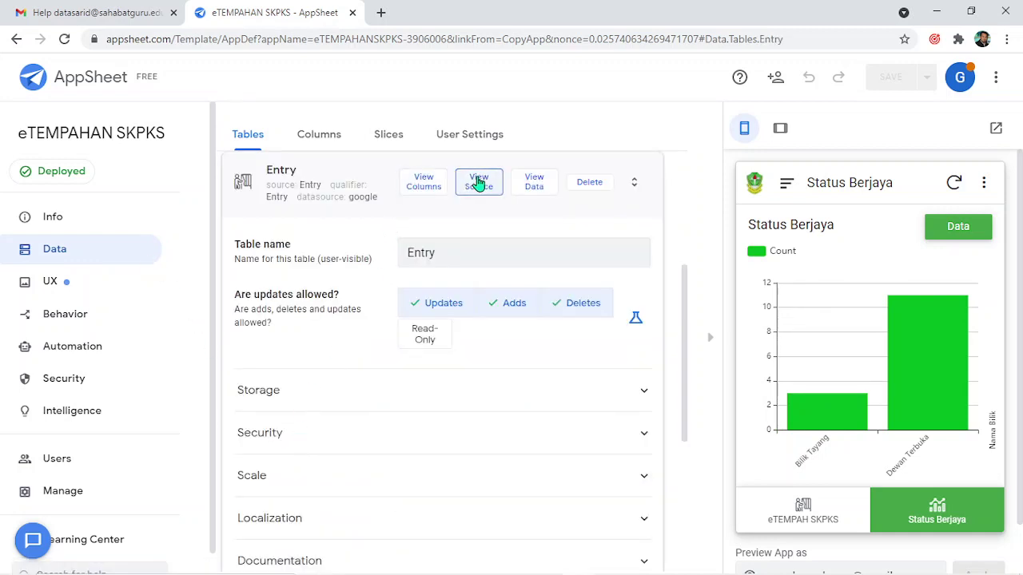
click(478, 183)
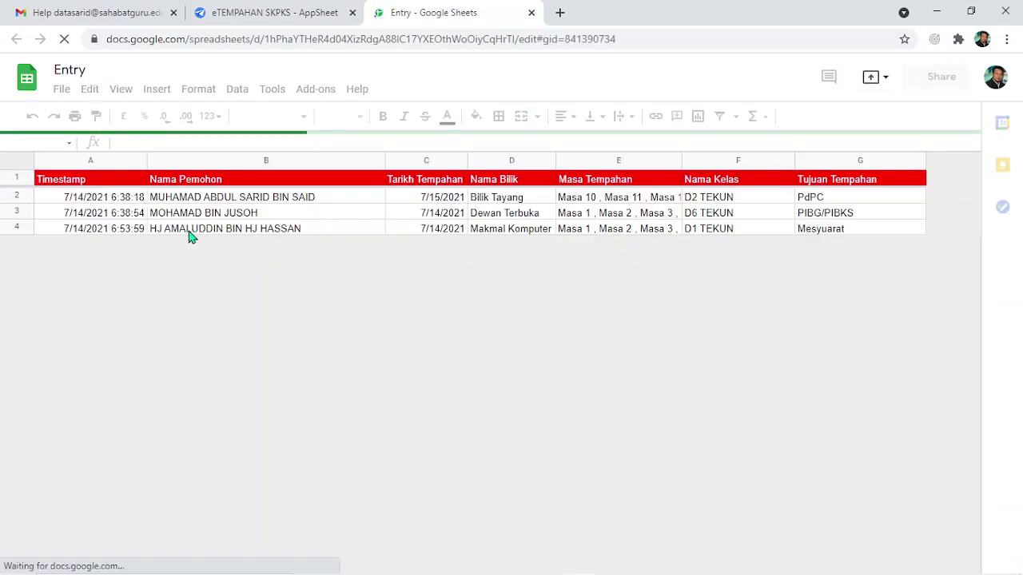
Check the applicant, purpose and room cells of the newest booking row in the Entry sheet.
click(308, 232)
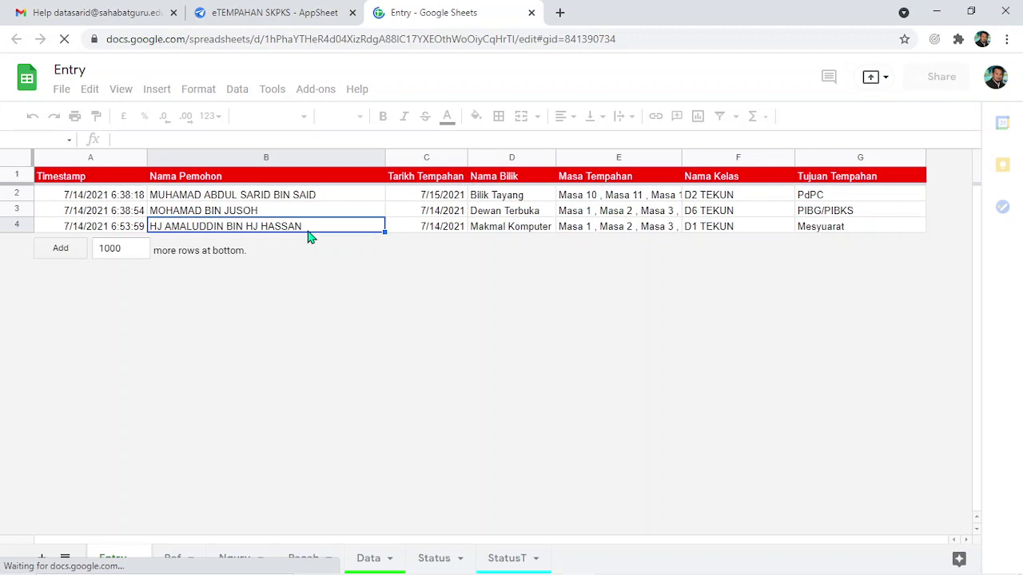
click(799, 227)
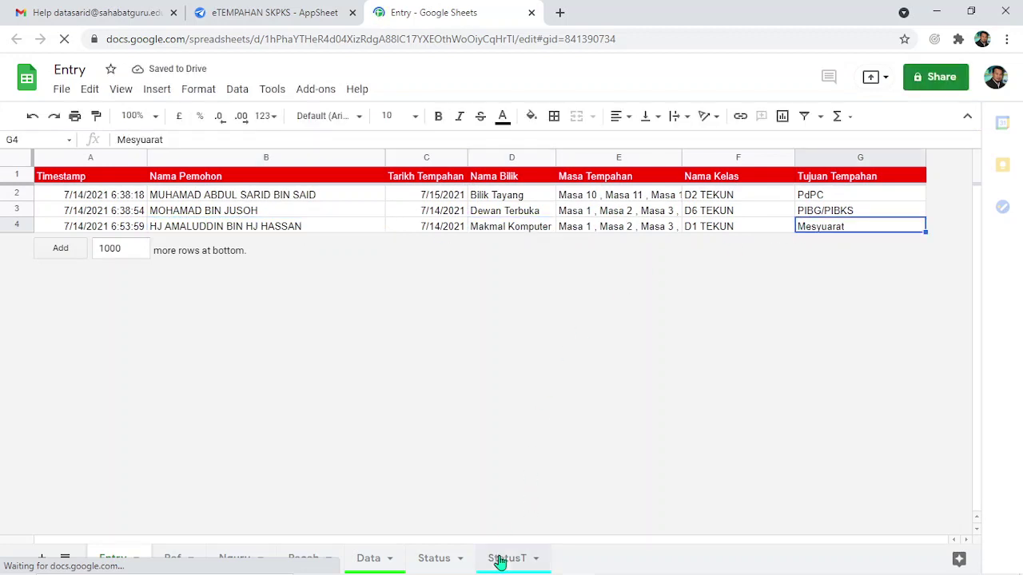
click(501, 231)
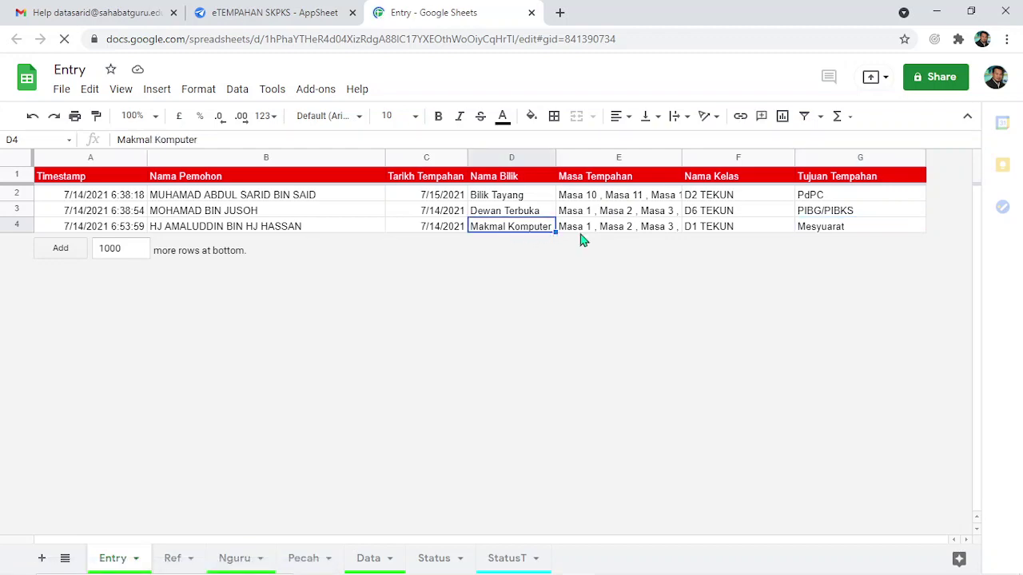
Open the StatusT sheet and review the Nama Pemohon and Nama Bilik entries of the booking rows.
click(513, 561)
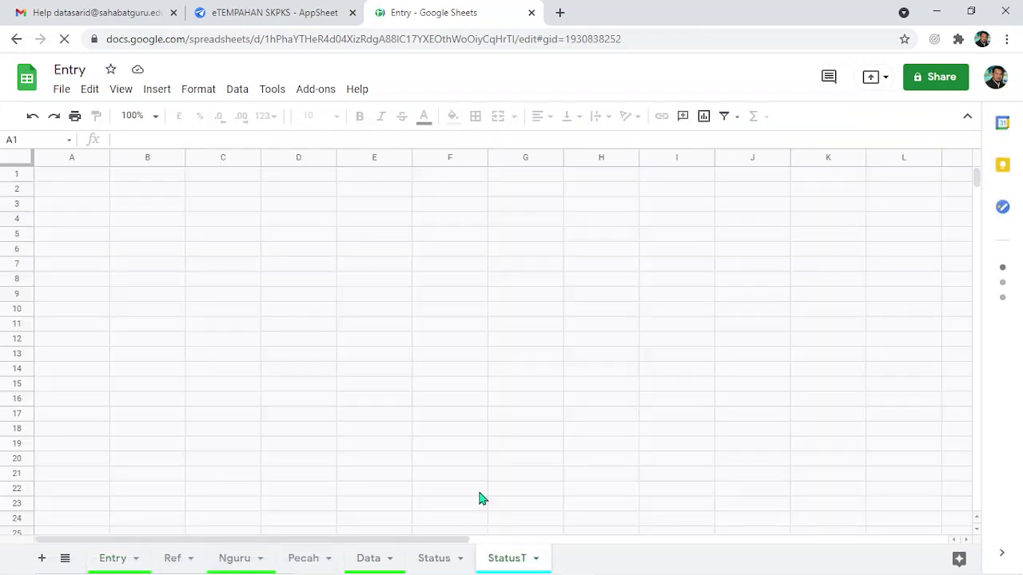
click(256, 397)
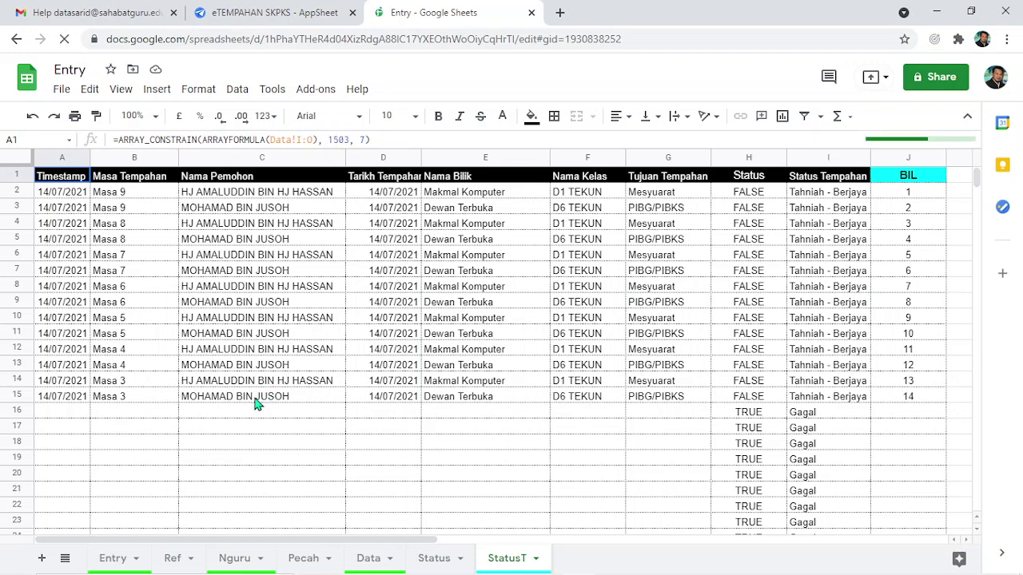
click(267, 302)
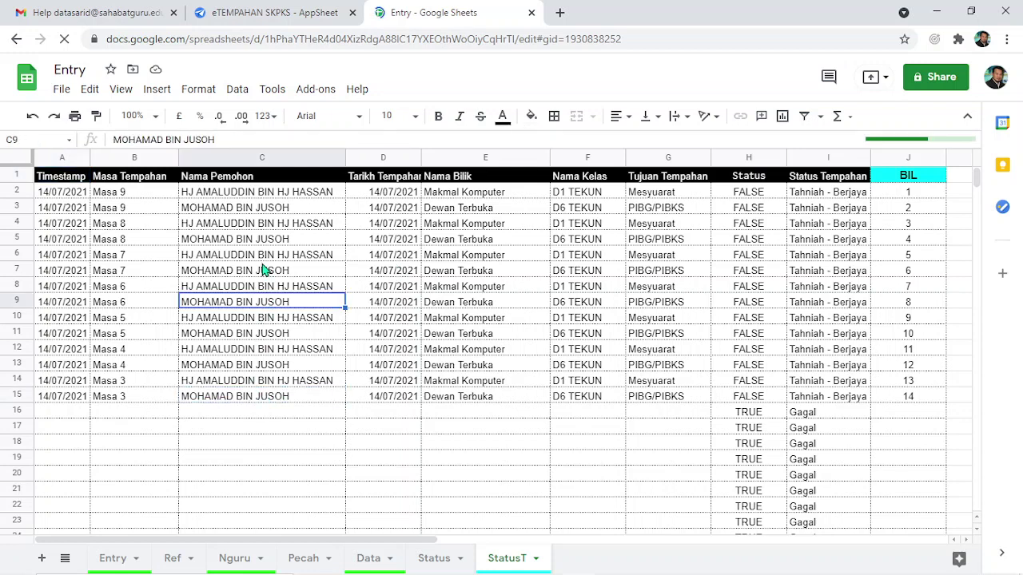
click(466, 199)
click(464, 211)
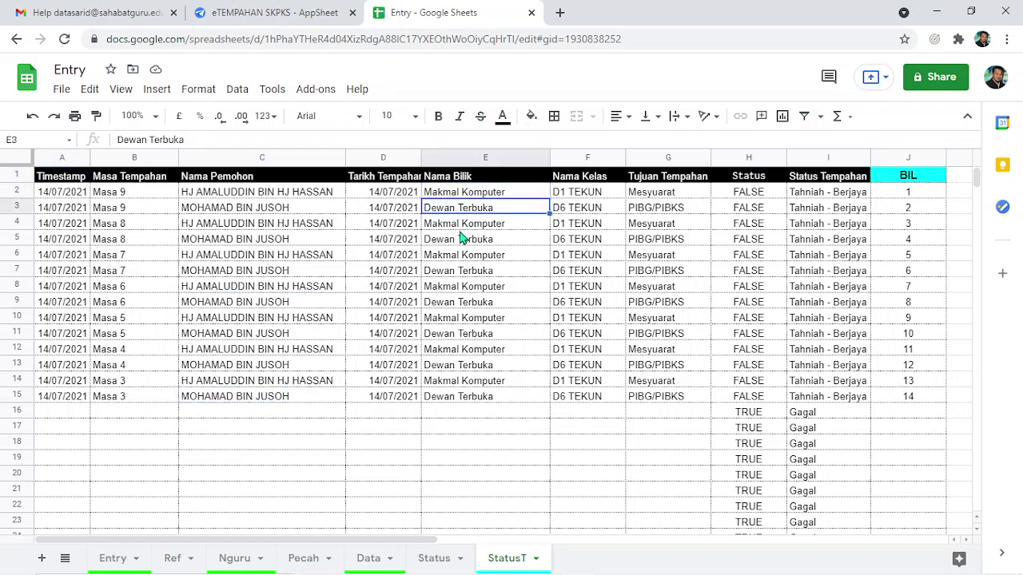
click(462, 229)
click(463, 259)
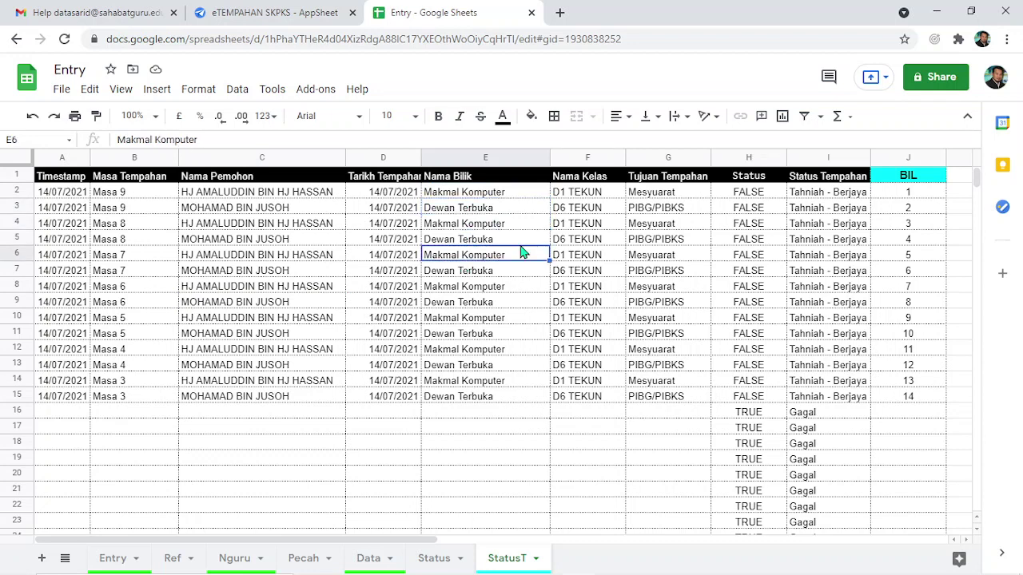
Compare the Tarikh Tempahan dates with the Nama Bilik rooms across the booking rows in StatusT.
click(390, 198)
click(389, 243)
click(374, 322)
click(439, 198)
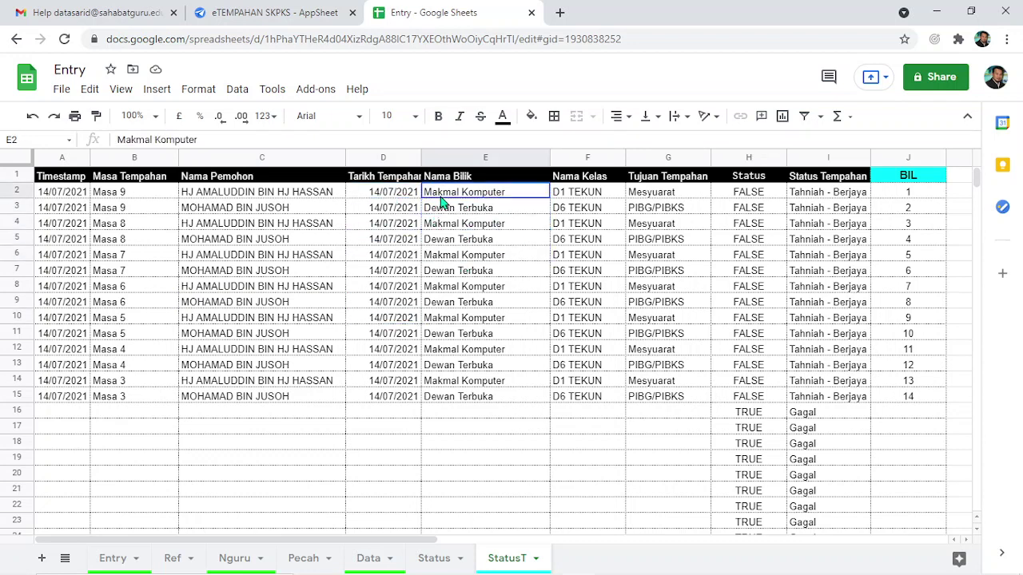
click(450, 227)
click(455, 286)
click(467, 194)
click(466, 213)
click(468, 246)
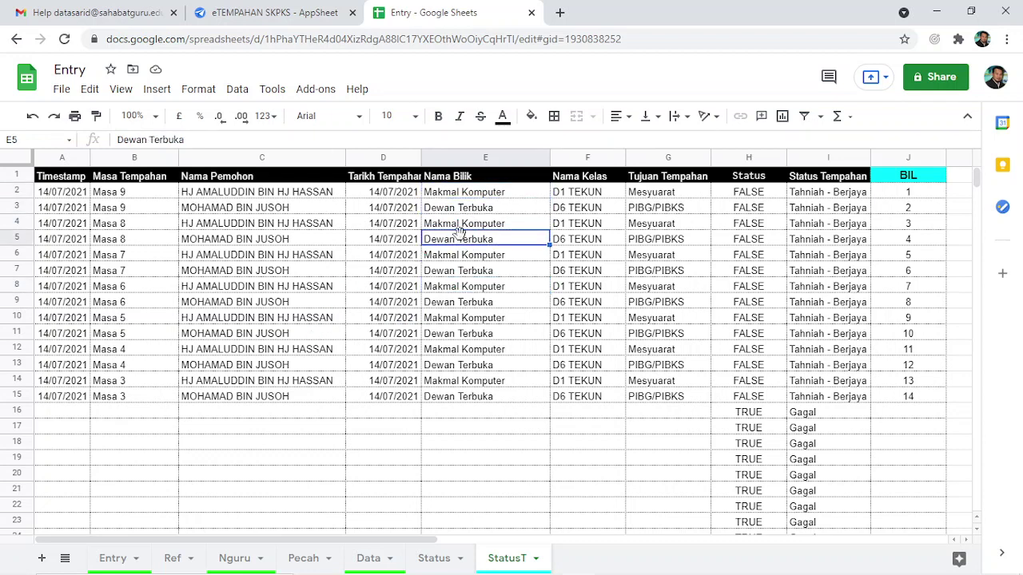